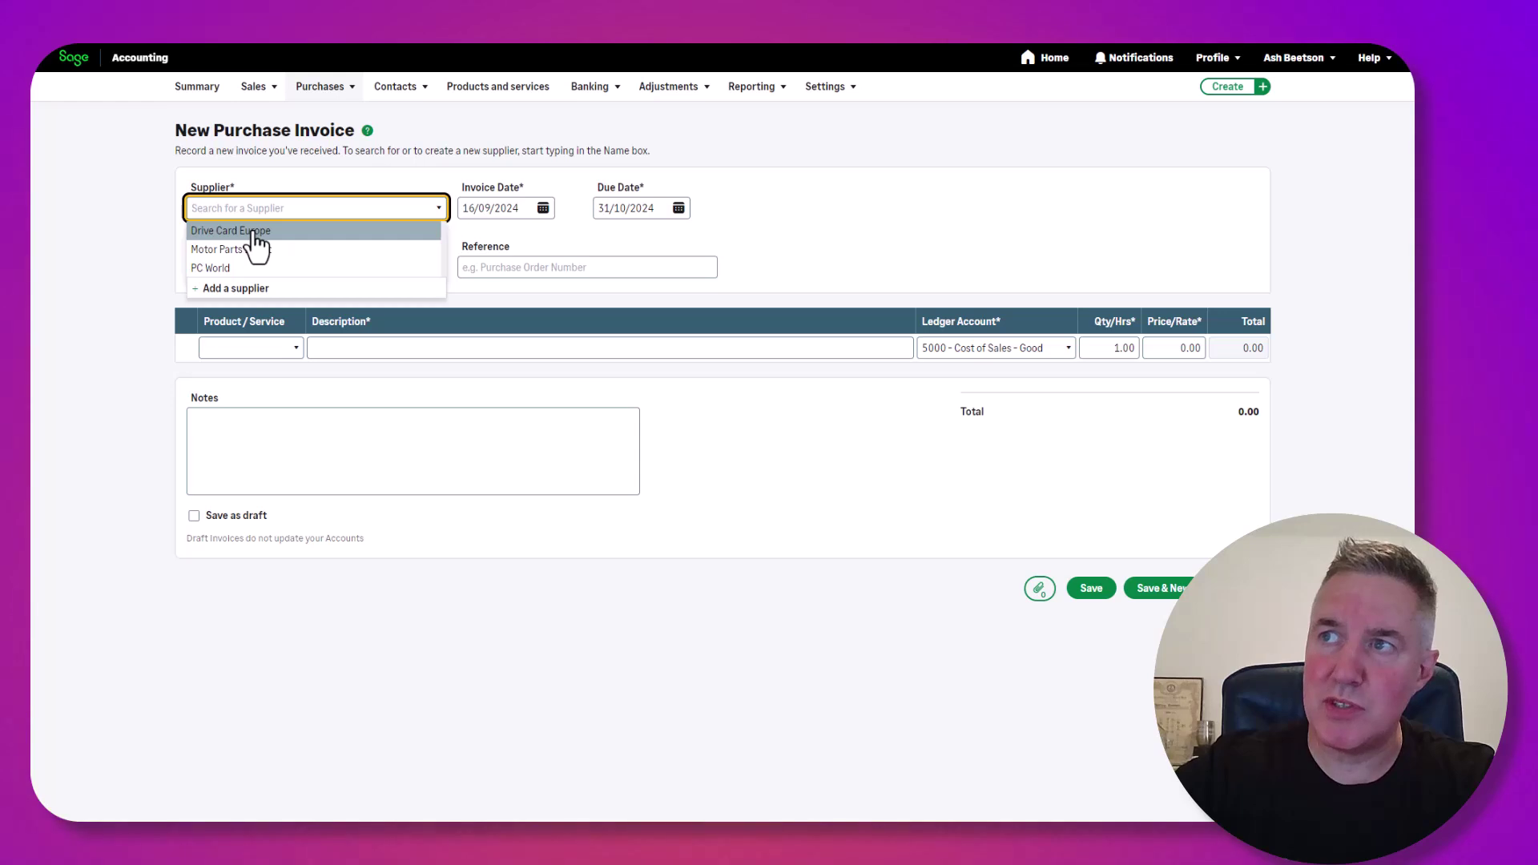
# Step: Choose Drive Card Europe as the purchase invoice's supplier and enter 12354654 as the supplier reference
pyautogui.click(255, 232)
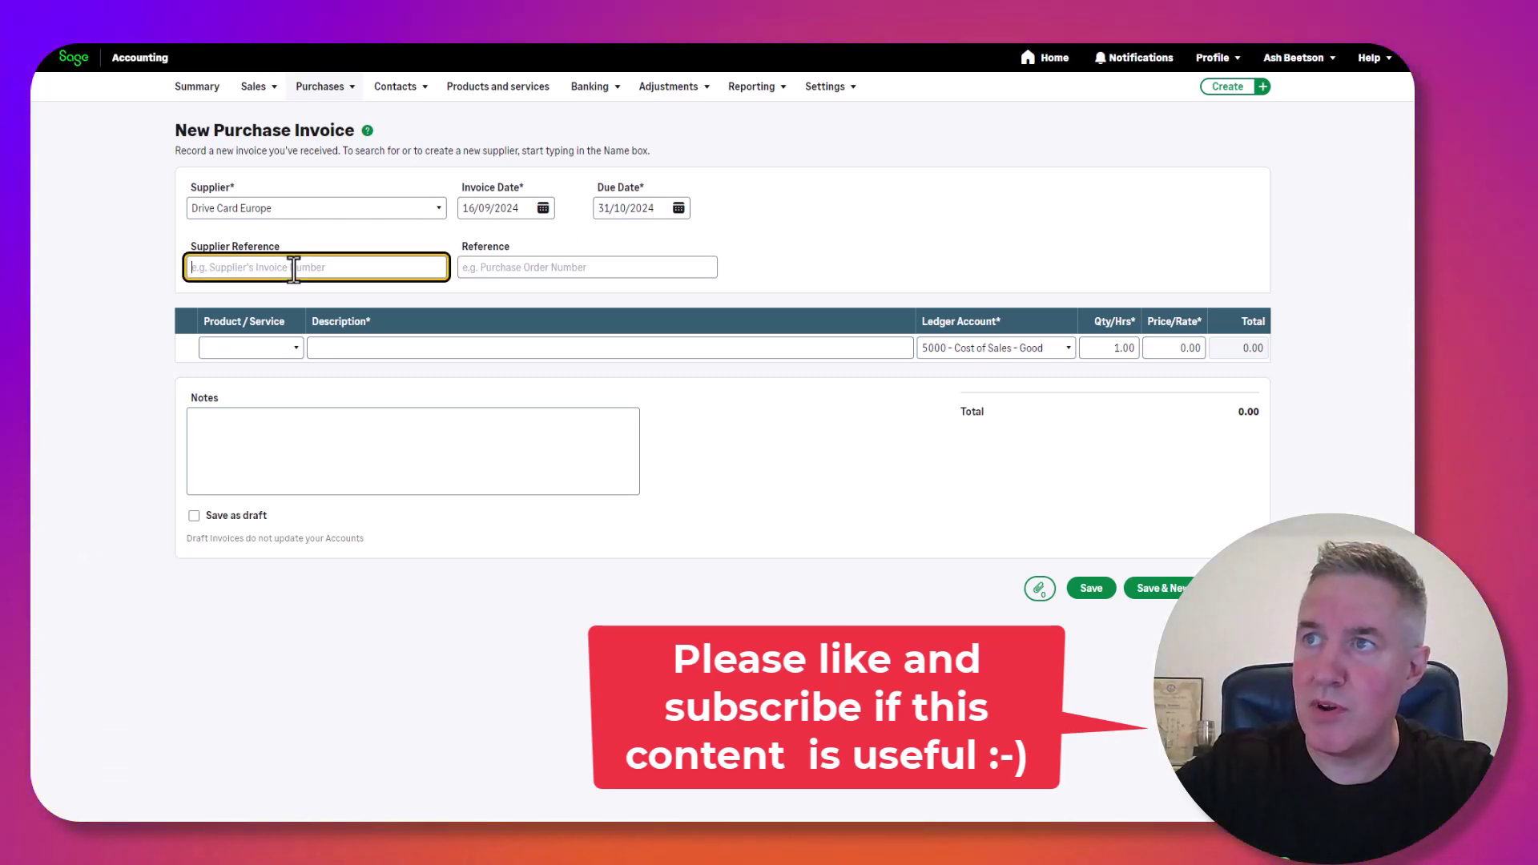
pyautogui.write('123546')
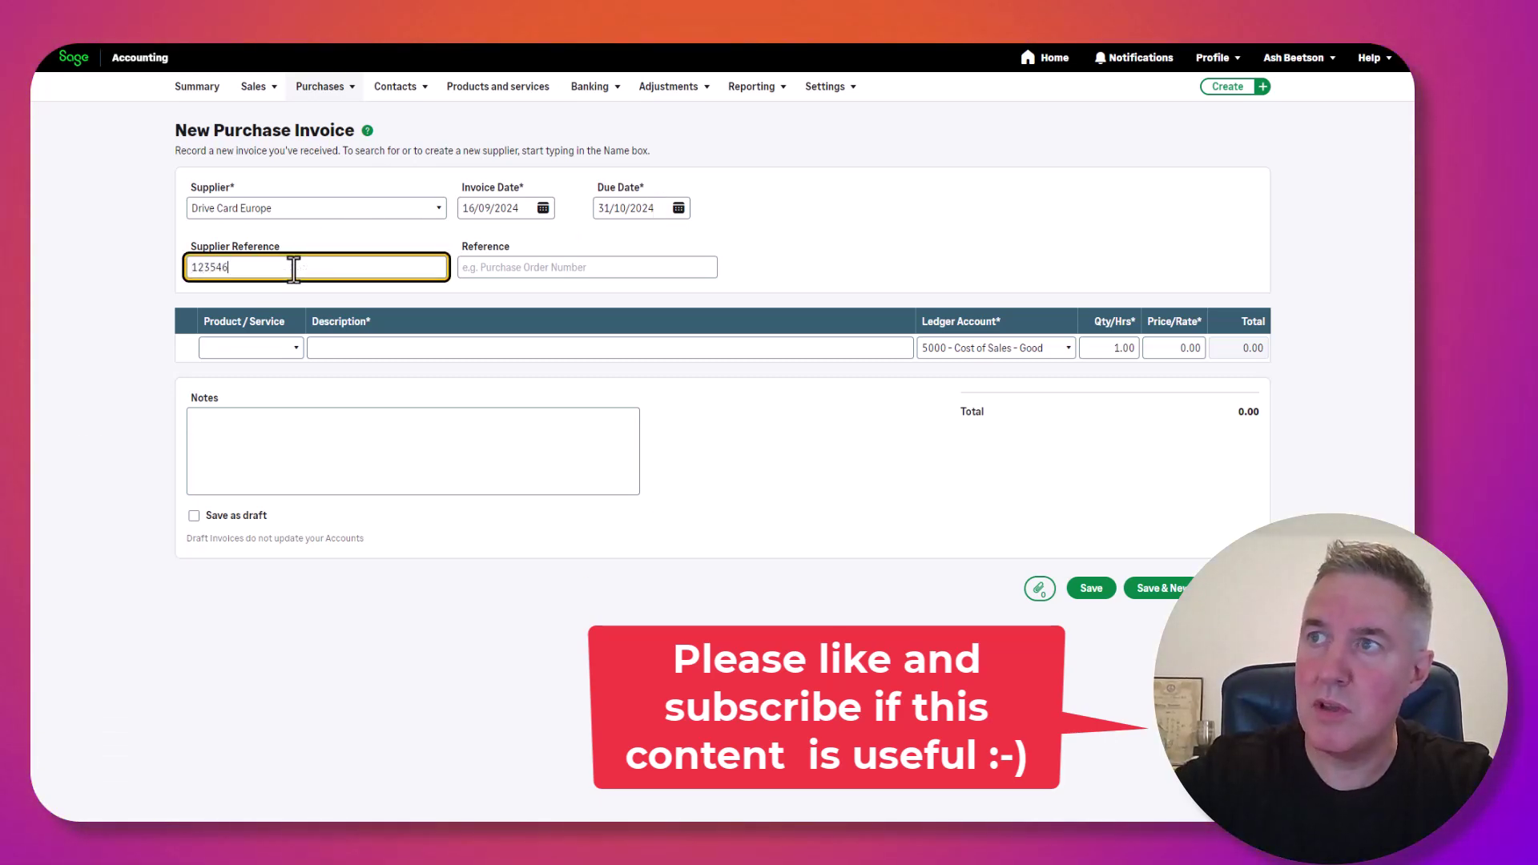
pyautogui.write('54')
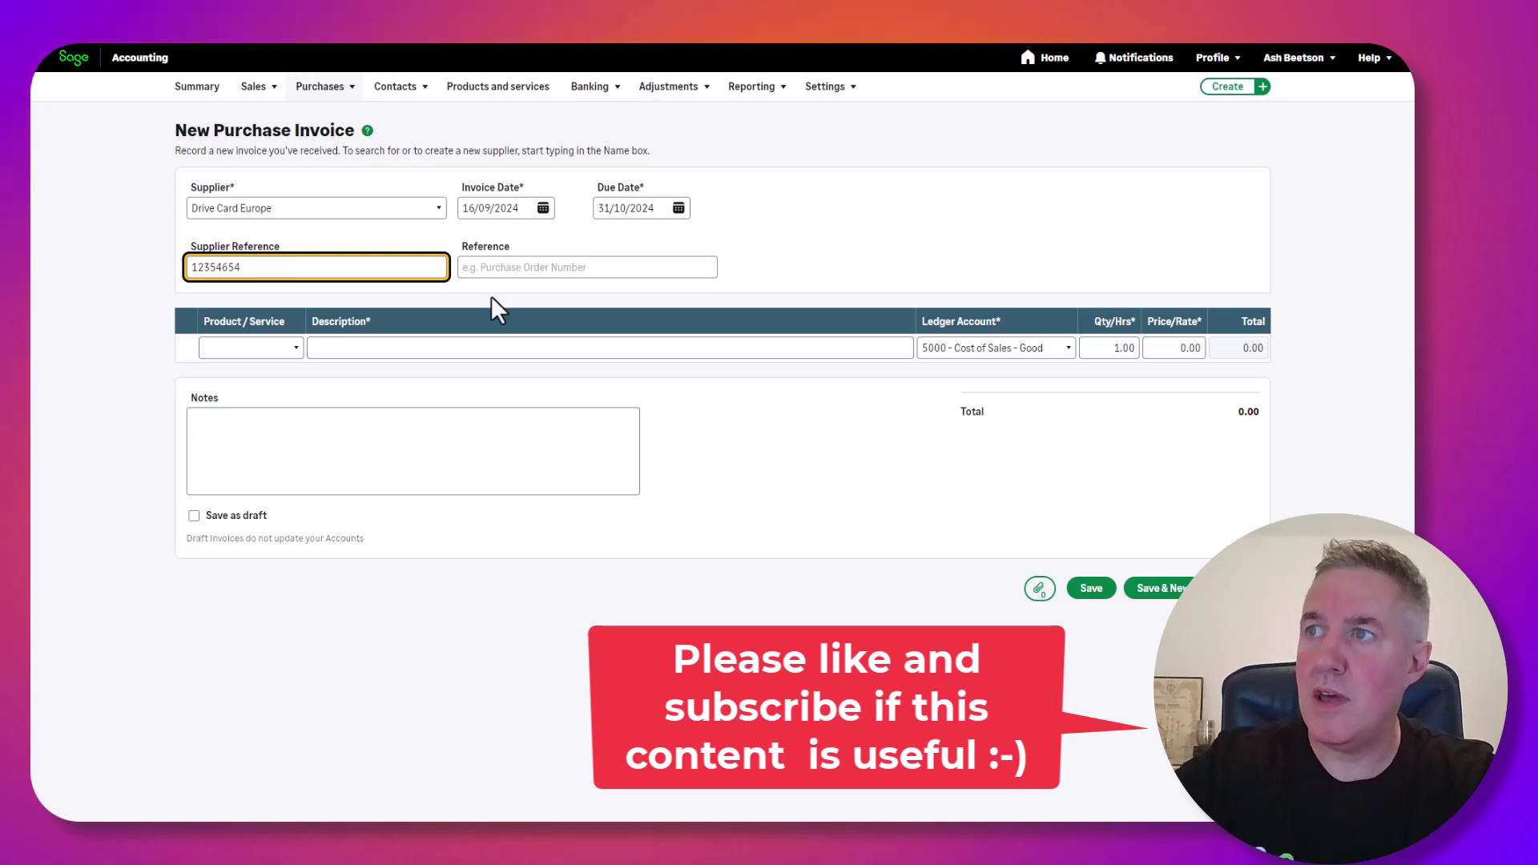
pyautogui.click(582, 267)
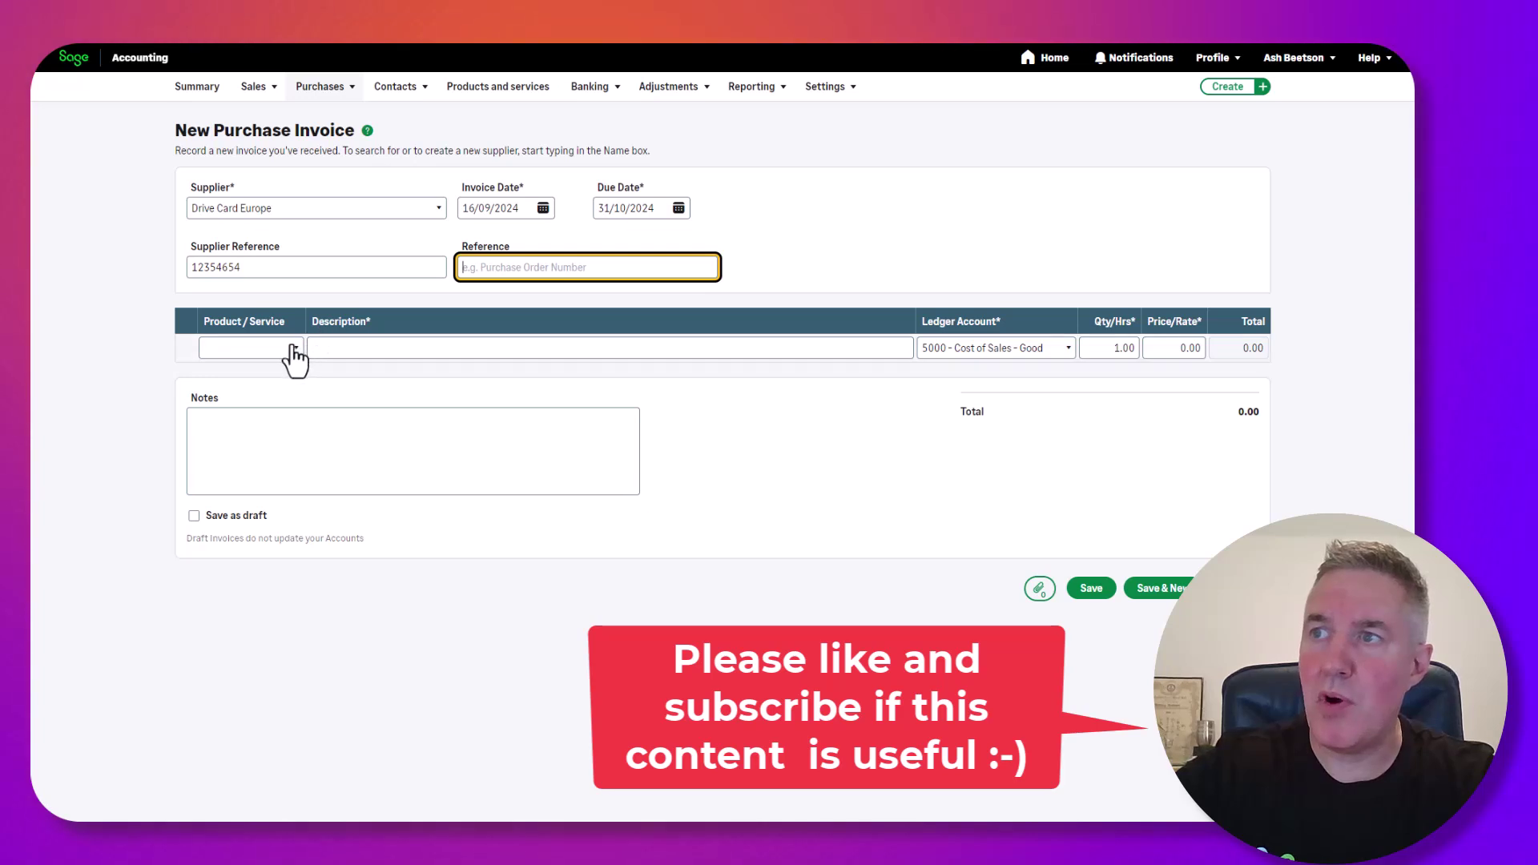
# Step: Fill the first invoice line with the description "materials" and a price of 5,000.00
pyautogui.click(298, 353)
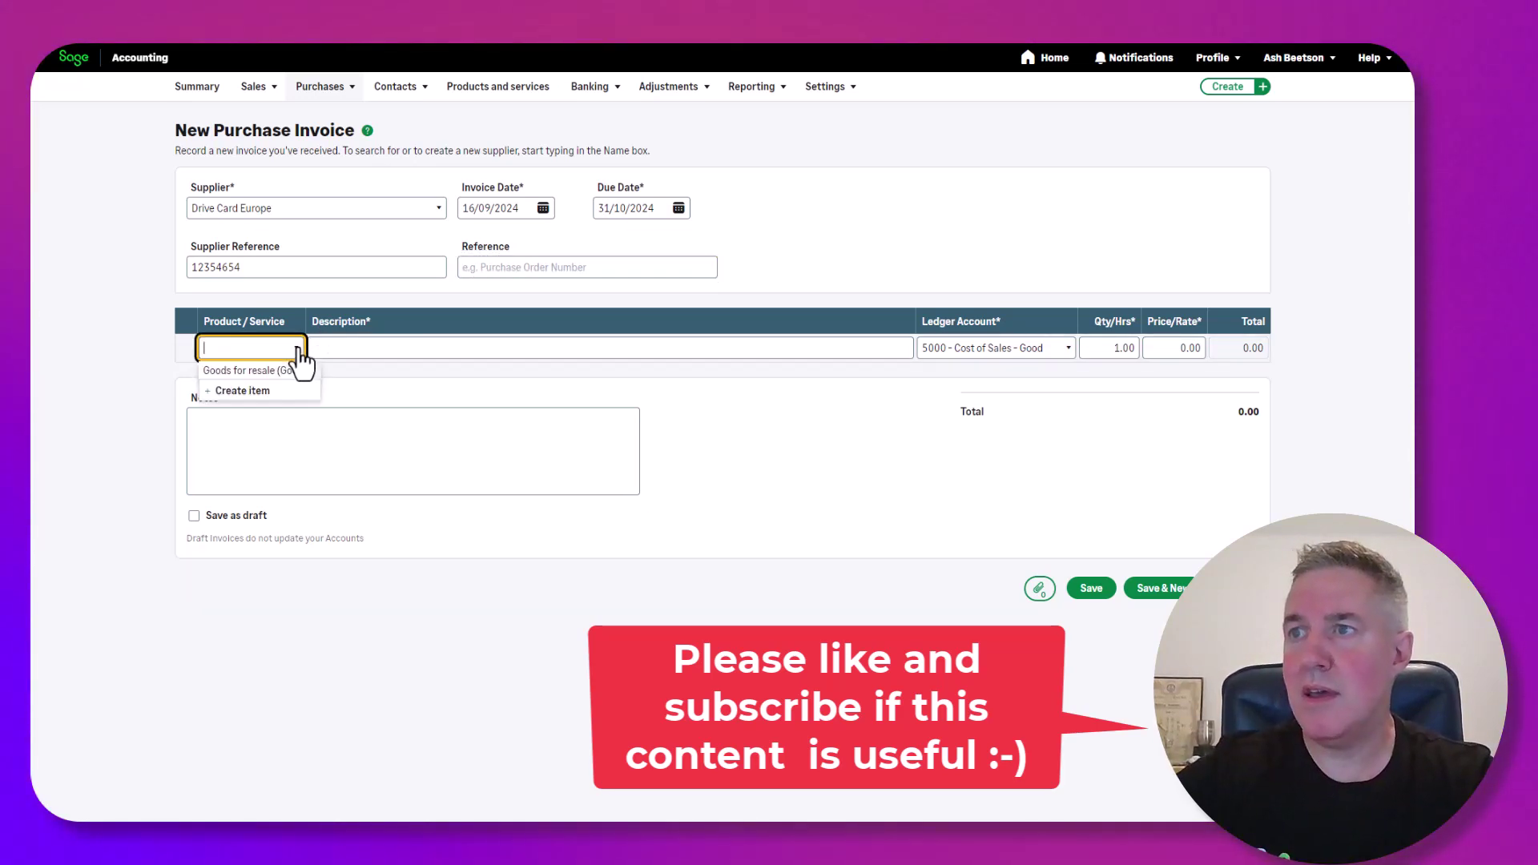
pyautogui.click(358, 351)
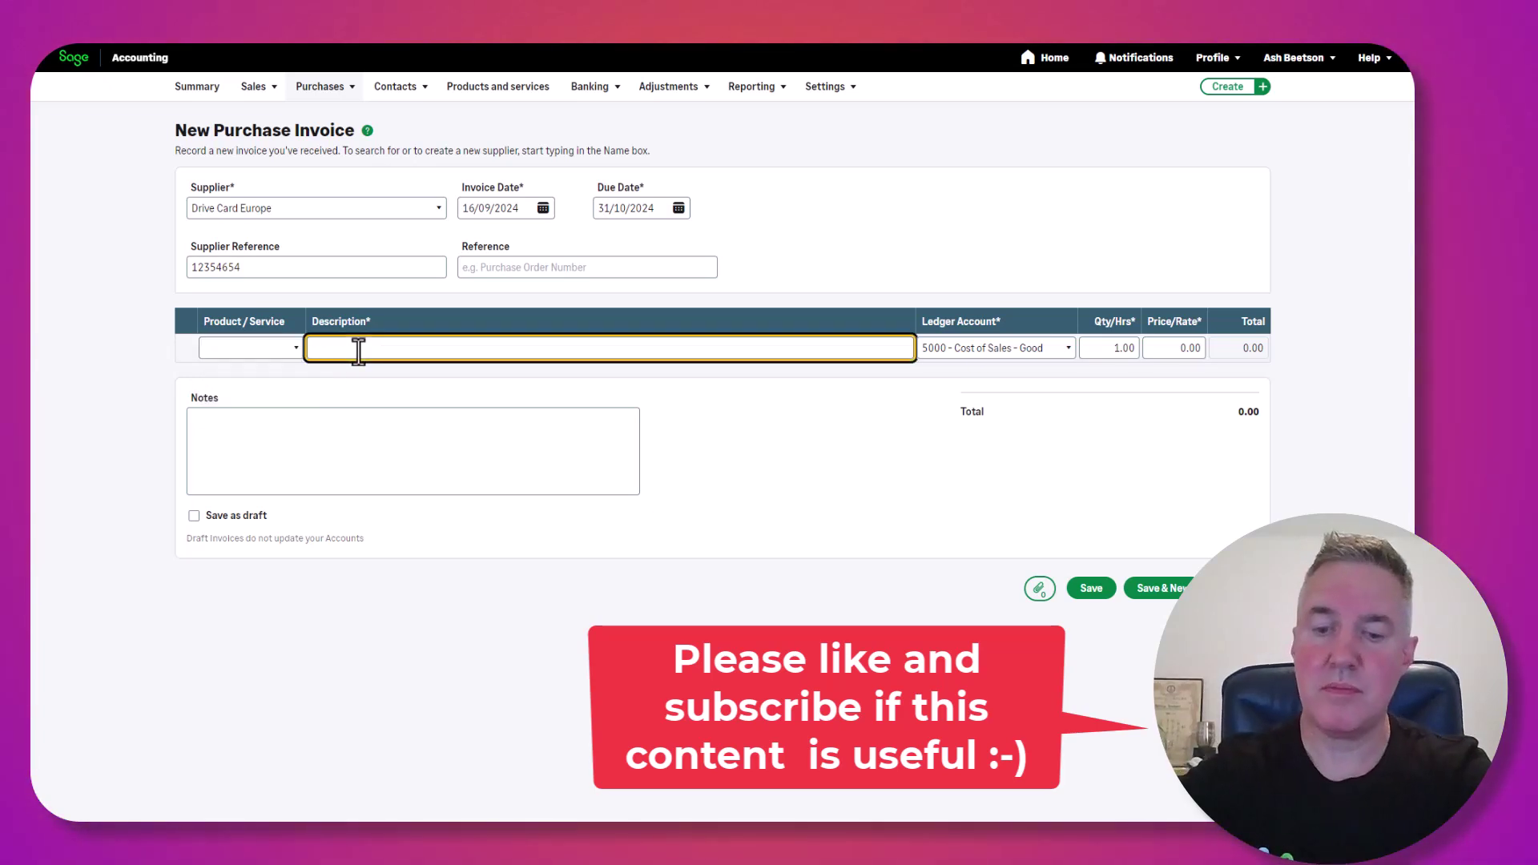
pyautogui.write('materials')
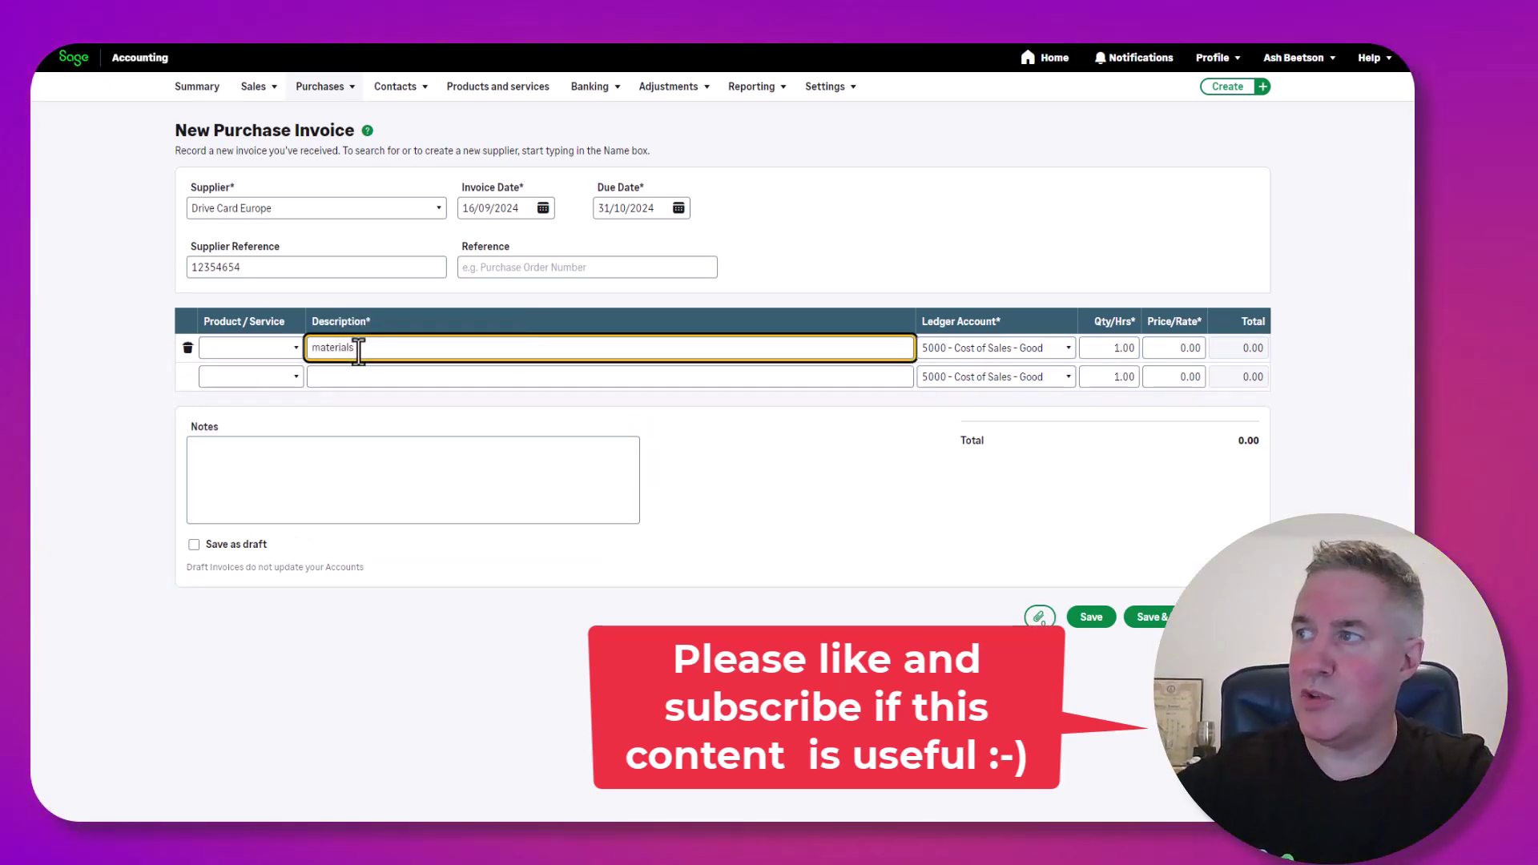
pyautogui.press('Tab')
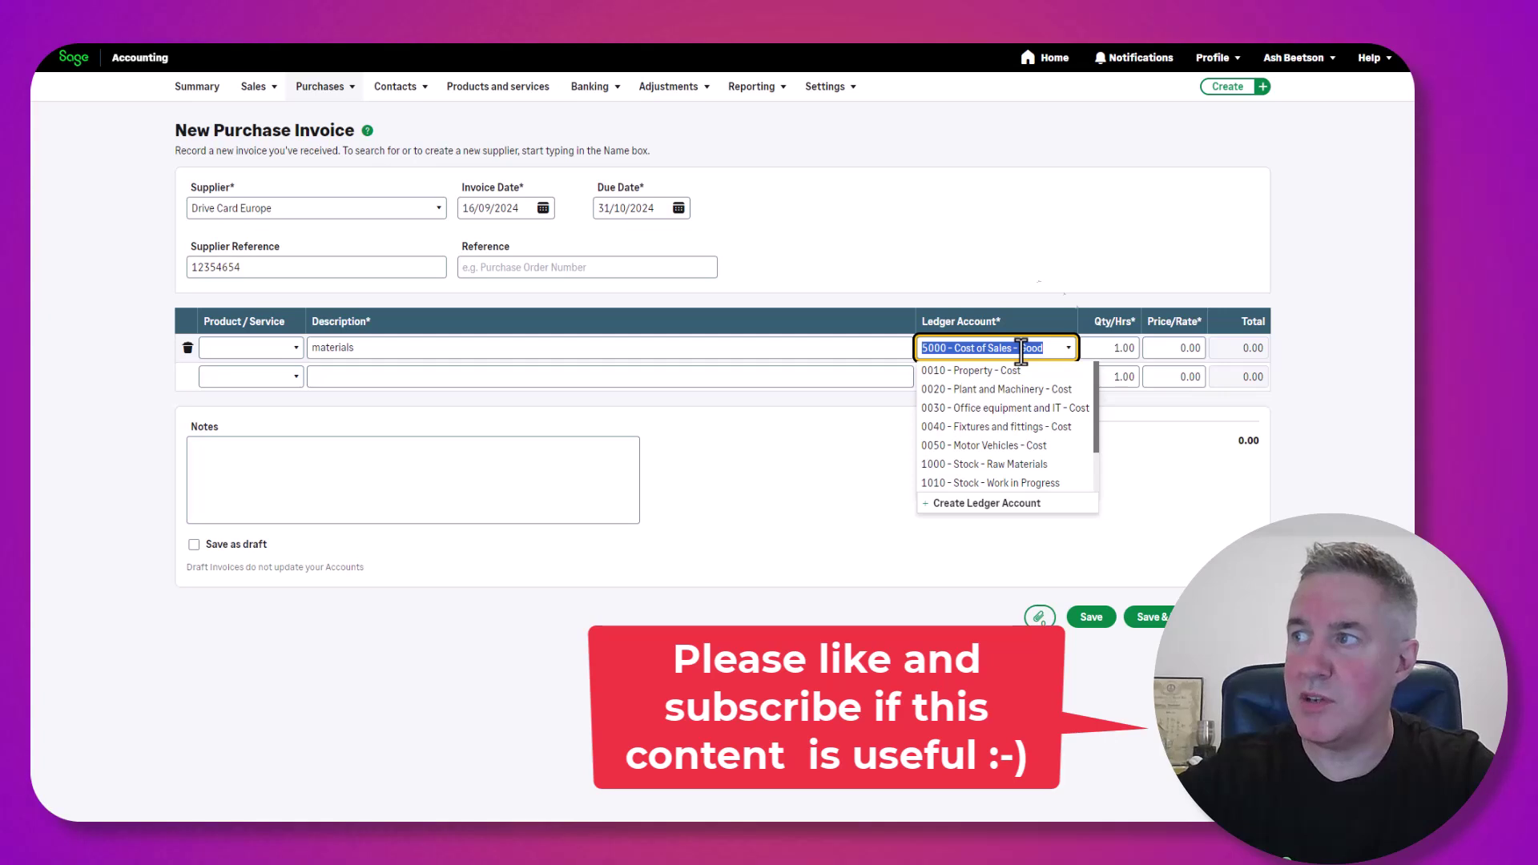
pyautogui.click(1169, 349)
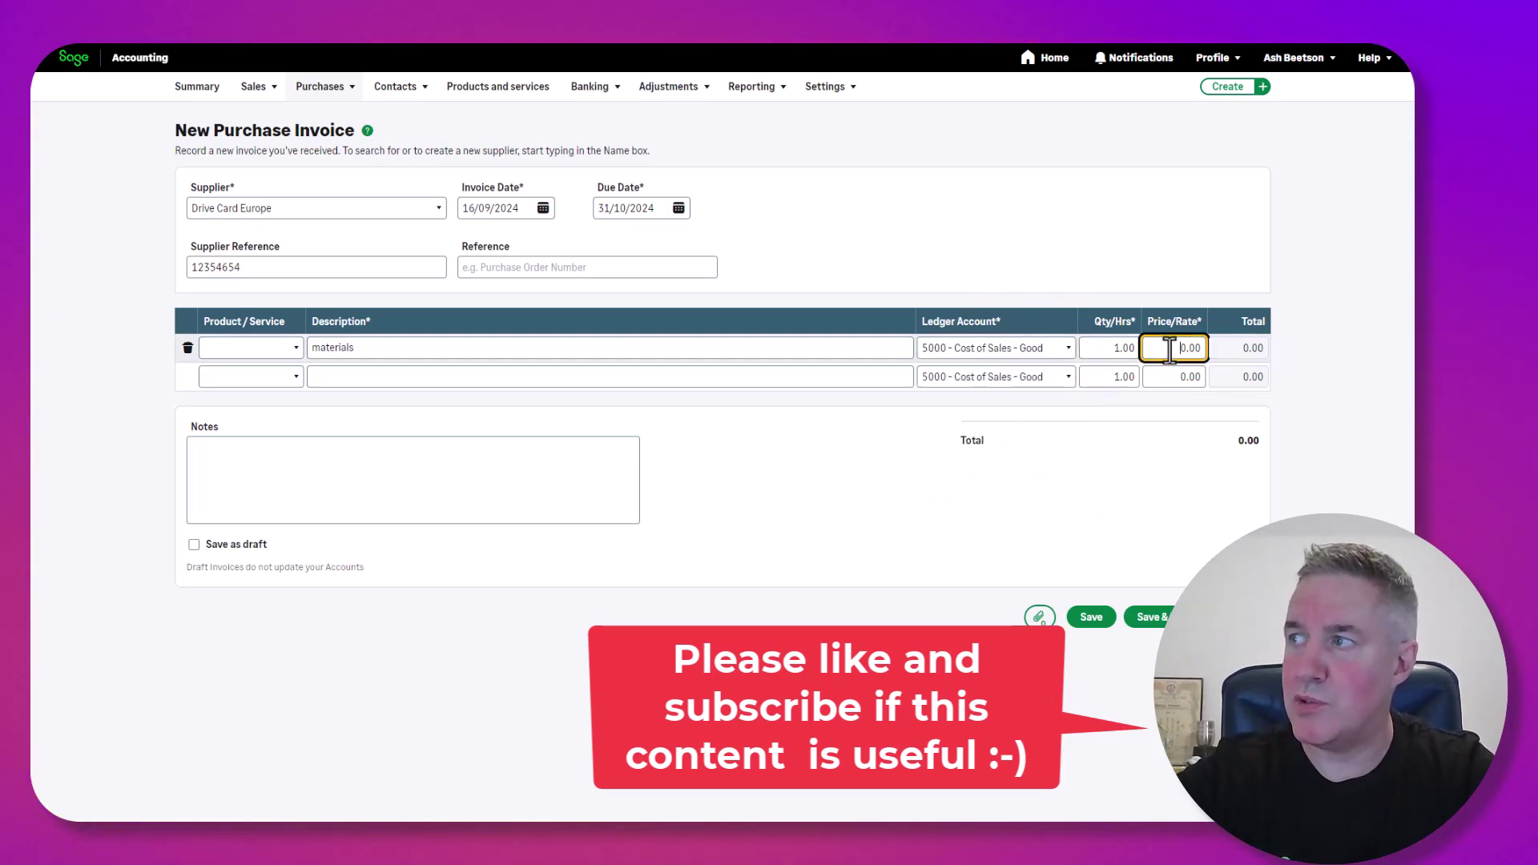
pyautogui.write('500')
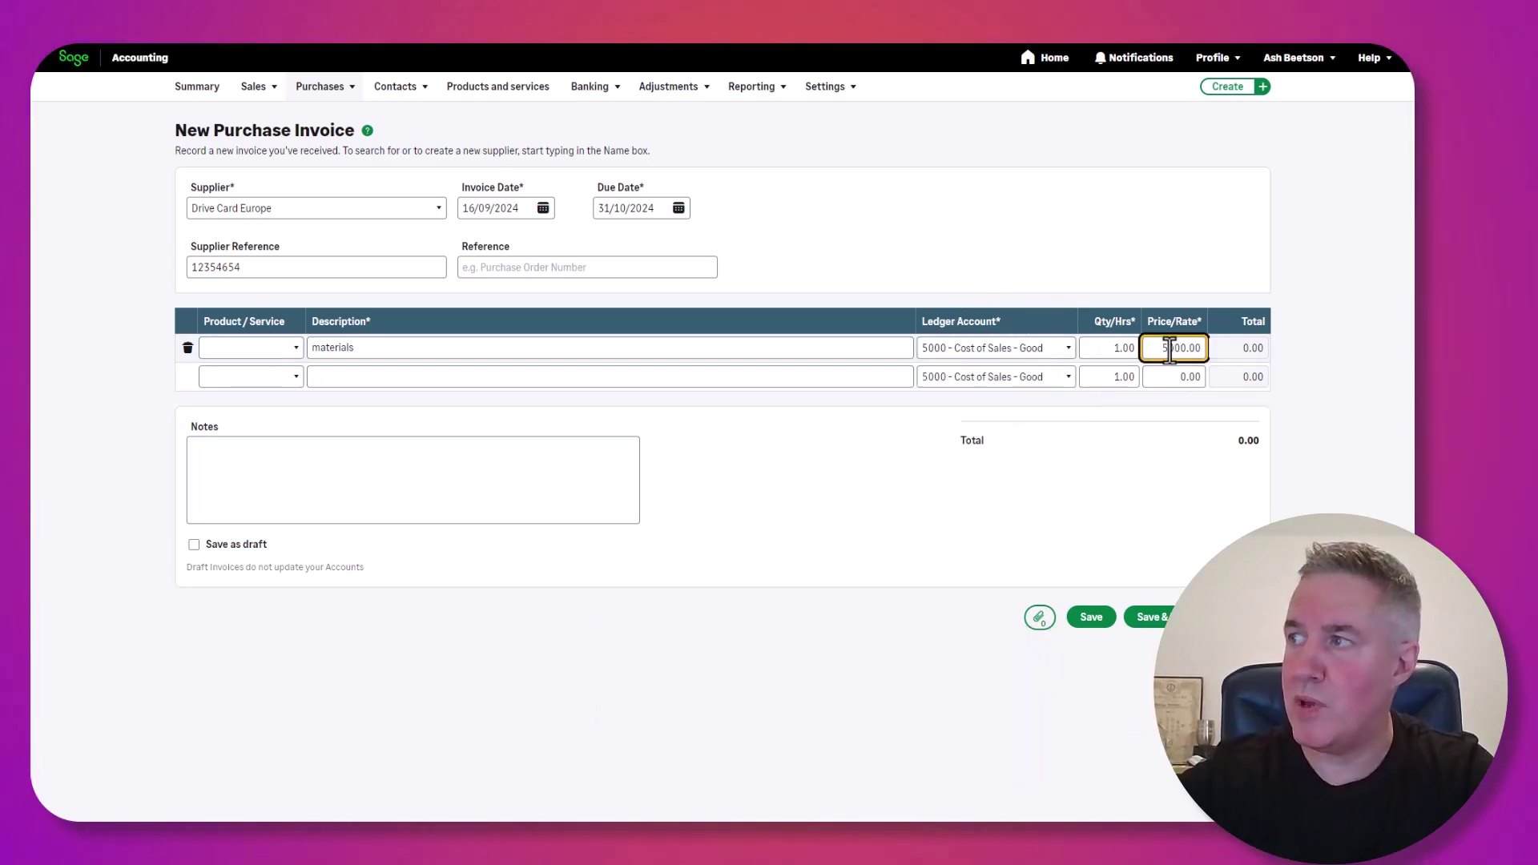
pyautogui.press('Tab')
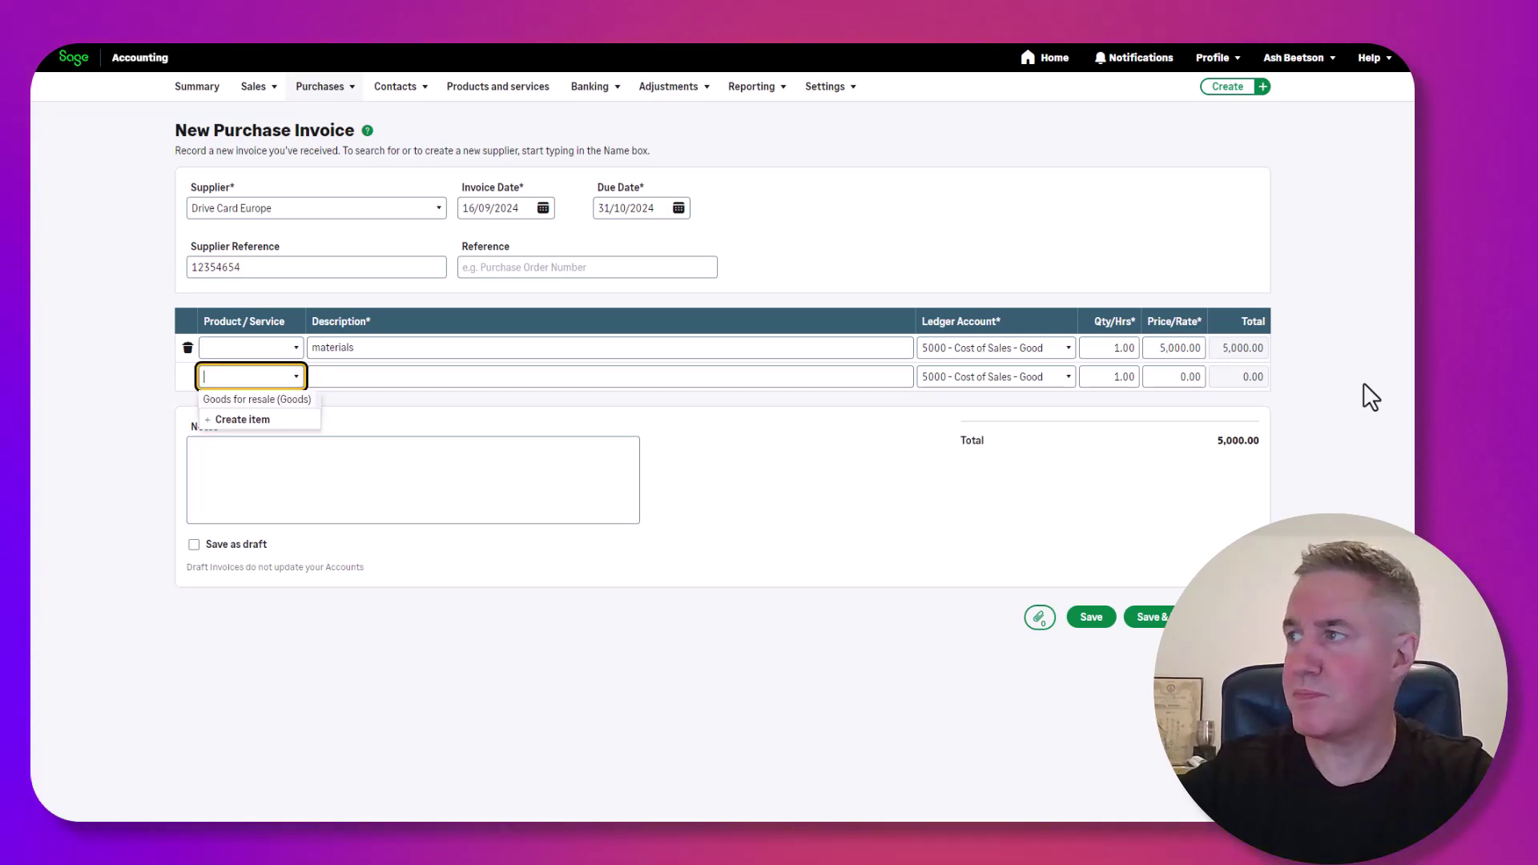
pyautogui.click(500, 488)
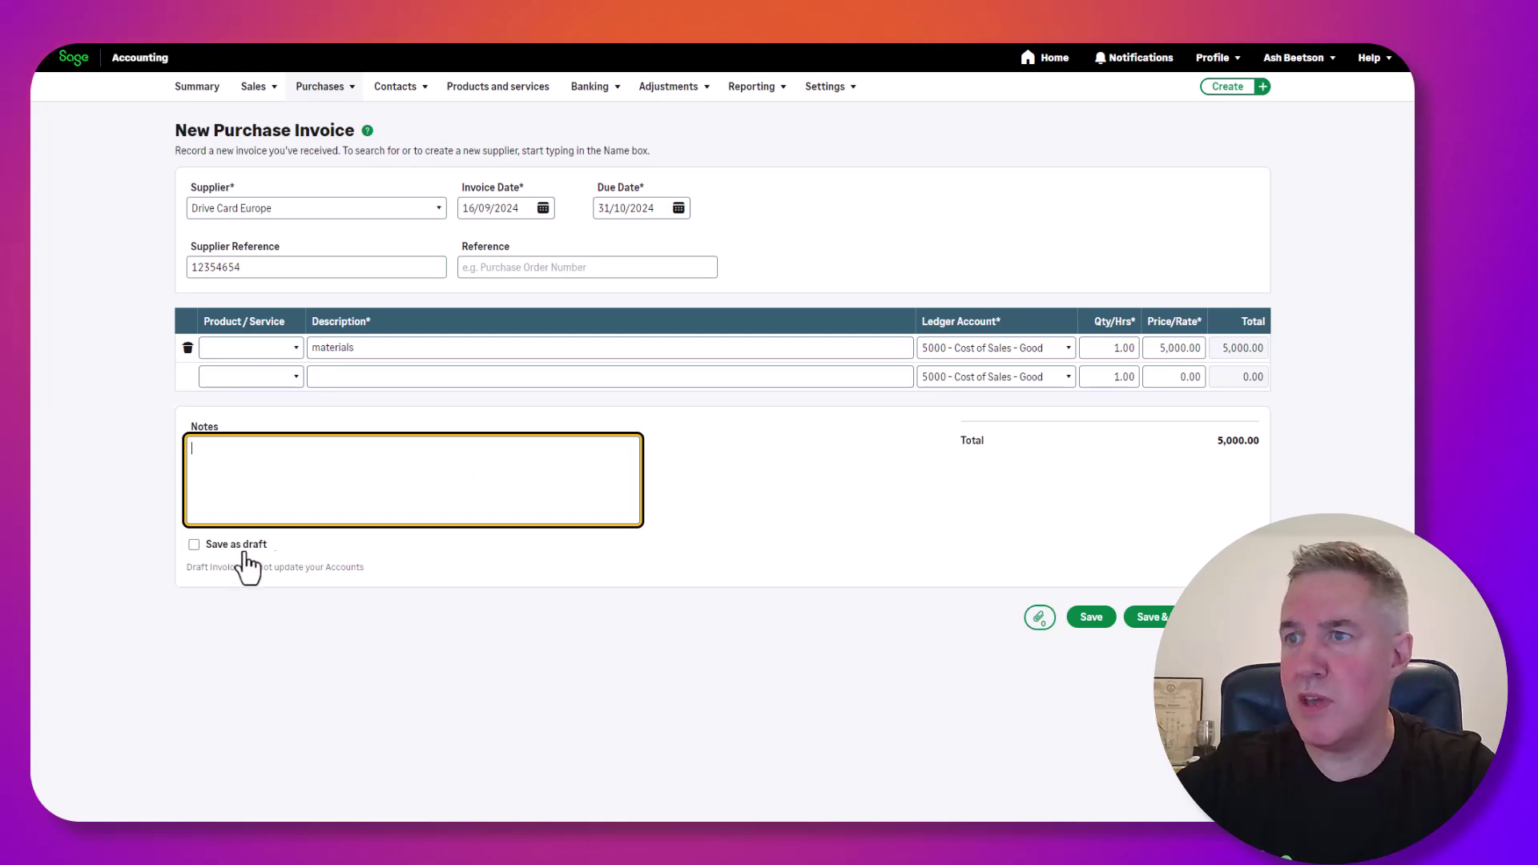
# Step: Attach the Ex 11 Town and Electrical V23.4.1 PDF to the invoice, save it as a draft and refresh the invoice list
pyautogui.click(194, 548)
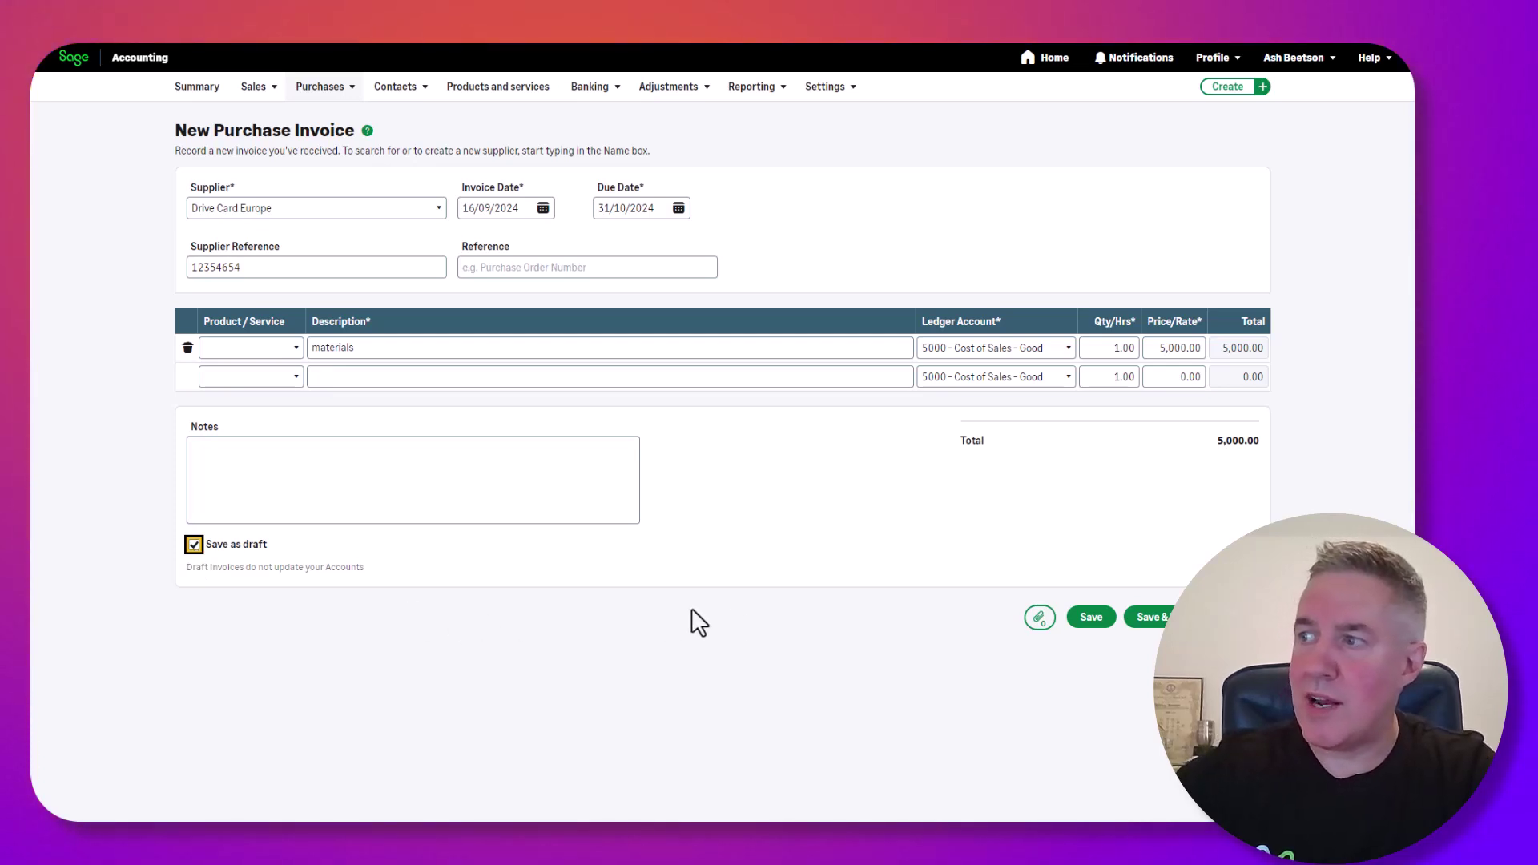
pyautogui.click(1039, 617)
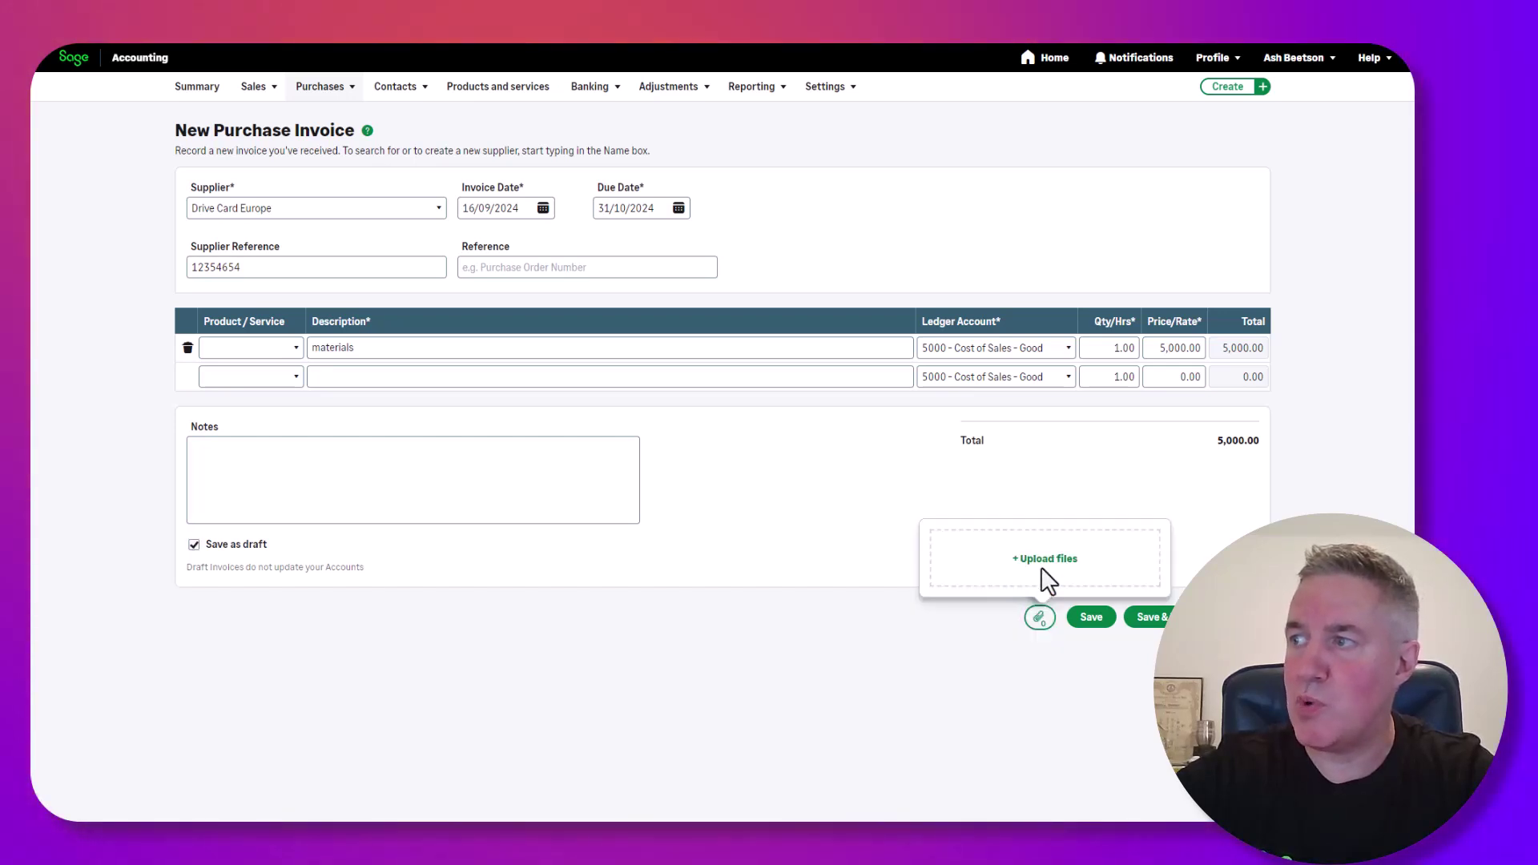
pyautogui.click(1047, 562)
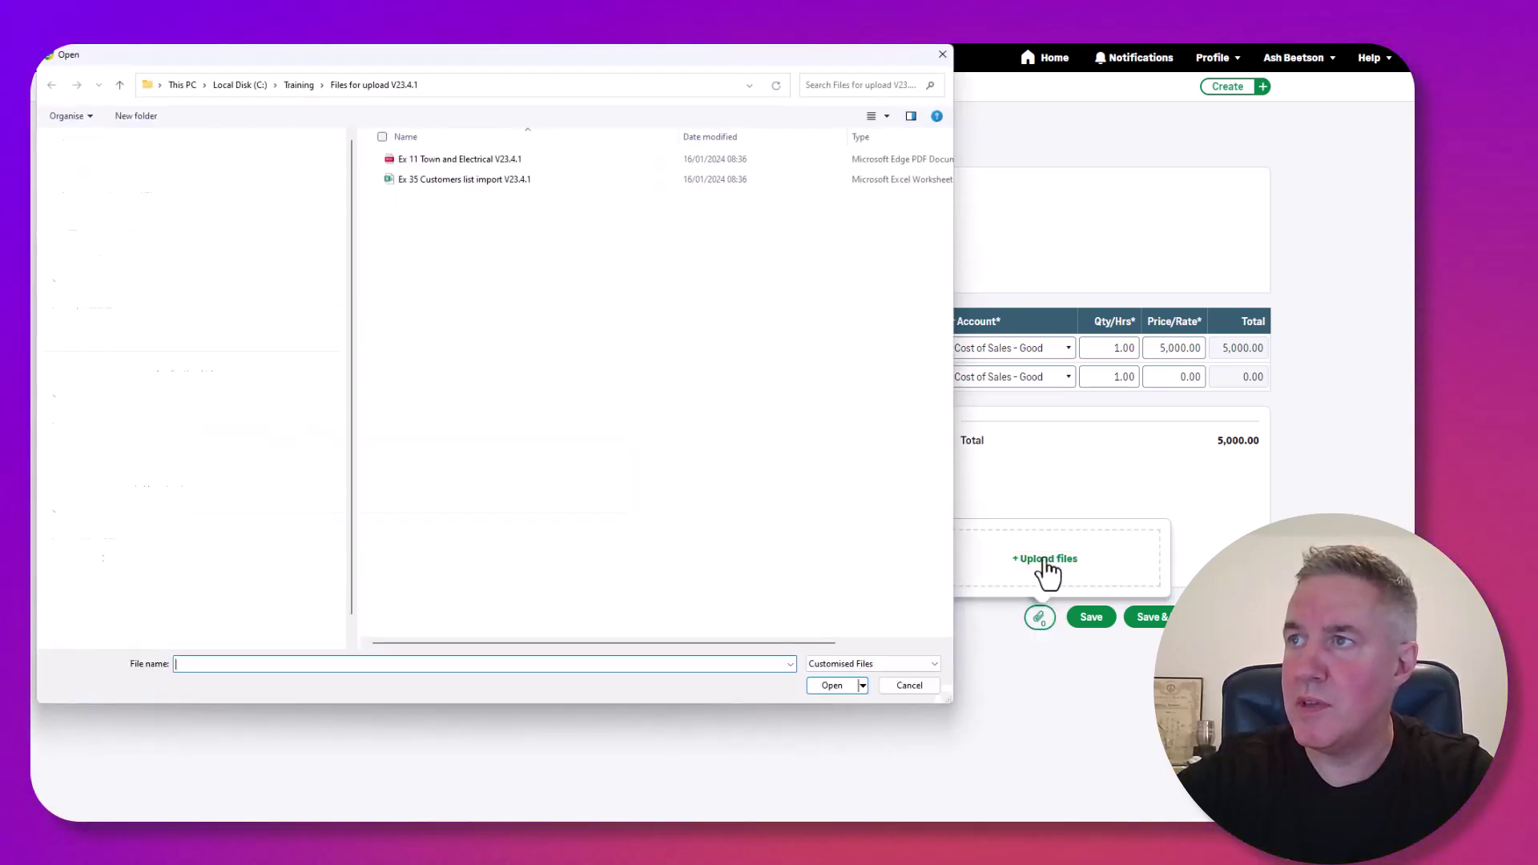
pyautogui.click(460, 160)
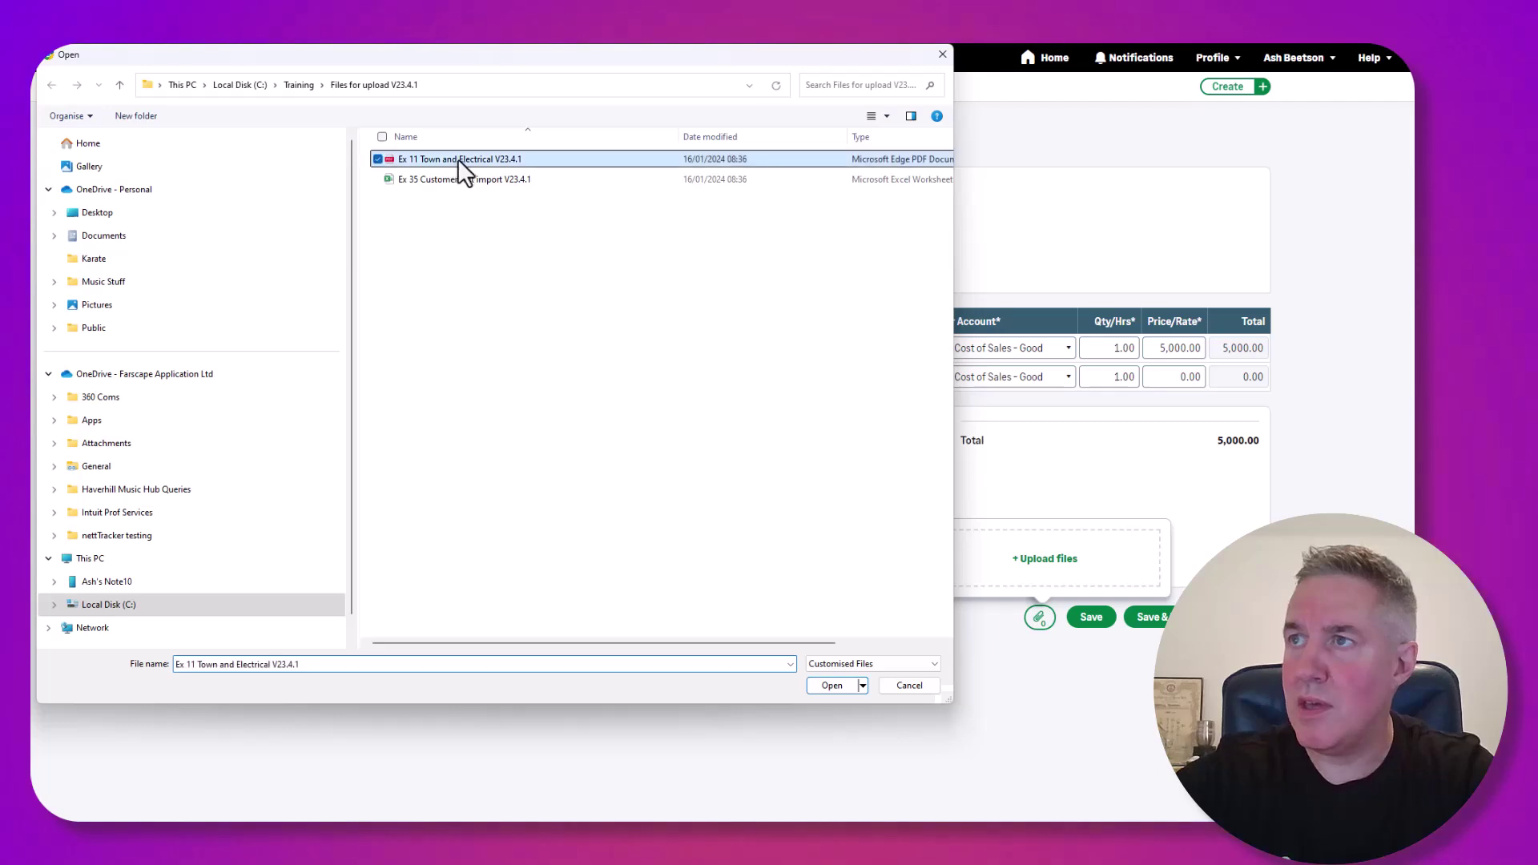
pyautogui.click(837, 688)
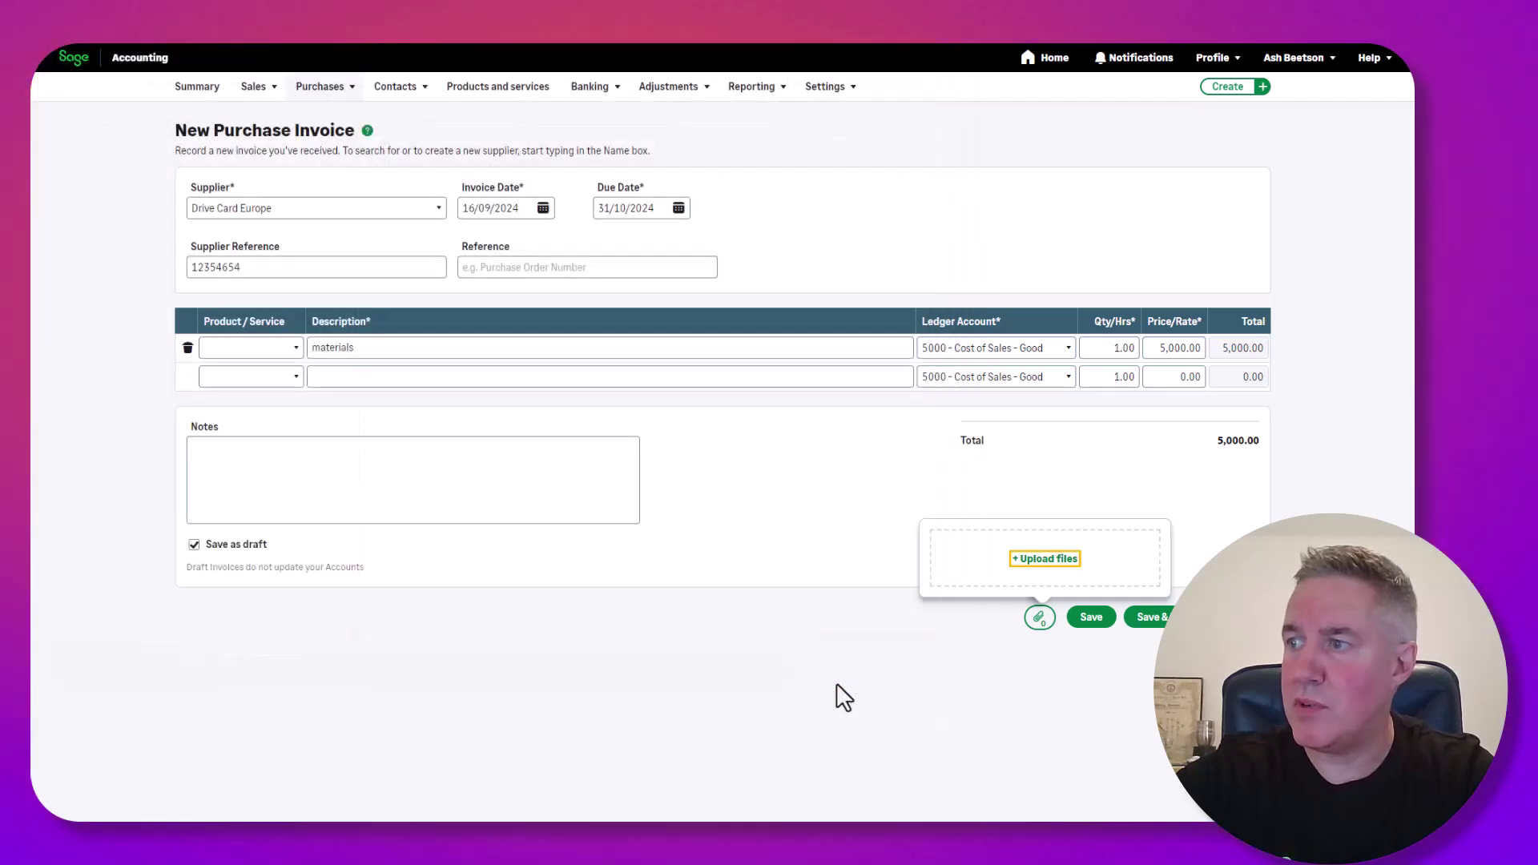
pyautogui.click(1088, 619)
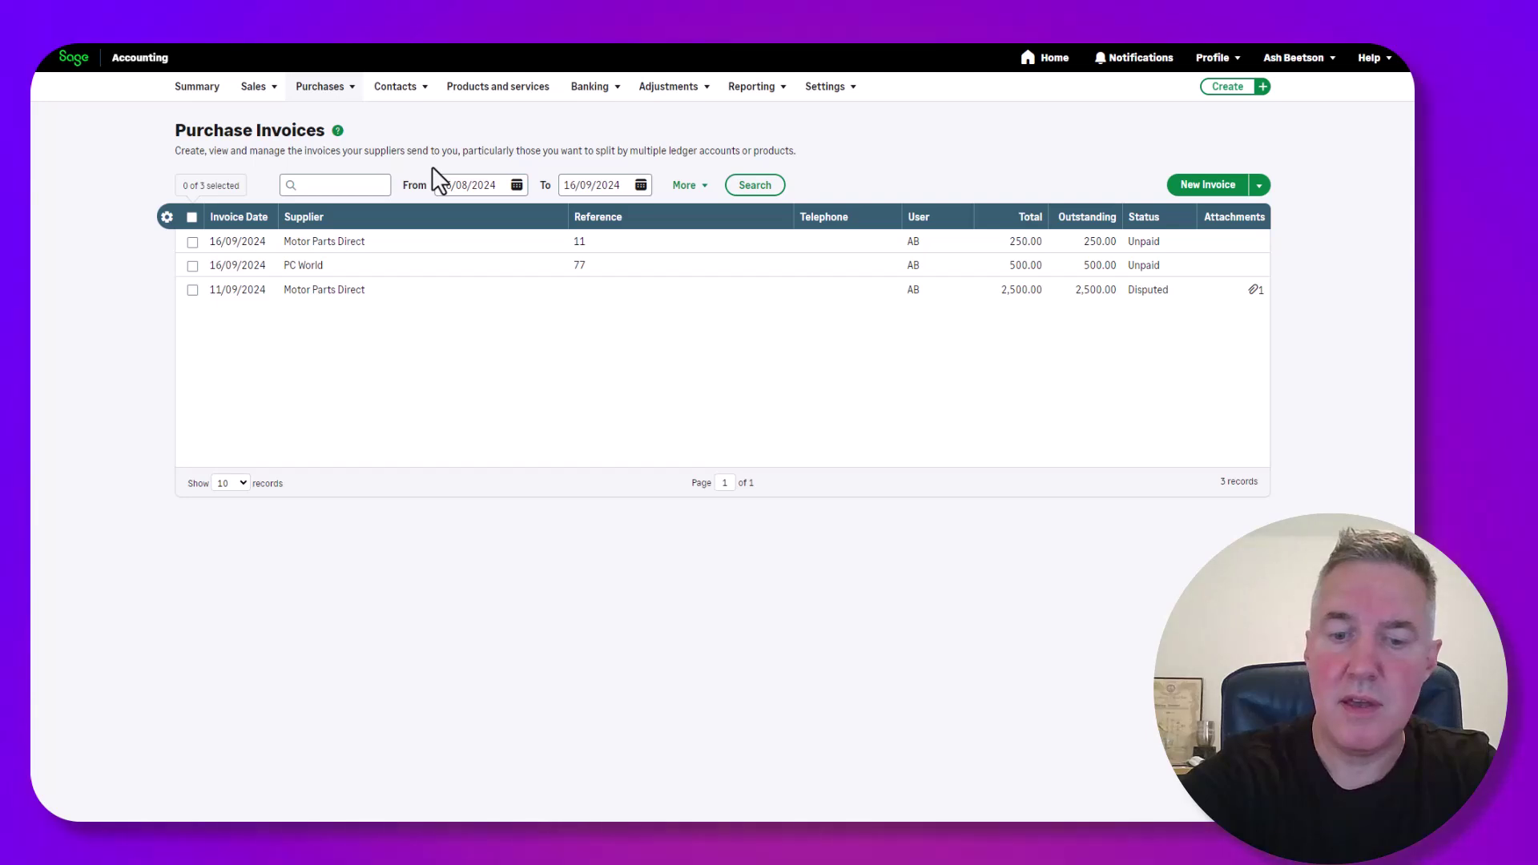
pyautogui.press('F5')
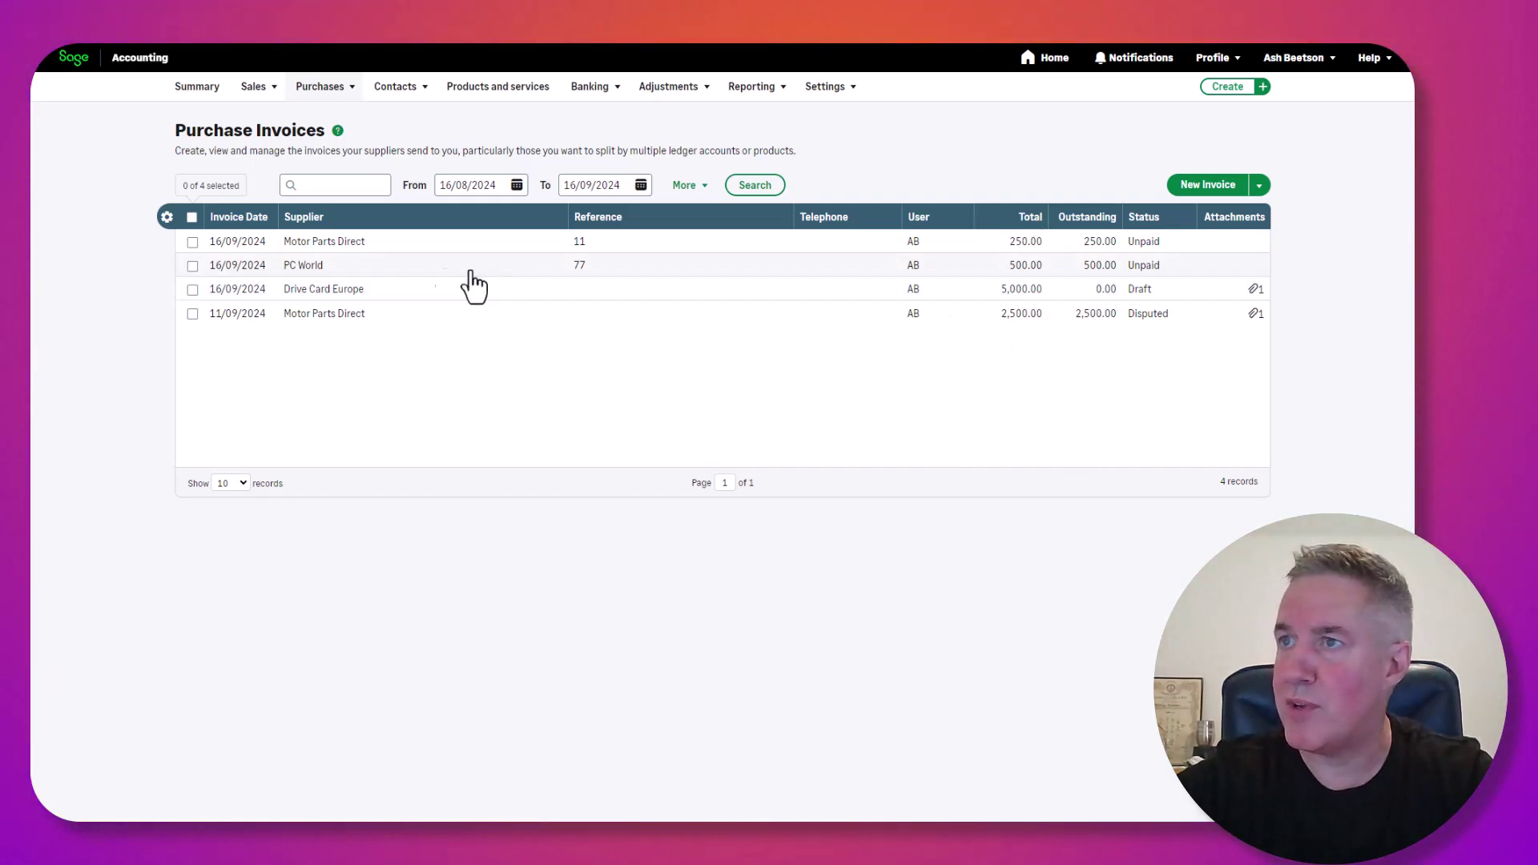
# Step: Open the Drive Card Europe draft to review its details, and return to the purchase invoices list without changing it
pyautogui.click(325, 297)
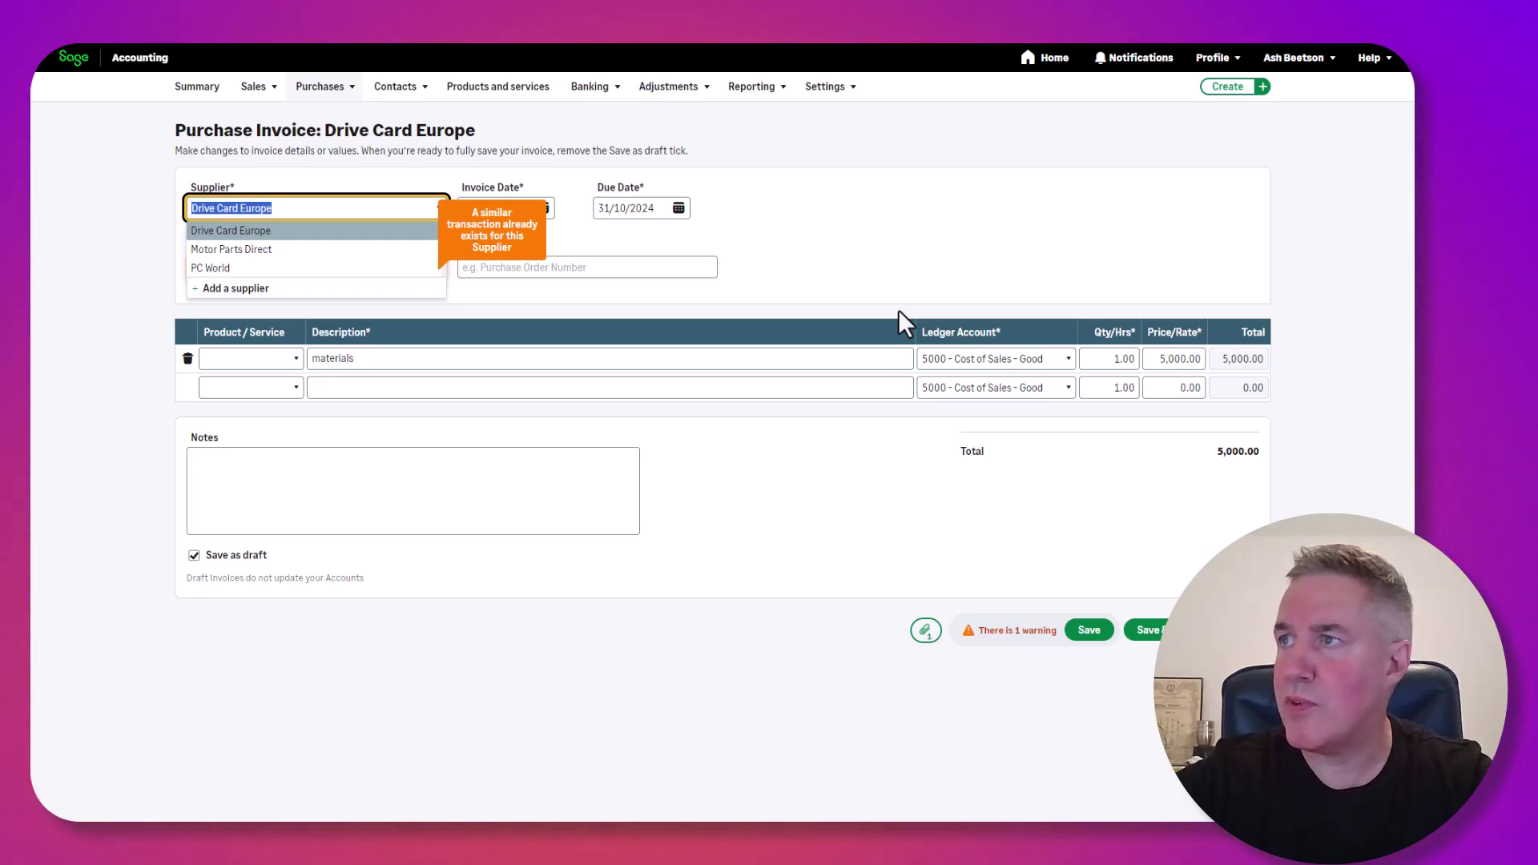
pyautogui.click(1004, 237)
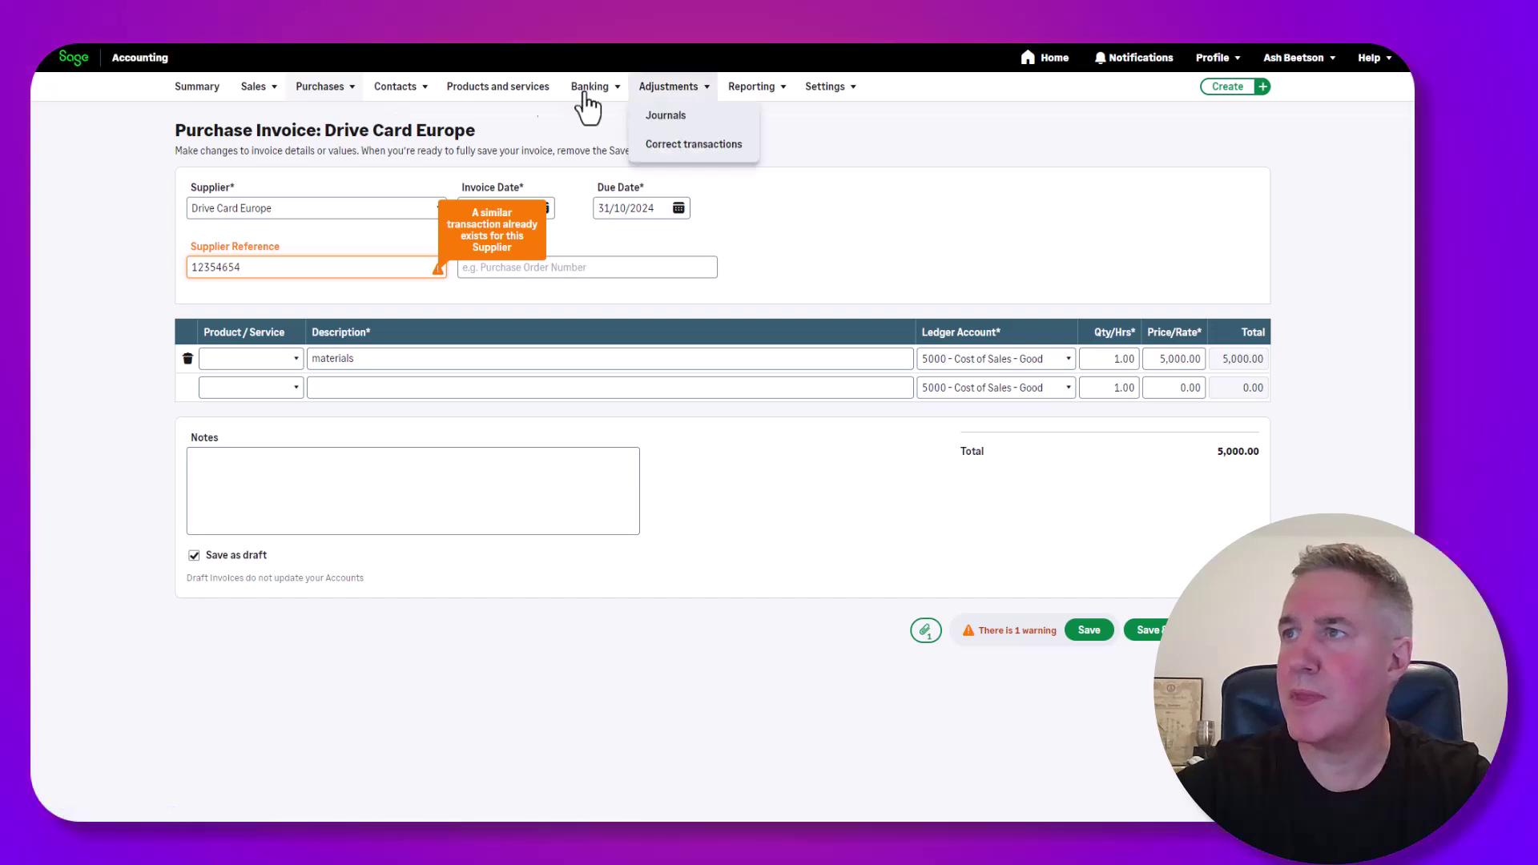
pyautogui.click(321, 87)
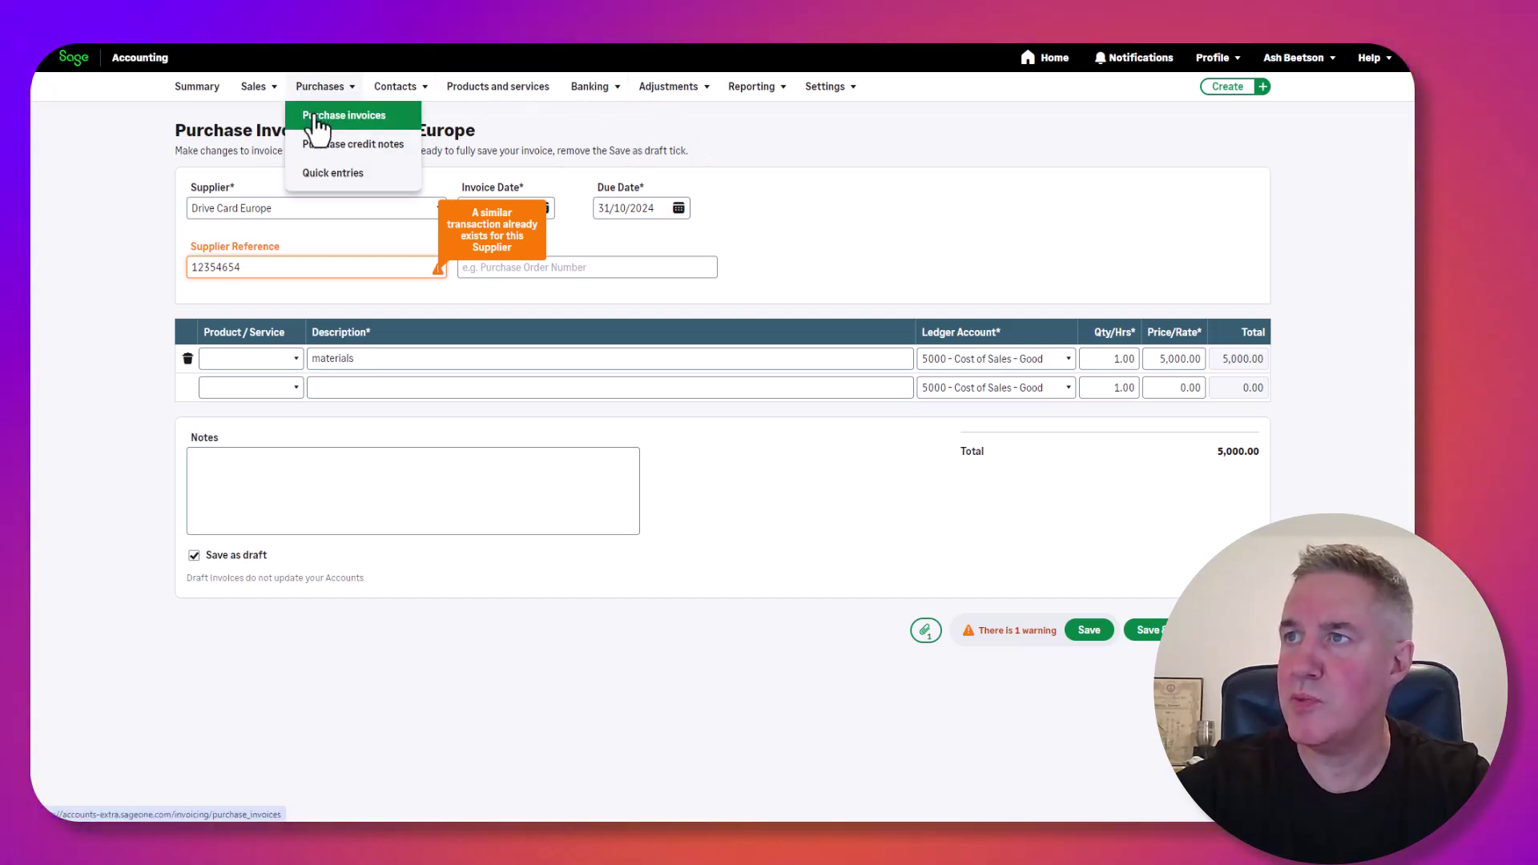
pyautogui.click(318, 118)
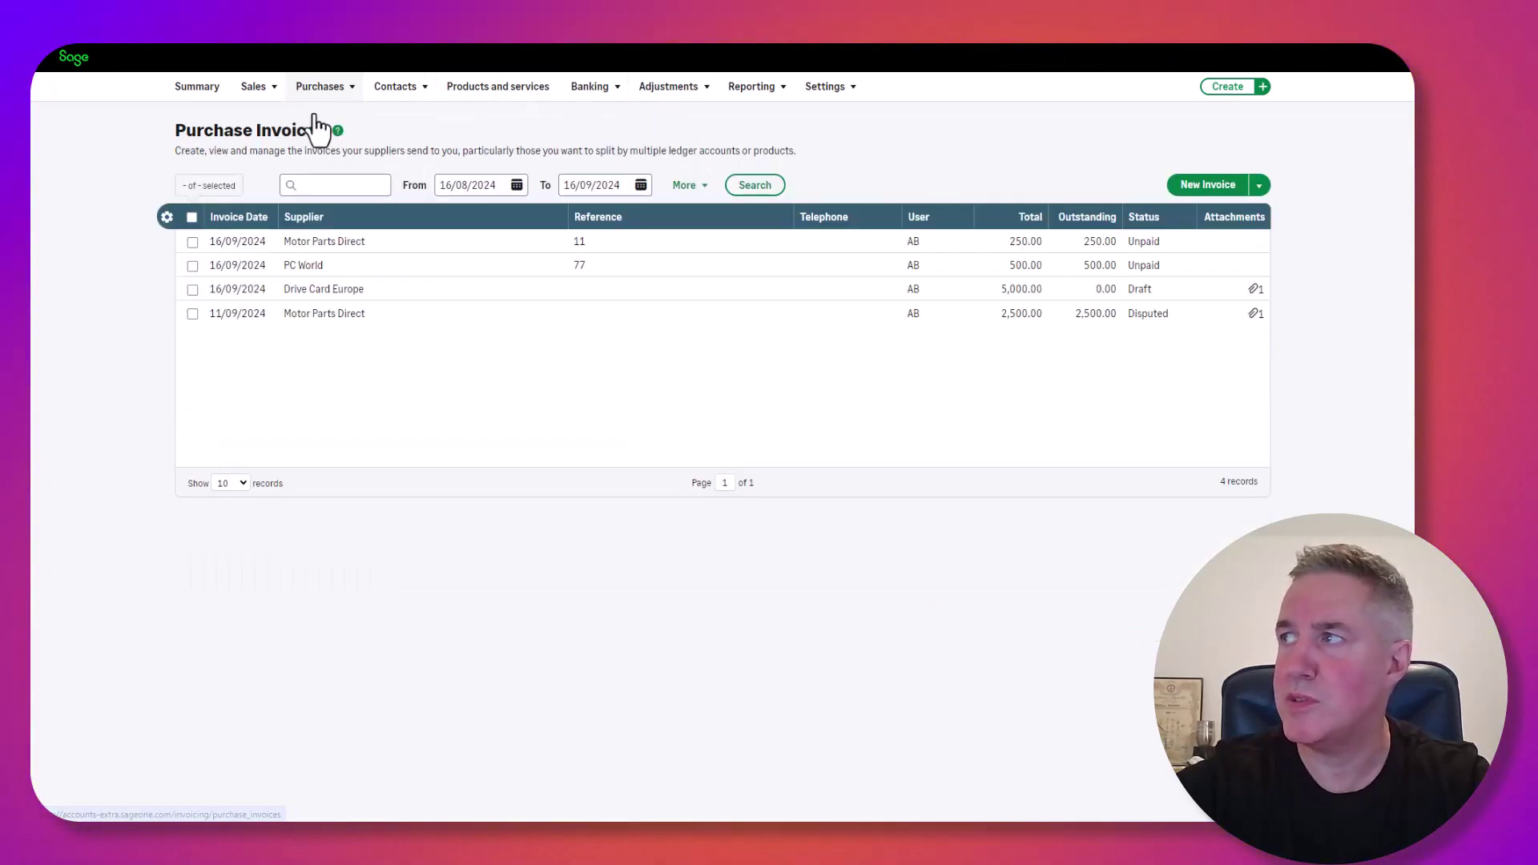
# Step: Create a new purchase invoice for the supplier PC World with supplier reference 987987
pyautogui.click(1230, 89)
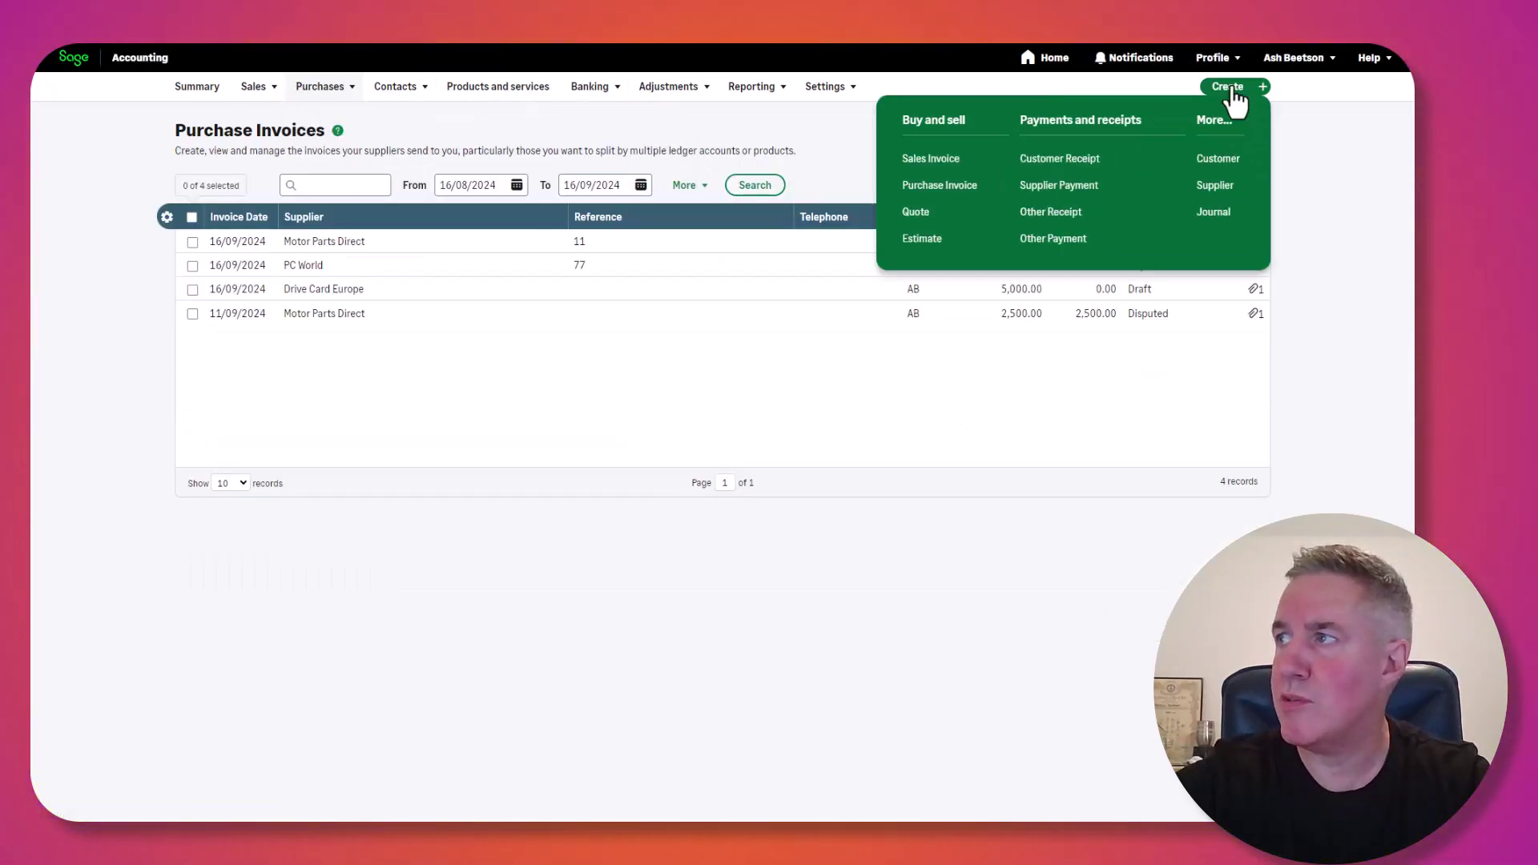
pyautogui.click(923, 187)
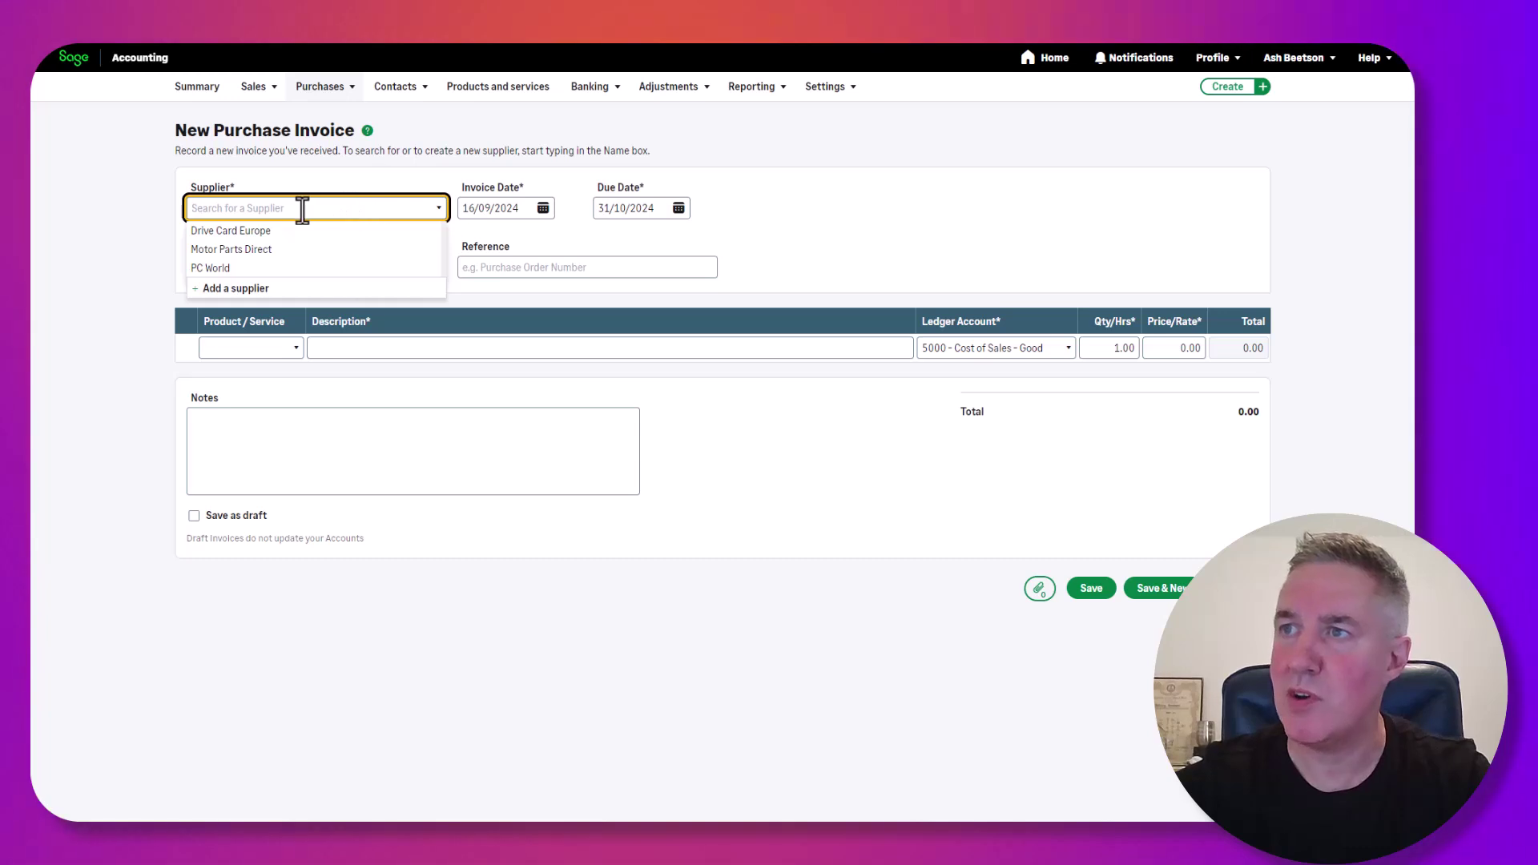
pyautogui.click(223, 270)
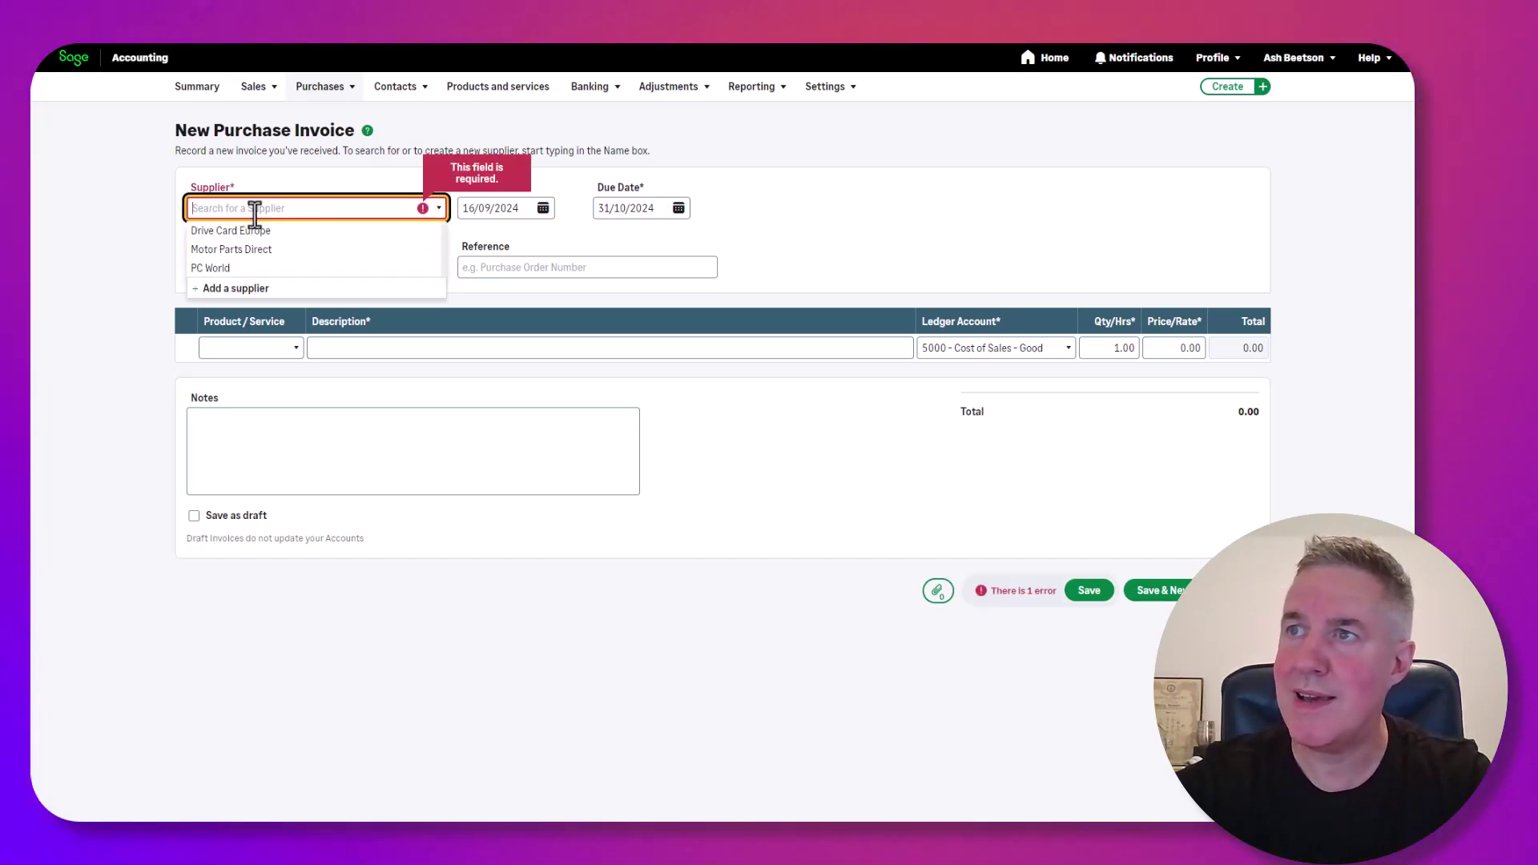
pyautogui.click(238, 271)
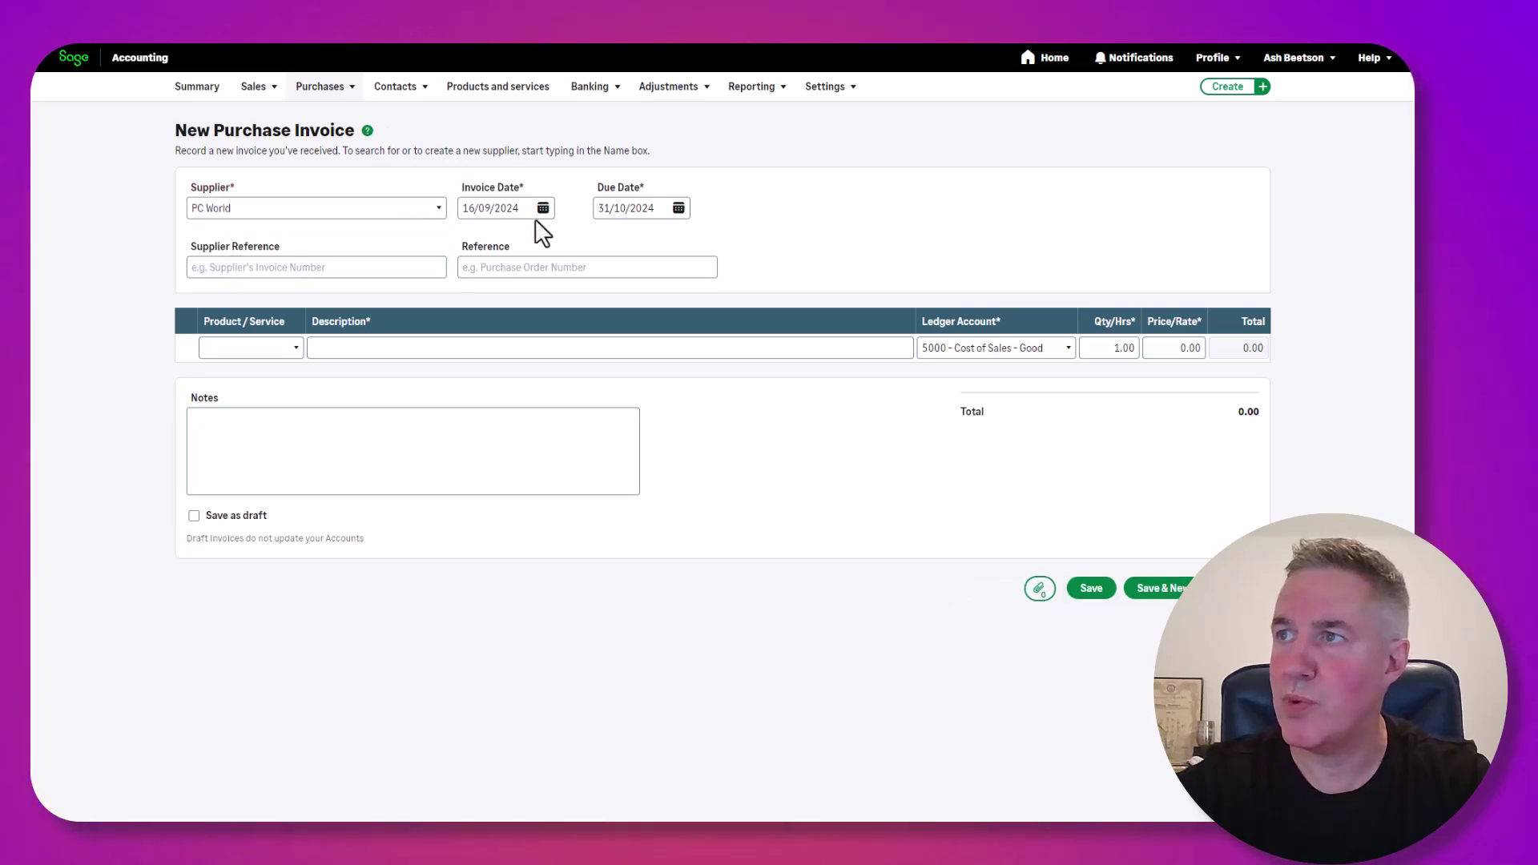
pyautogui.click(347, 269)
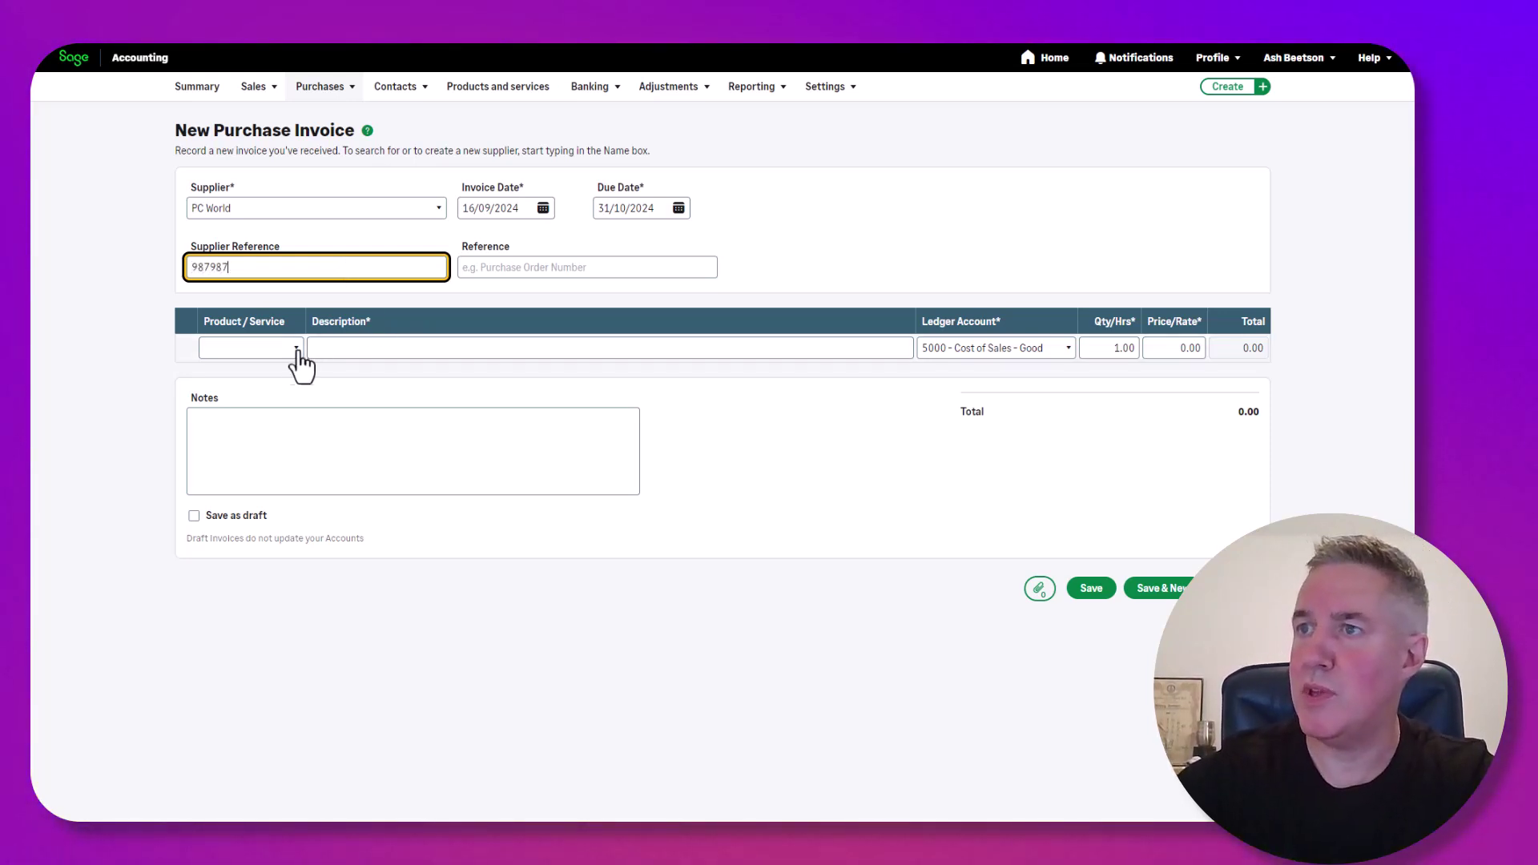
# Step: Add the Goods for resale item as the invoice line and save the invoice as a draft
pyautogui.click(270, 371)
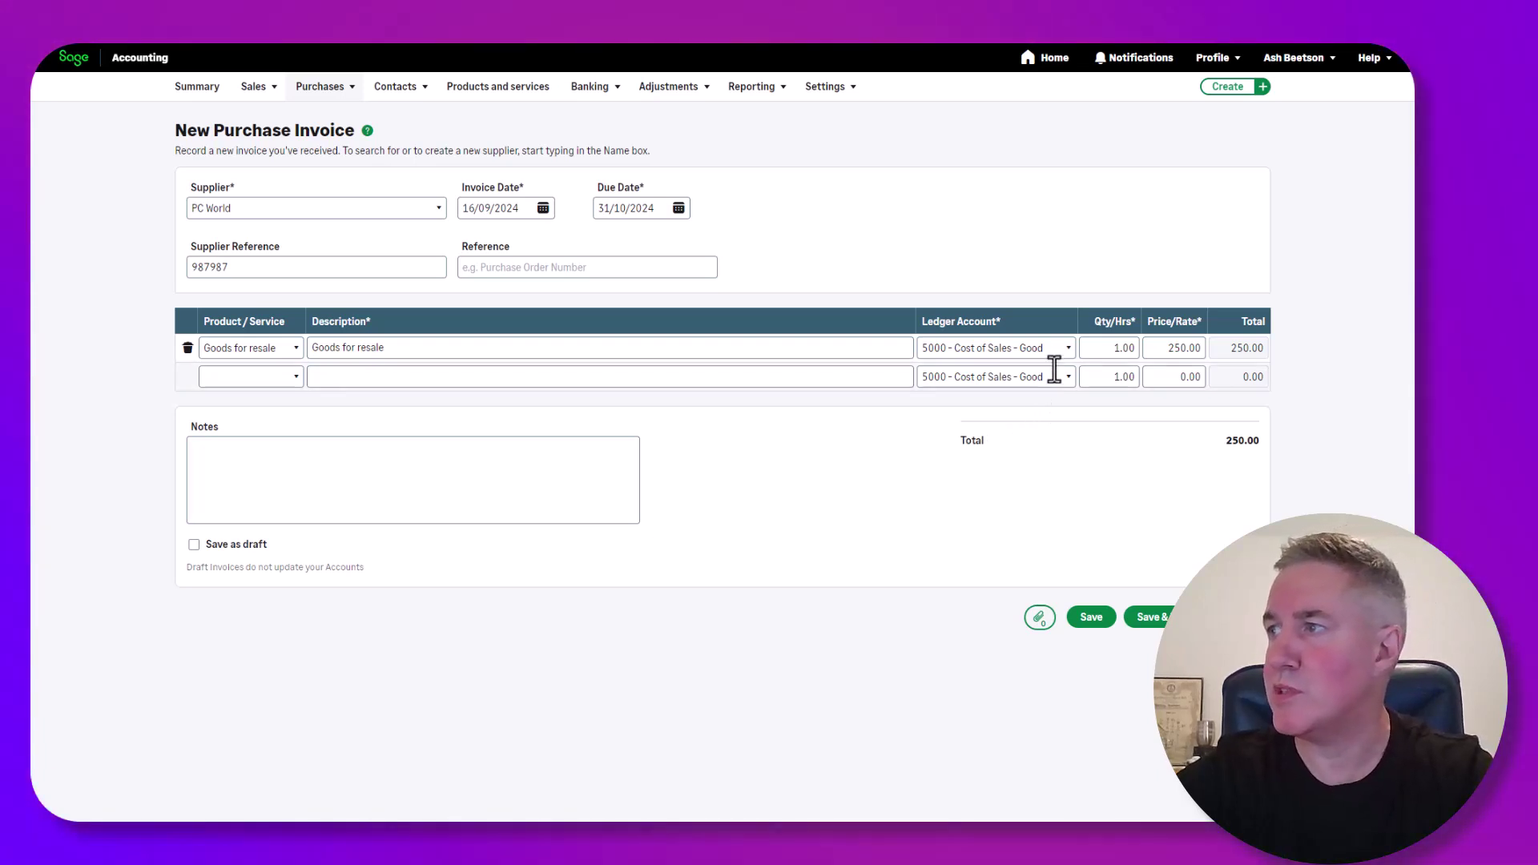
pyautogui.click(193, 547)
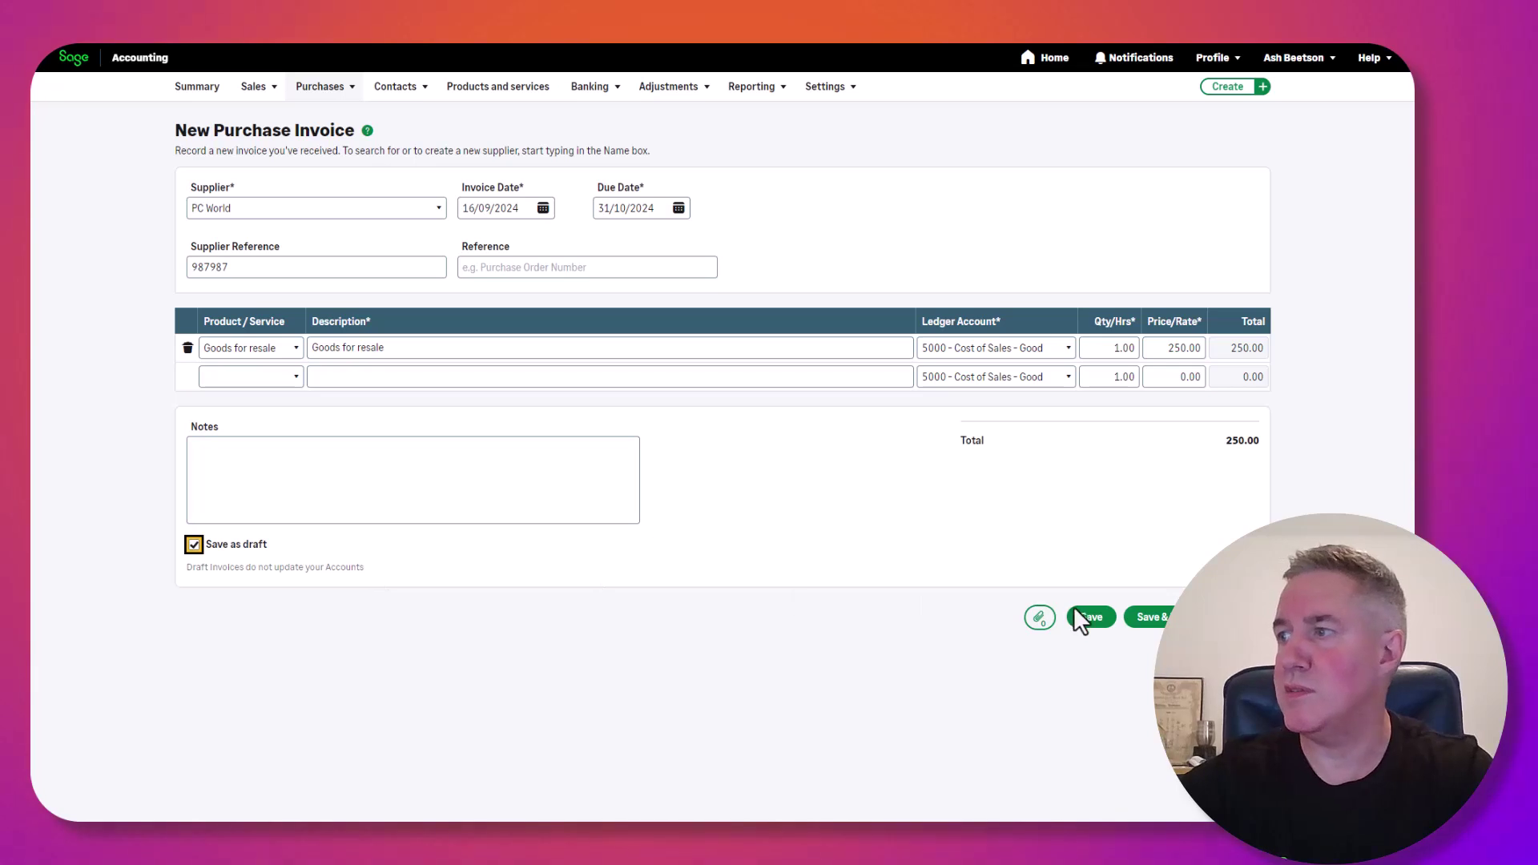
pyautogui.click(1099, 621)
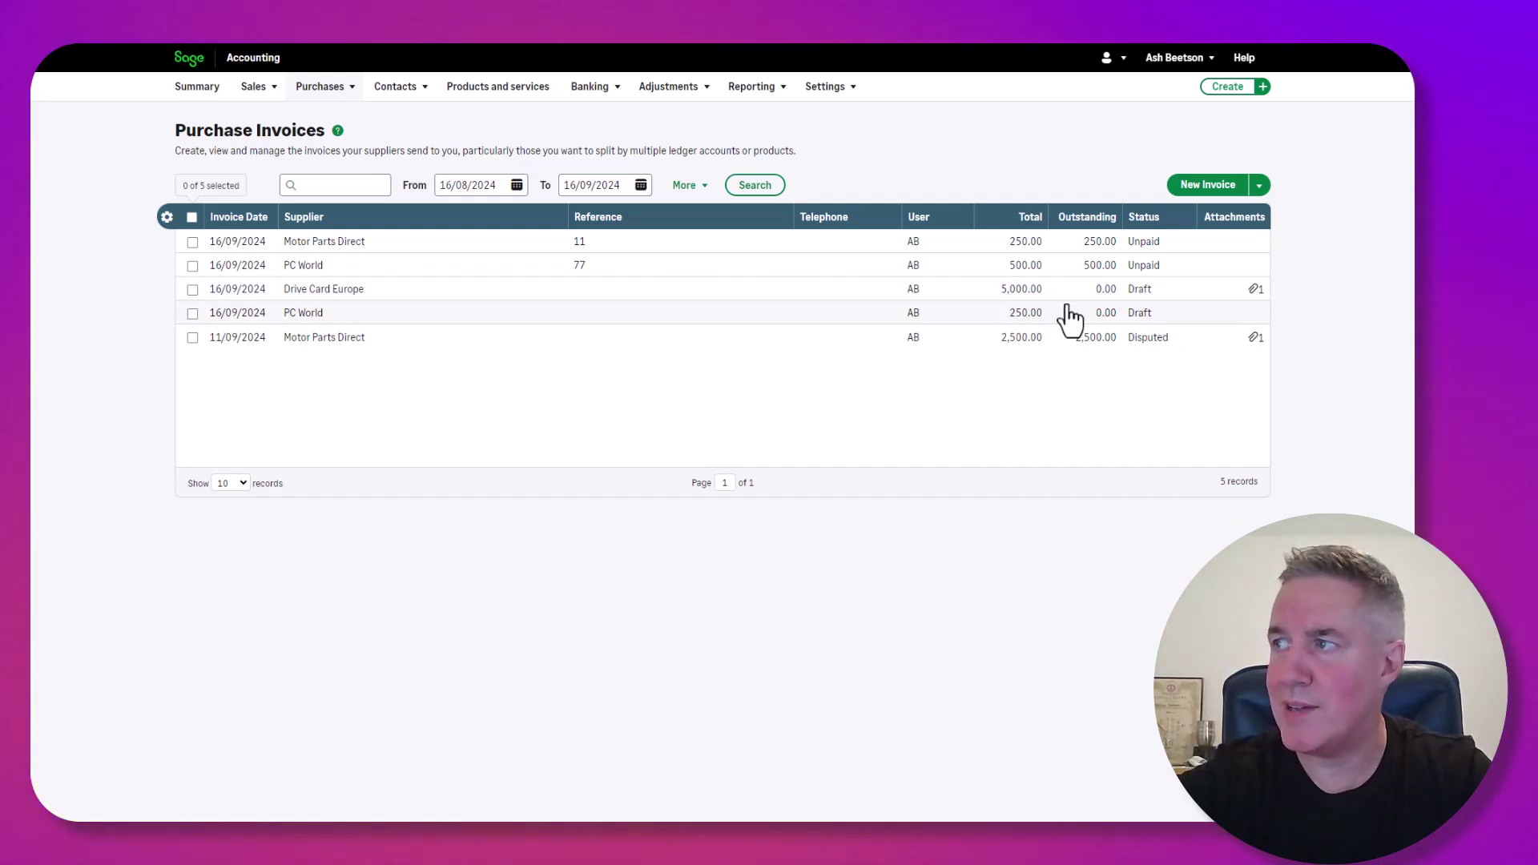
# Step: Select the Drive Card Europe draft in the invoice list to examine the available actions, and clear the selection
pyautogui.click(1143, 298)
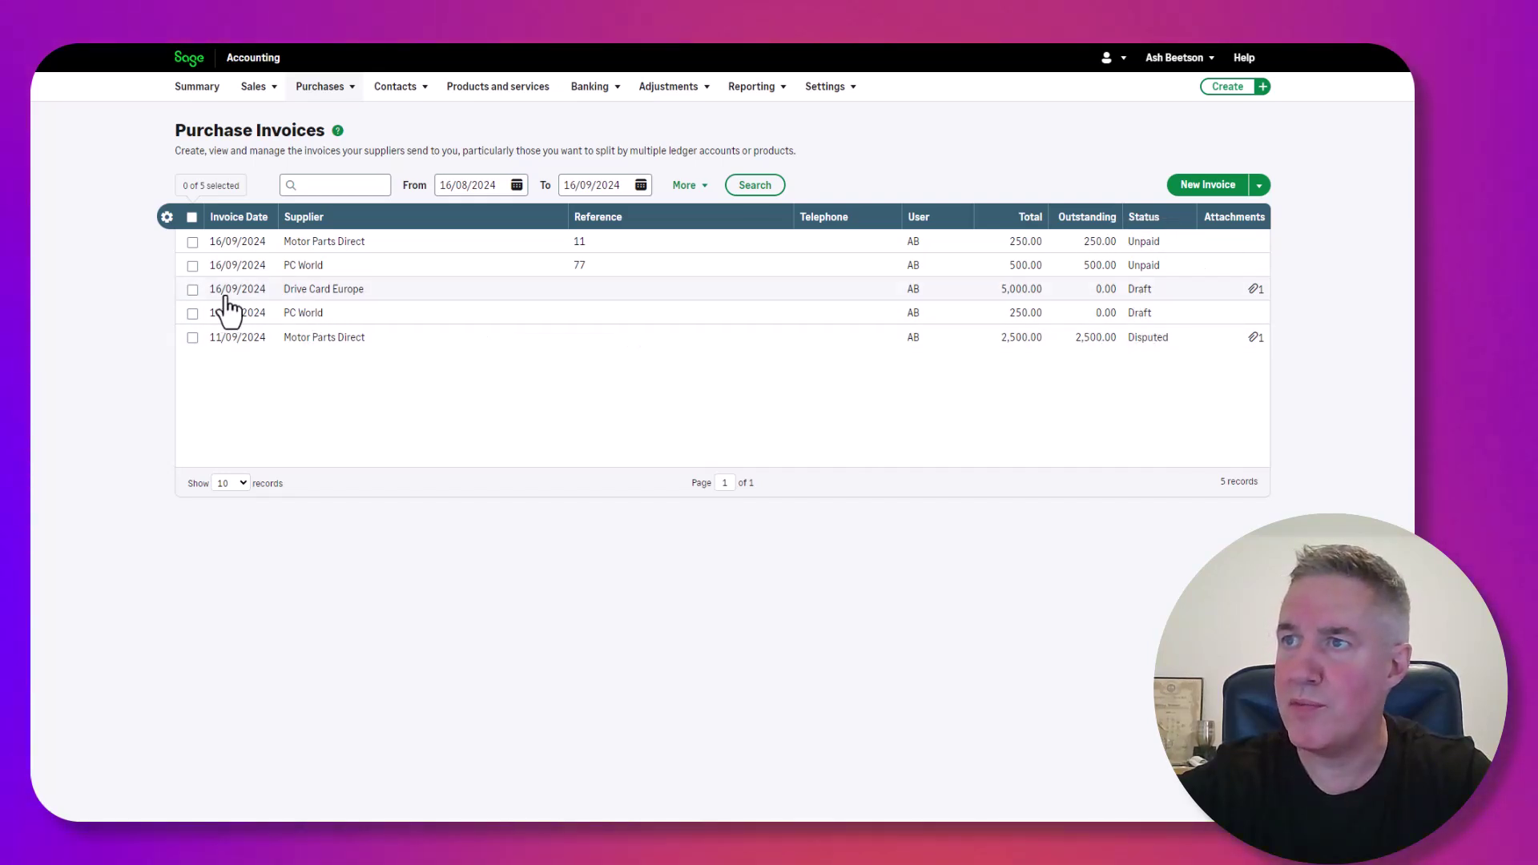
pyautogui.click(193, 289)
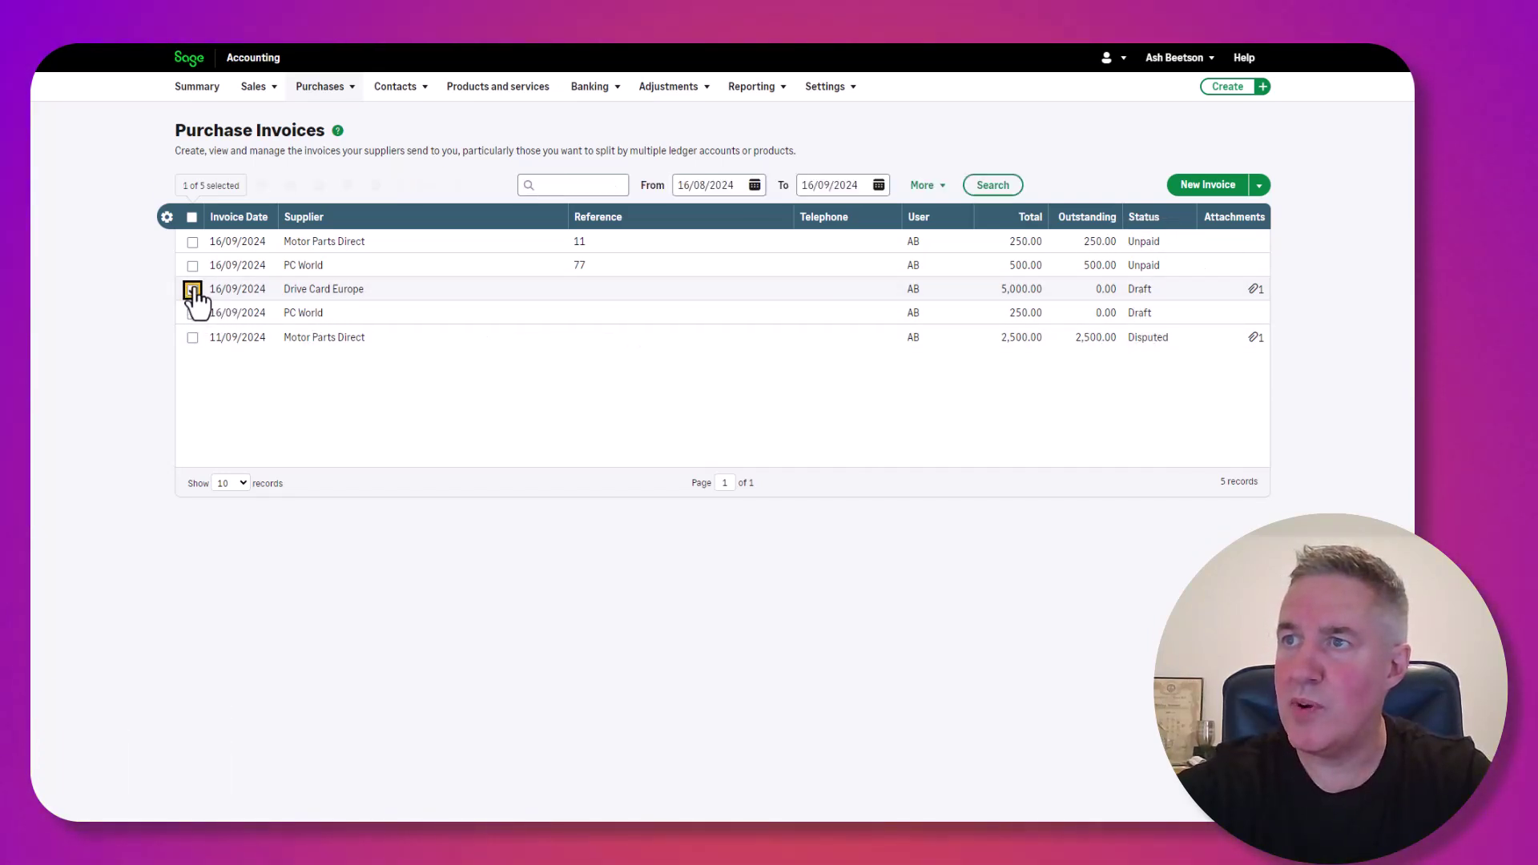
pyautogui.click(192, 314)
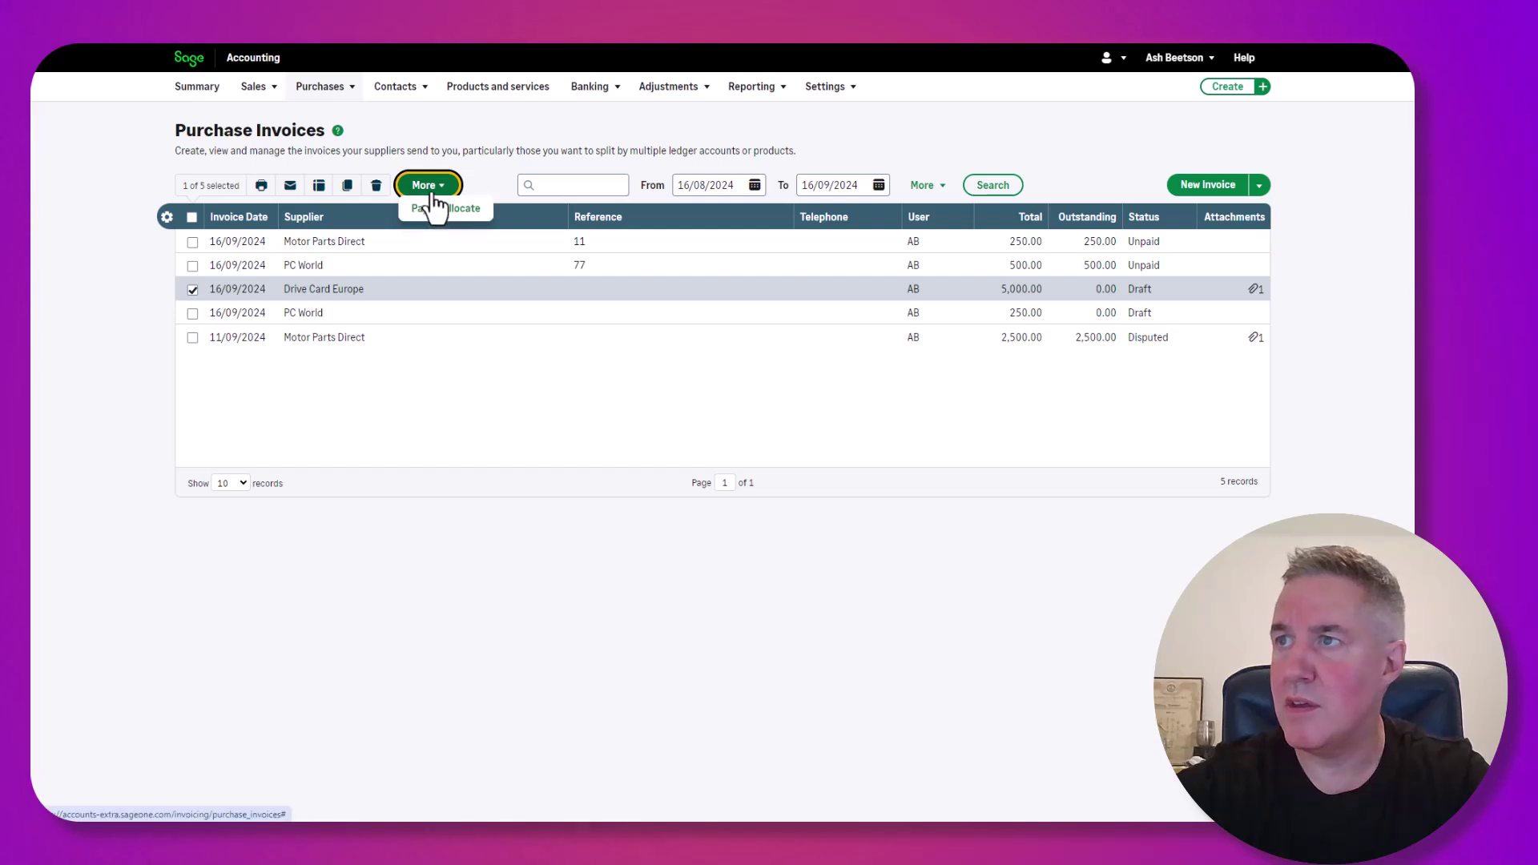
pyautogui.click(192, 290)
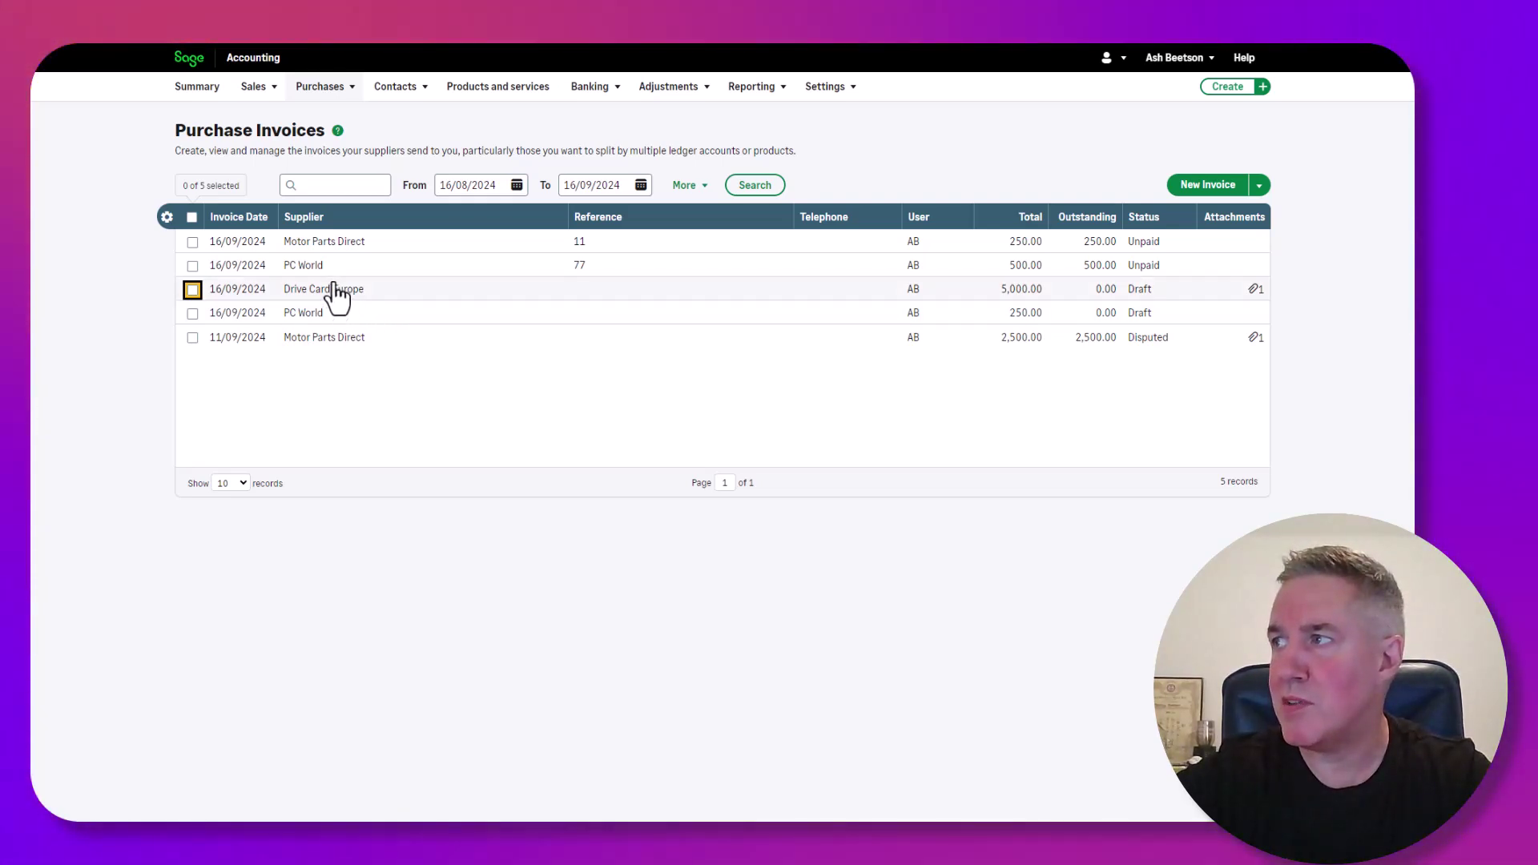
# Step: Open the Drive Card Europe draft invoice, turn off its Save as draft option, and save it
pyautogui.click(1259, 185)
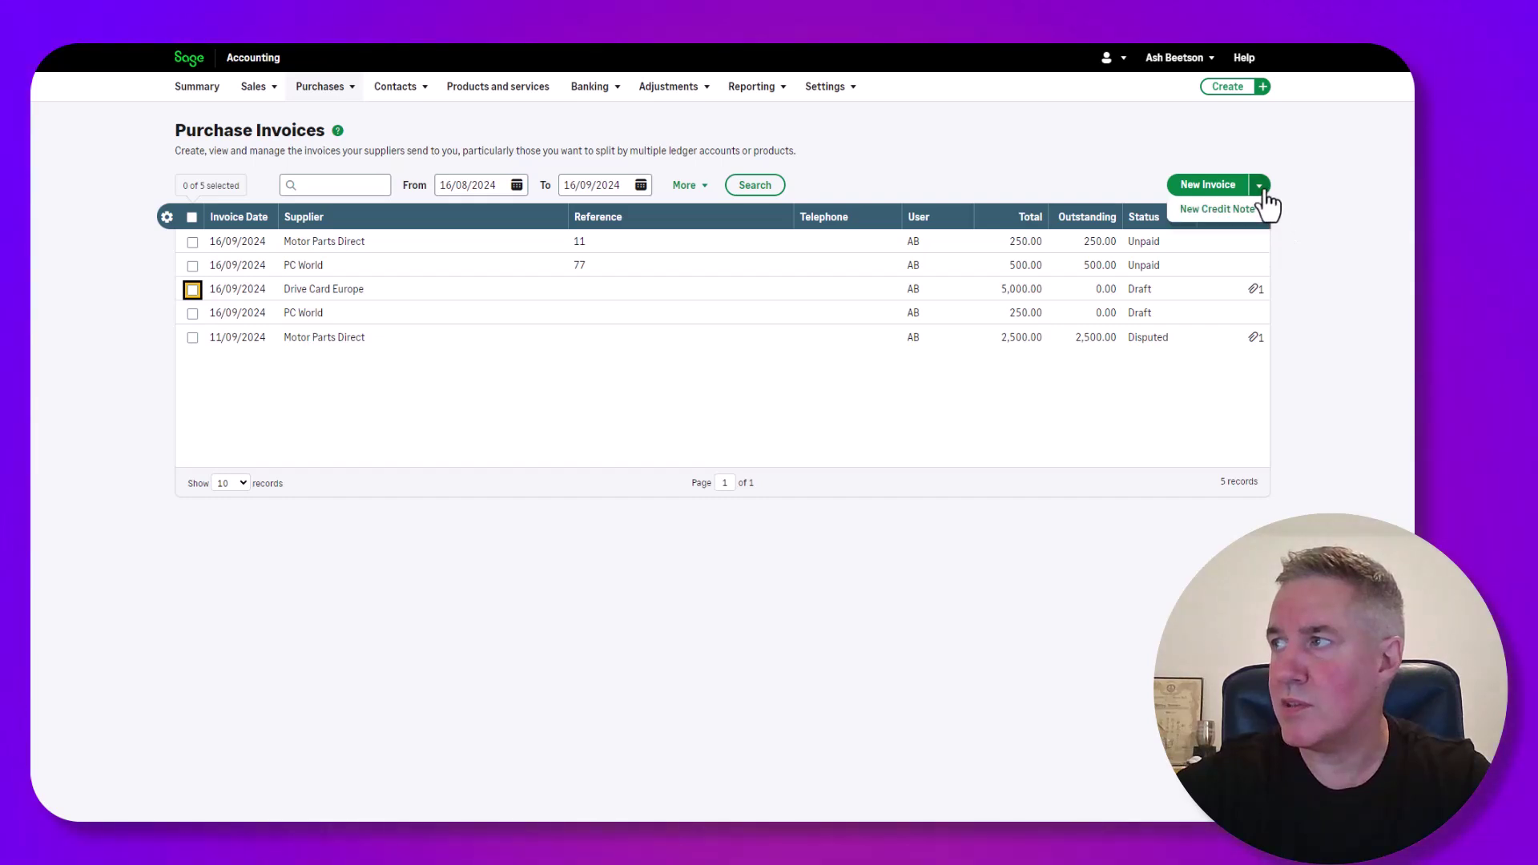
pyautogui.click(318, 291)
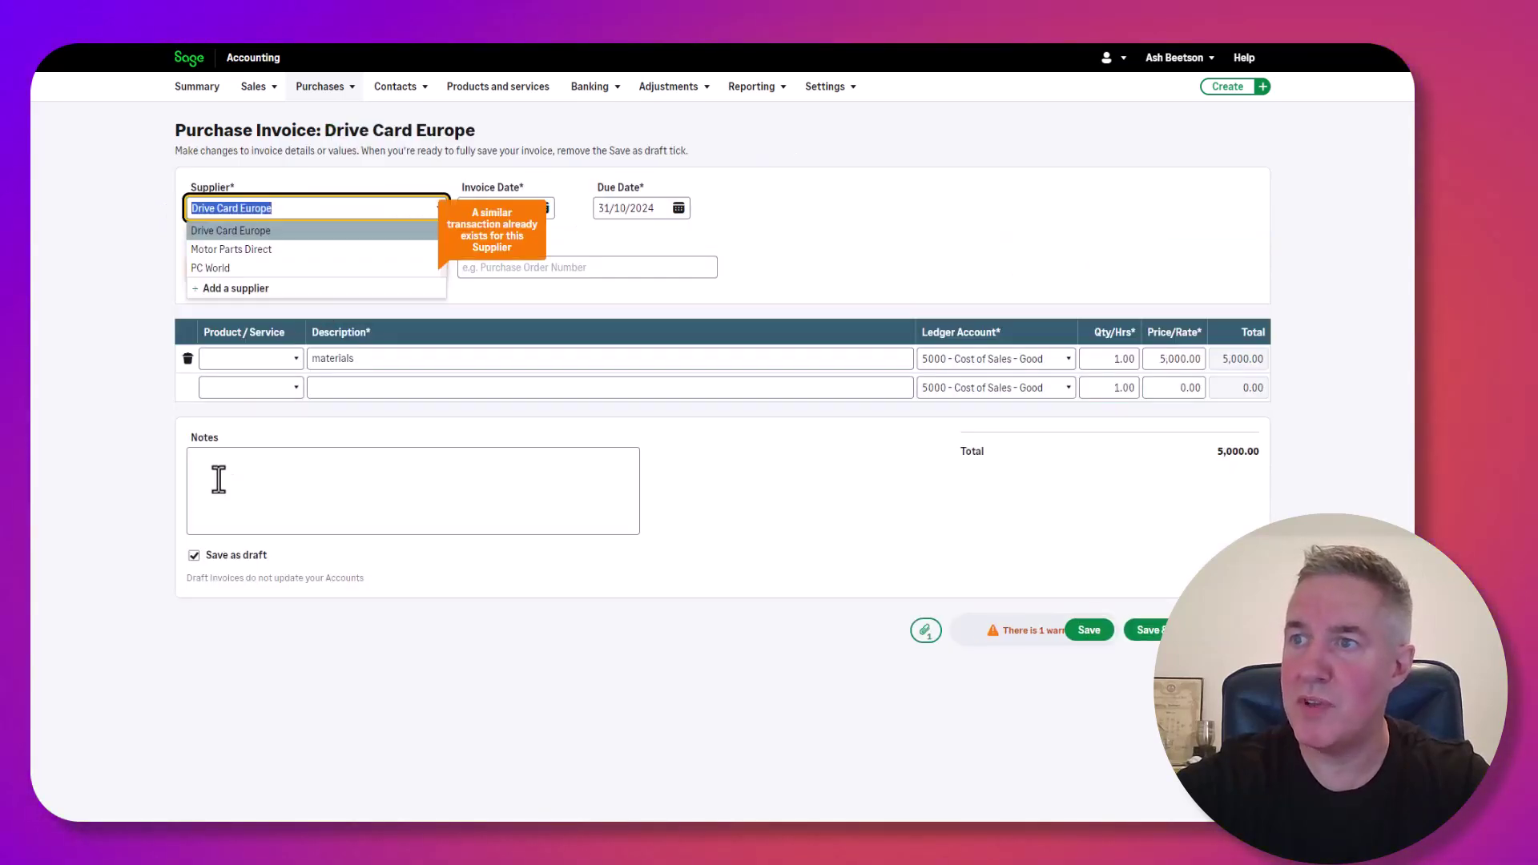
pyautogui.click(195, 560)
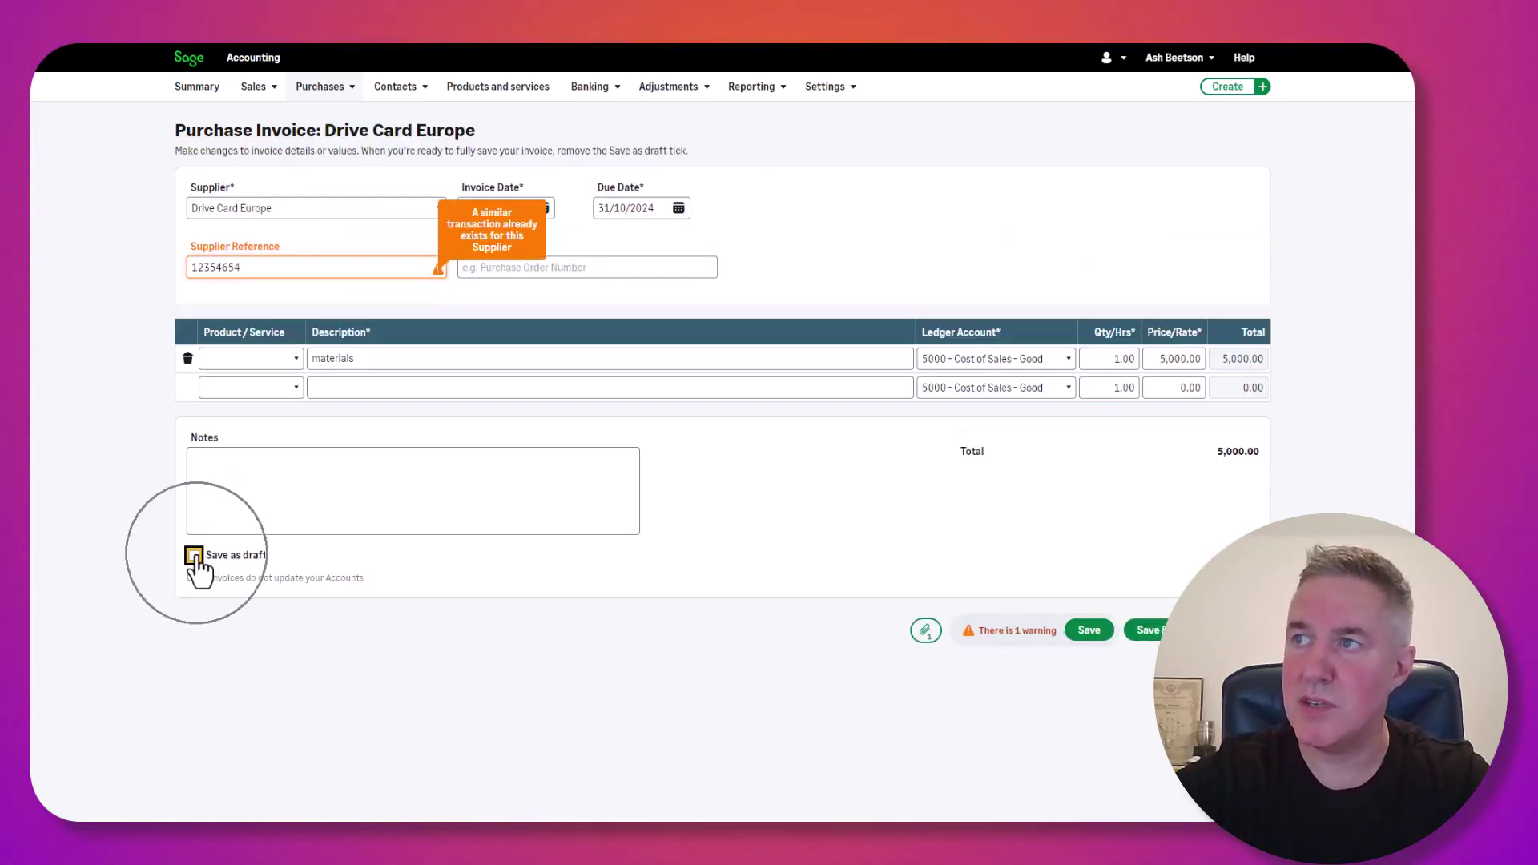
pyautogui.click(1091, 632)
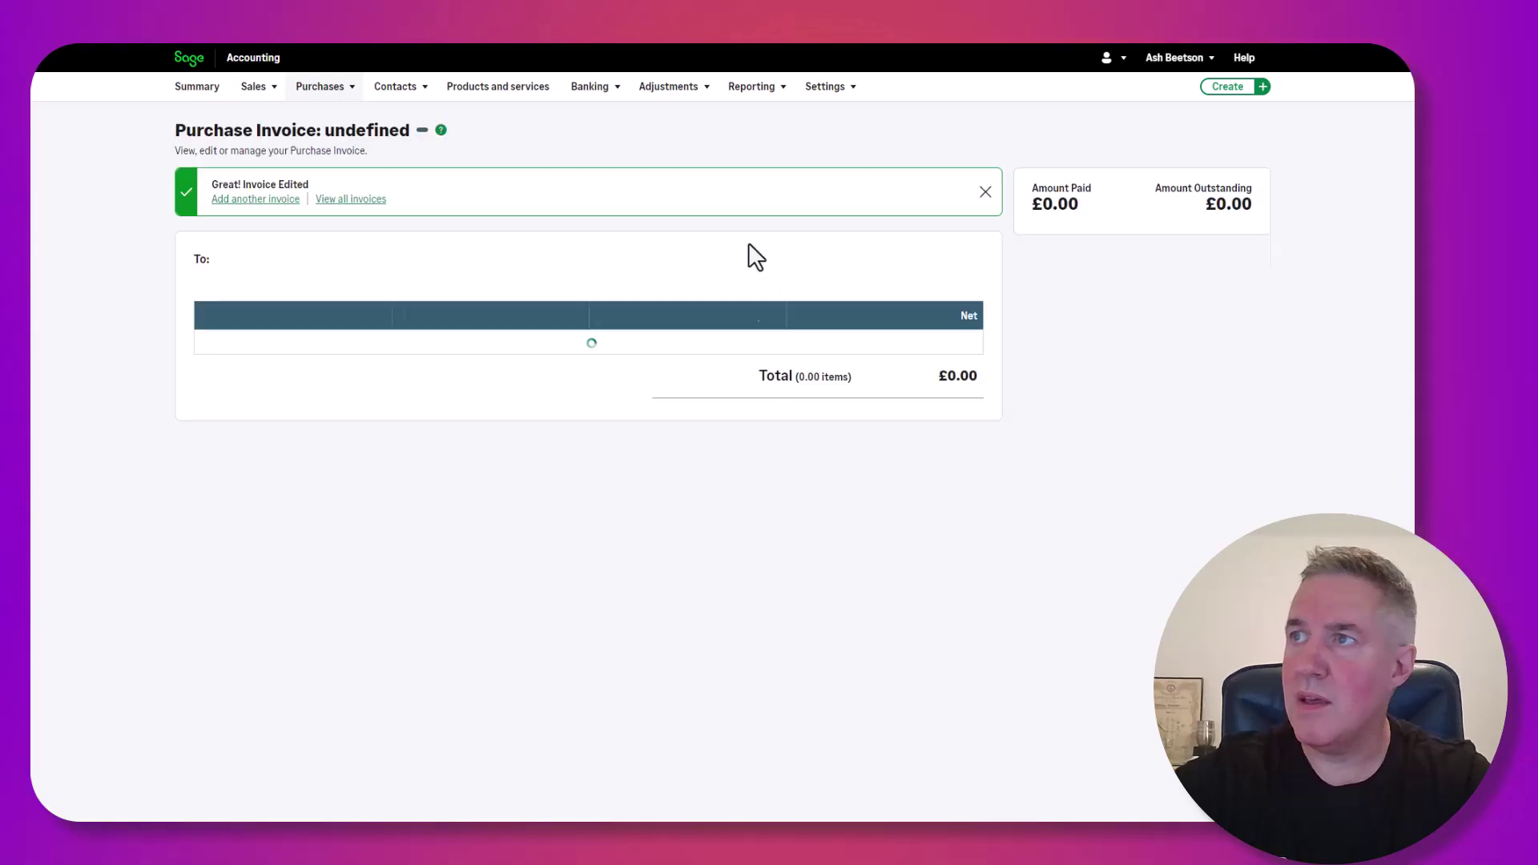
# Step: Return to the purchase invoices list and open the Drive Card Europe invoice to examine its available actions, including Dispute
pyautogui.click(338, 89)
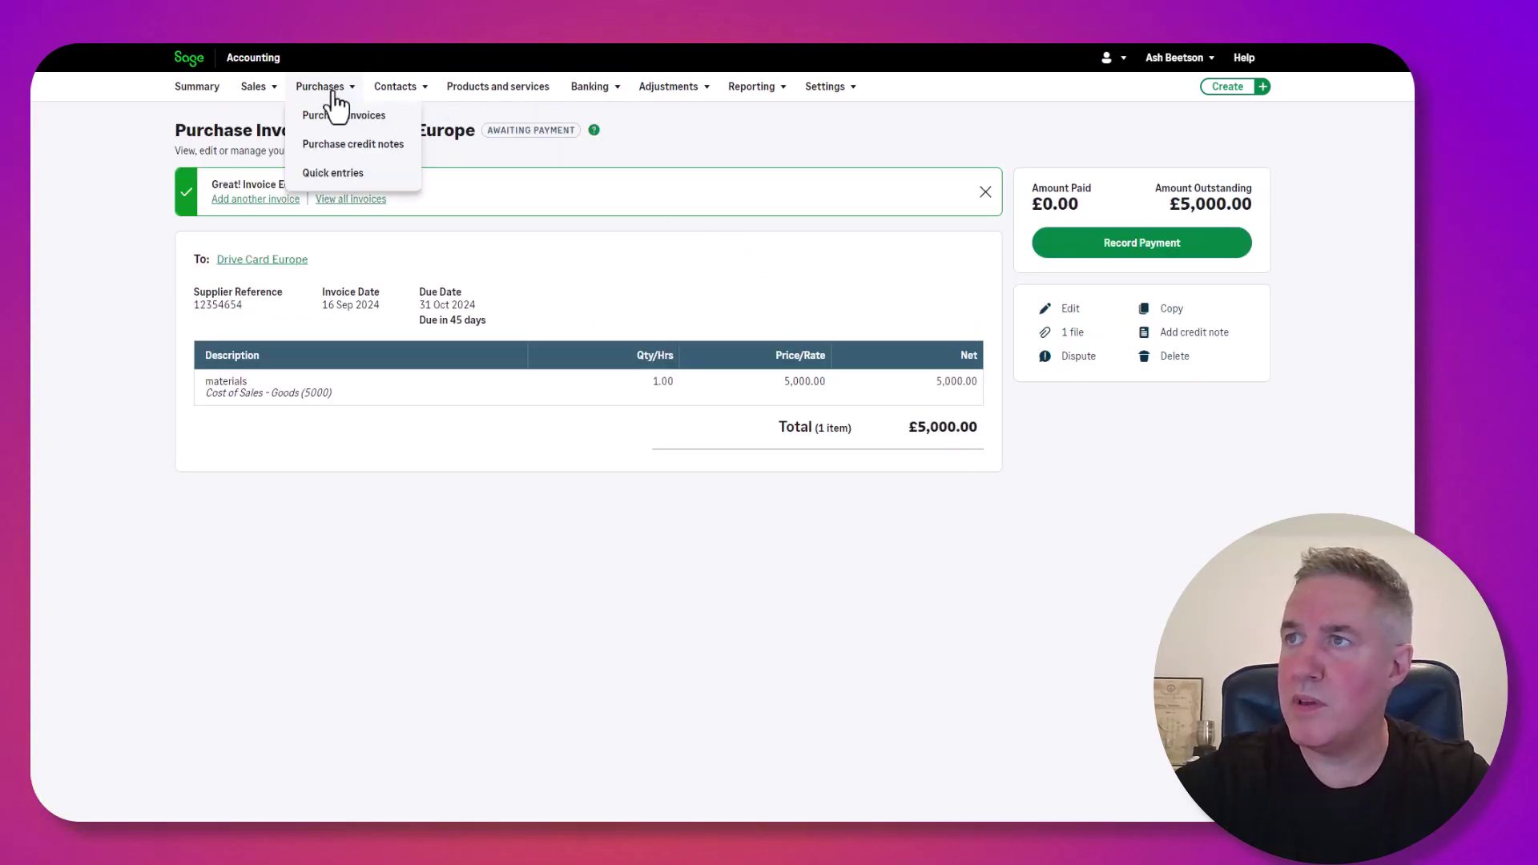
pyautogui.click(320, 120)
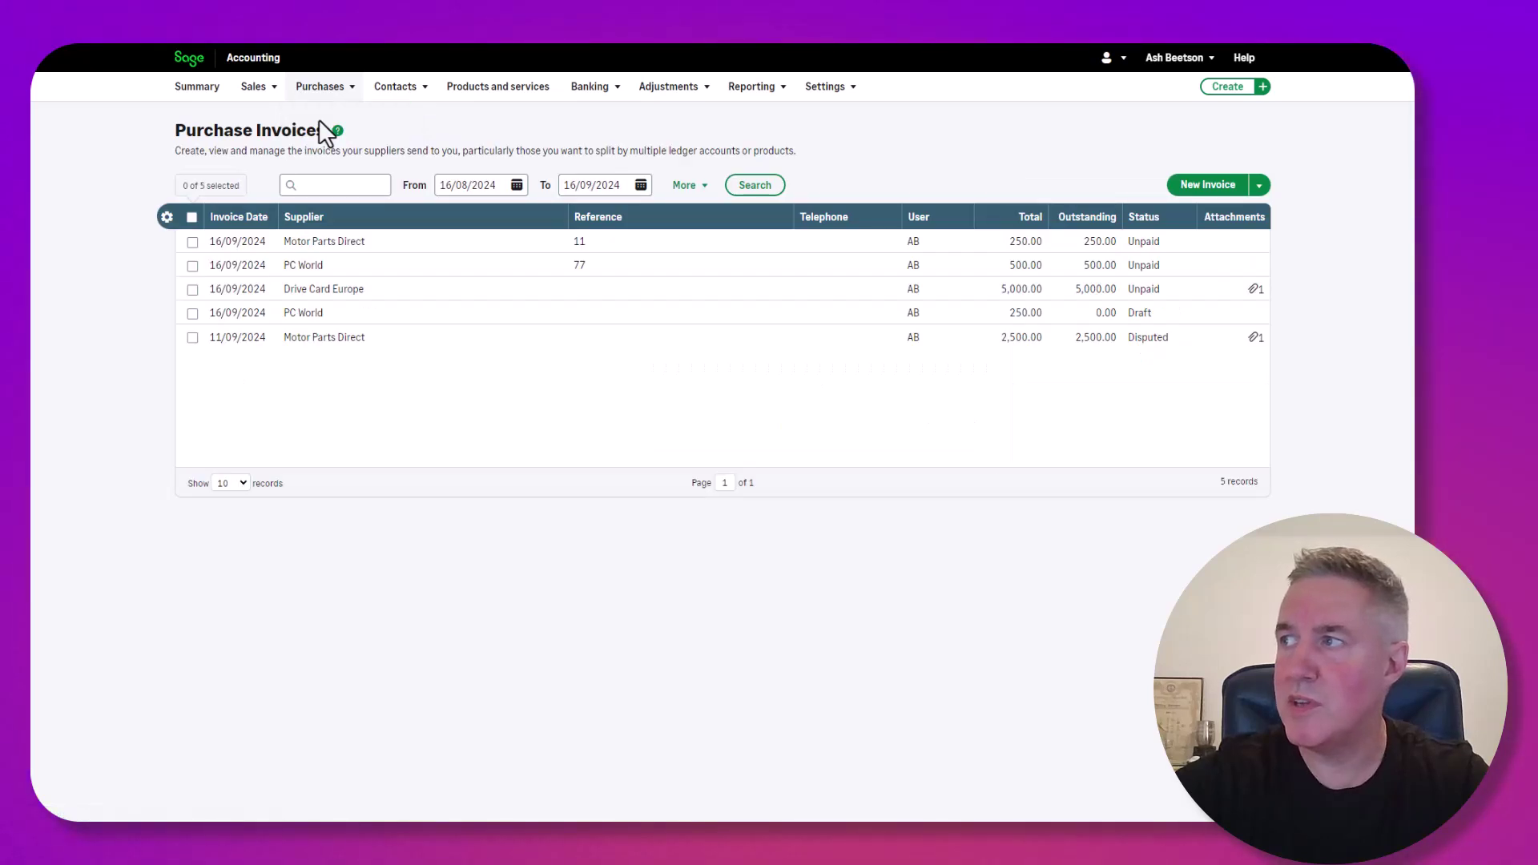
pyautogui.click(1139, 313)
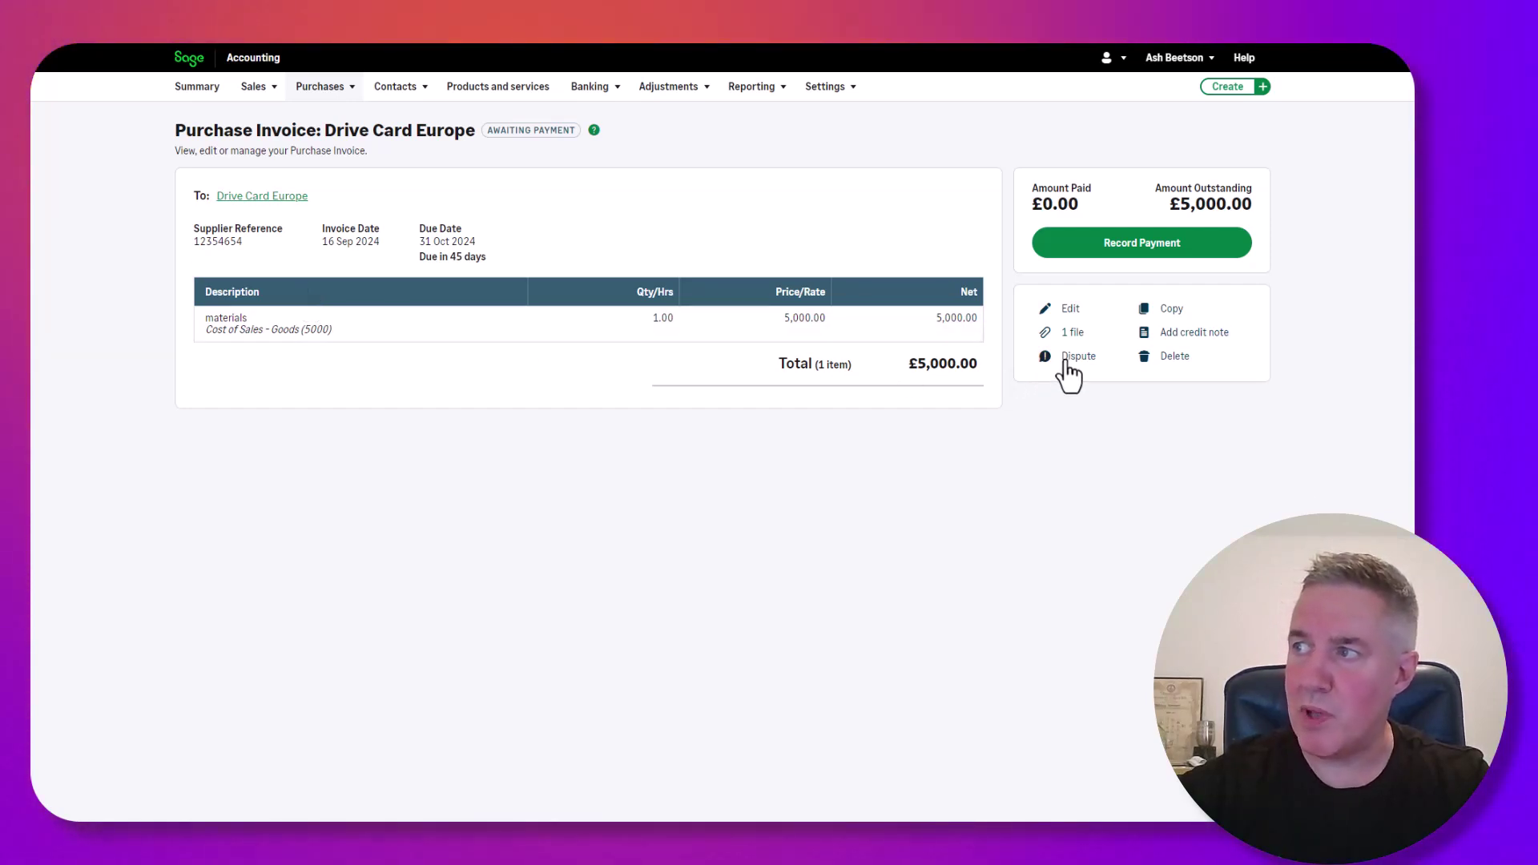
pyautogui.click(1066, 363)
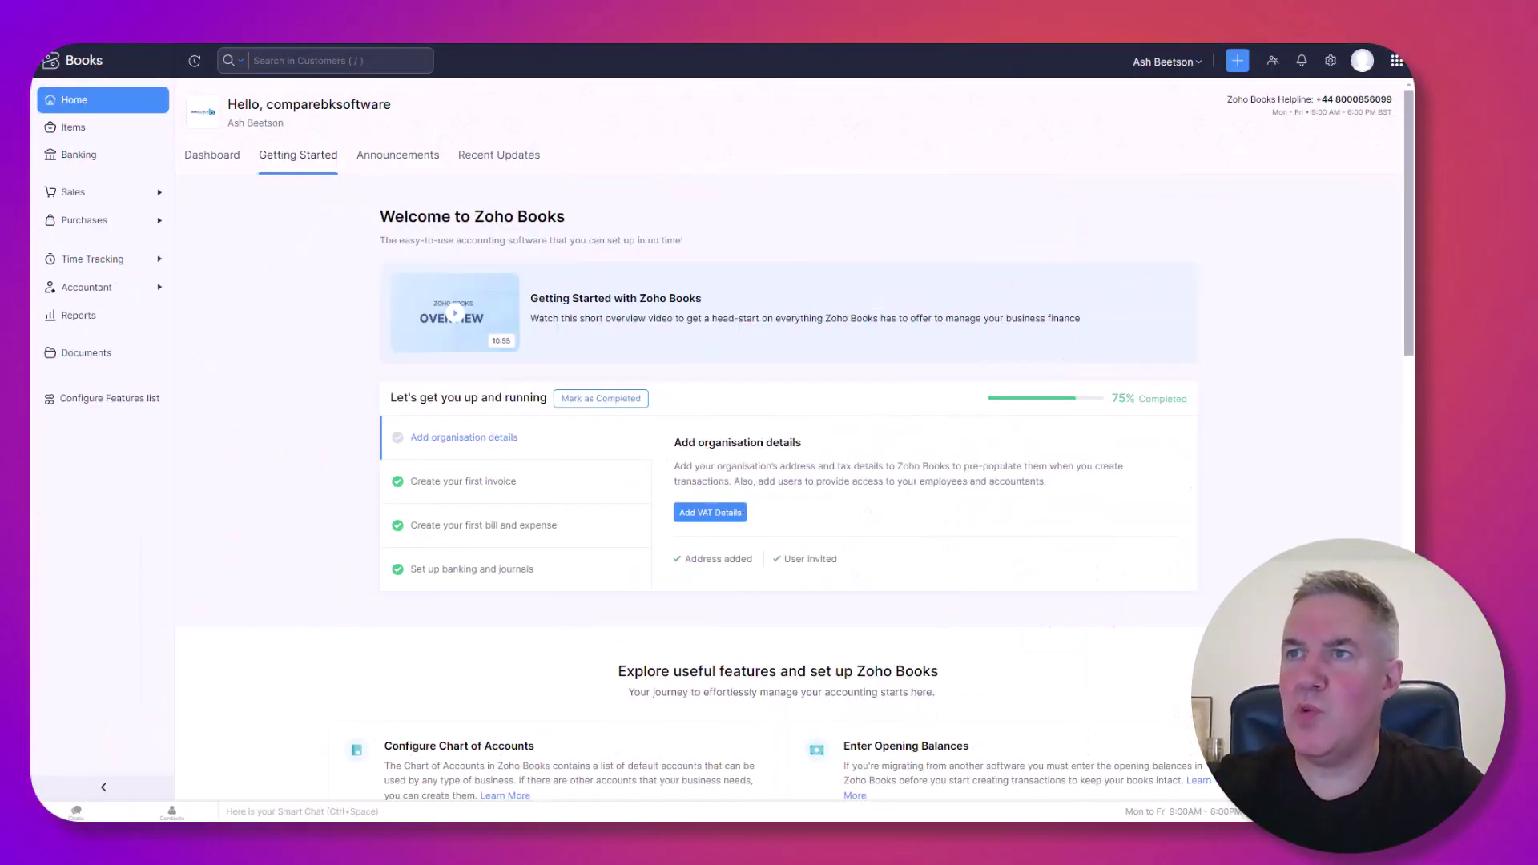
# Step: Switch to Zoho Books and start a new bill for the vendor 360 Coms, entering bill number 654654 and the order number
pyautogui.click(124, 222)
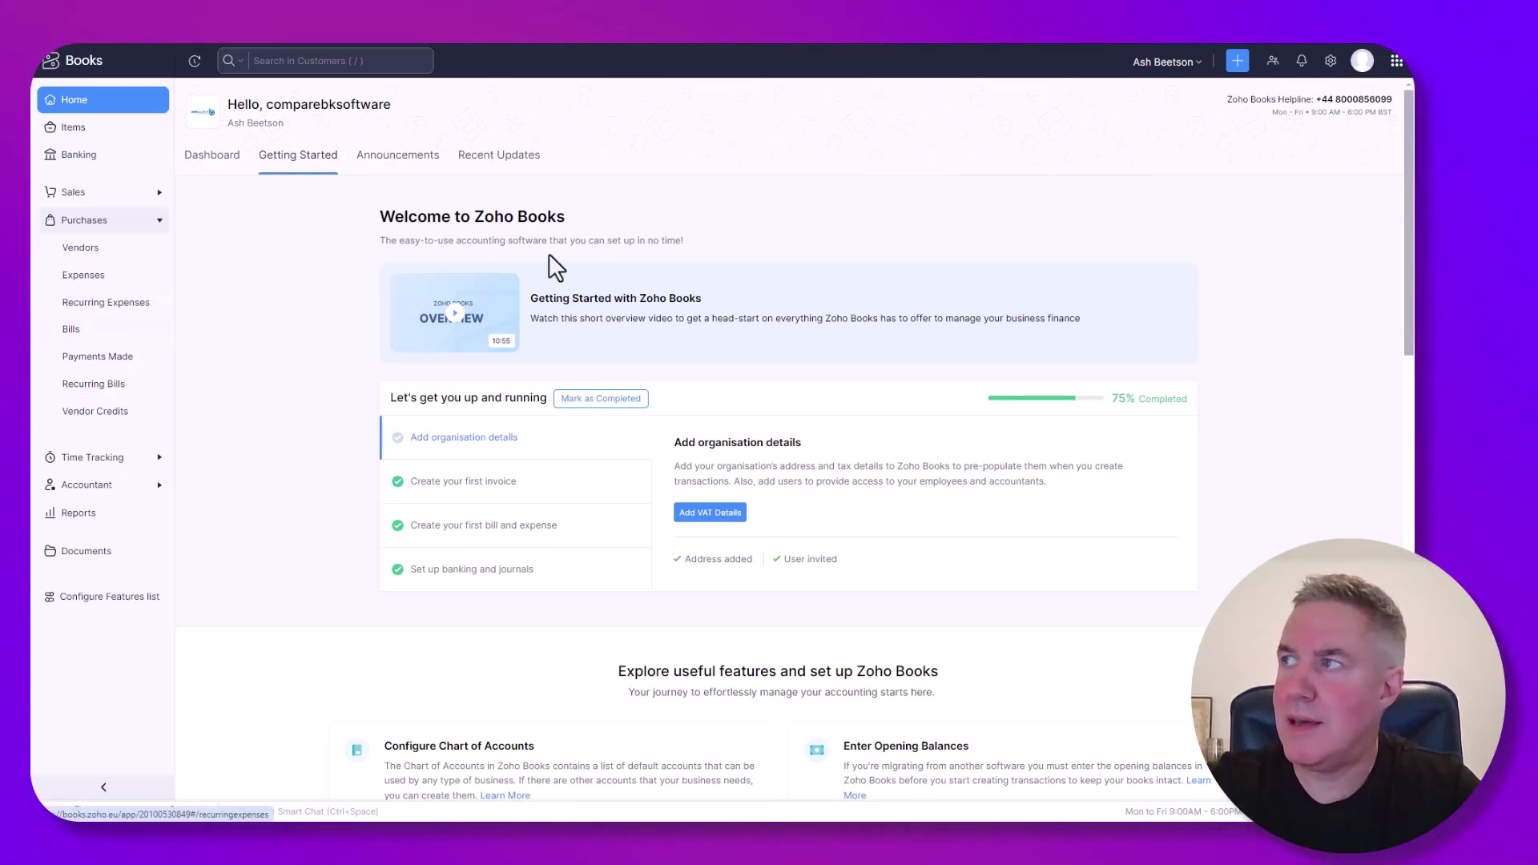
pyautogui.click(1238, 64)
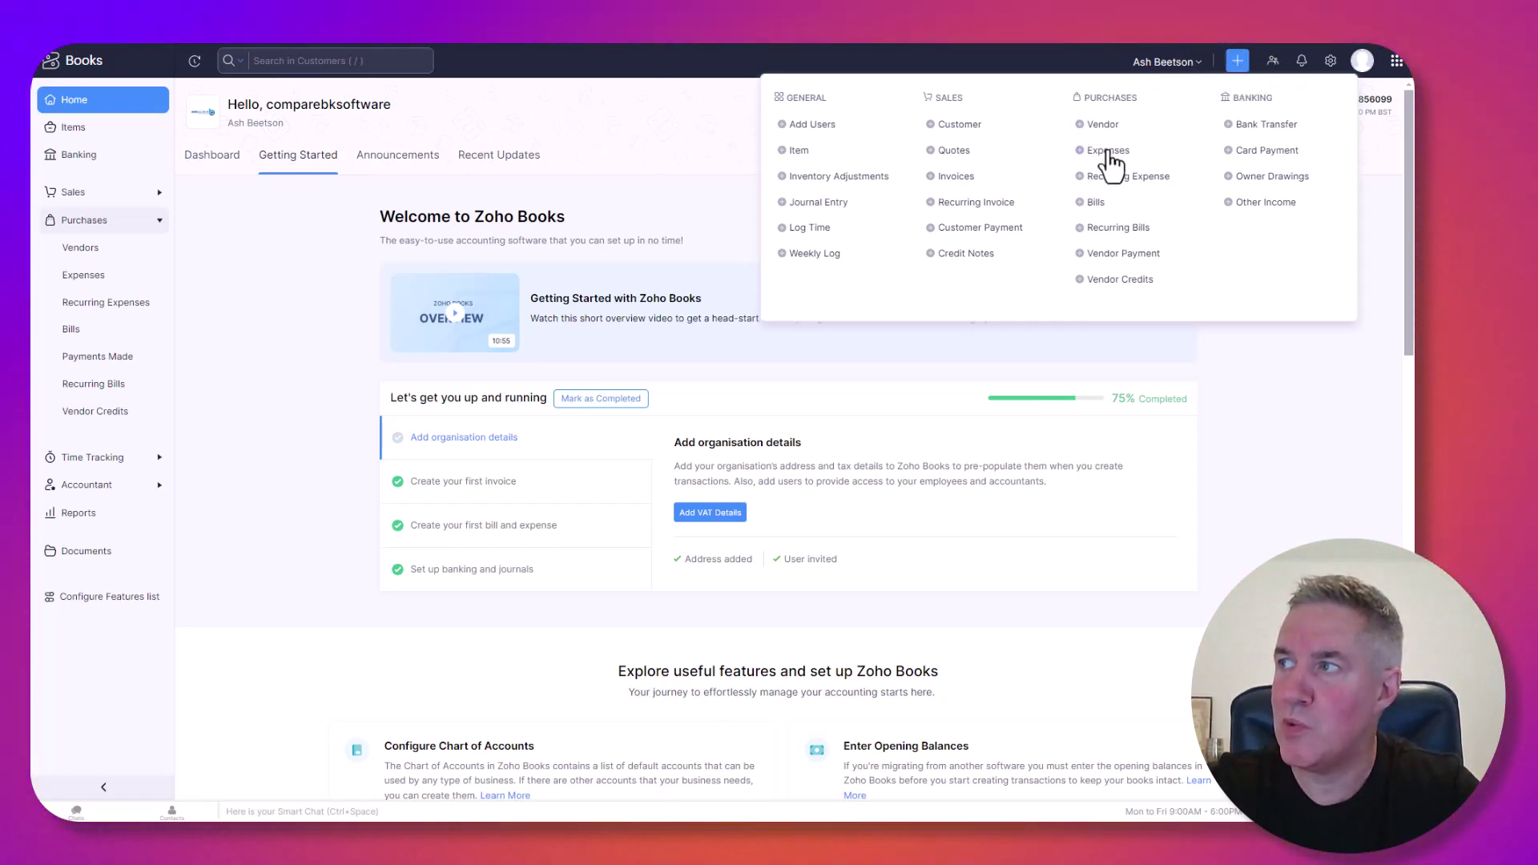
pyautogui.click(1094, 204)
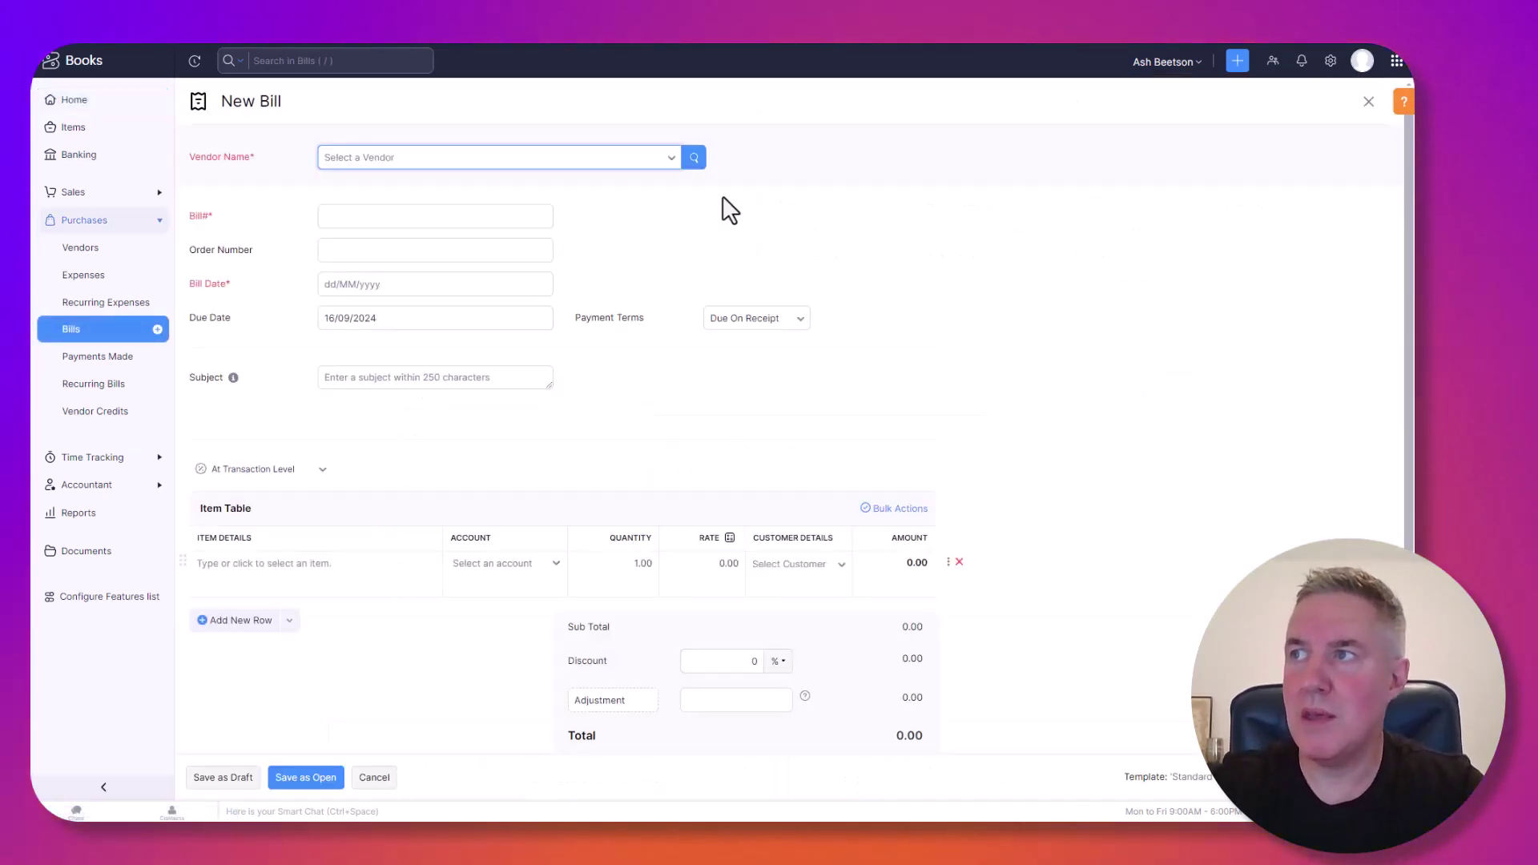
pyautogui.click(663, 169)
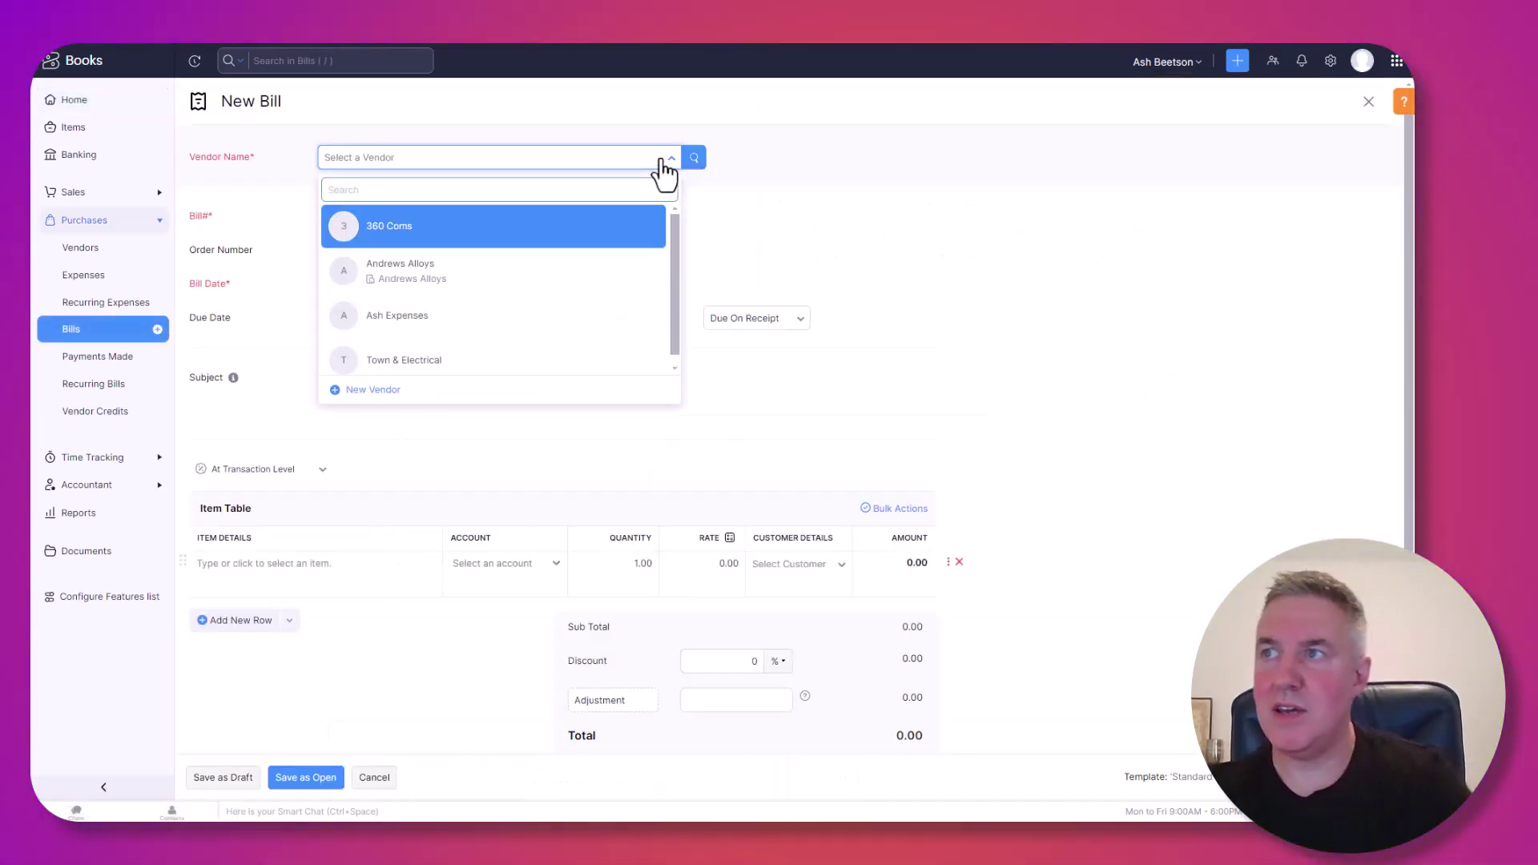
pyautogui.click(386, 232)
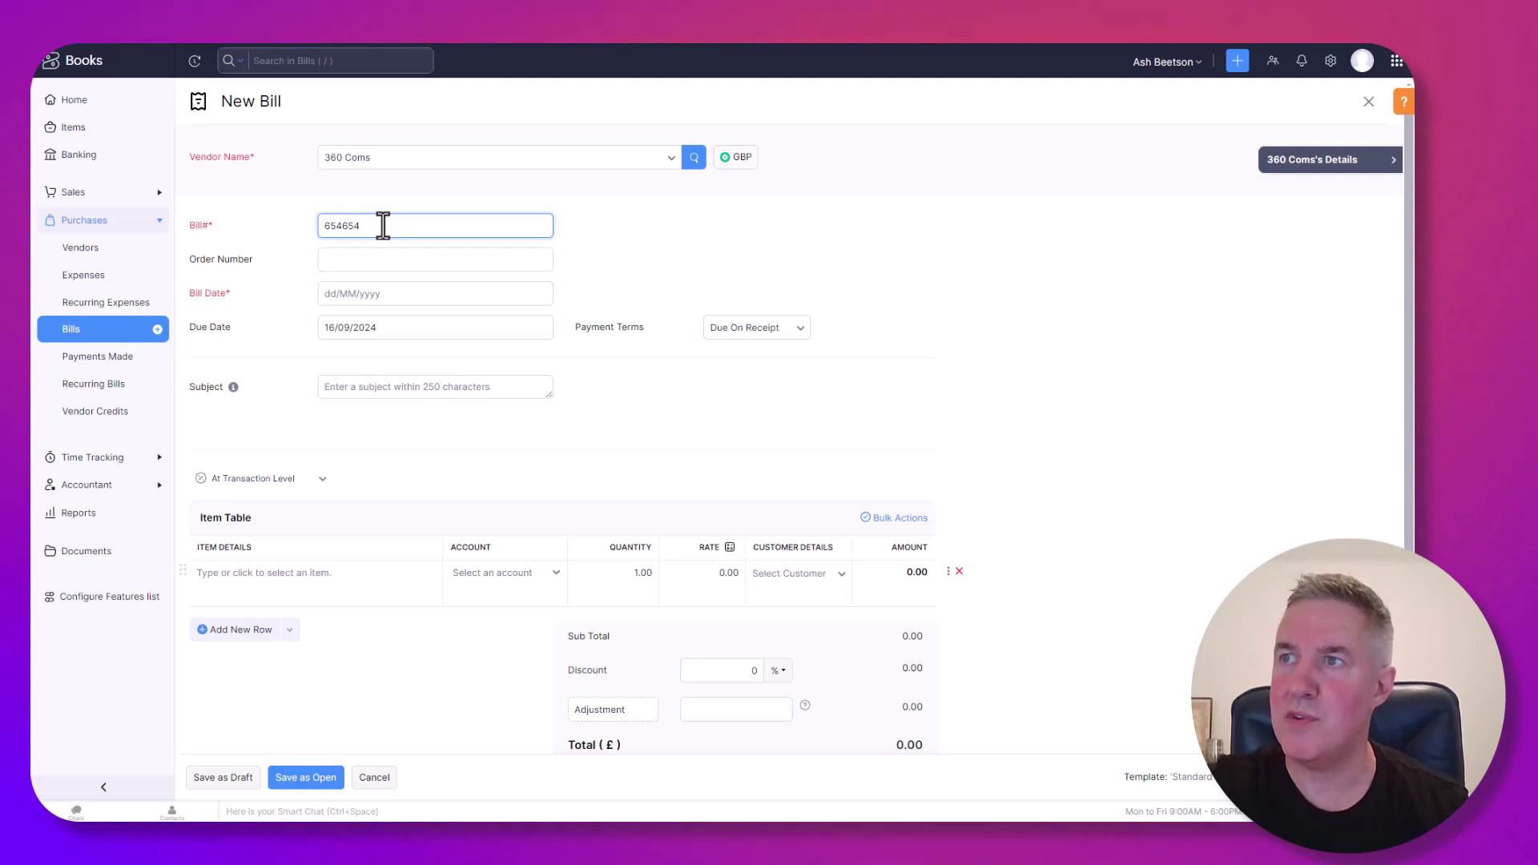
pyautogui.click(355, 258)
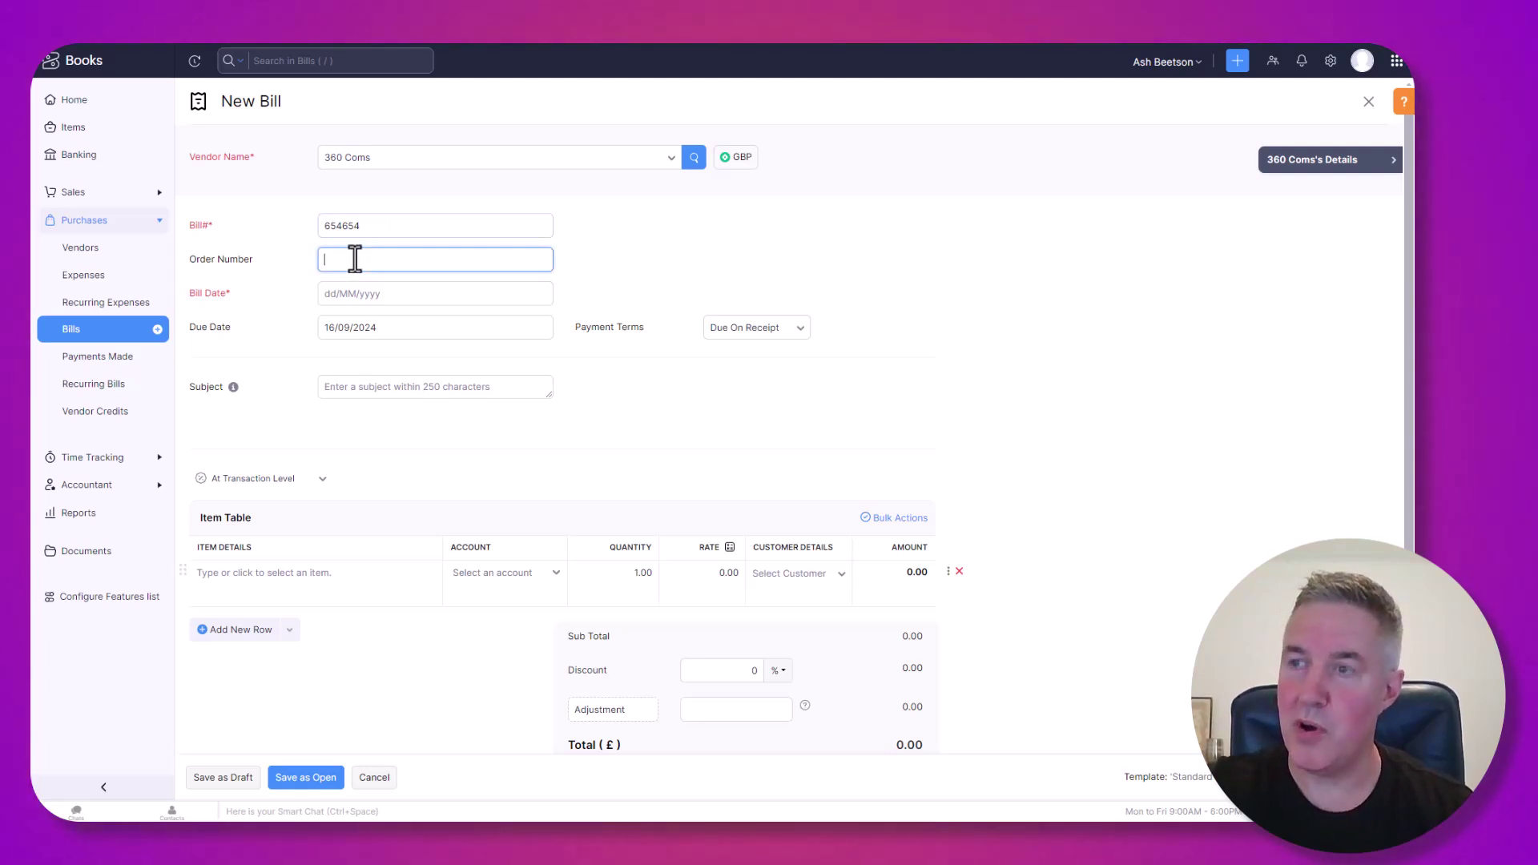
pyautogui.write('456')
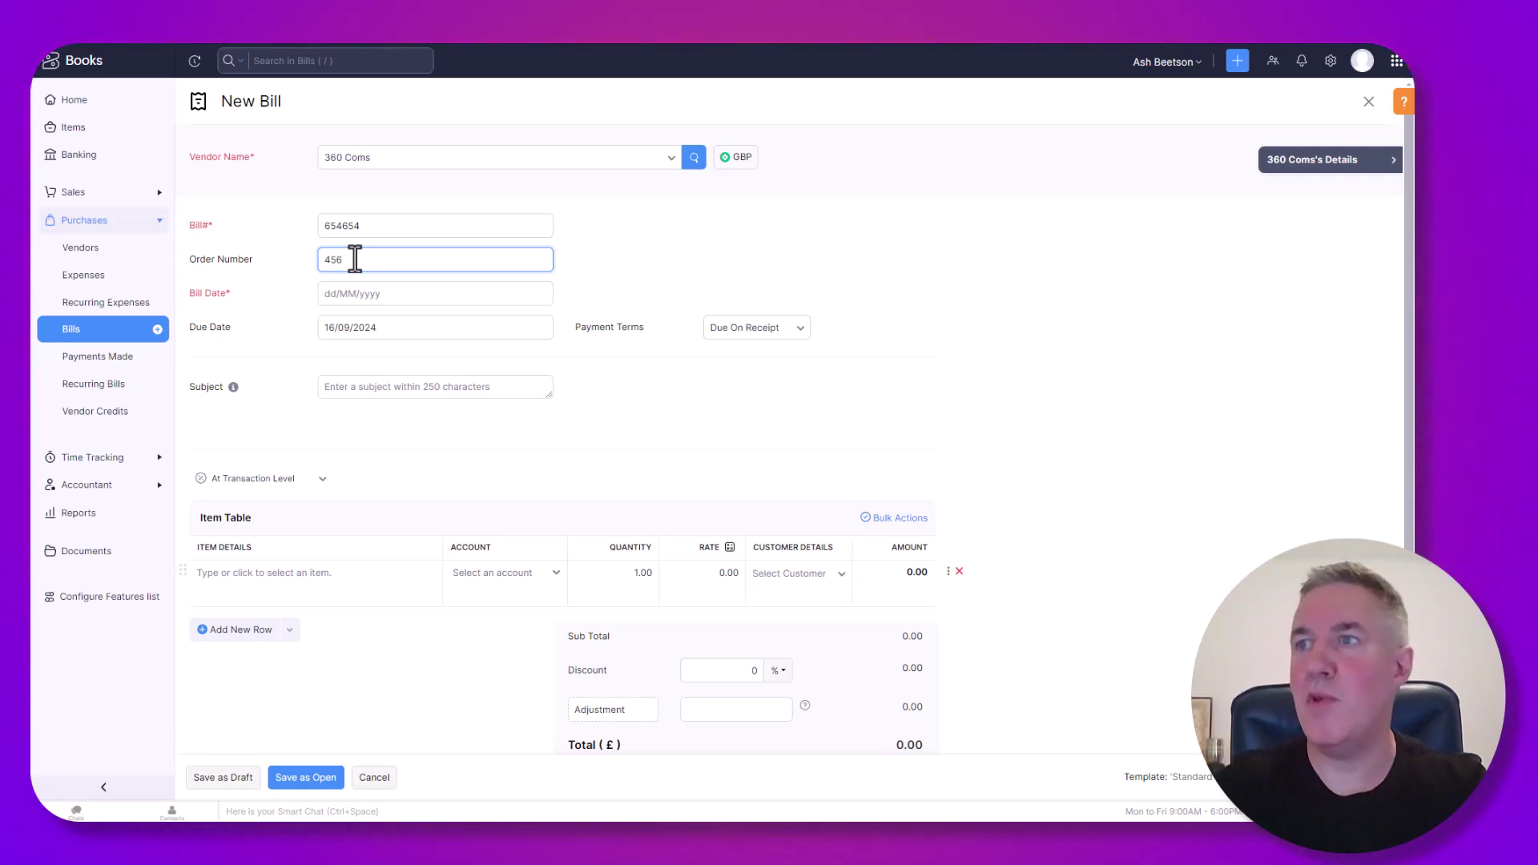
# Step: Set the bill date to 08/09/2024, the payment terms to Net 45, and the subject to "monthly charge"
pyautogui.click(355, 290)
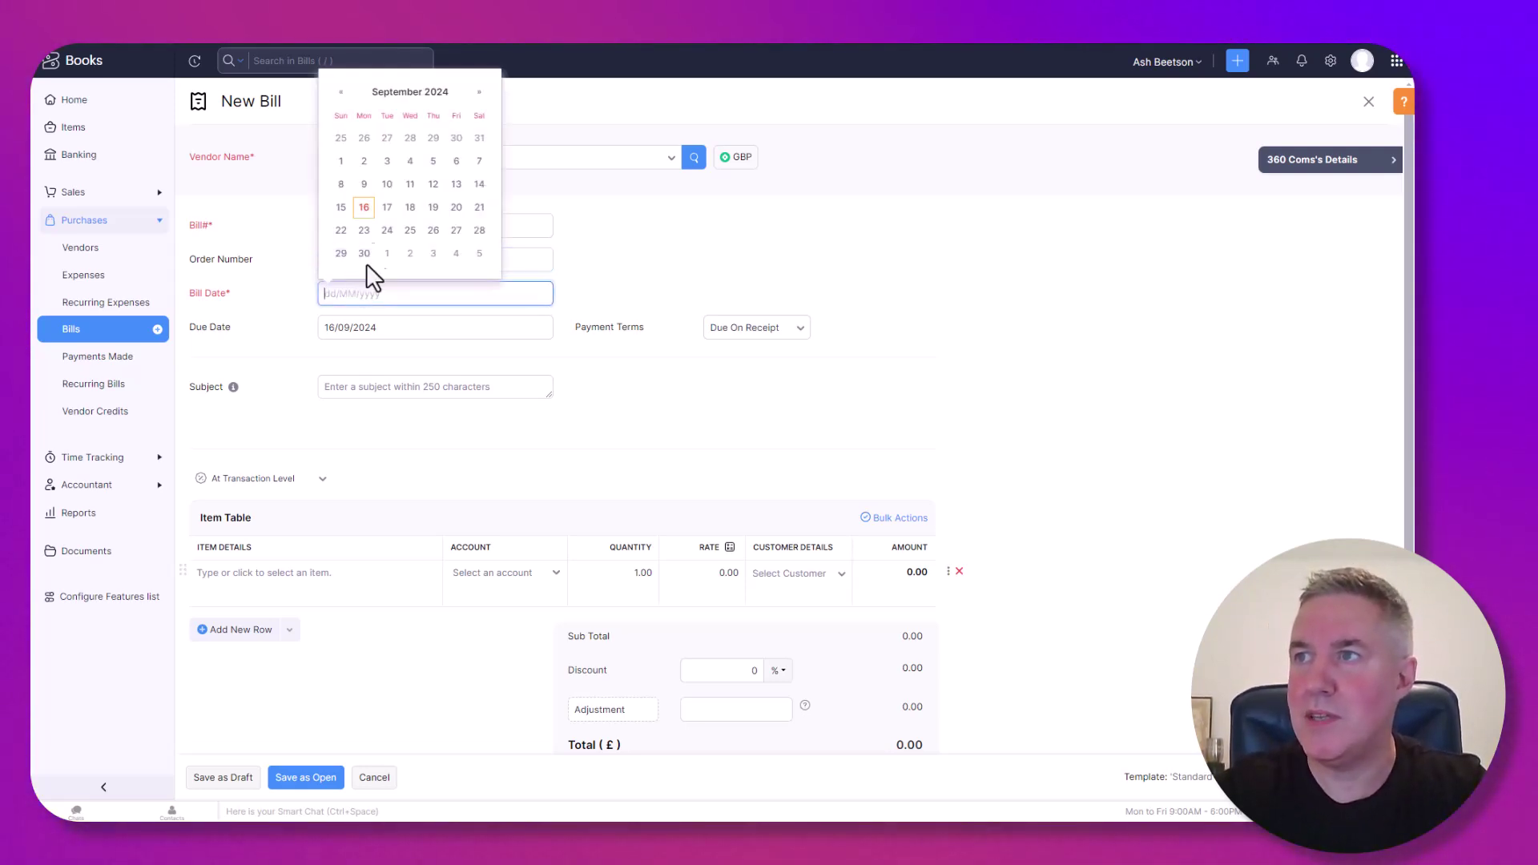
pyautogui.click(343, 186)
pyautogui.click(344, 263)
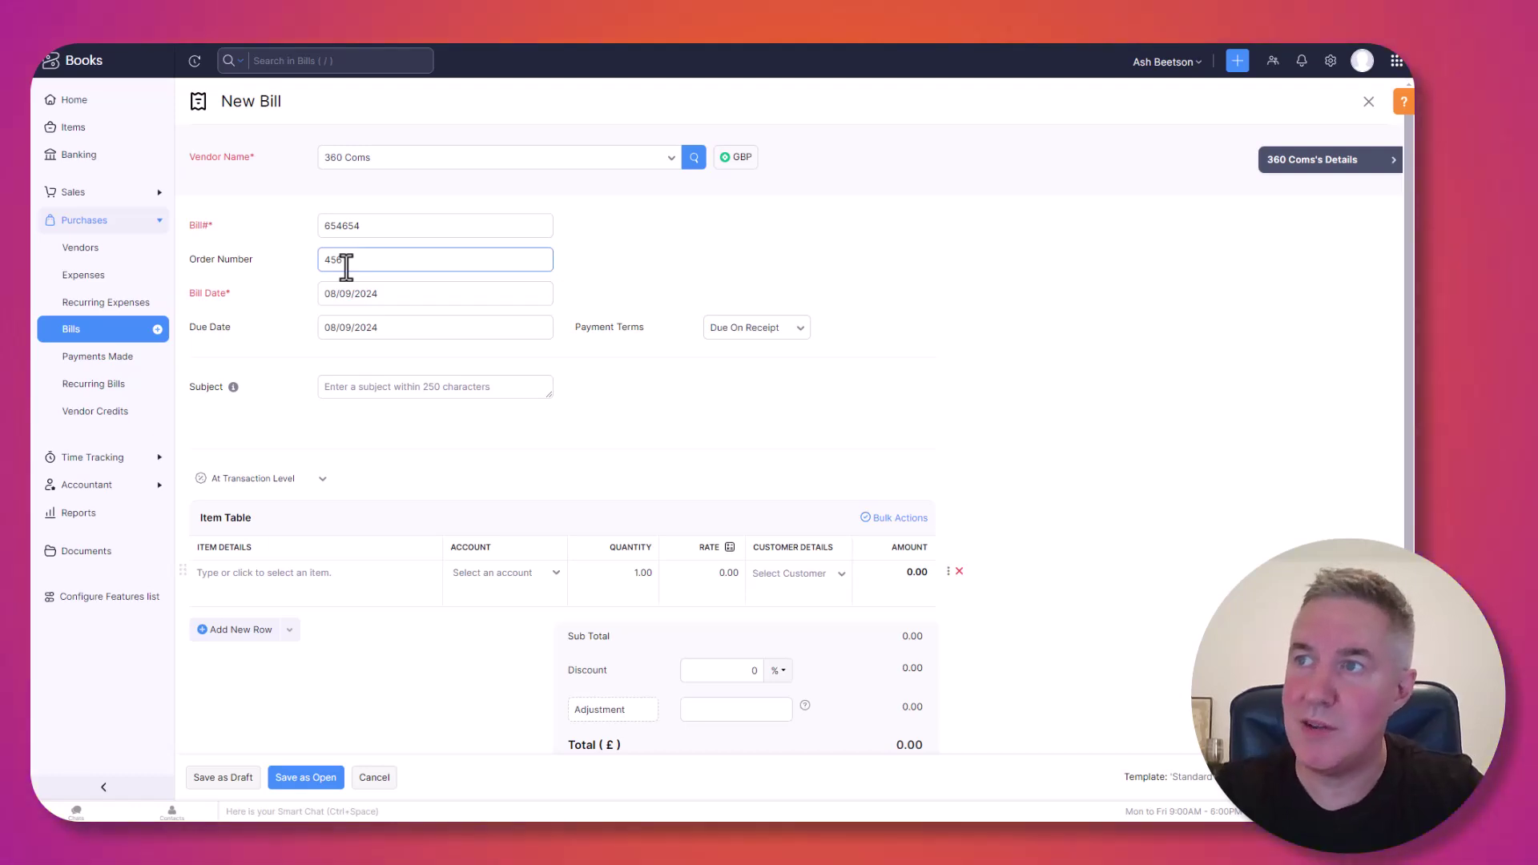
pyautogui.write('6')
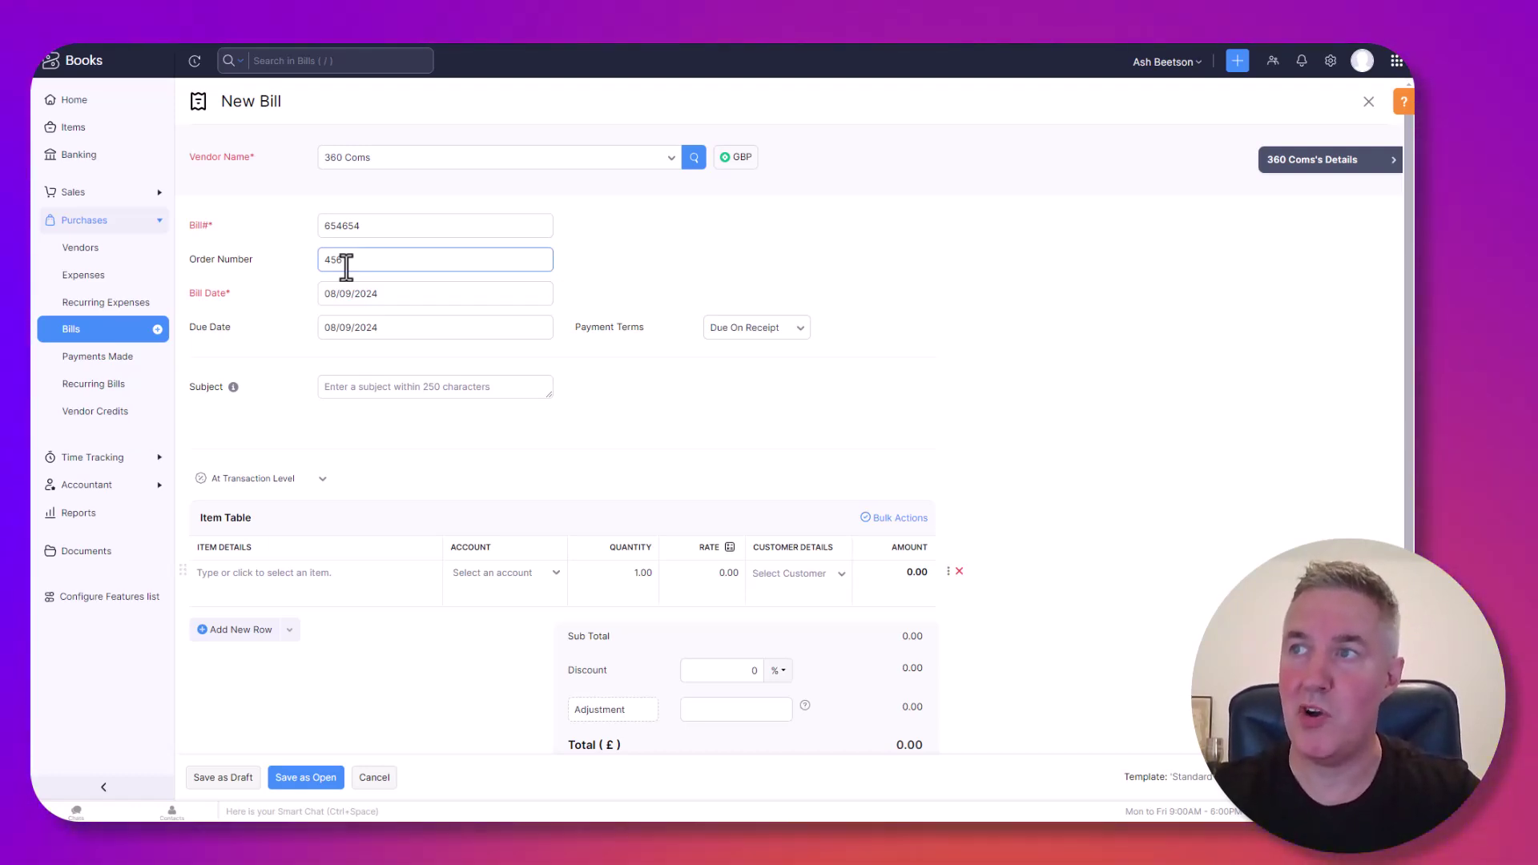
pyautogui.click(395, 333)
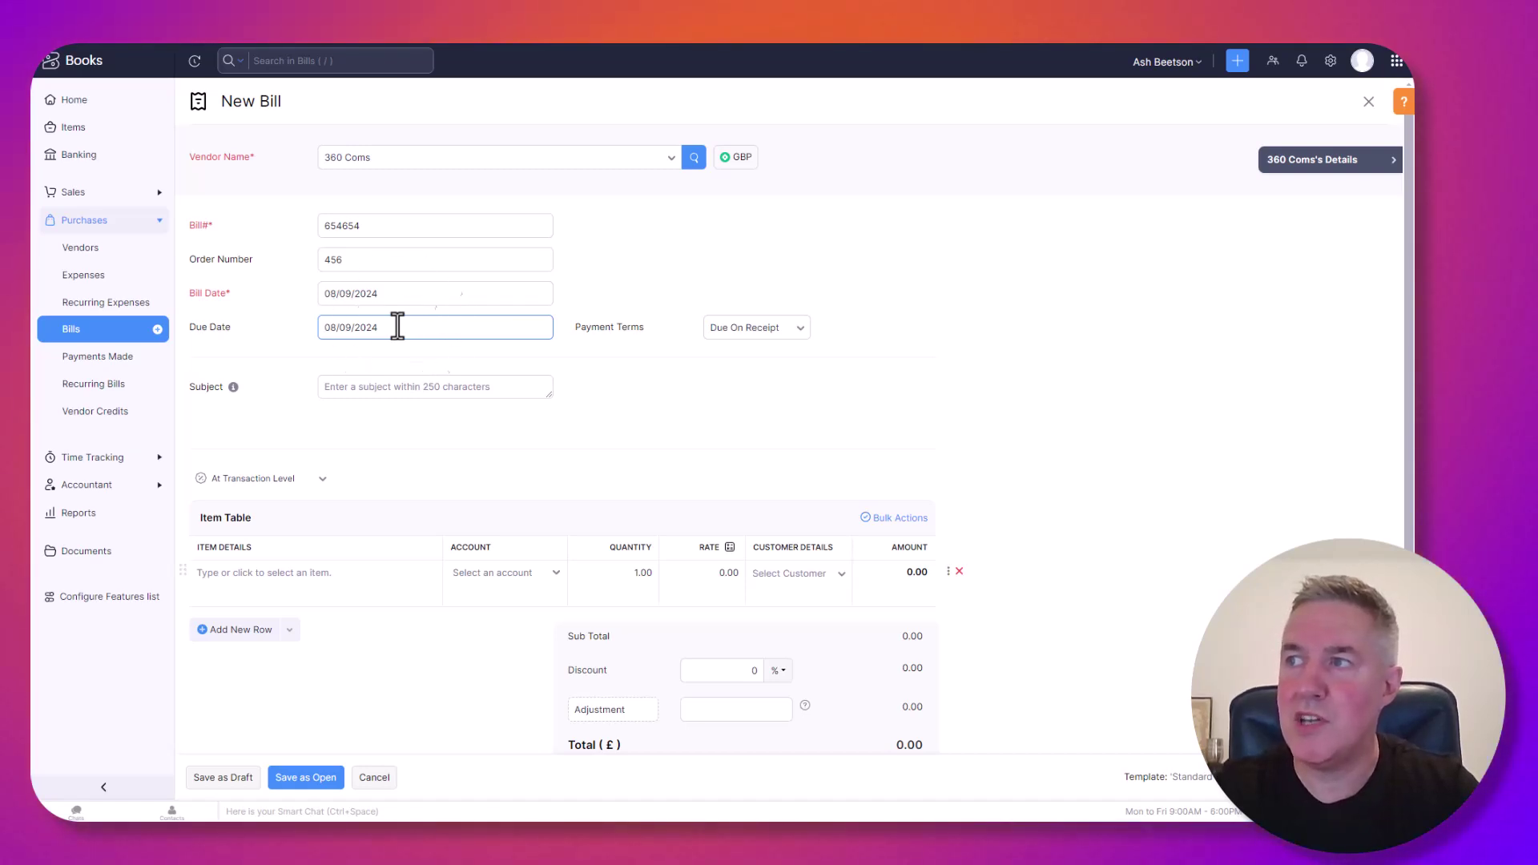
pyautogui.click(762, 330)
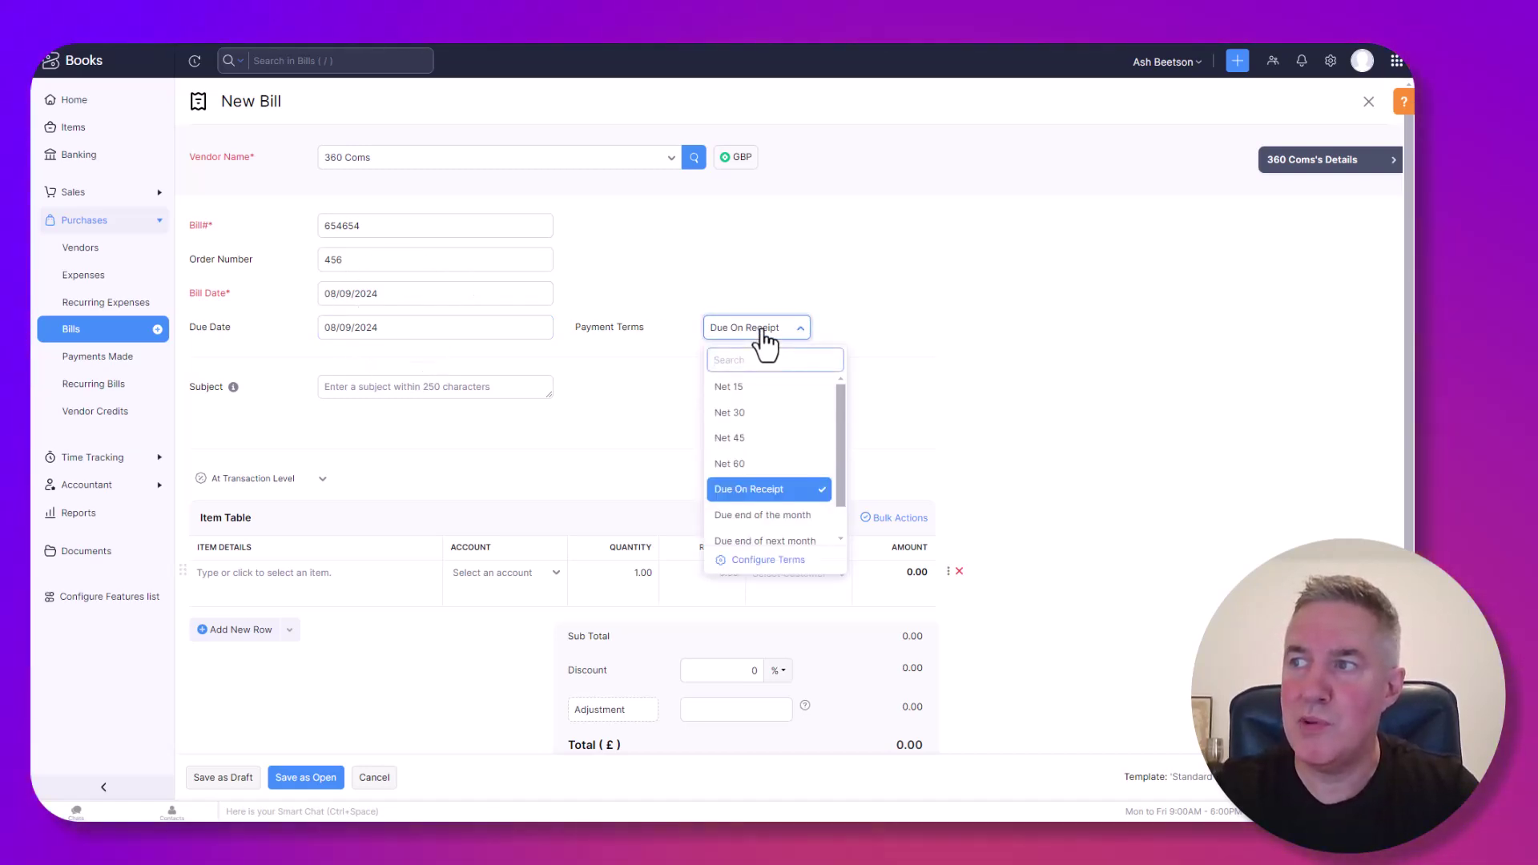
pyautogui.click(737, 440)
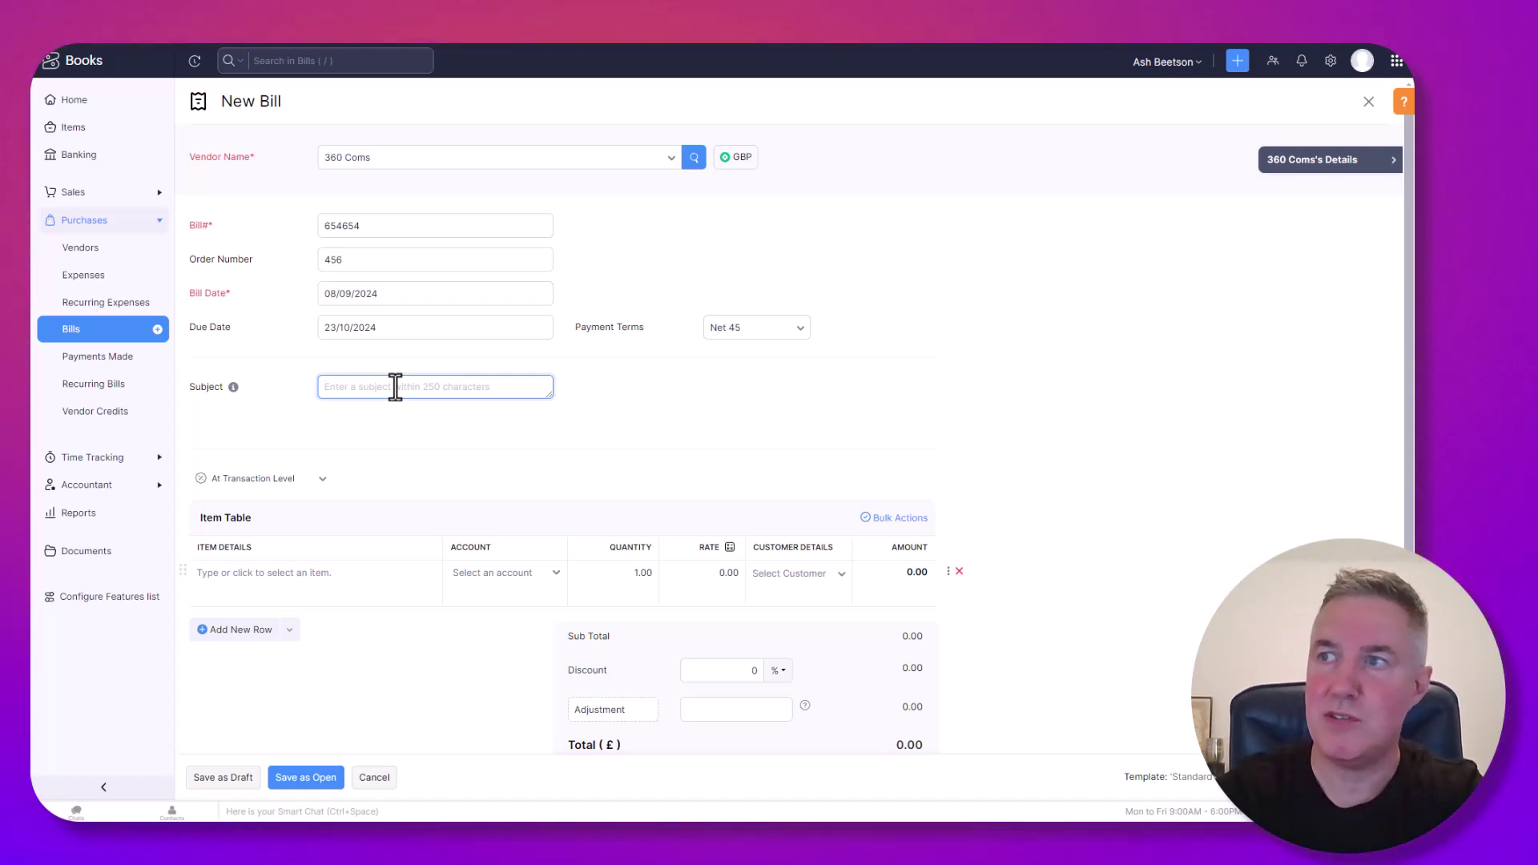
pyautogui.write('monthly charge')
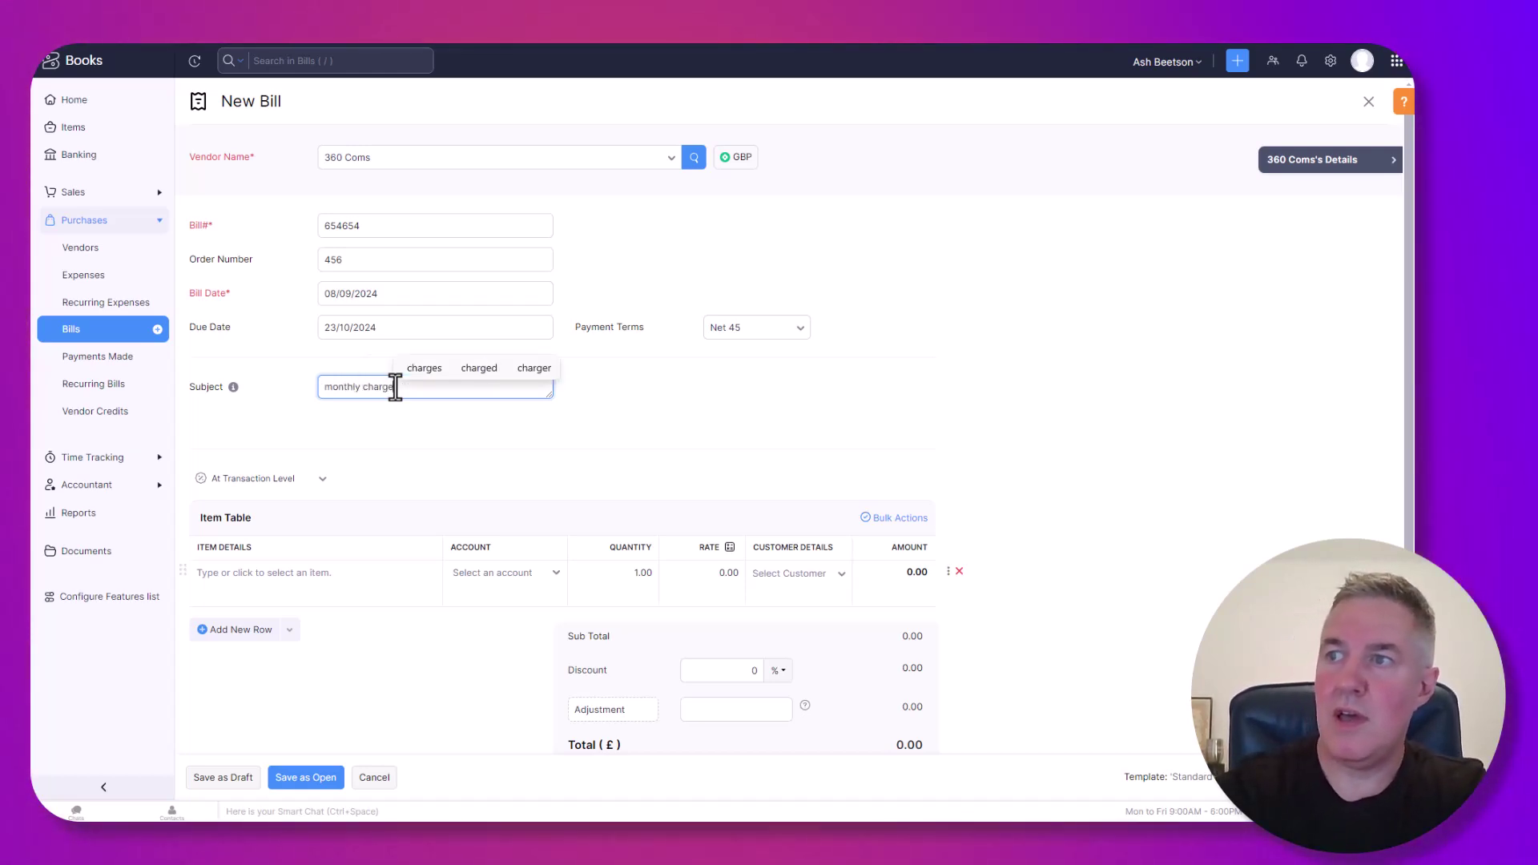
# Step: Assign the bill line to the Telephone Expense account and set its rate to 500
pyautogui.click(298, 573)
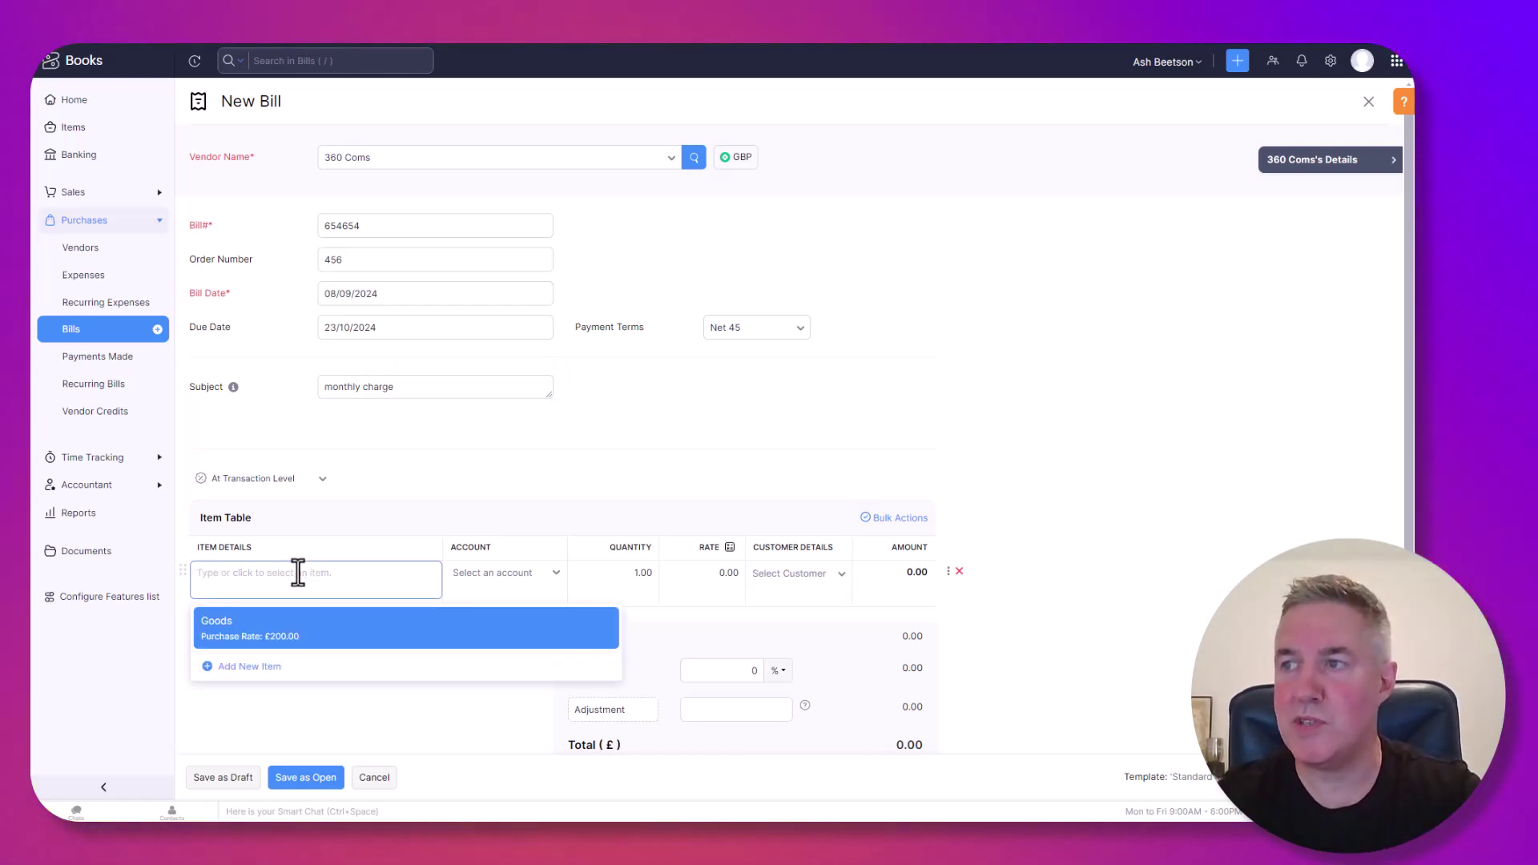
pyautogui.click(497, 575)
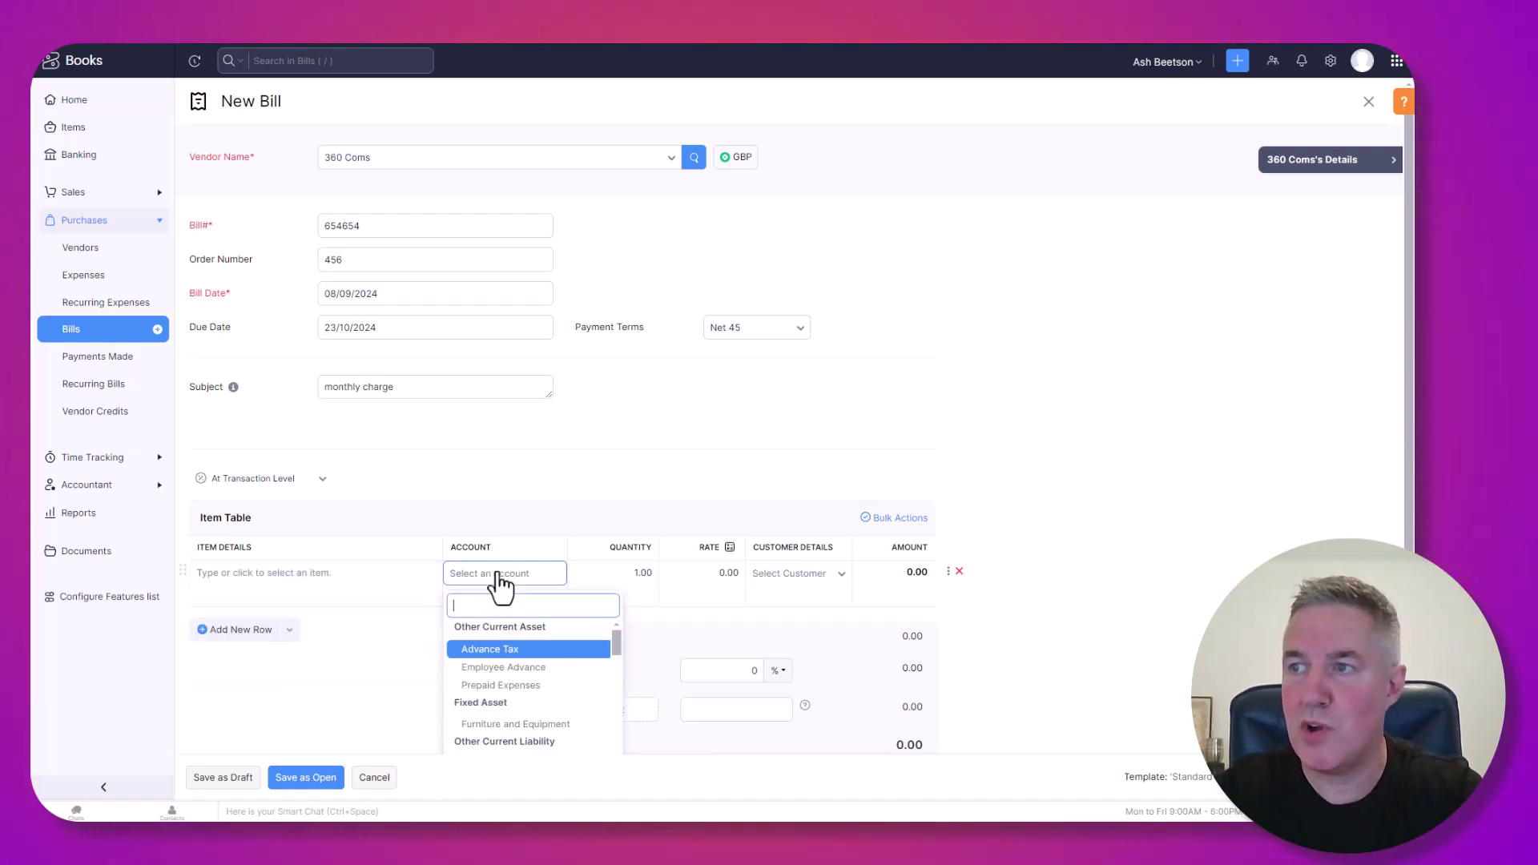
pyautogui.write('tel')
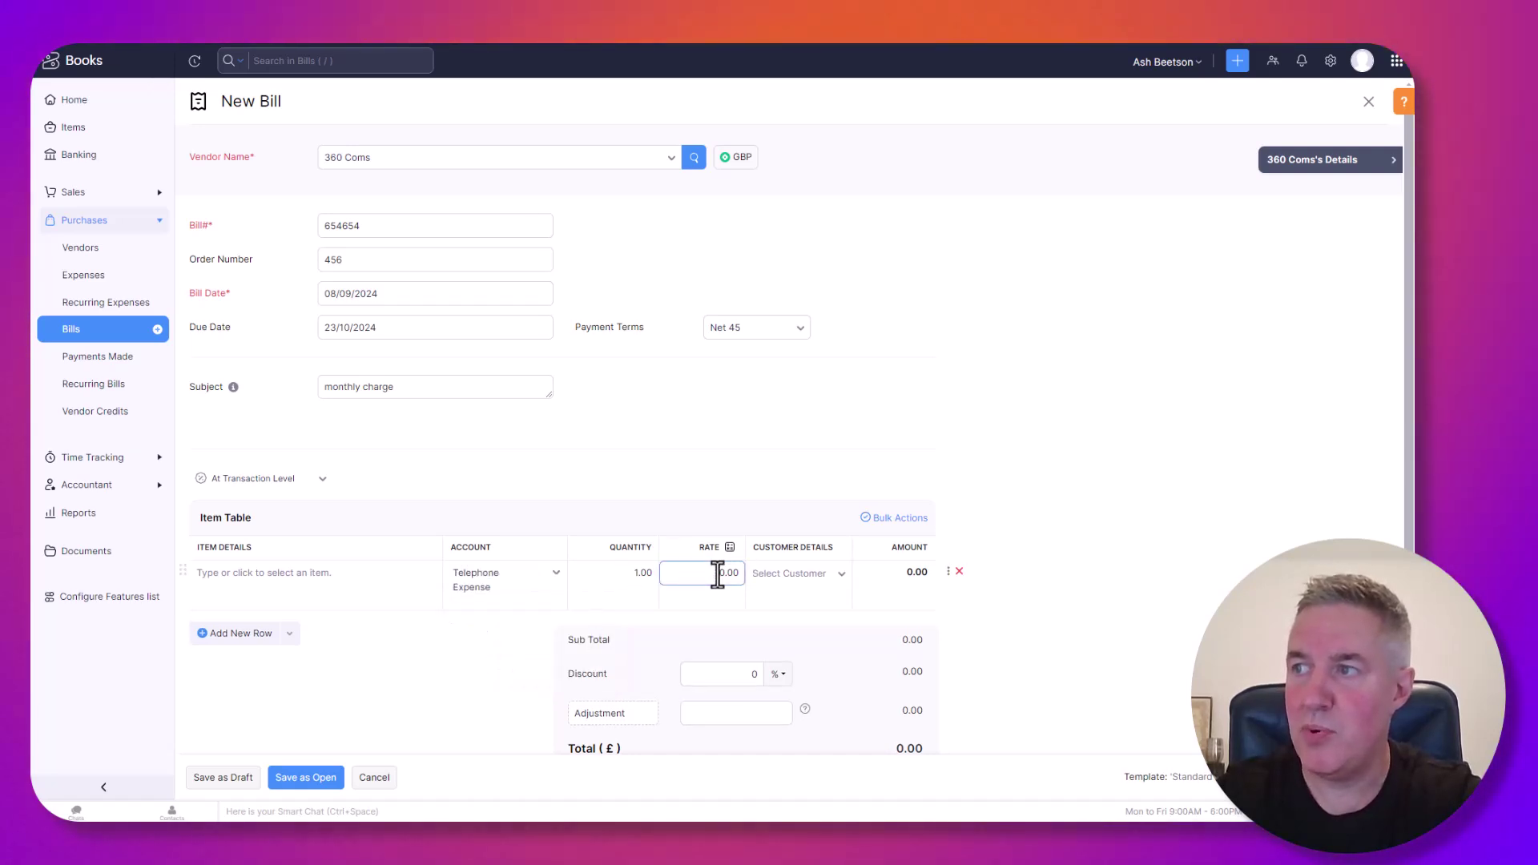
pyautogui.moveTo(724, 575); pyautogui.dragTo(750, 580)
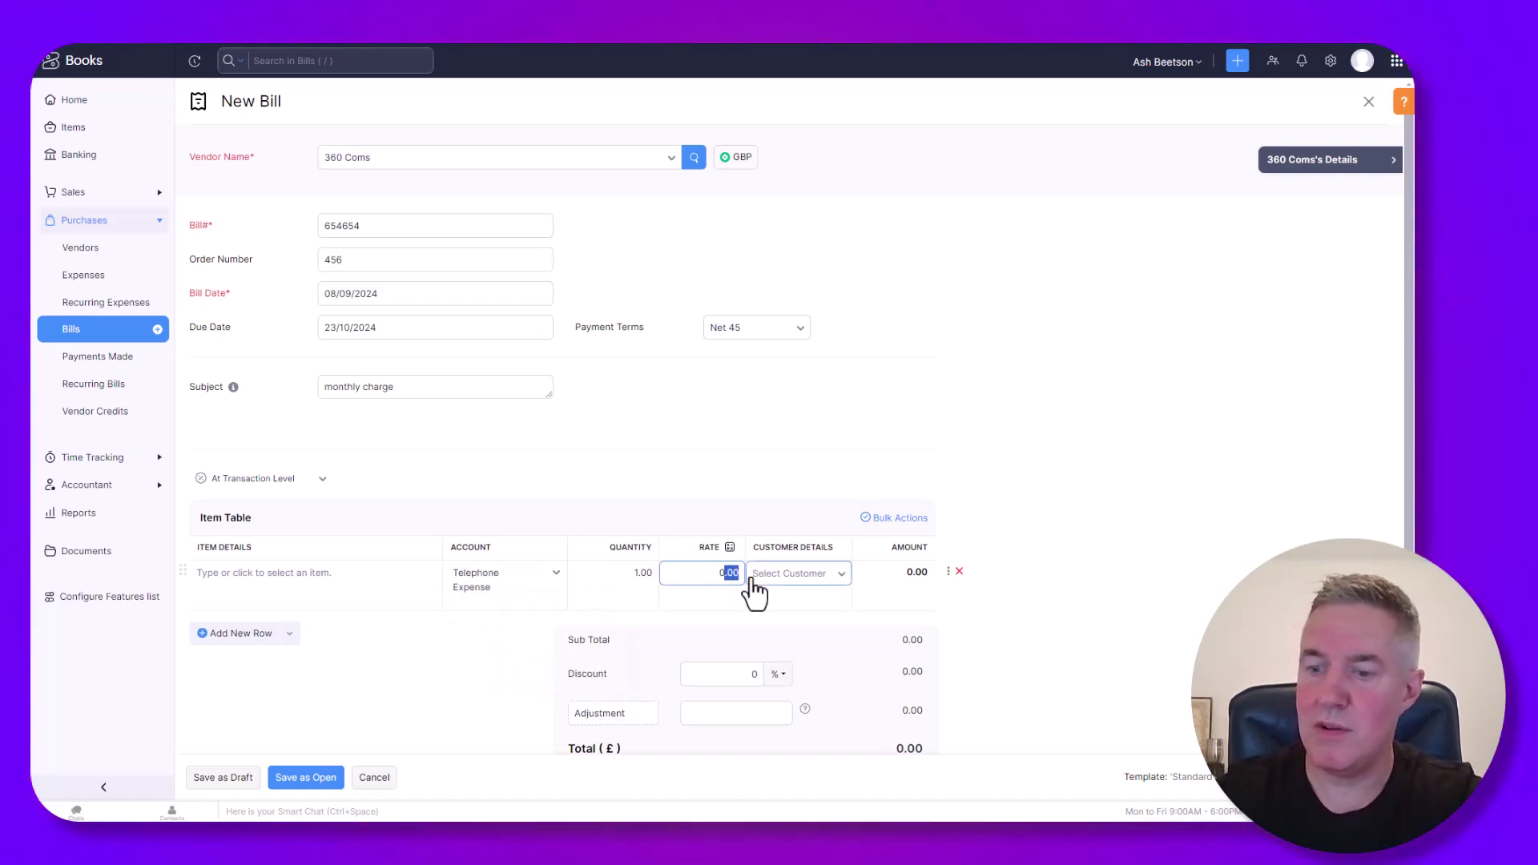
pyautogui.write('500')
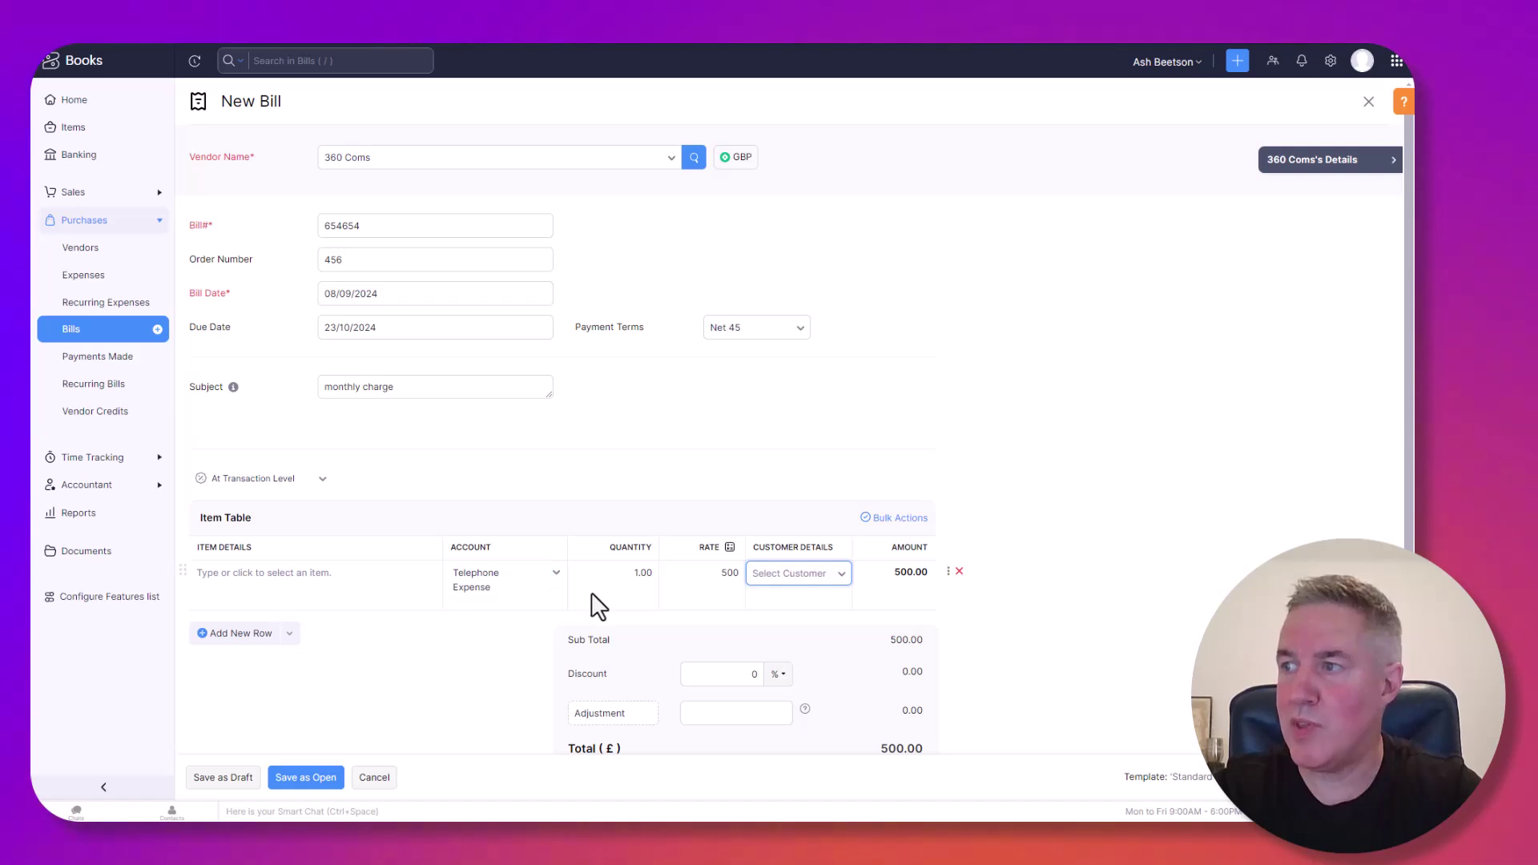
# Step: Attach the file "Ex 11 Town and Electrical V23.4.1" to the bill and save the bill as a draft
pyautogui.scroll(-2, 593, 605)
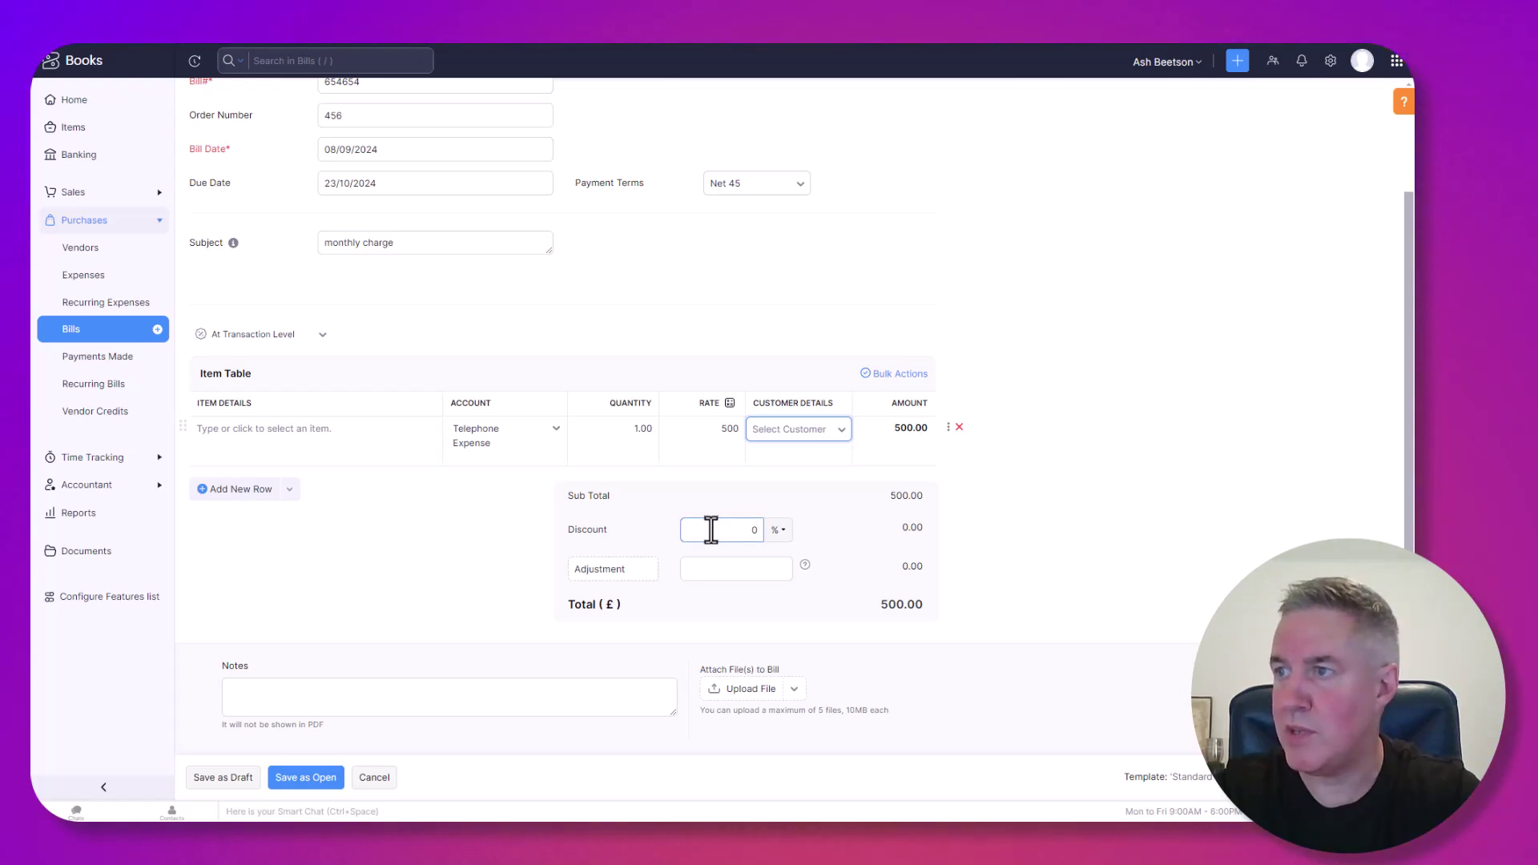
pyautogui.scroll(-1, 711, 530)
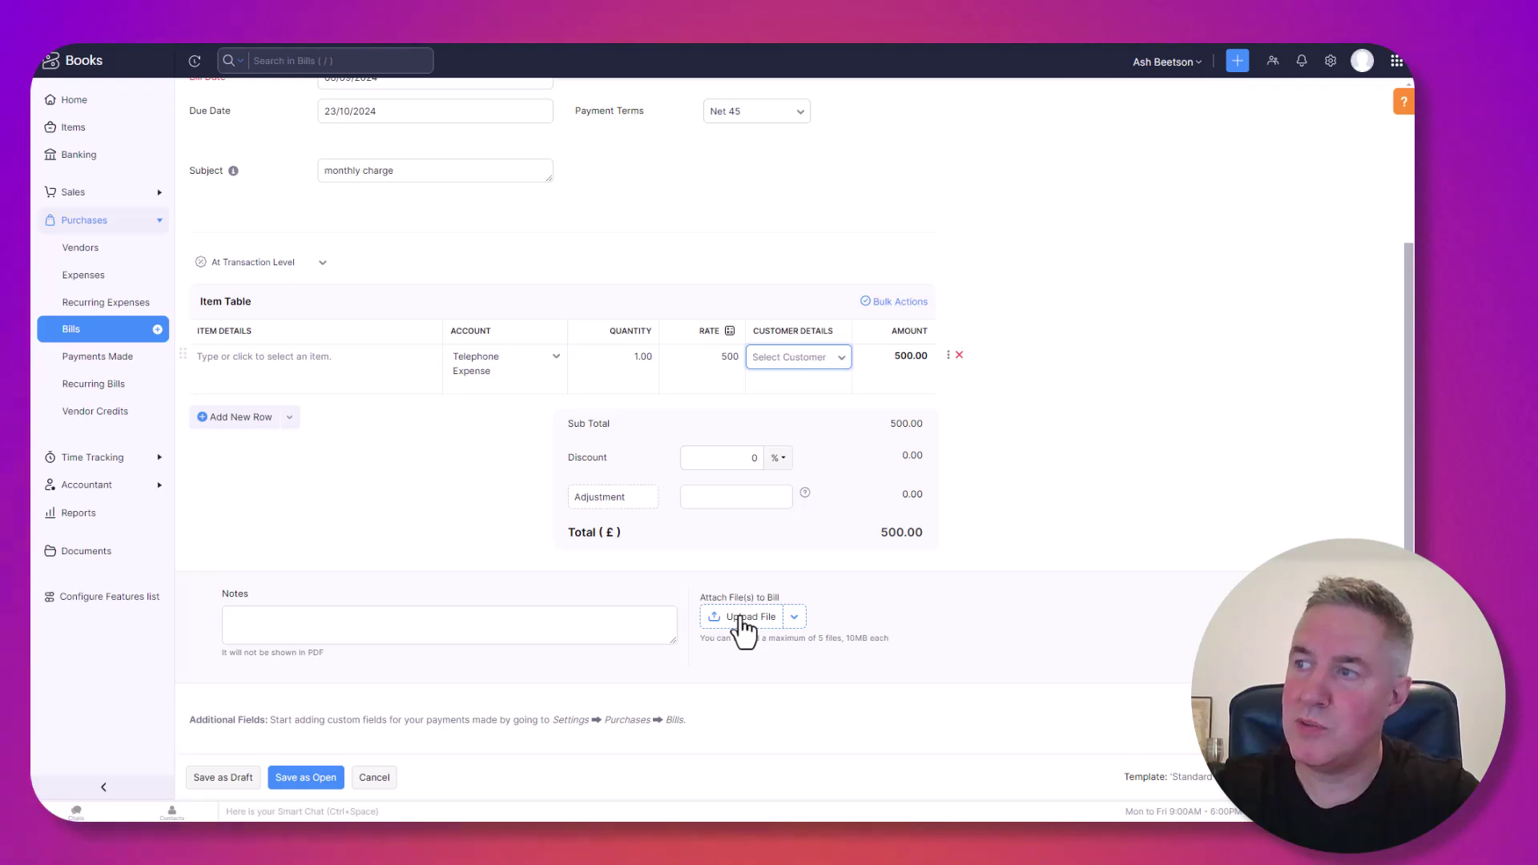
pyautogui.click(740, 616)
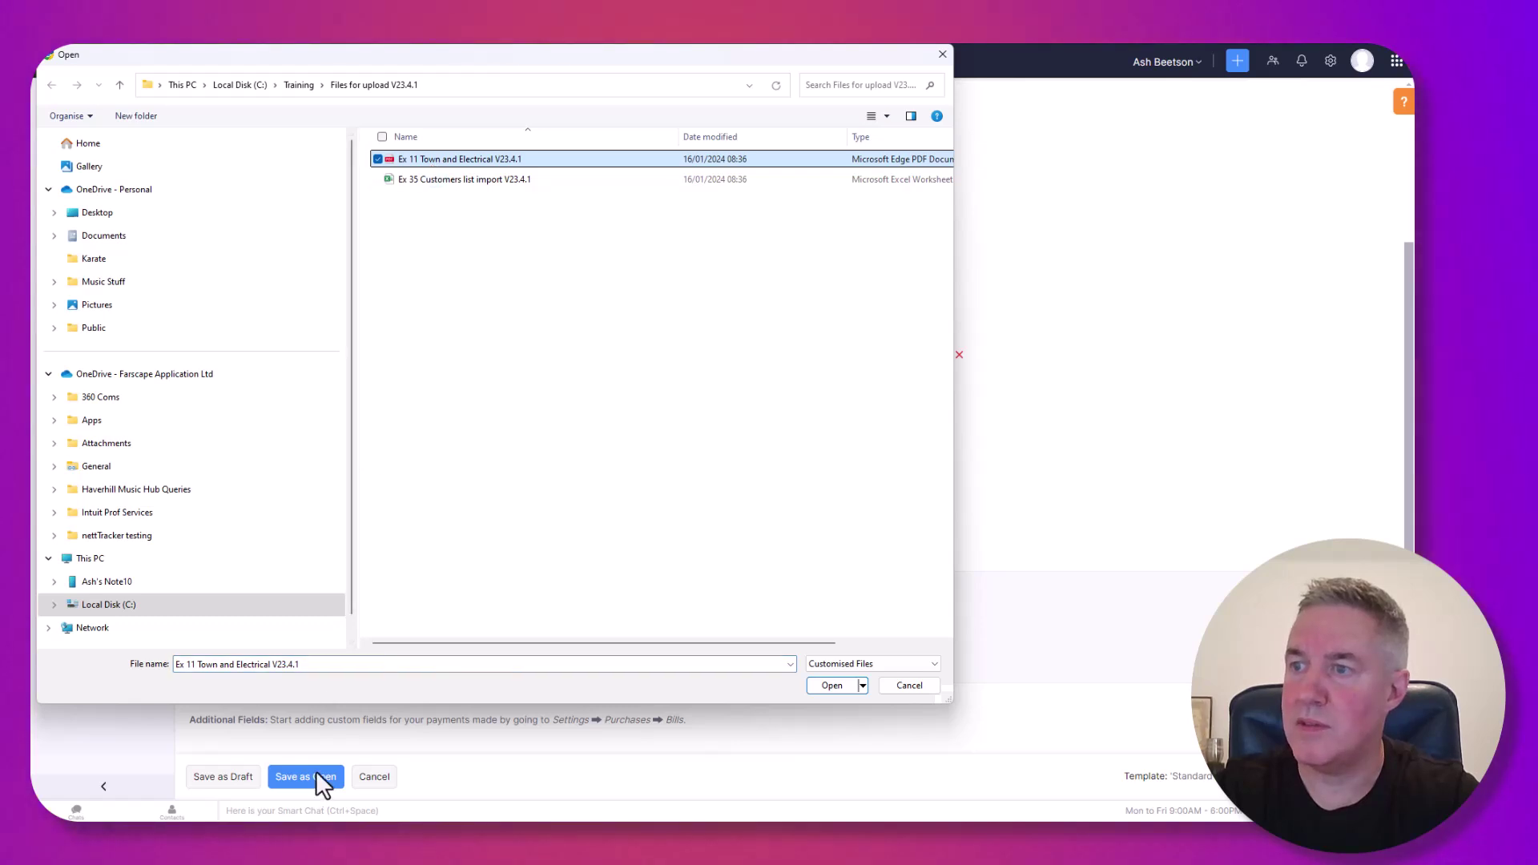
pyautogui.click(826, 685)
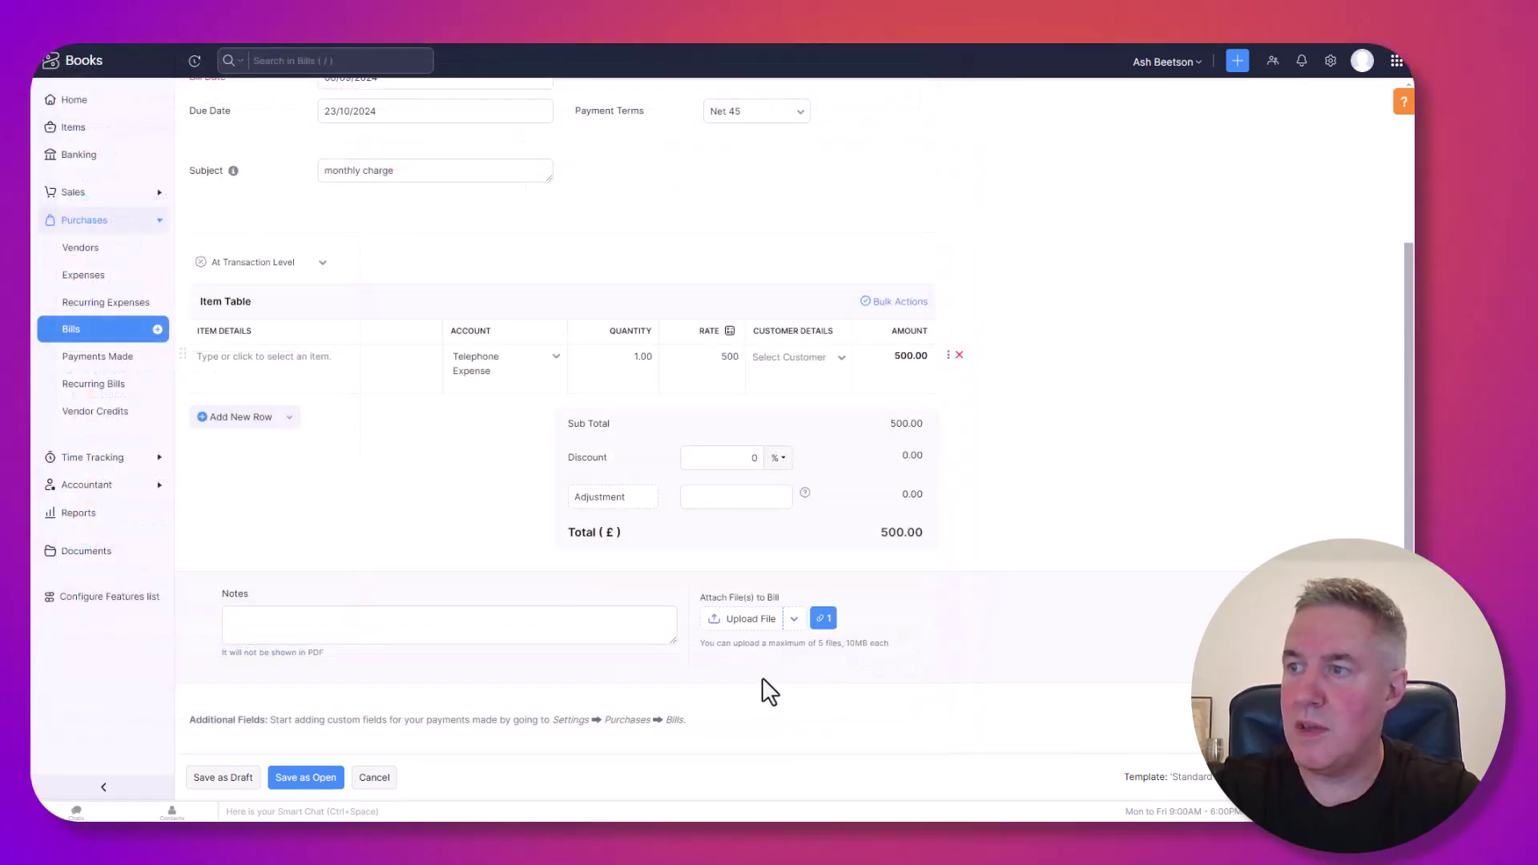
pyautogui.click(420, 628)
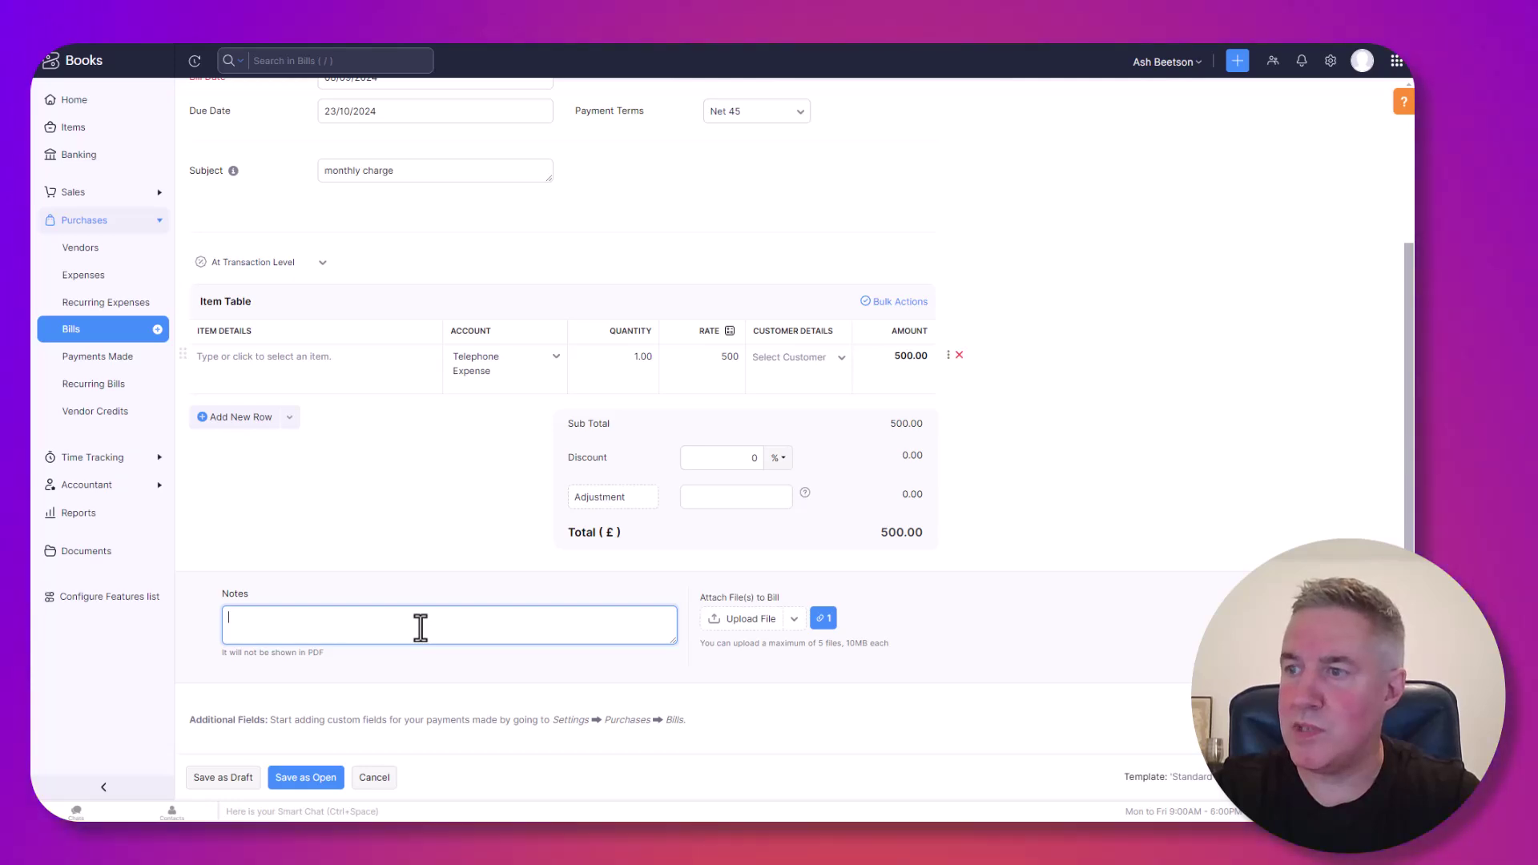
pyautogui.click(224, 782)
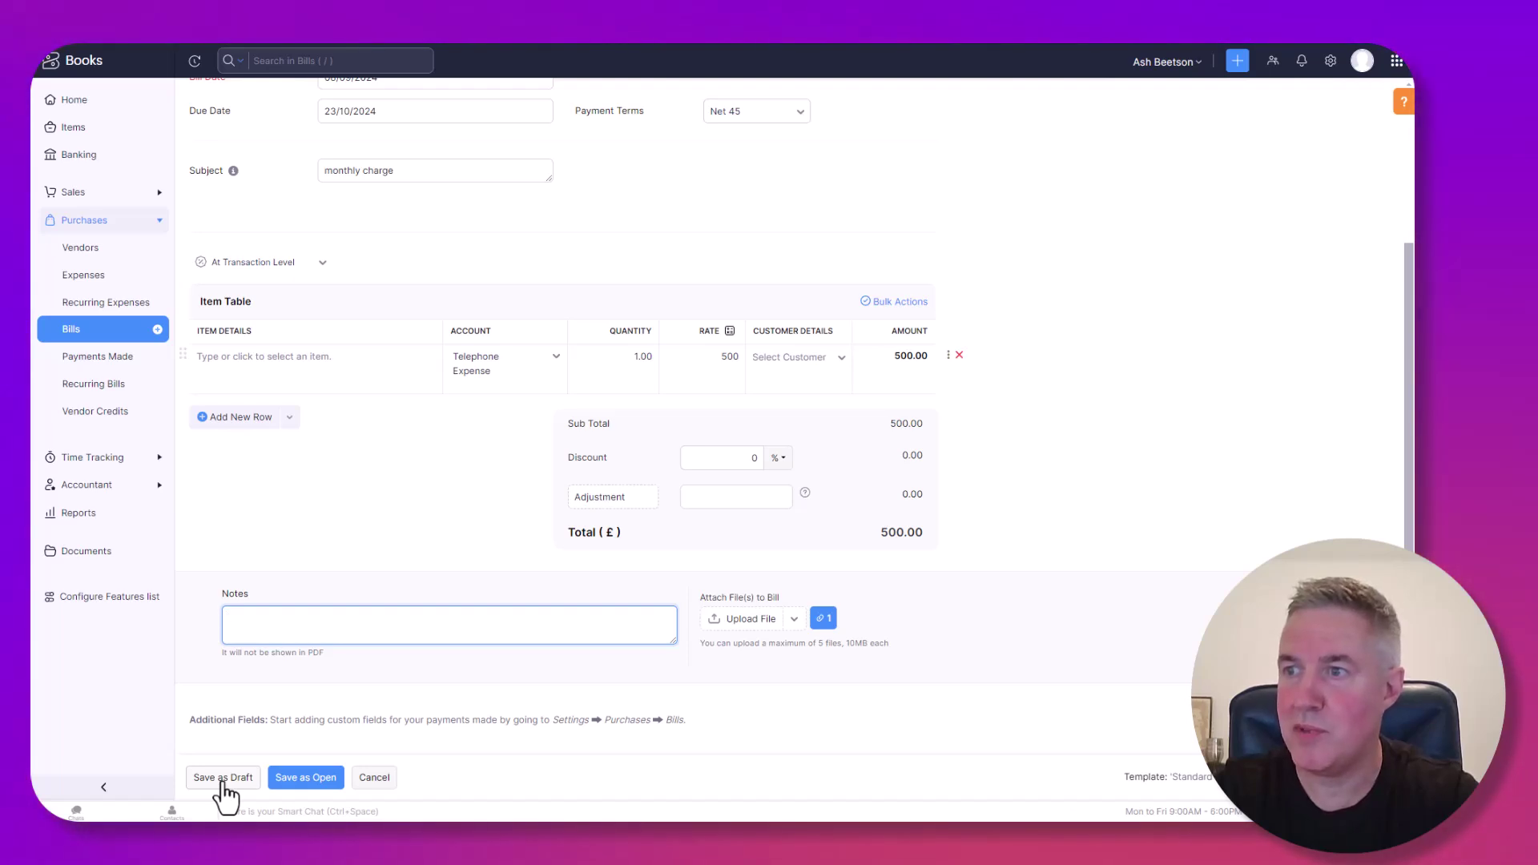
pyautogui.click(225, 779)
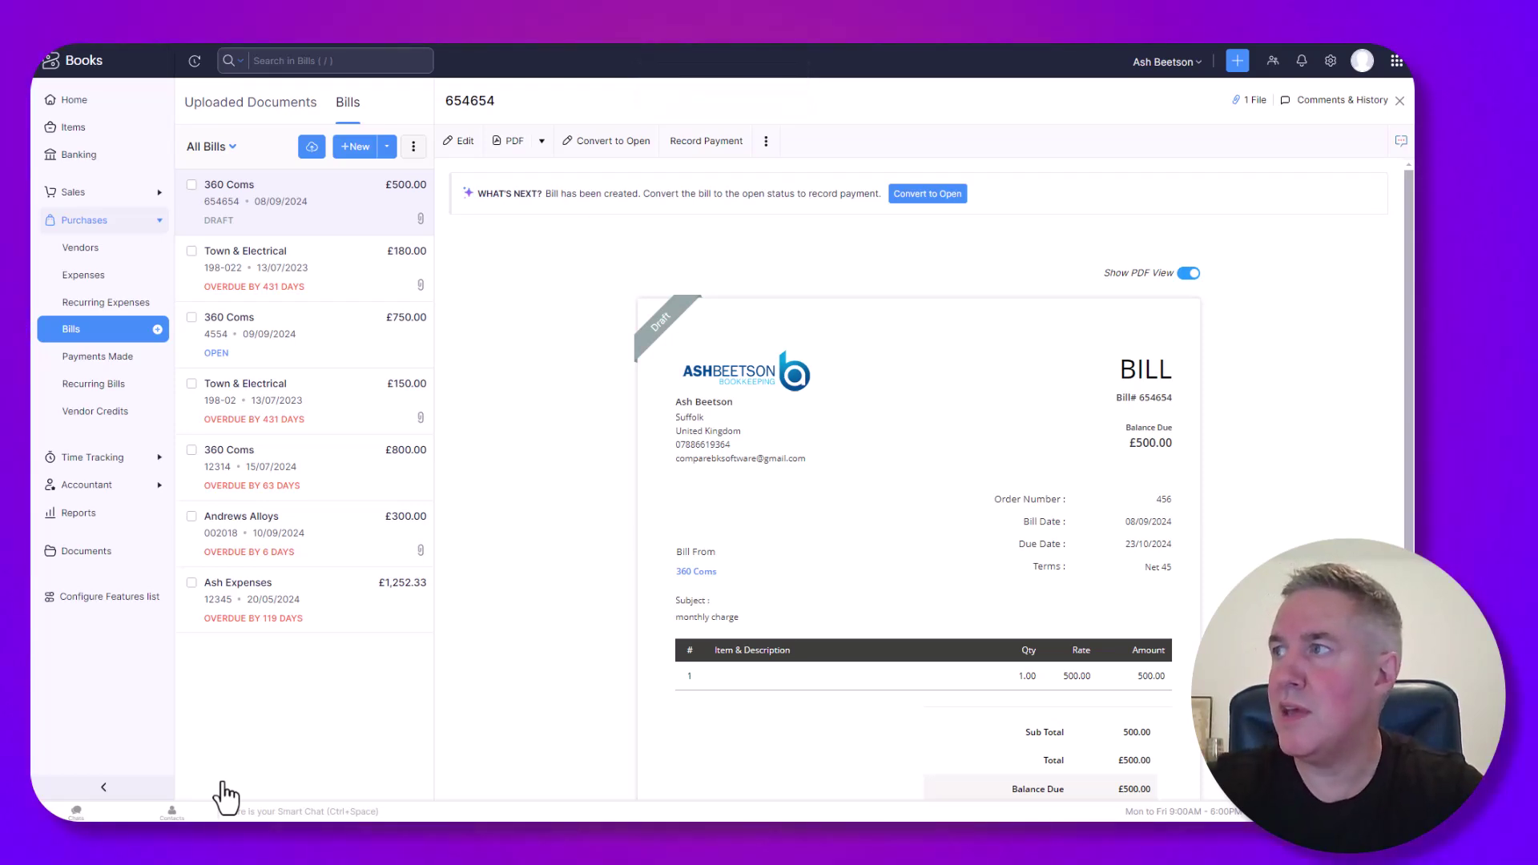
# Step: Start a new bill for the vendor Ash Expenses with bill number "claim", bill date 17/09/2024 and subject "expenses"
pyautogui.click(1241, 62)
pyautogui.click(1106, 204)
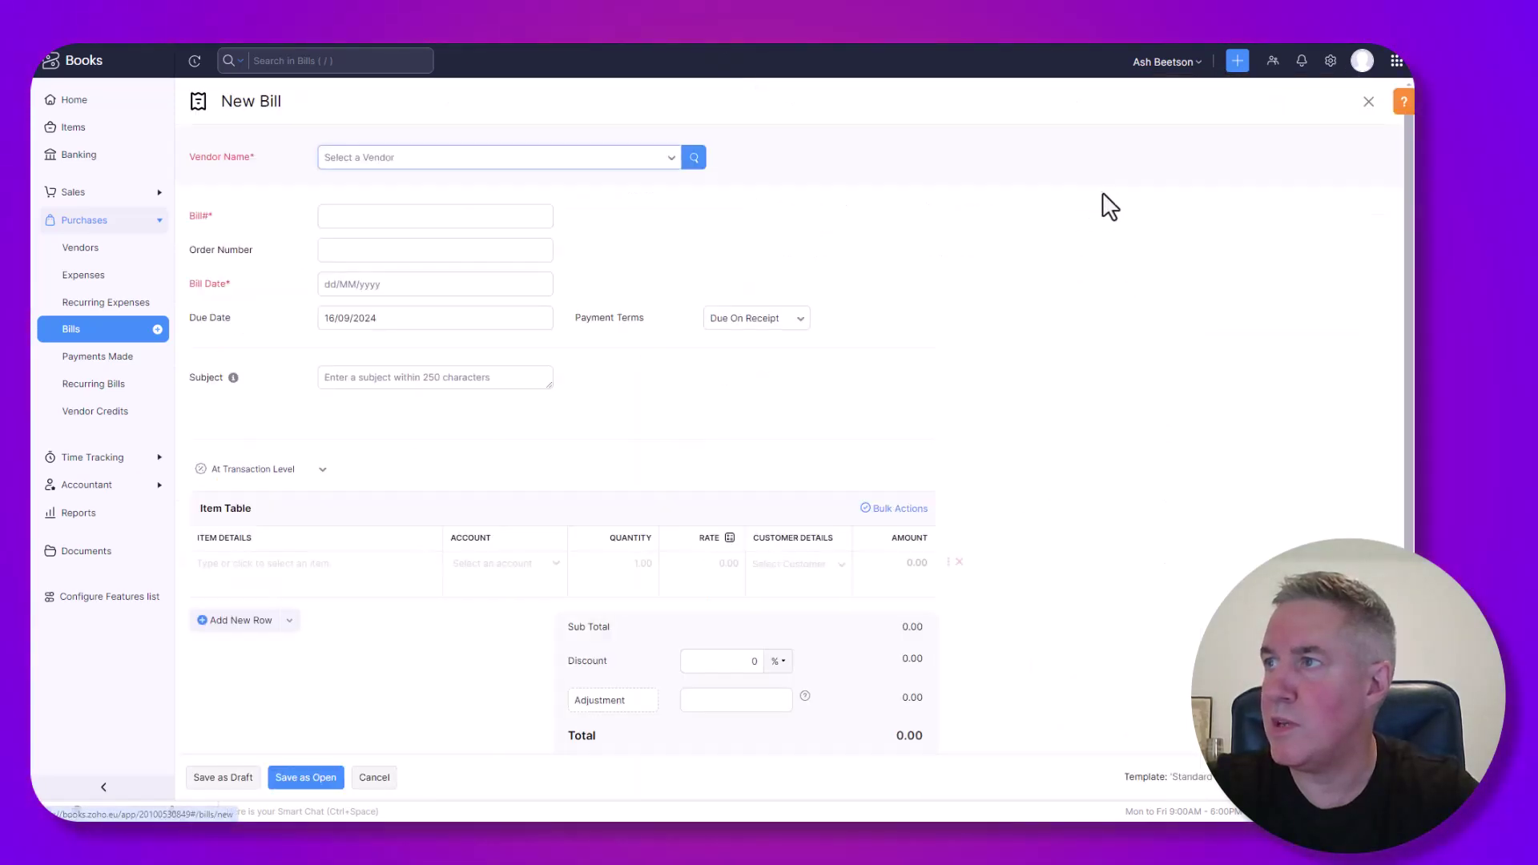
pyautogui.click(463, 162)
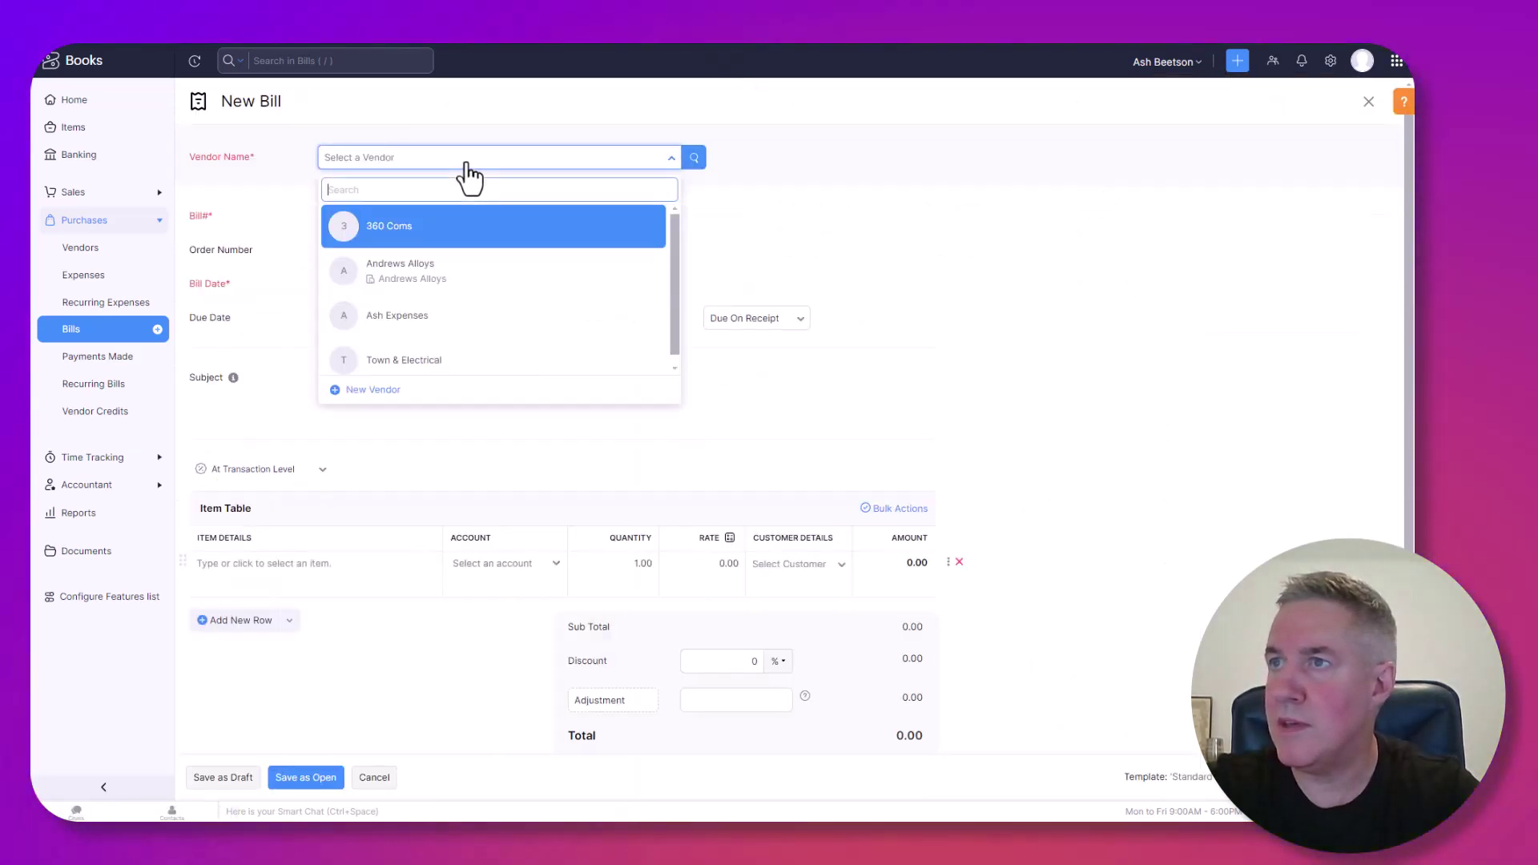
pyautogui.click(401, 317)
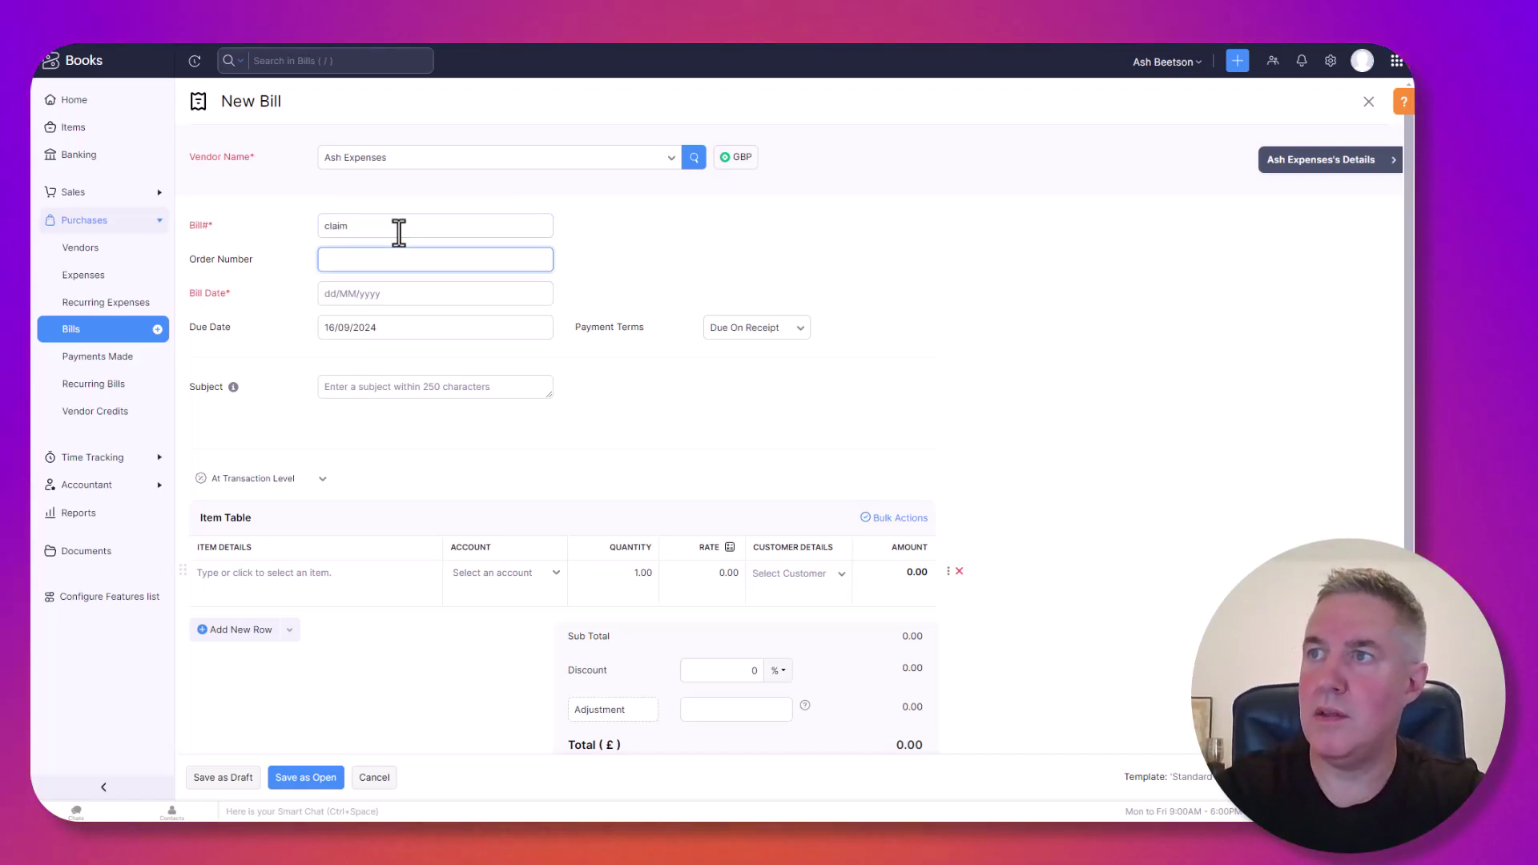
pyautogui.press('Tab')
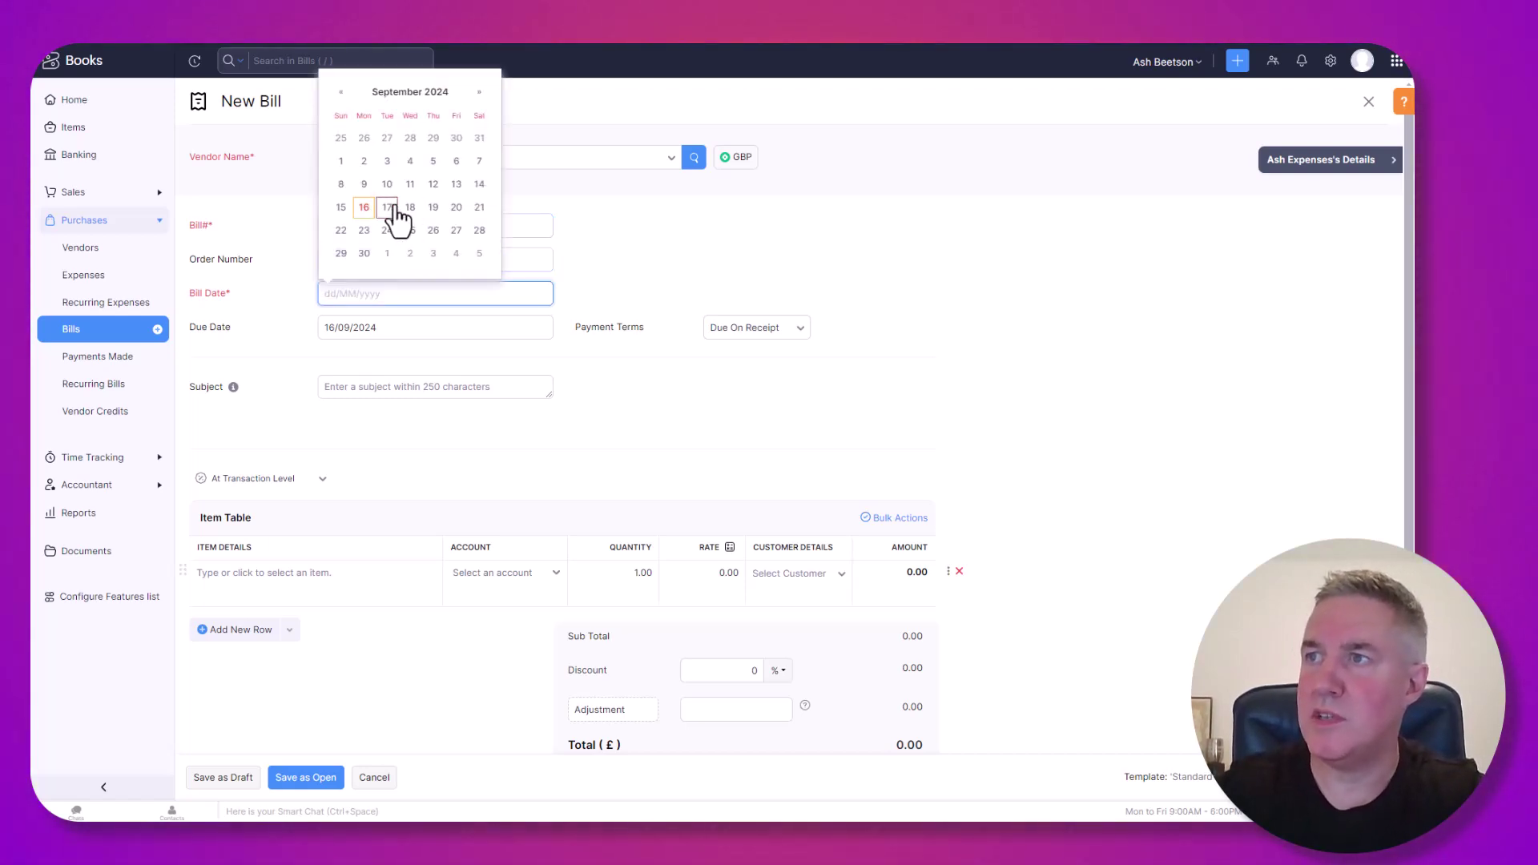
pyautogui.click(391, 209)
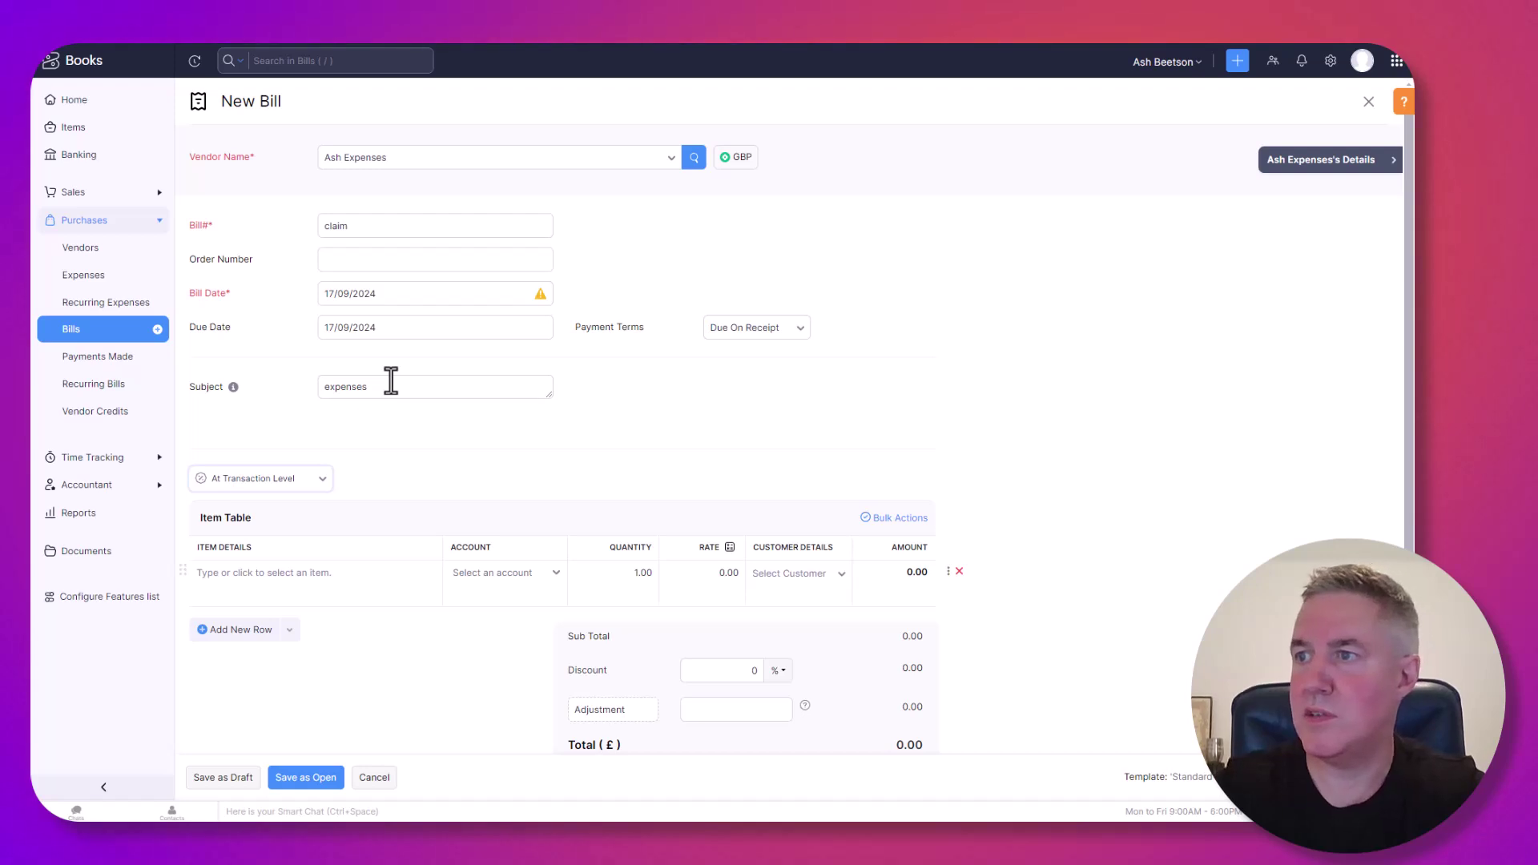
# Step: Assign the bill line to Air Travel Expense, set its rate to 350, and save the bill as a draft
pyautogui.click(503, 574)
pyautogui.write('tra')
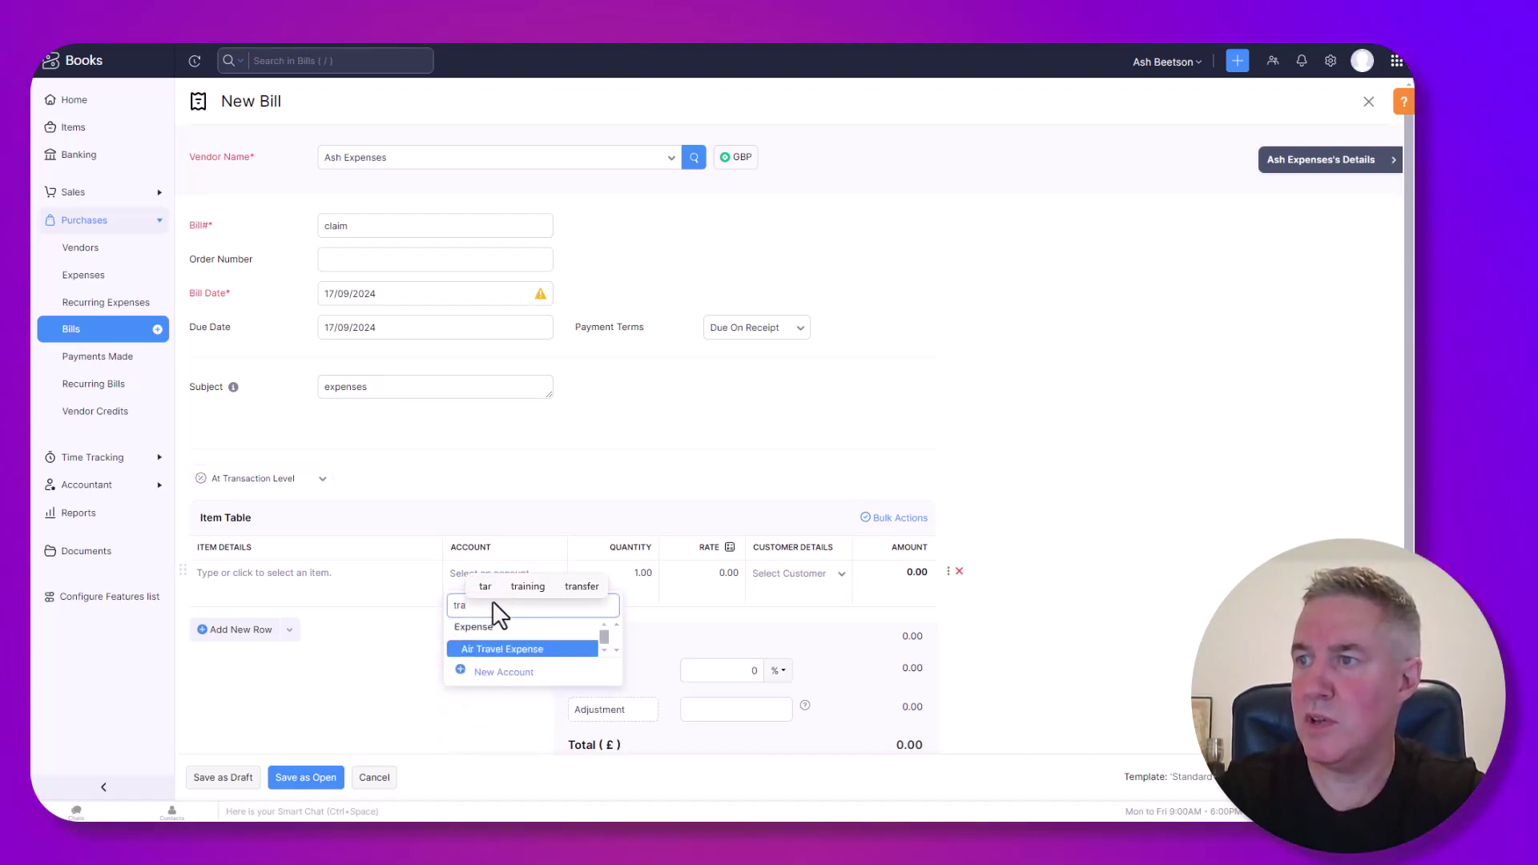
pyautogui.click(498, 649)
pyautogui.click(704, 576)
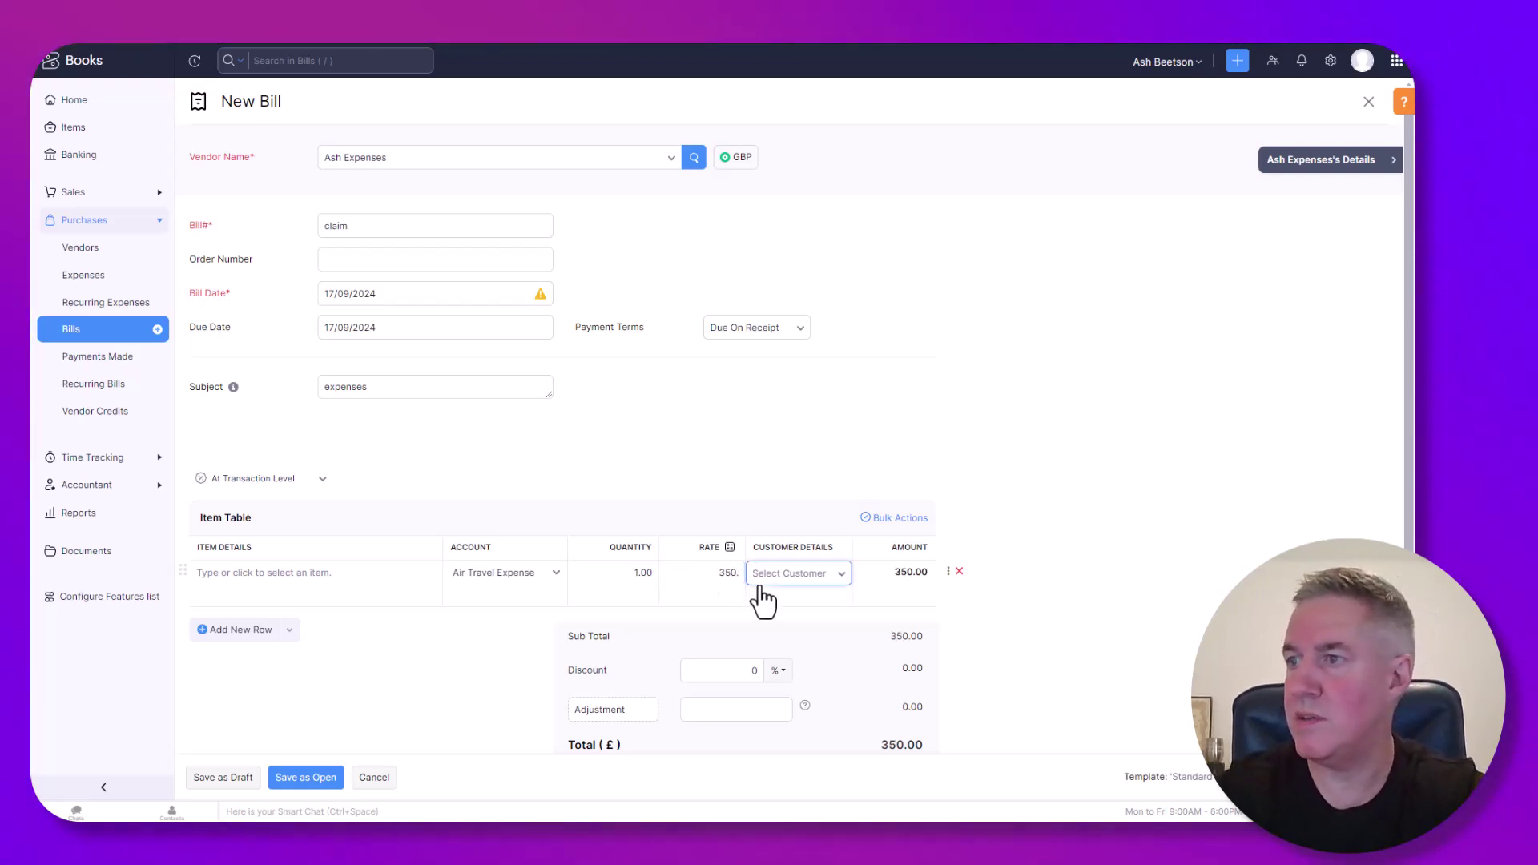
pyautogui.scroll(-2, 759, 601)
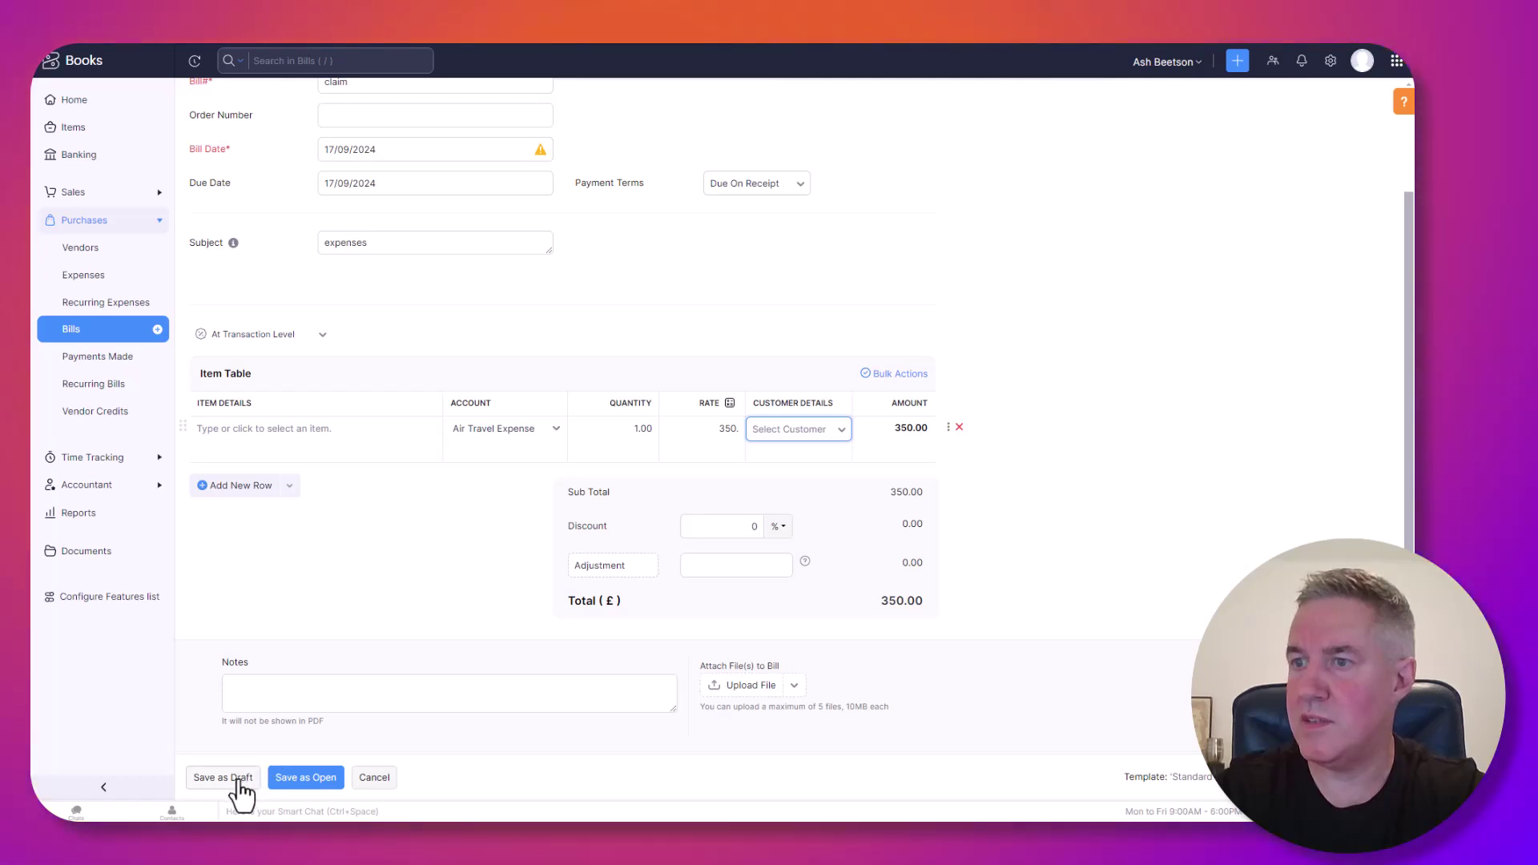
pyautogui.click(228, 779)
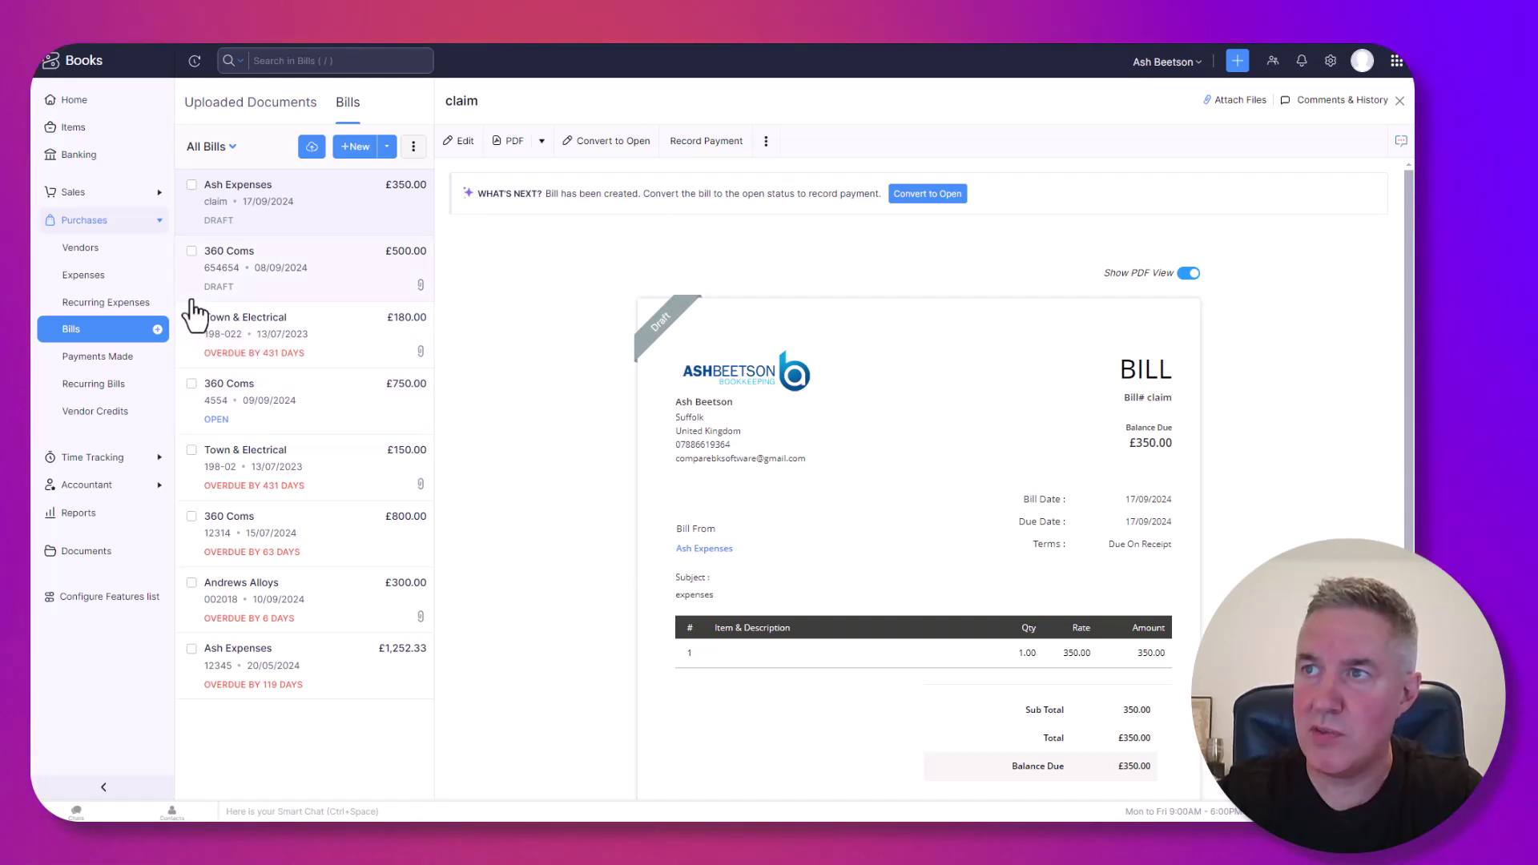
# Step: Select the two draft bills, examine which fields Bulk Update can change, and cancel without updating
pyautogui.click(191, 252)
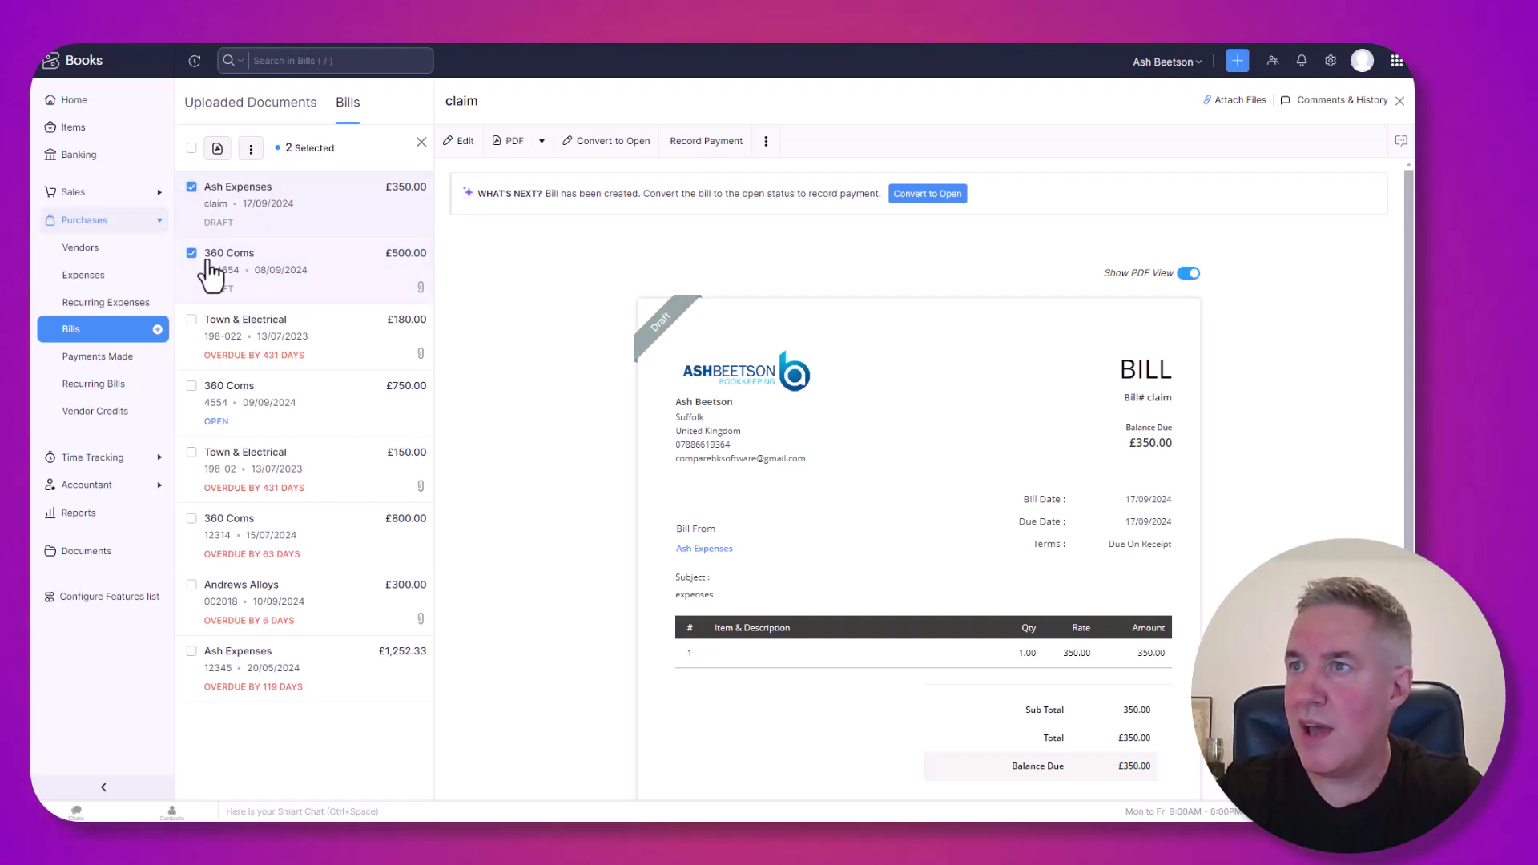
pyautogui.click(251, 153)
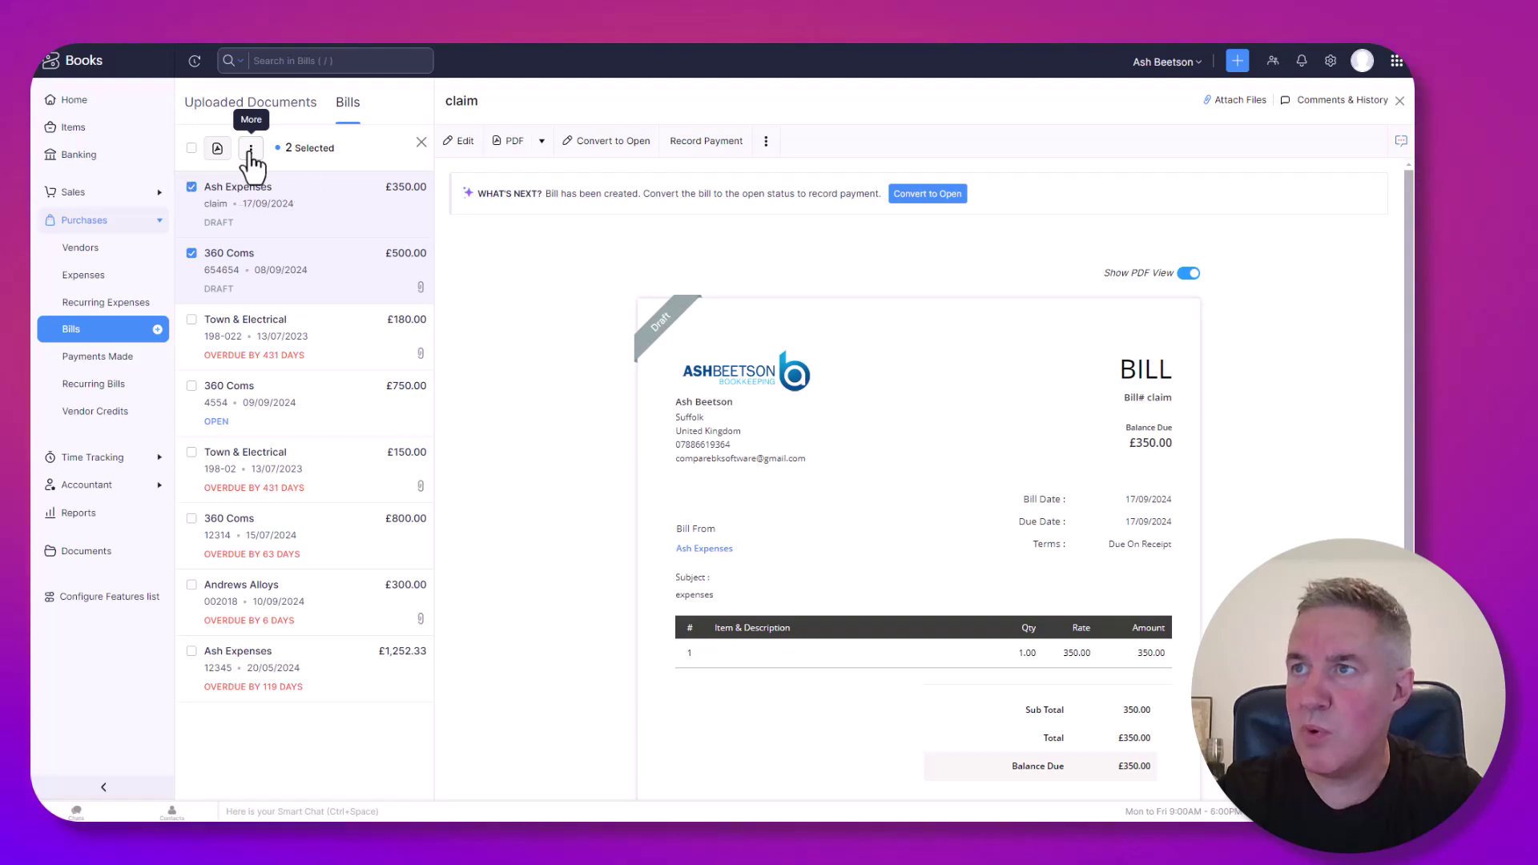
pyautogui.click(251, 152)
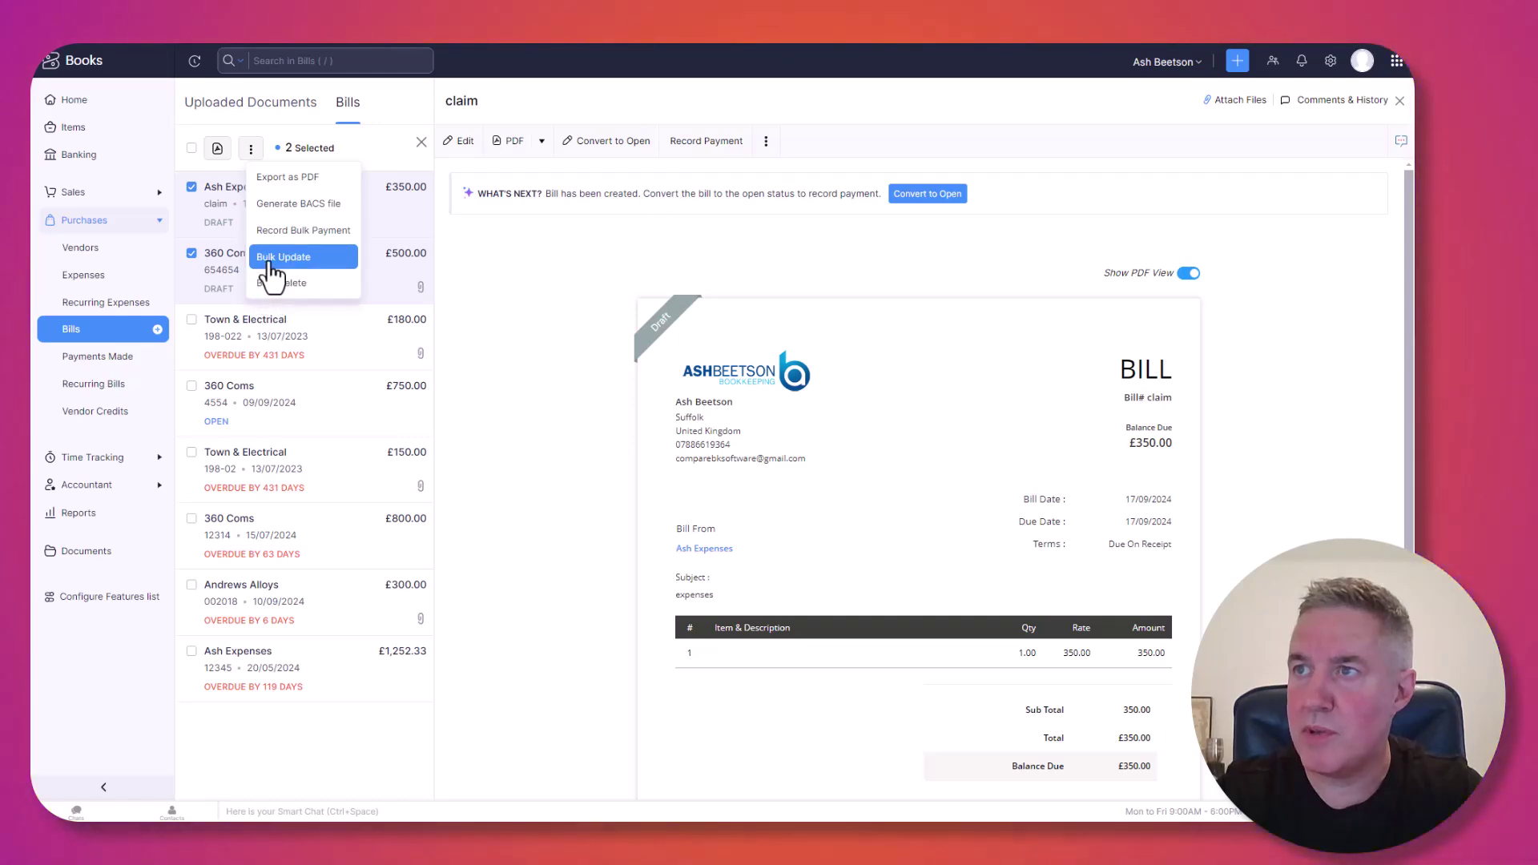
pyautogui.click(270, 260)
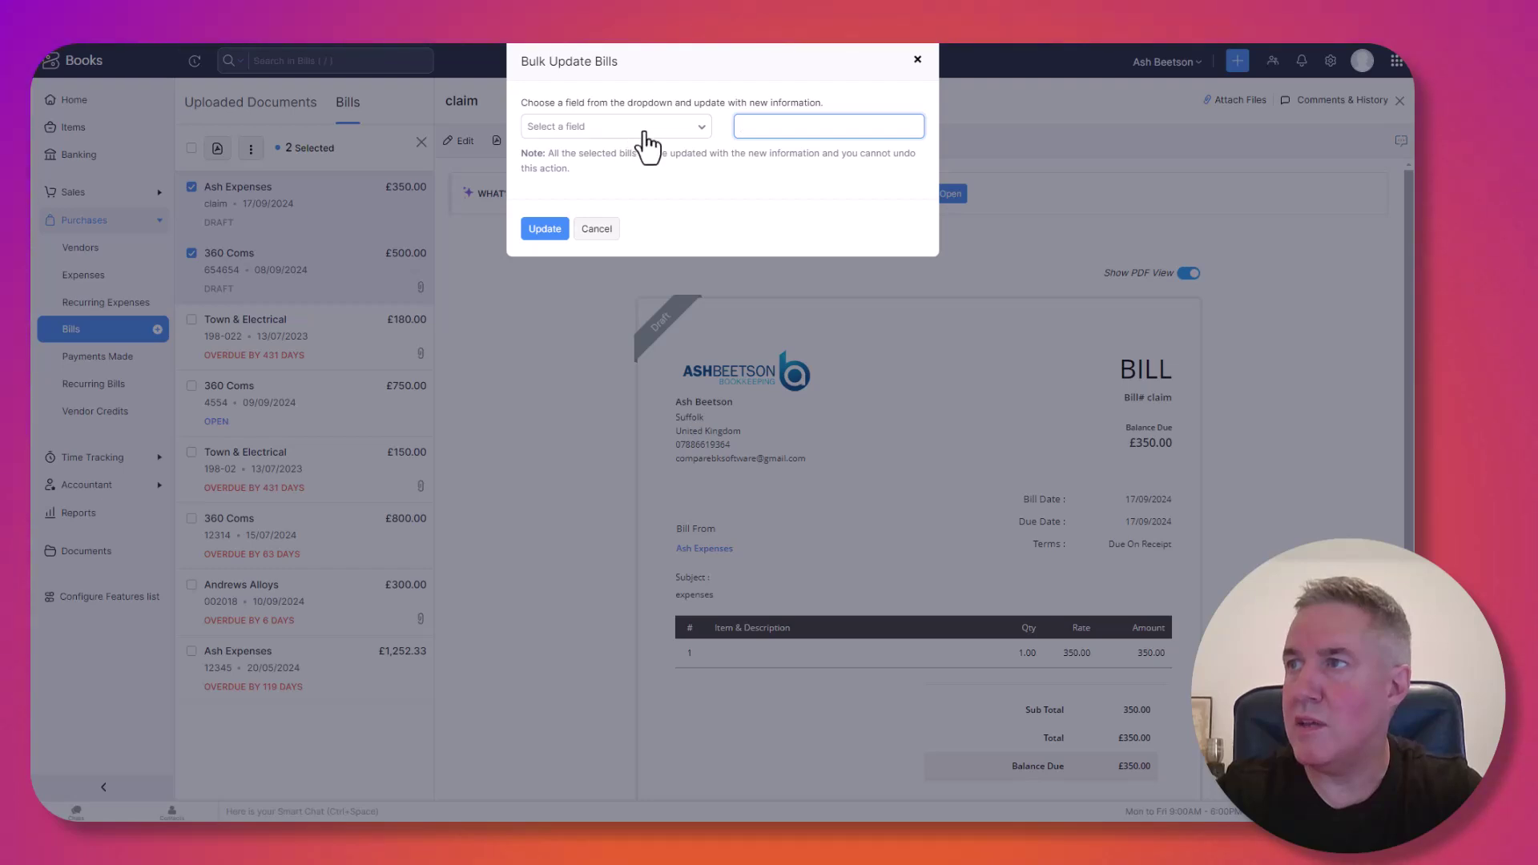
pyautogui.click(643, 134)
pyautogui.click(645, 134)
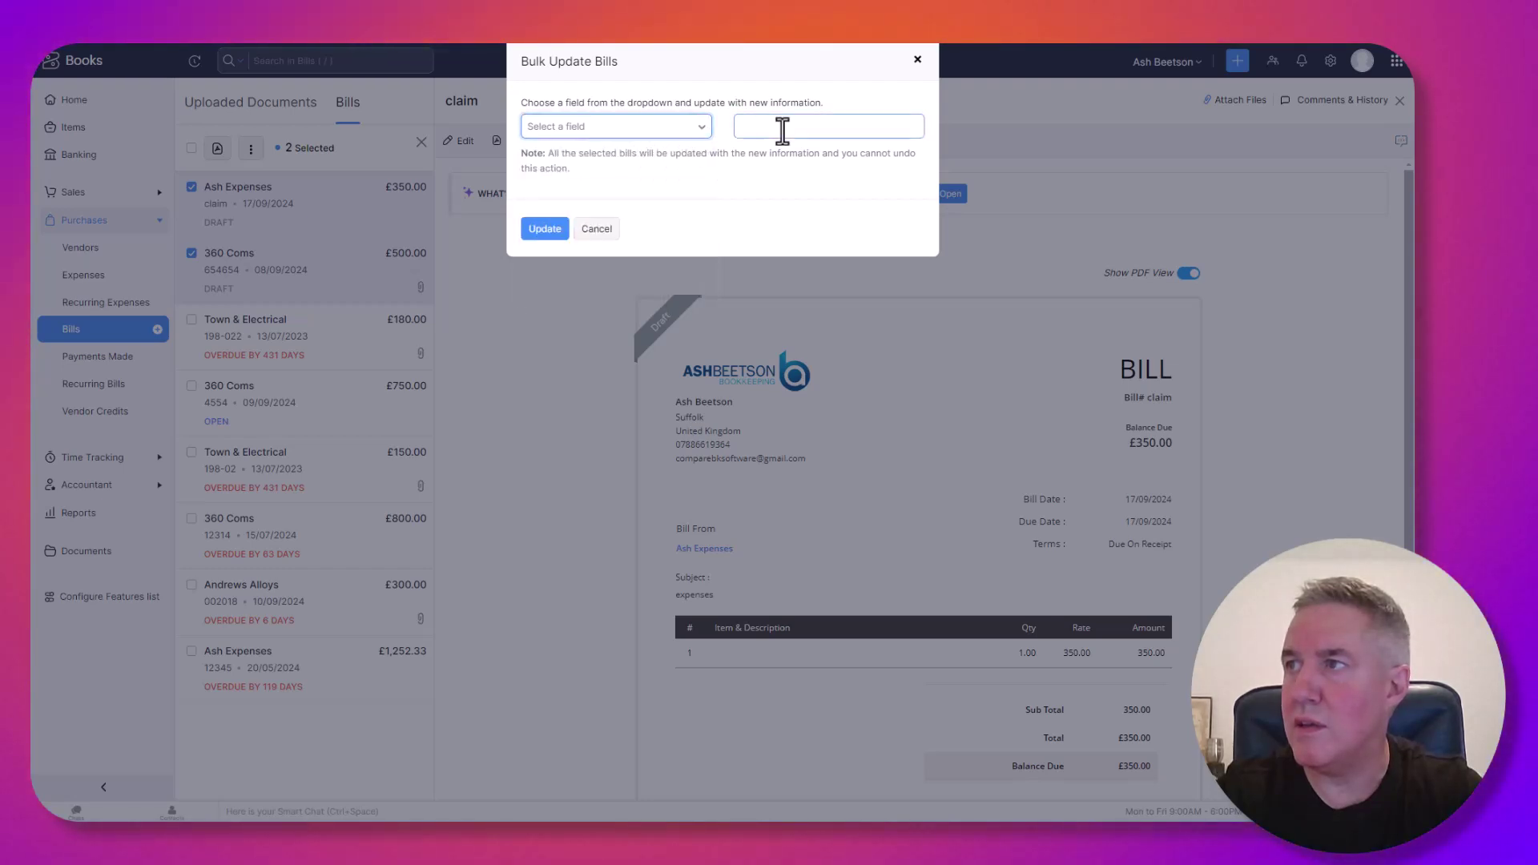
pyautogui.click(666, 133)
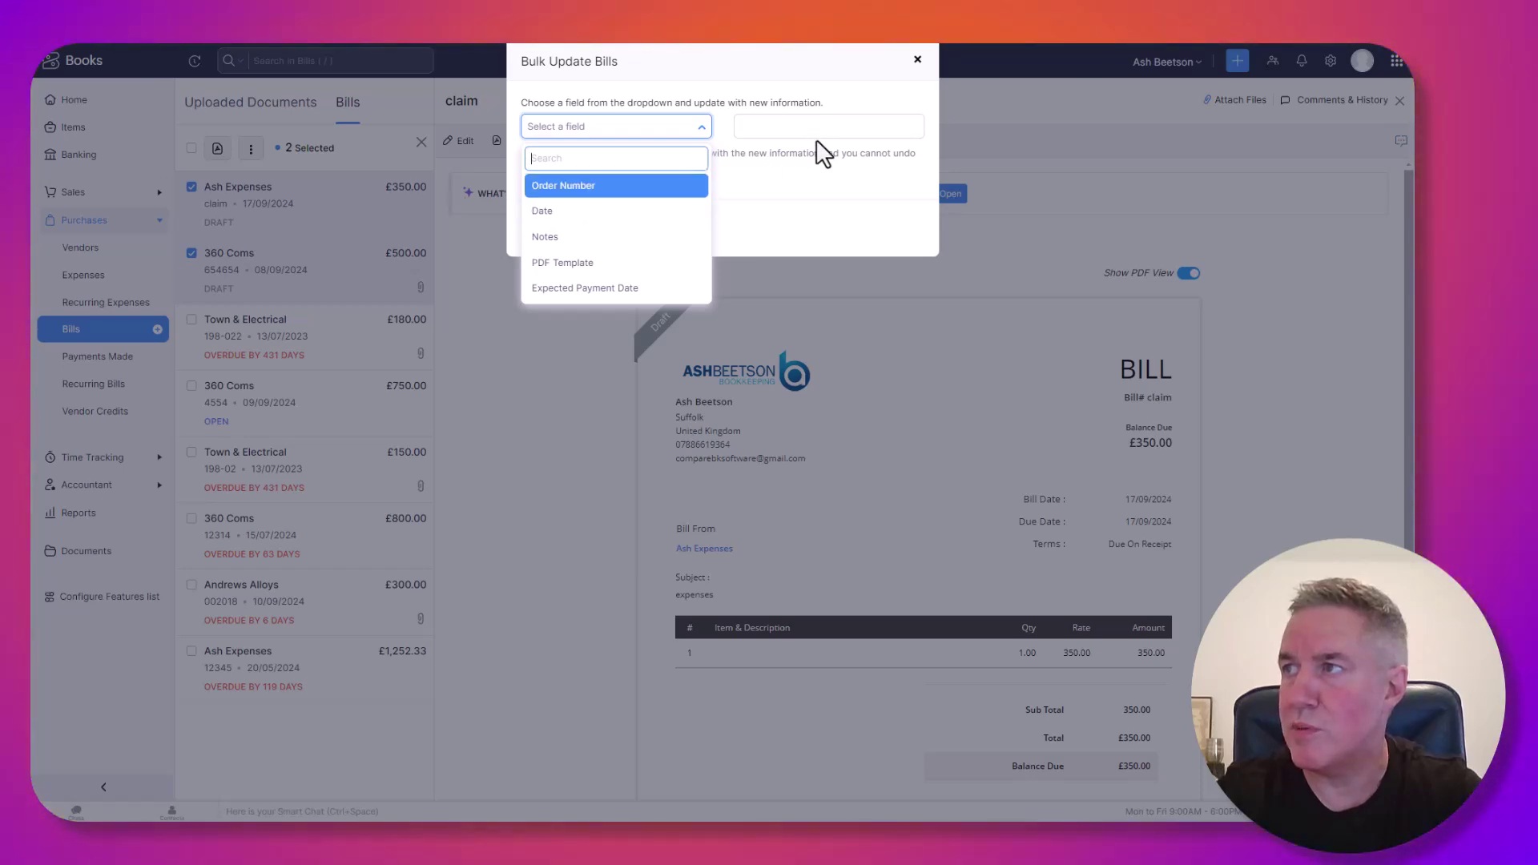
pyautogui.click(815, 128)
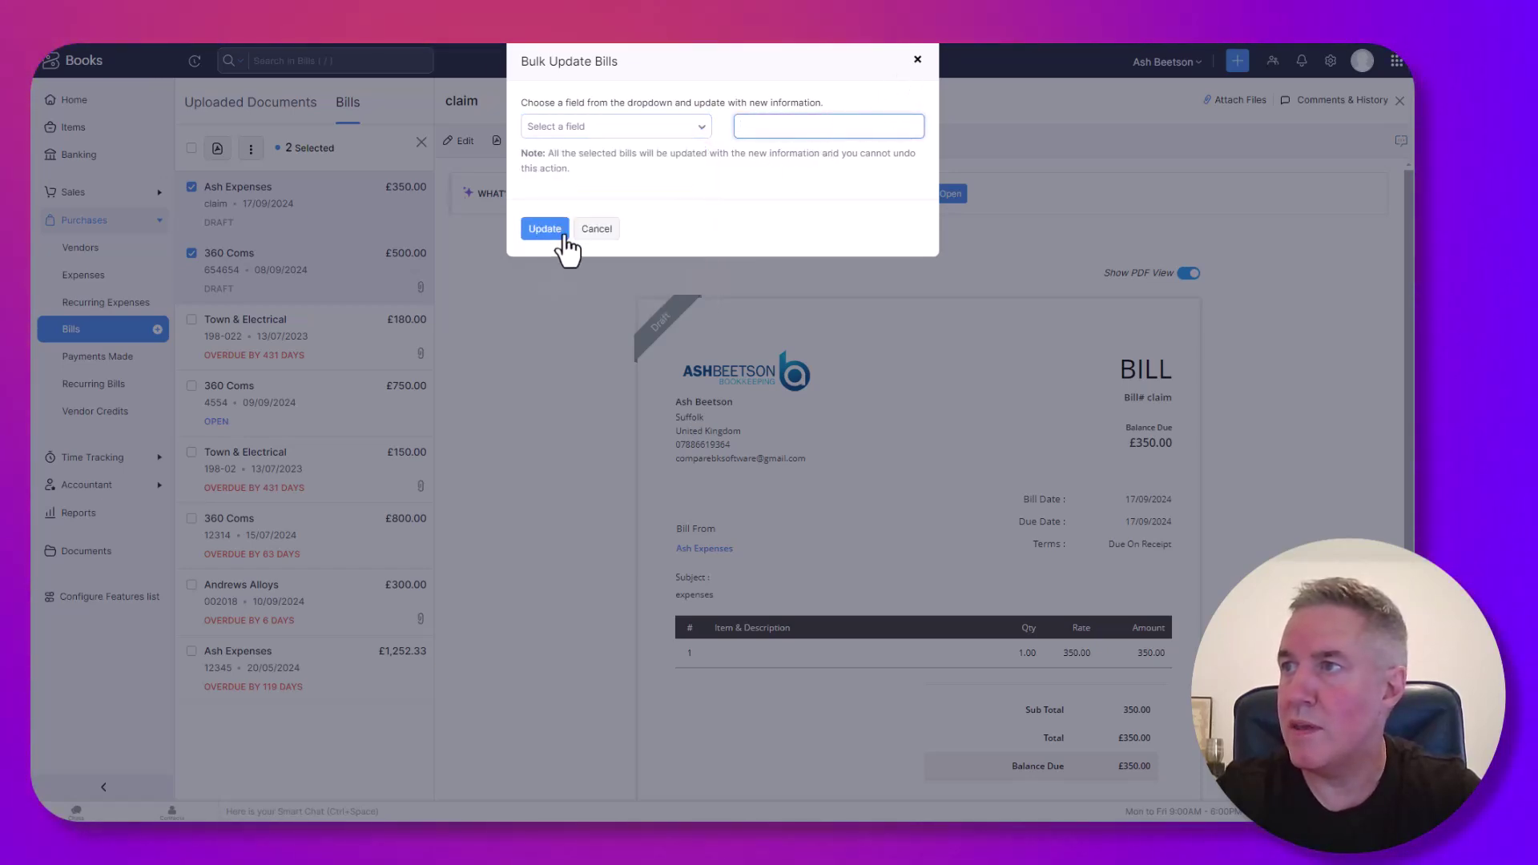
pyautogui.click(595, 231)
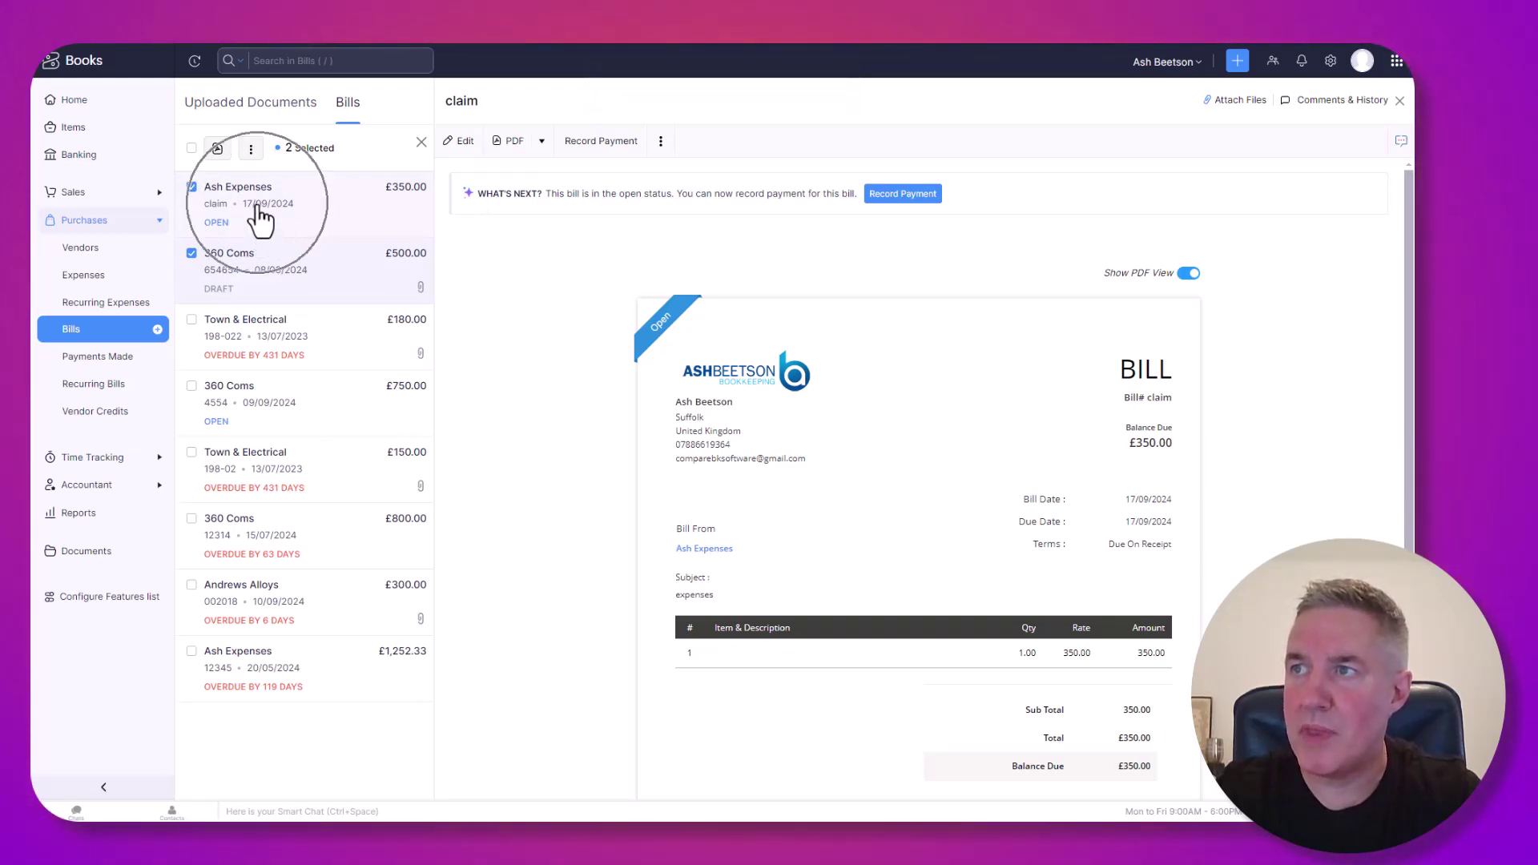
# Step: Convert the draft 360 Coms bill to open status, and go to the documents area
pyautogui.click(258, 276)
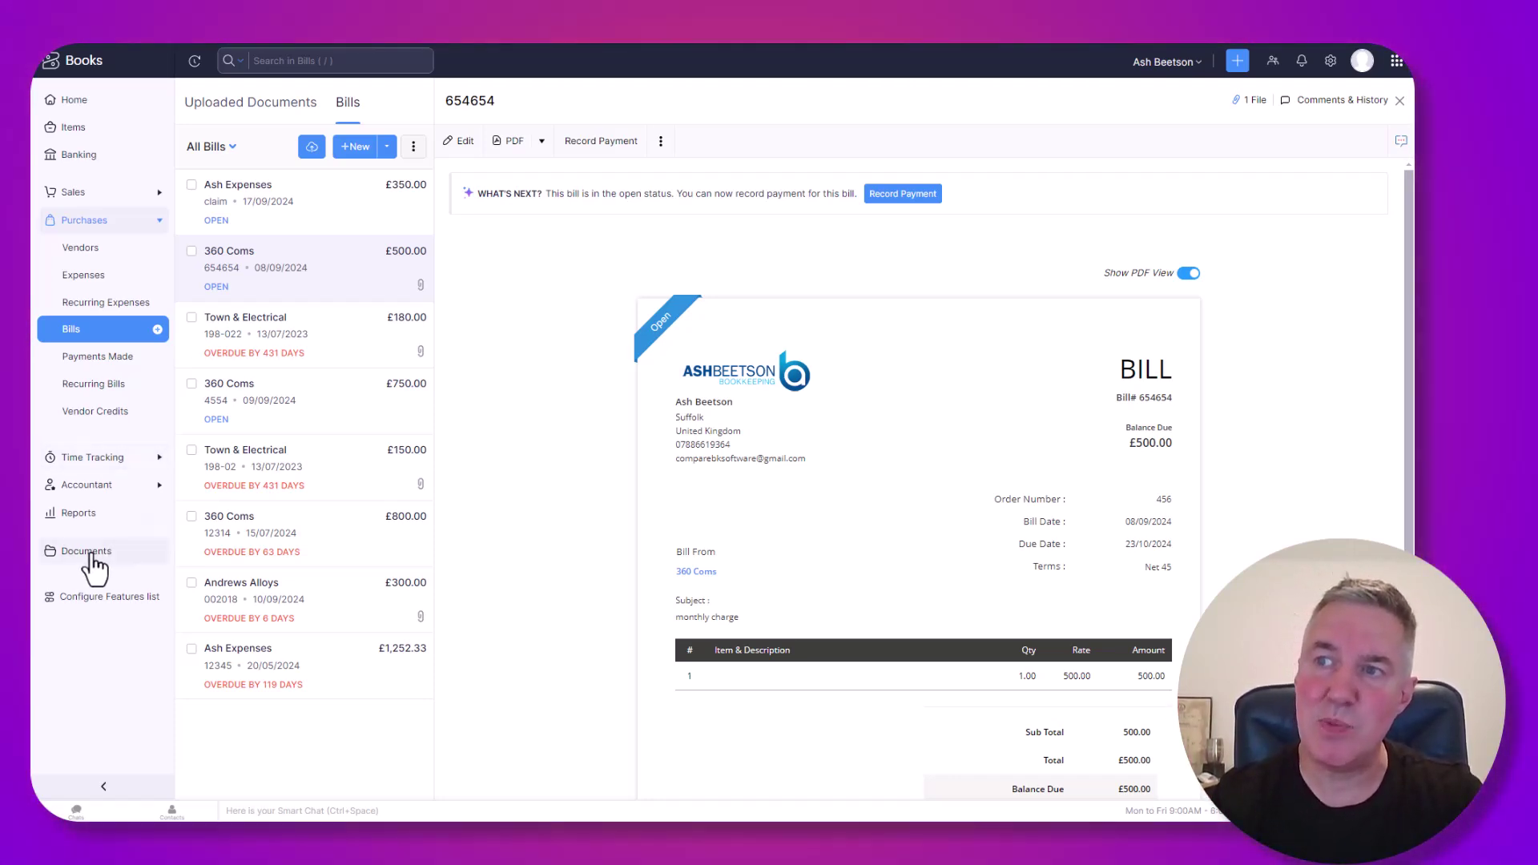
pyautogui.click(92, 552)
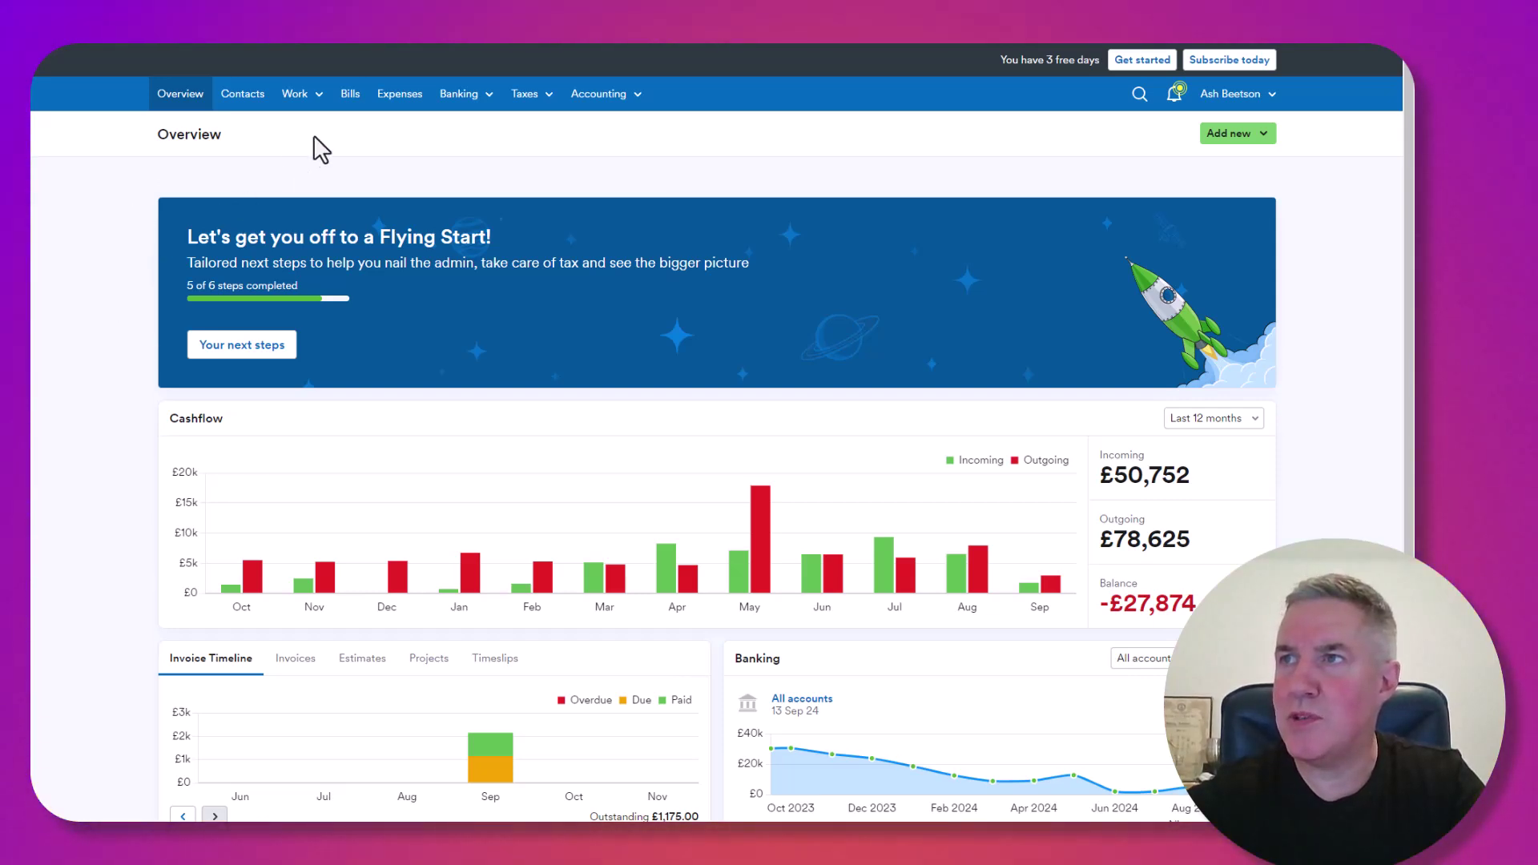
# Step: Switch to FreeAgent and start a new bill, choosing the second supplier contact and entering the reference "Expenses 4"
pyautogui.click(351, 93)
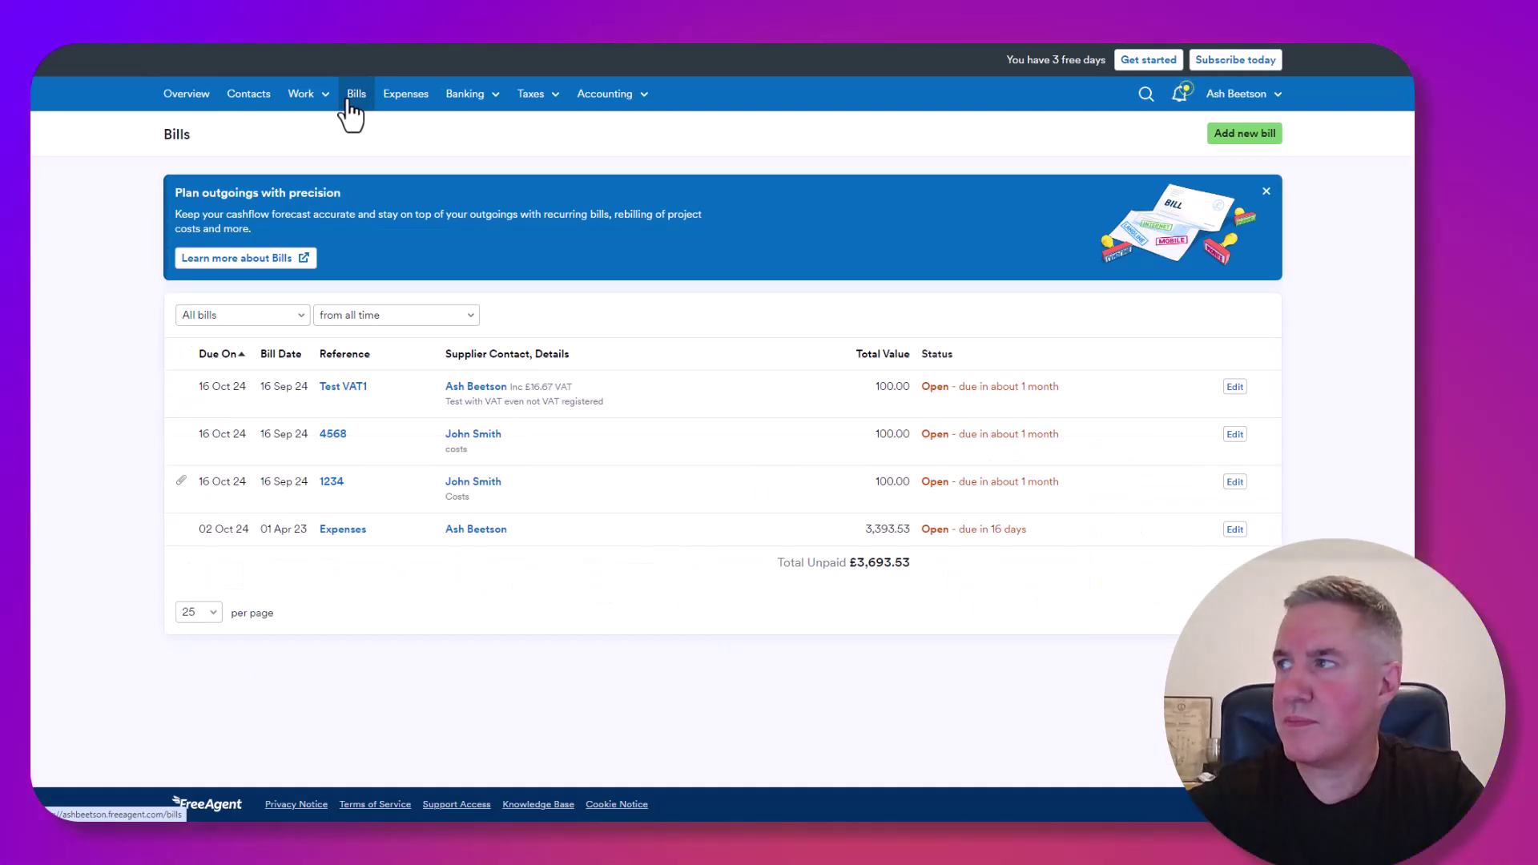
pyautogui.click(1237, 136)
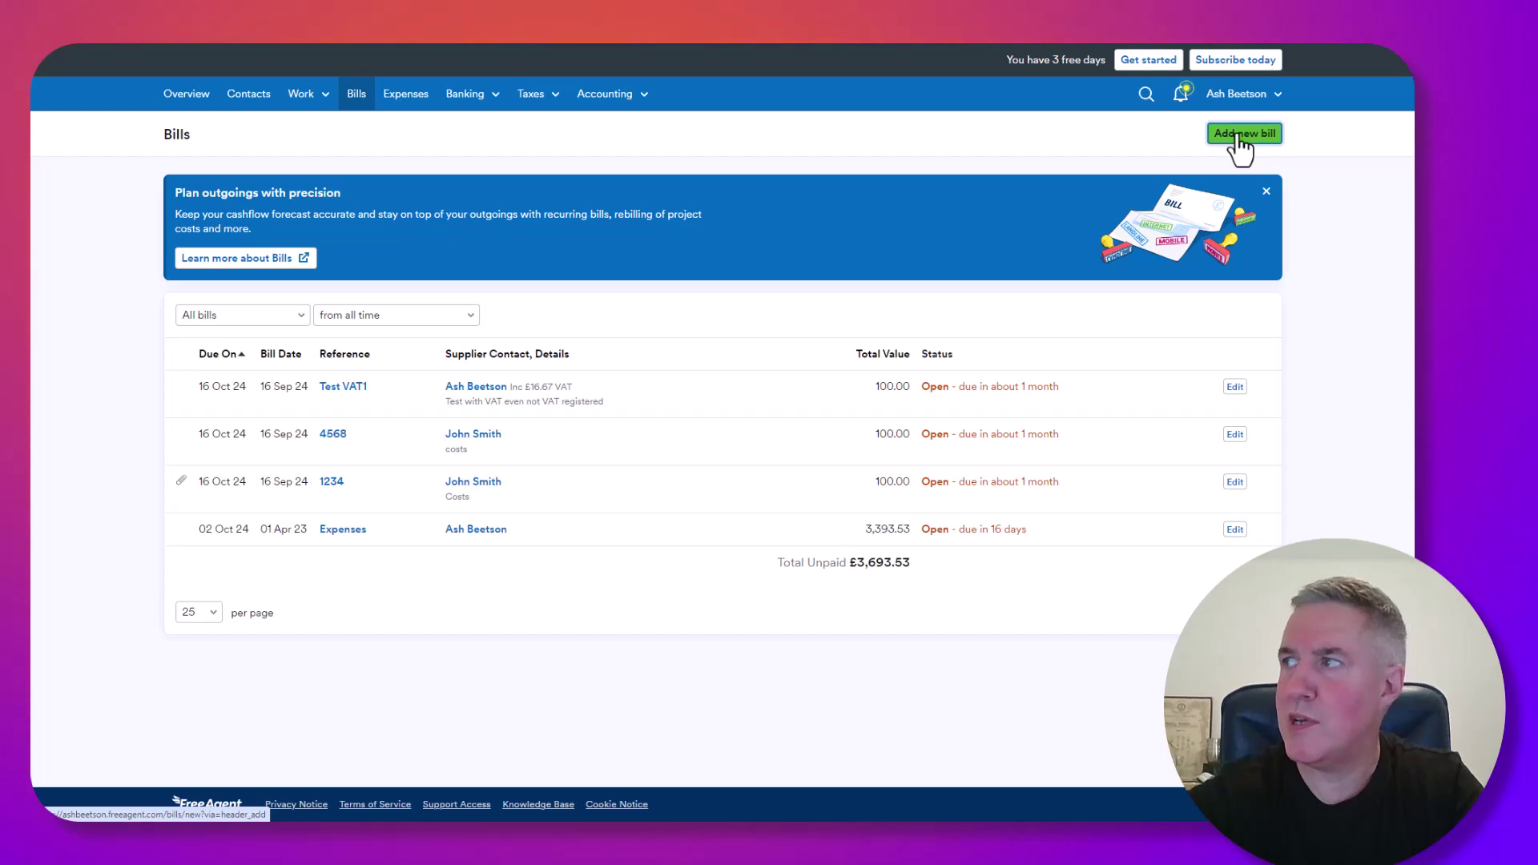
pyautogui.click(432, 230)
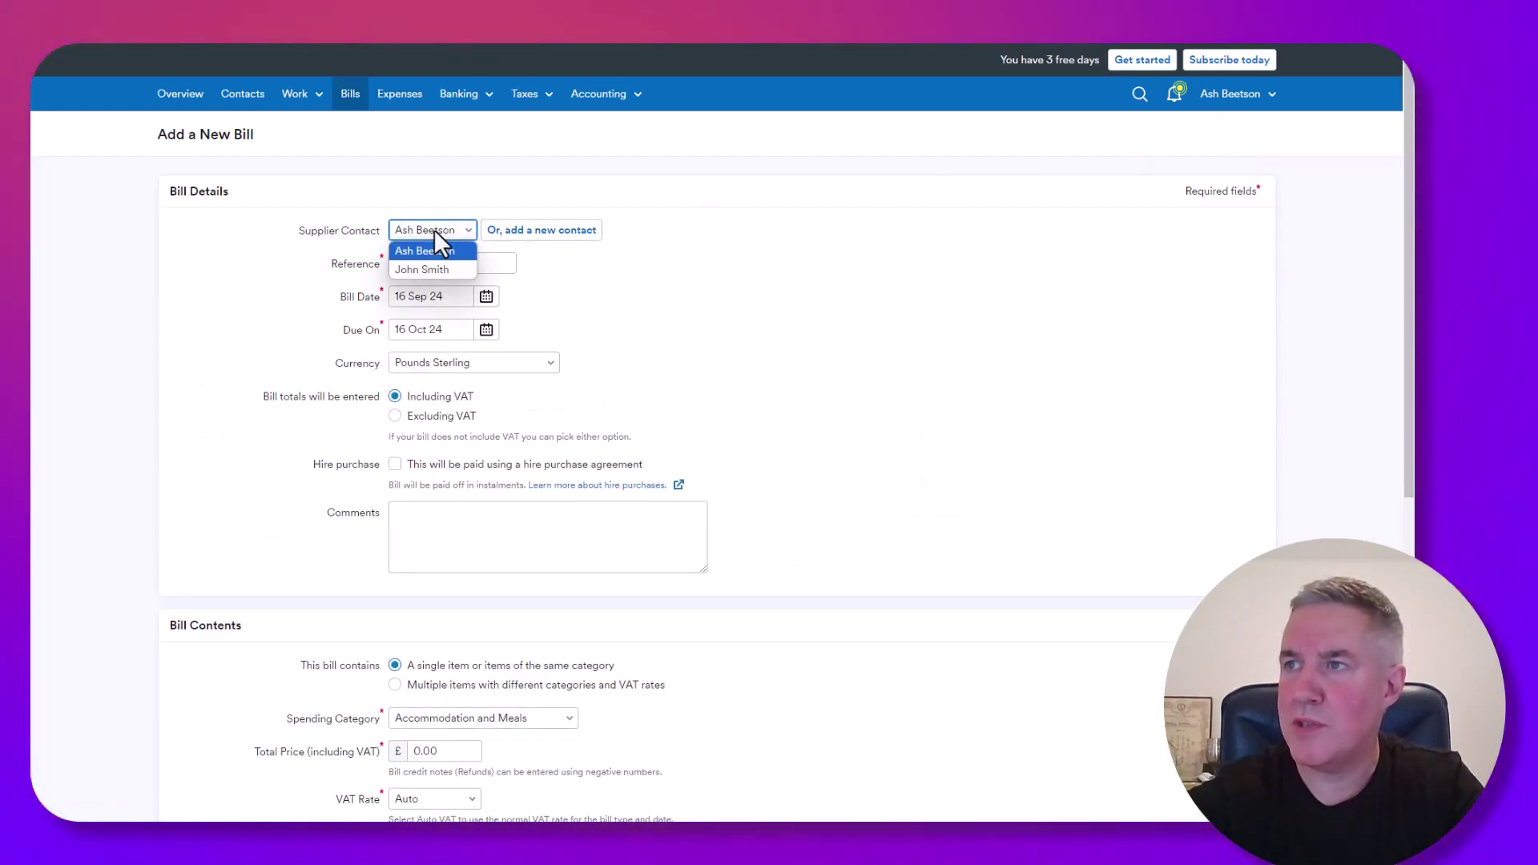
pyautogui.click(419, 269)
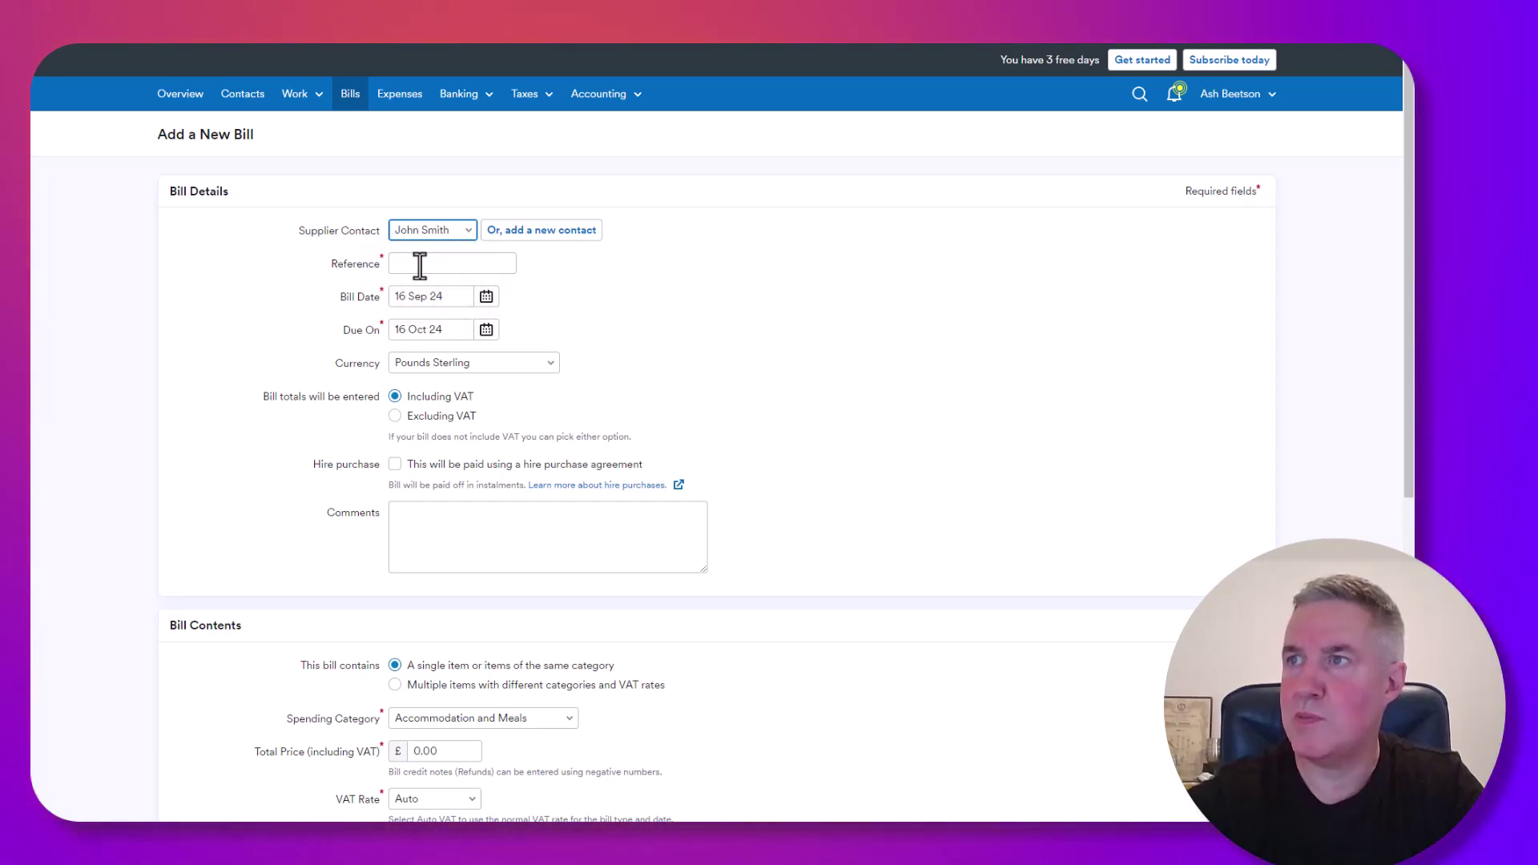
pyautogui.click(419, 265)
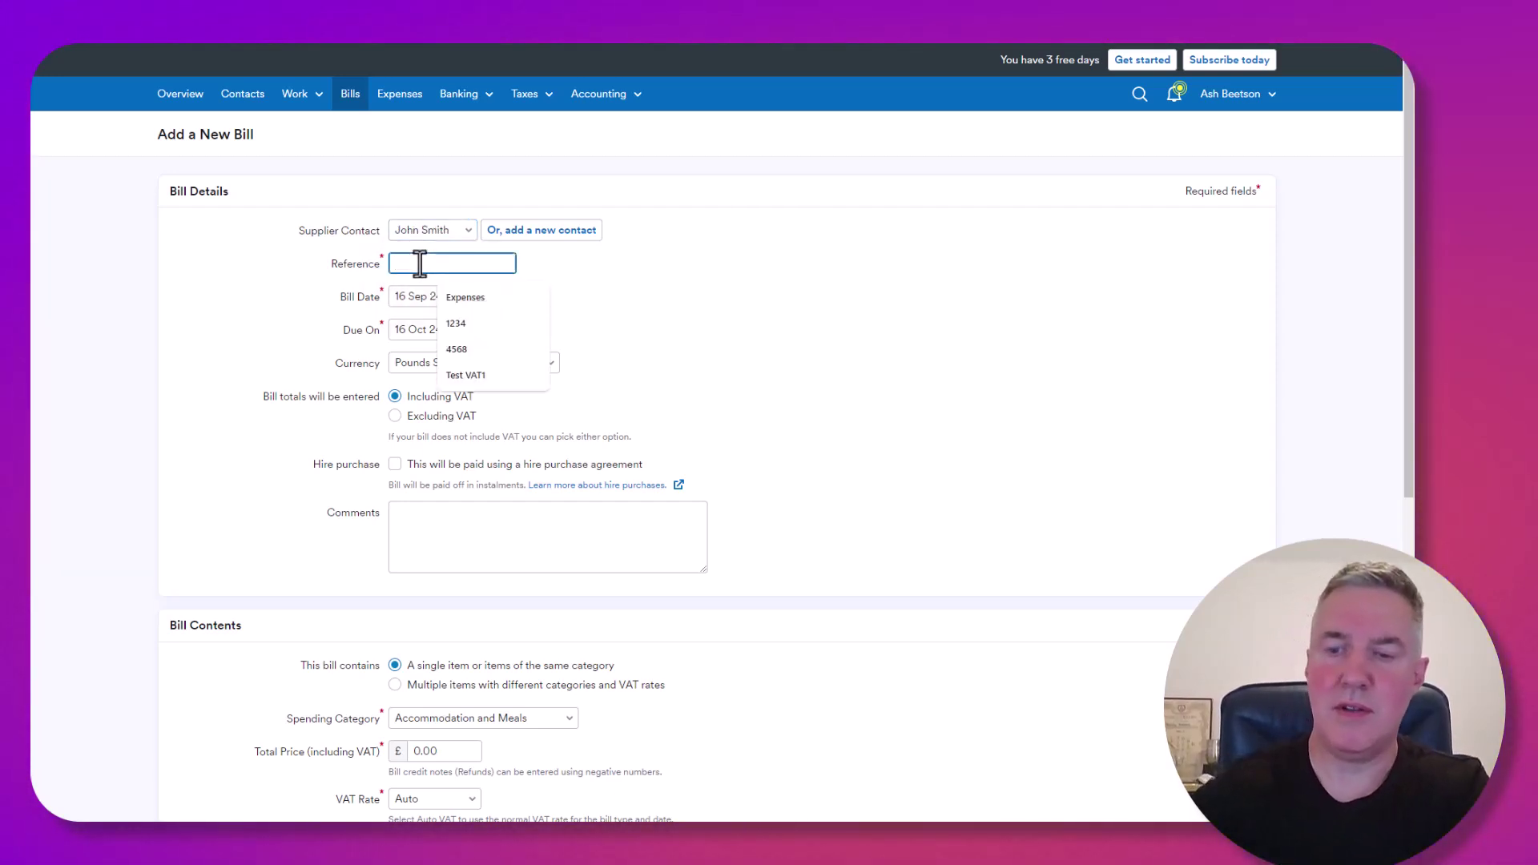
pyautogui.write('Expense')
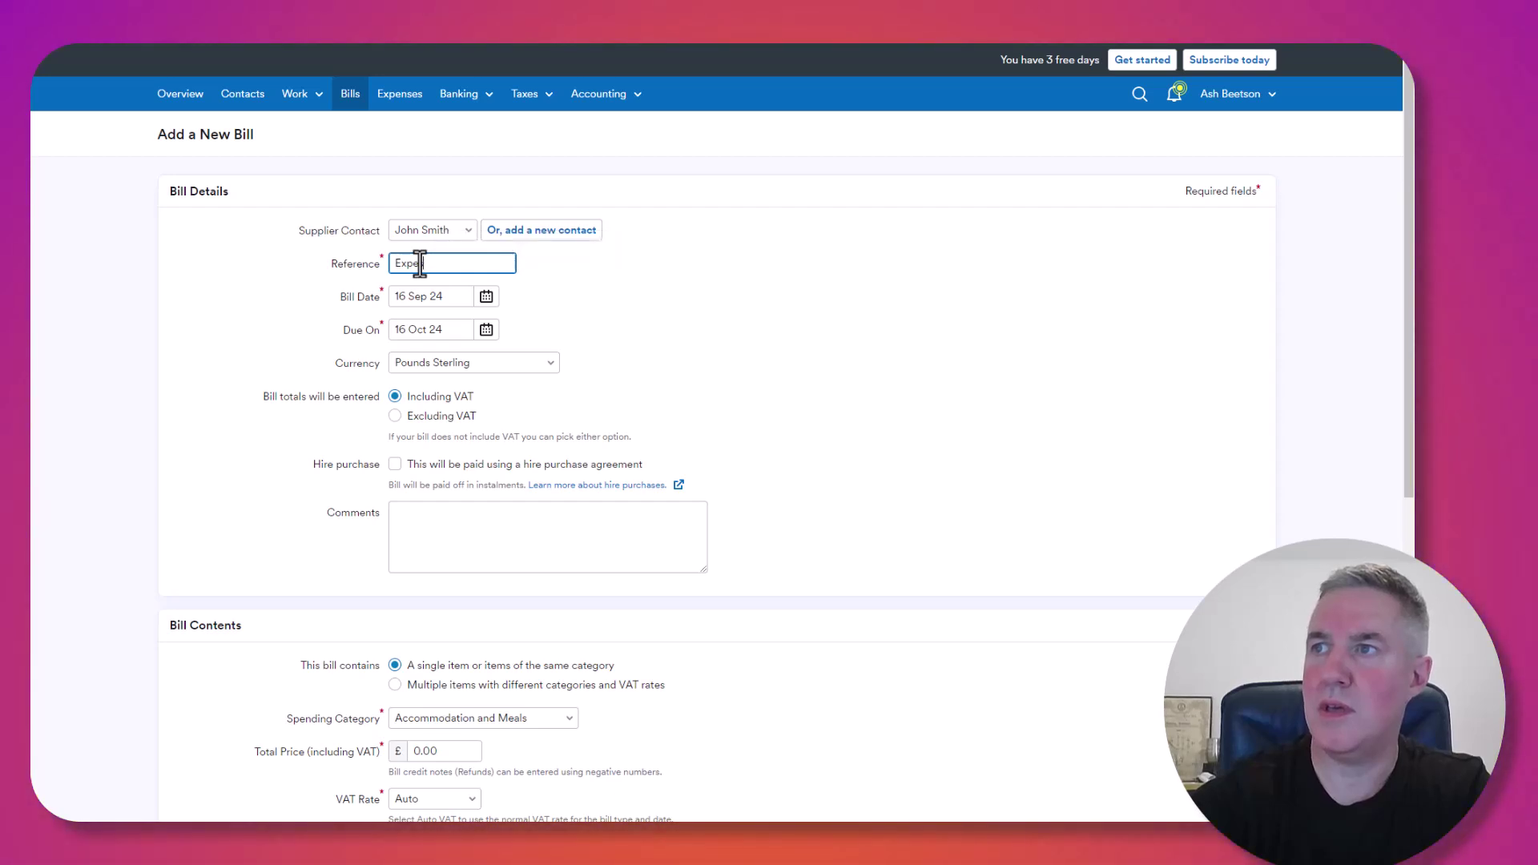
pyautogui.write('s ')
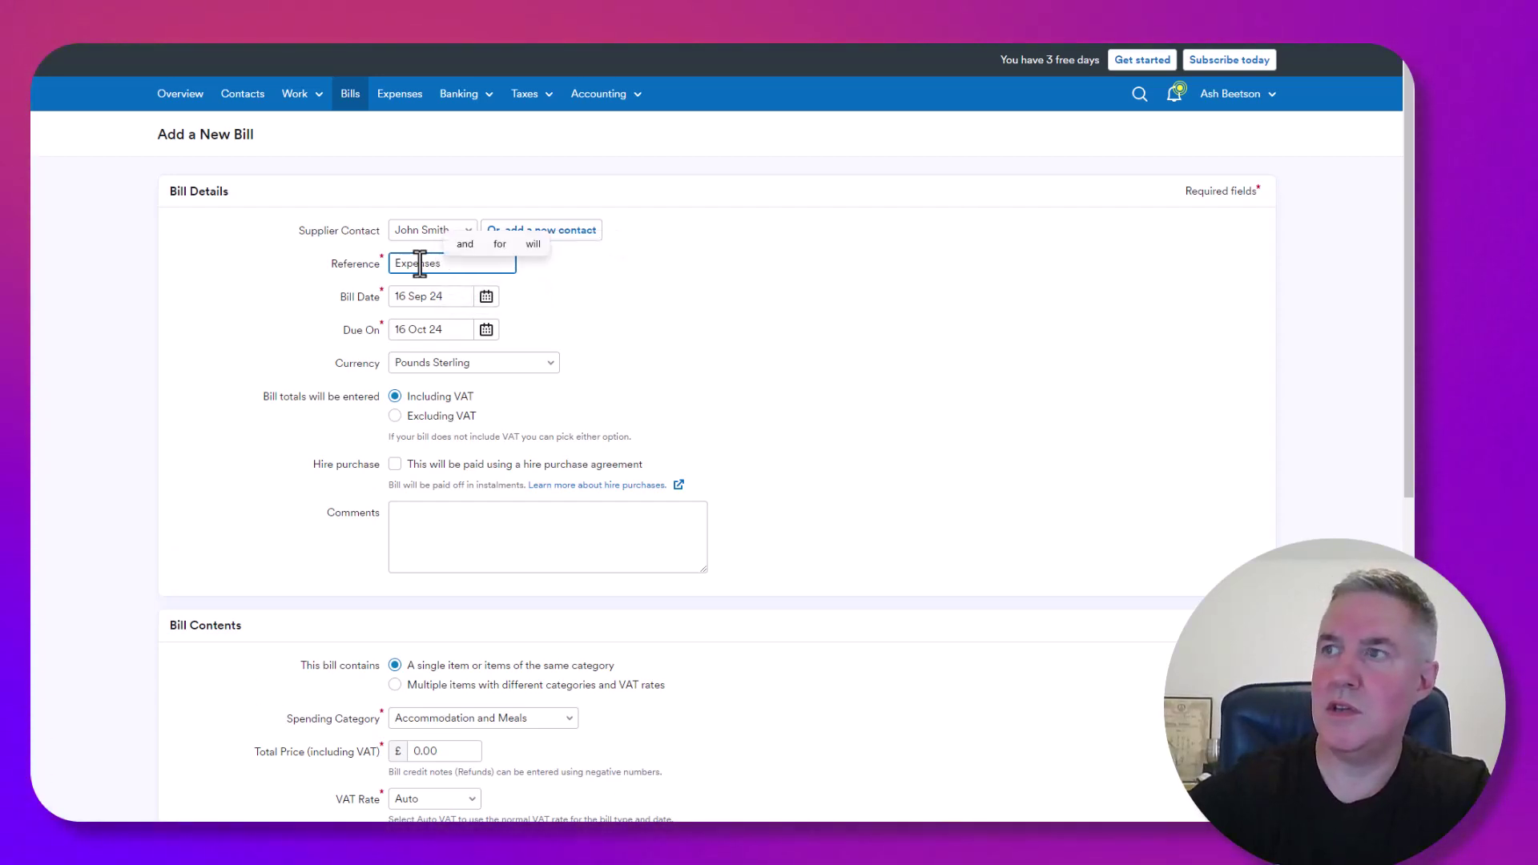
pyautogui.write('4')
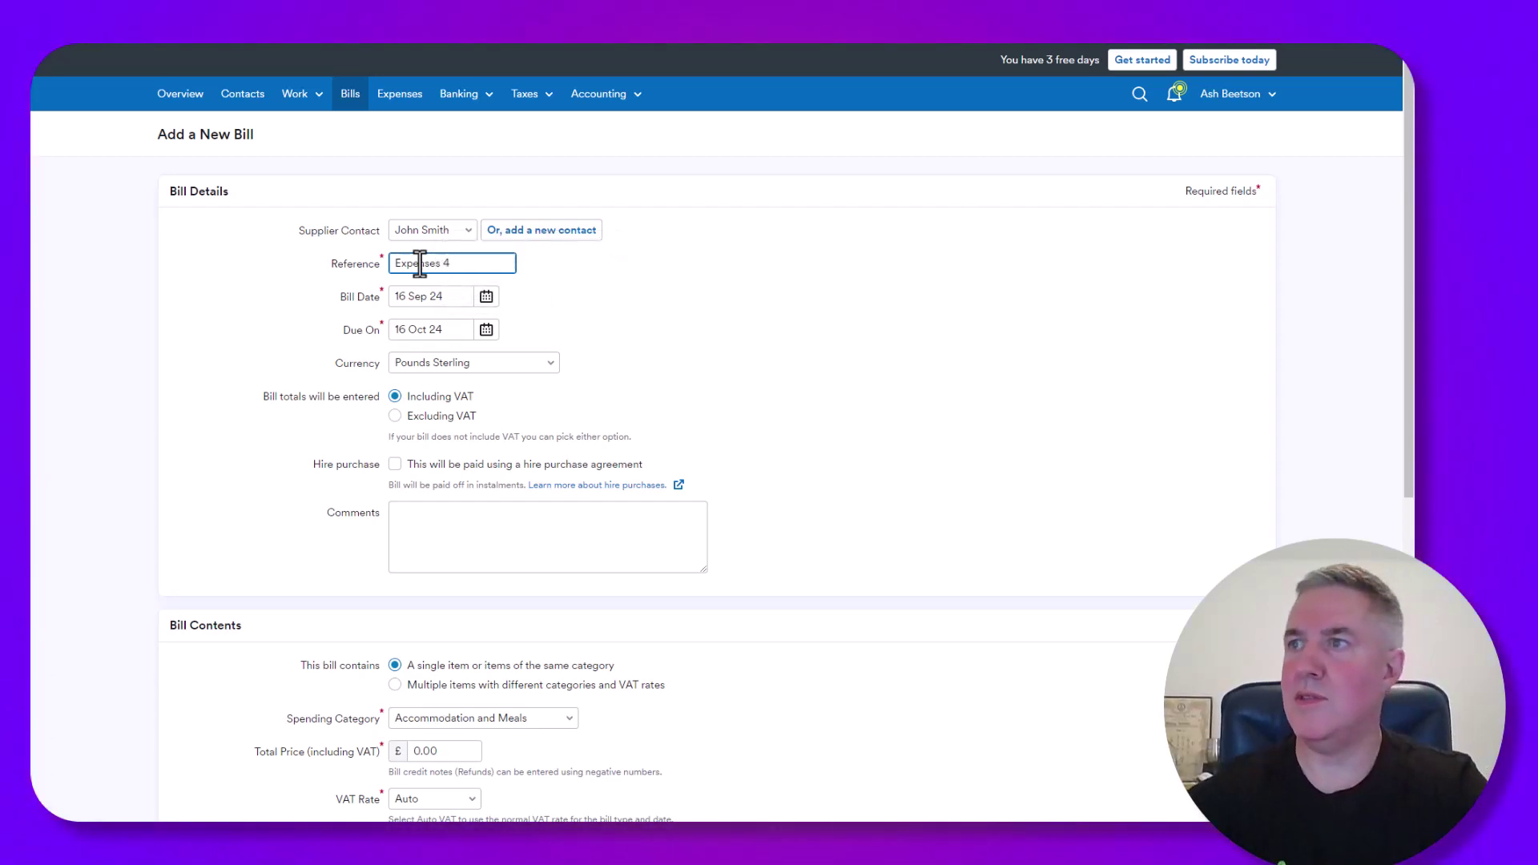
# Step: Set the bill's due date to 18 Oct 24 and choose totals including VAT
pyautogui.click(486, 329)
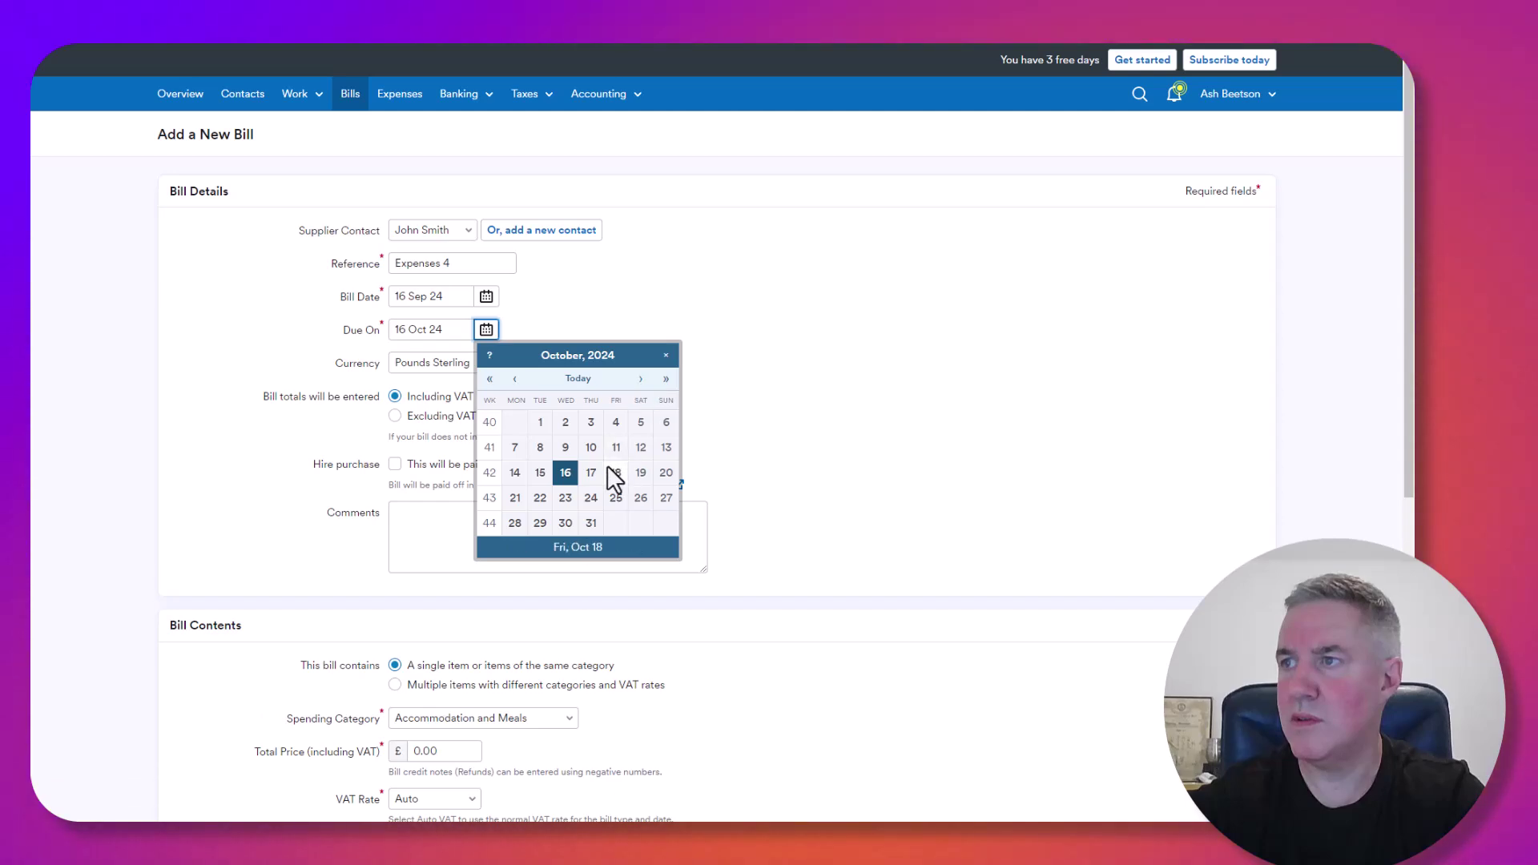
pyautogui.click(613, 473)
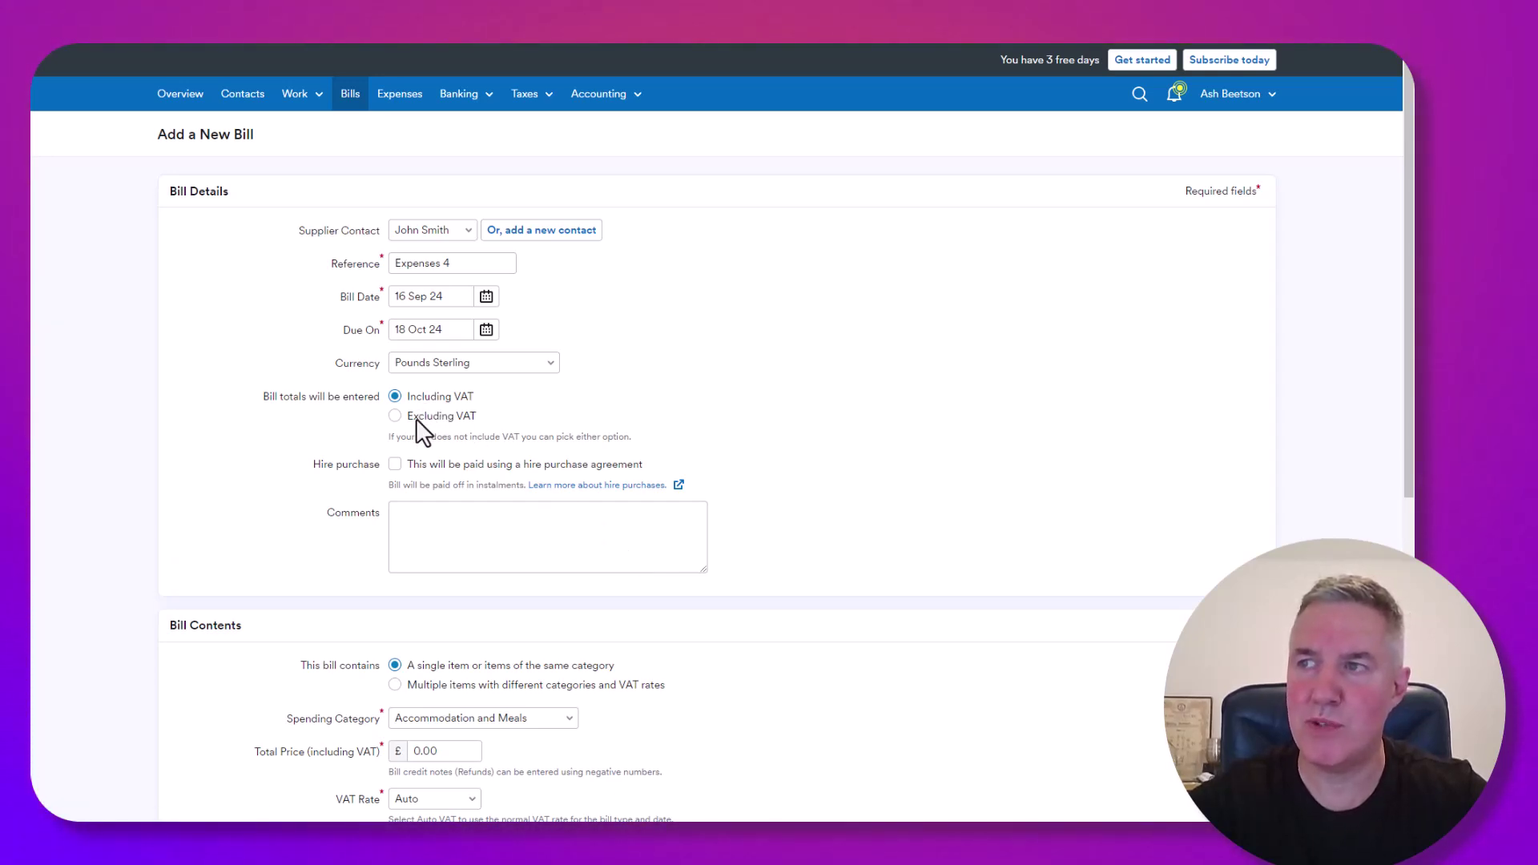
pyautogui.click(392, 400)
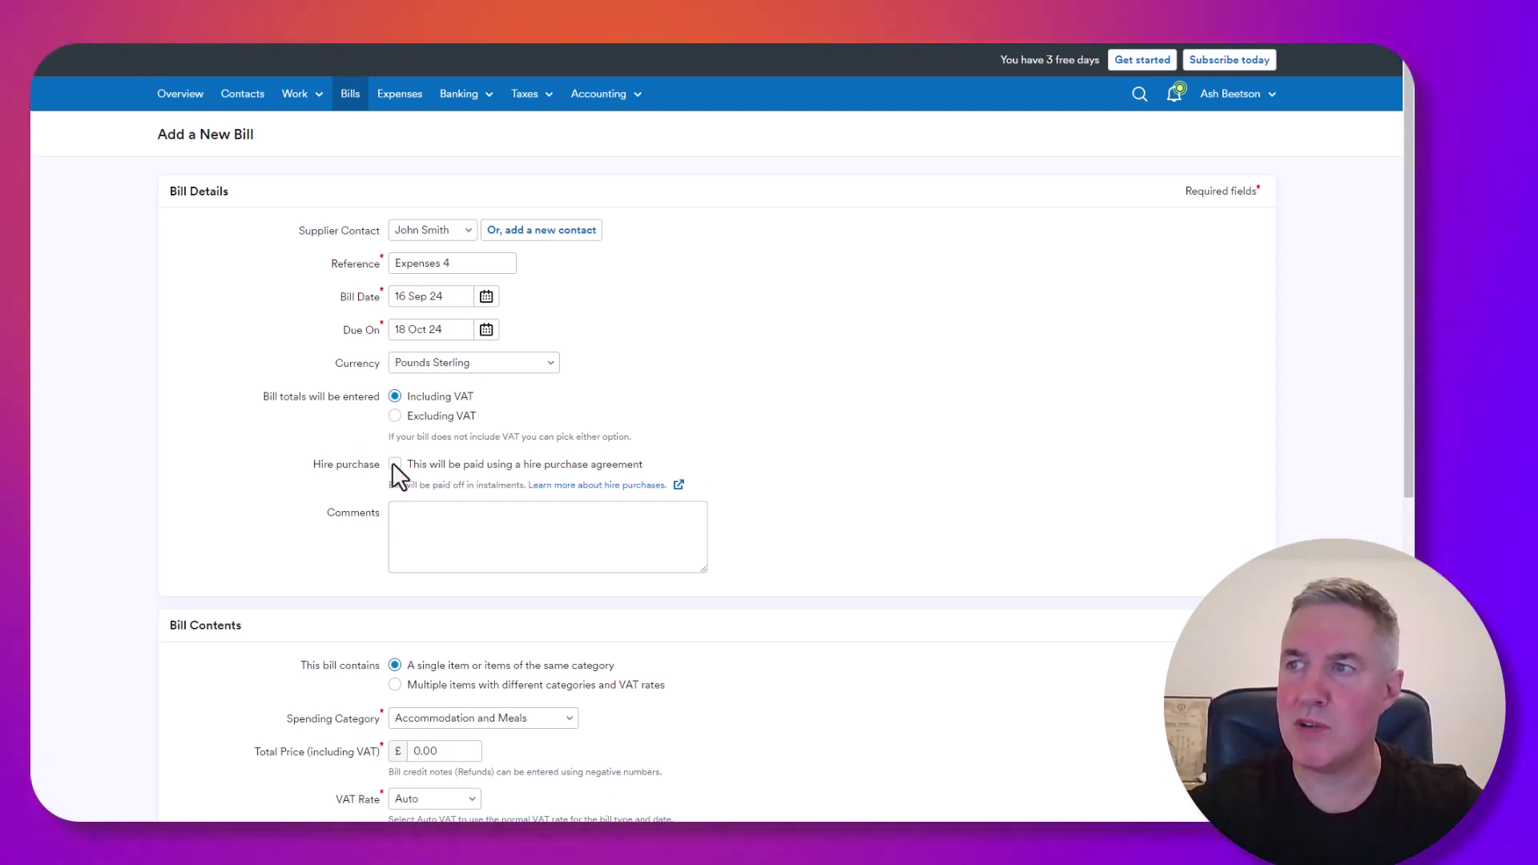
# Step: Enter "expense claim" as the bill's comment
pyautogui.click(414, 521)
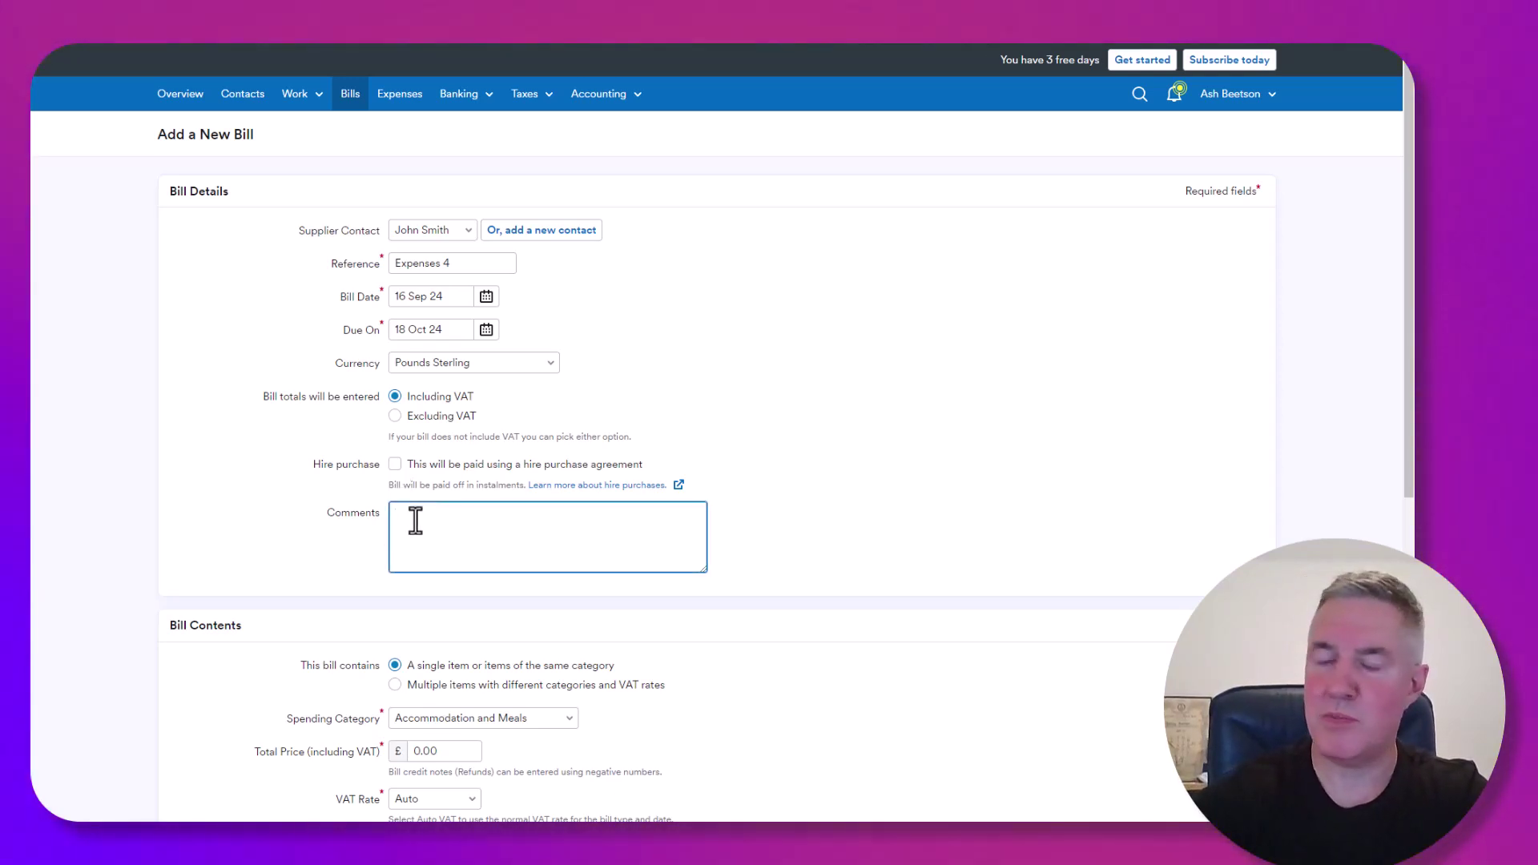
pyautogui.write('expense c')
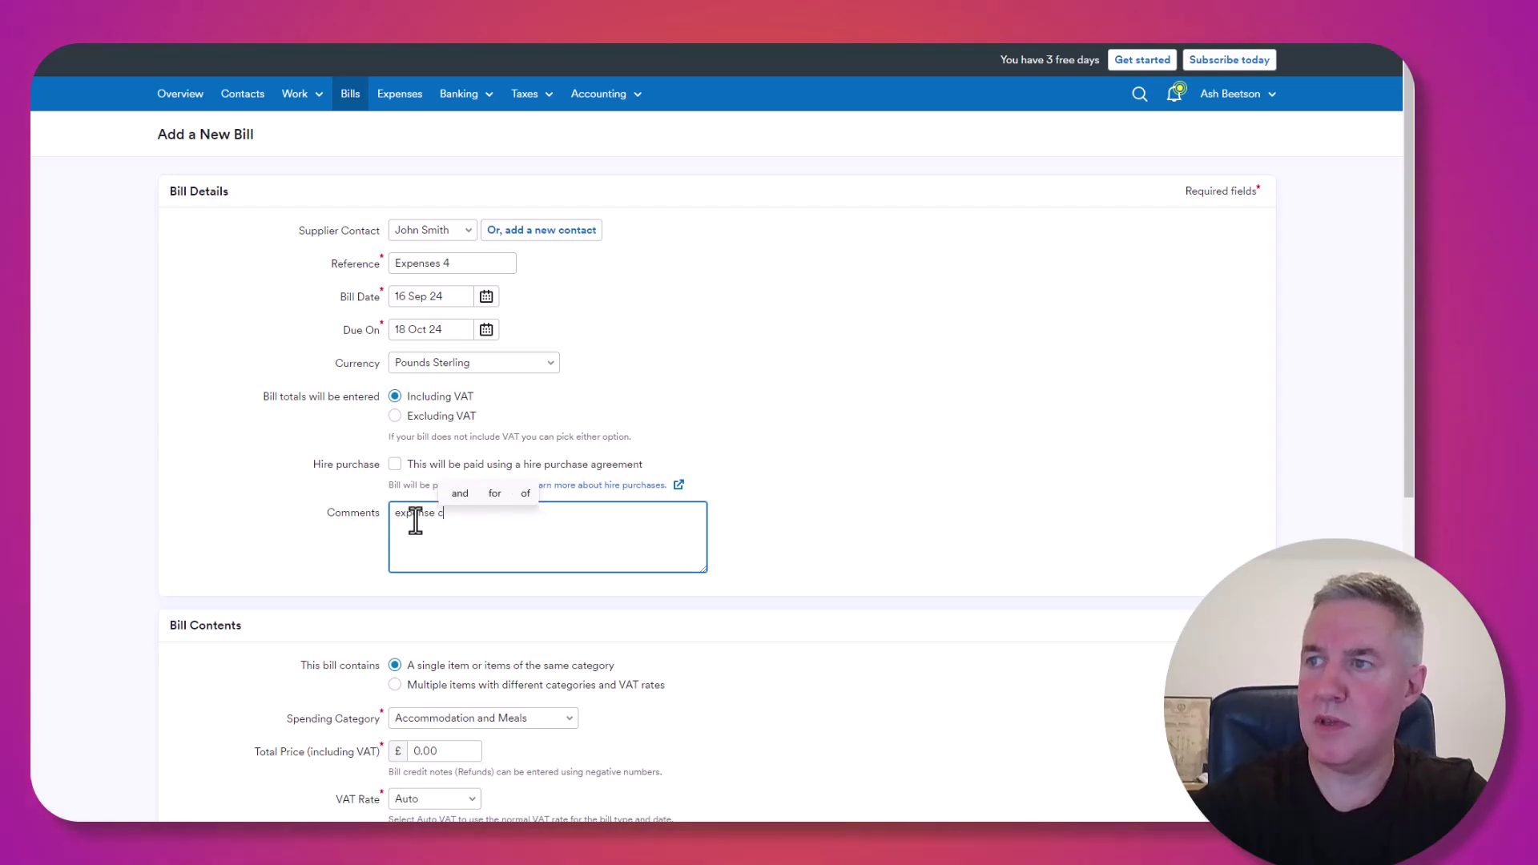
pyautogui.write('laiim')
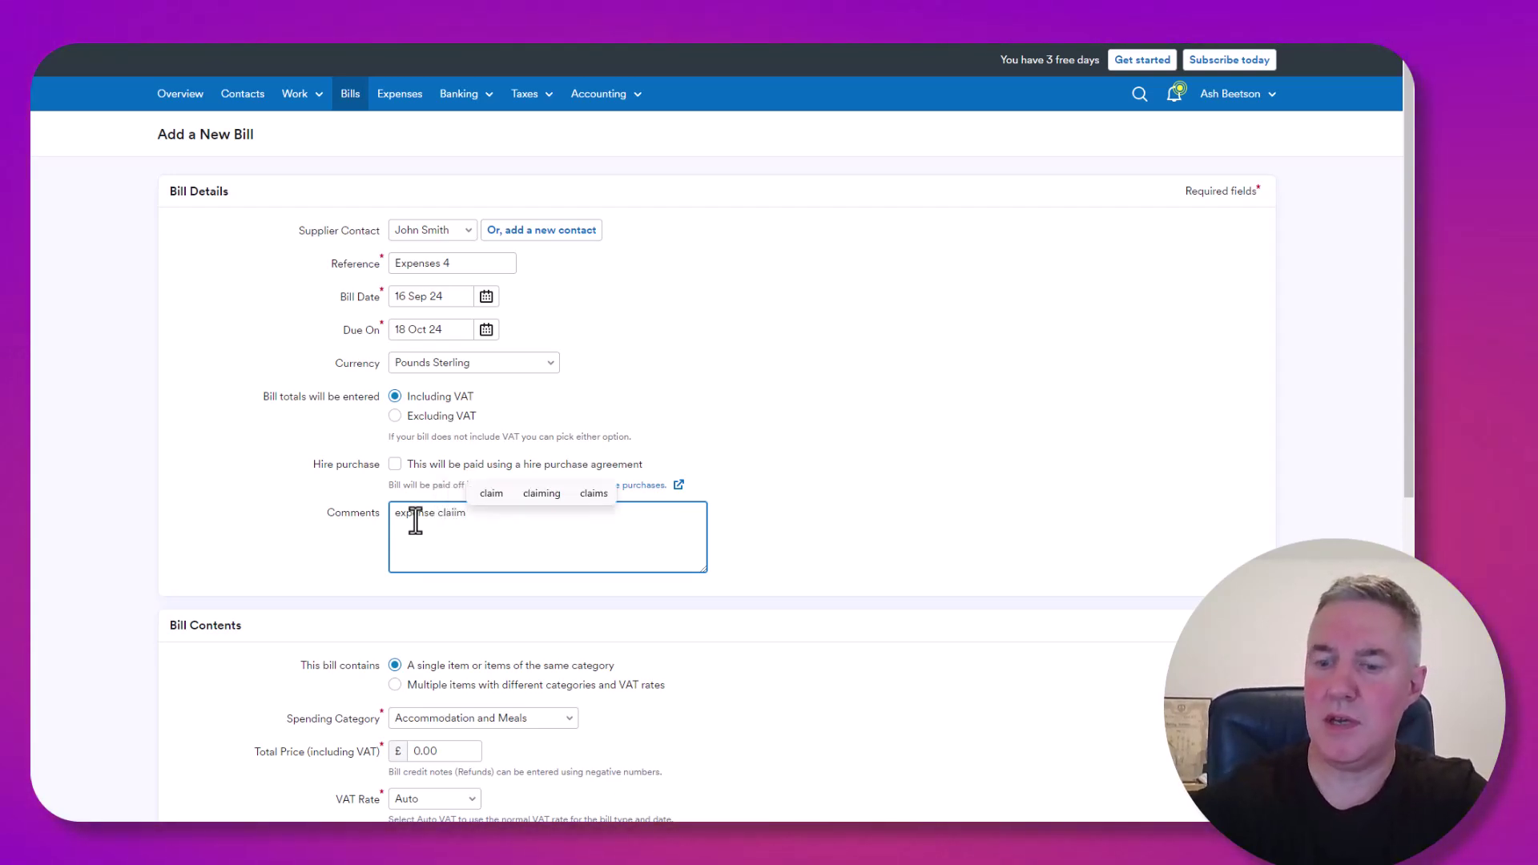
pyautogui.press('BackSpace')
pyautogui.press('BackSpace')
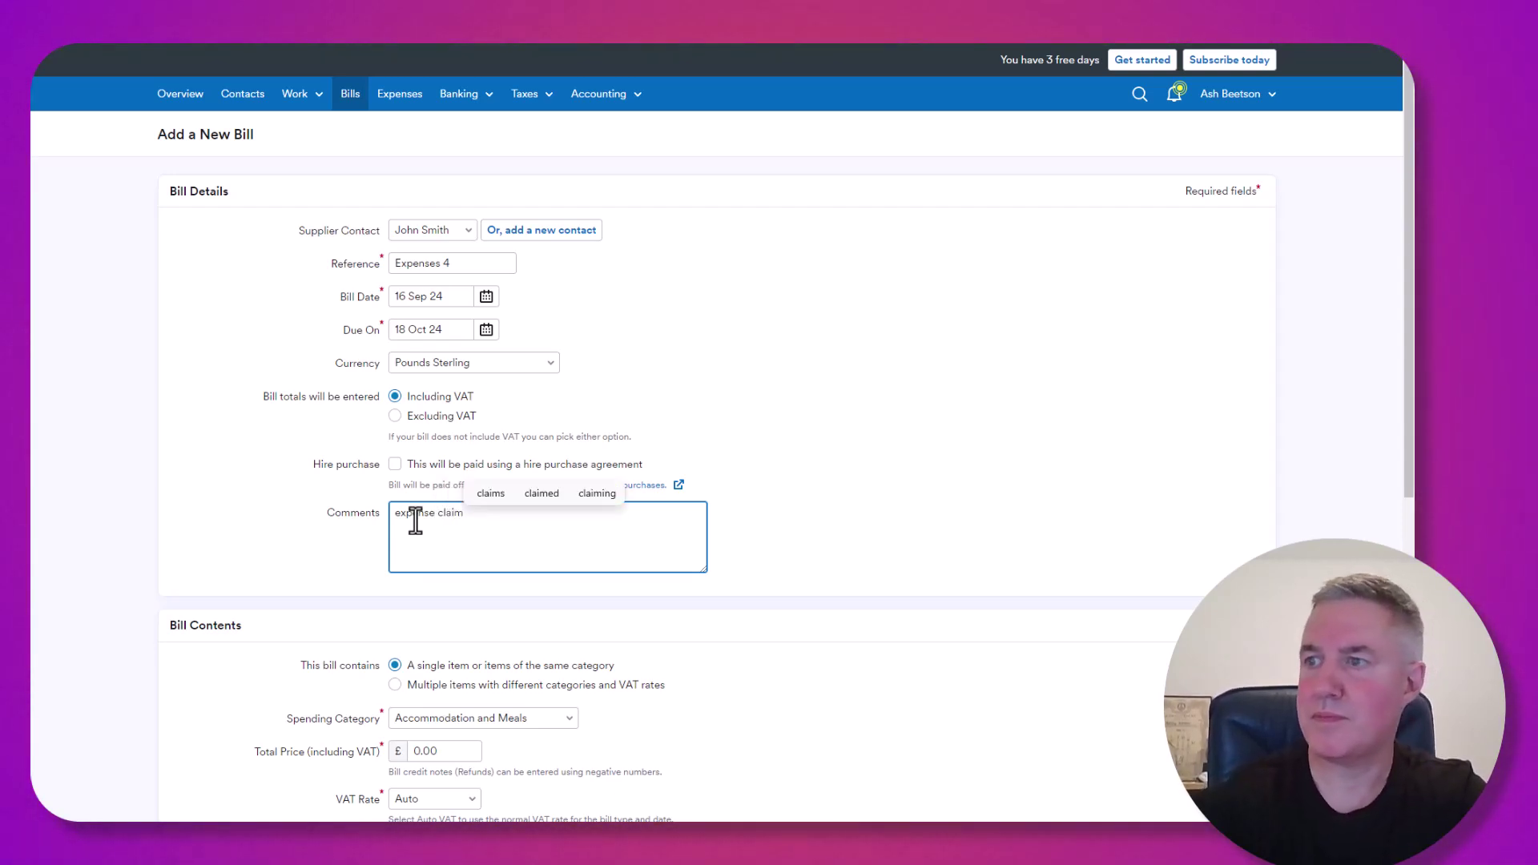
pyautogui.scroll(-2, 541, 607)
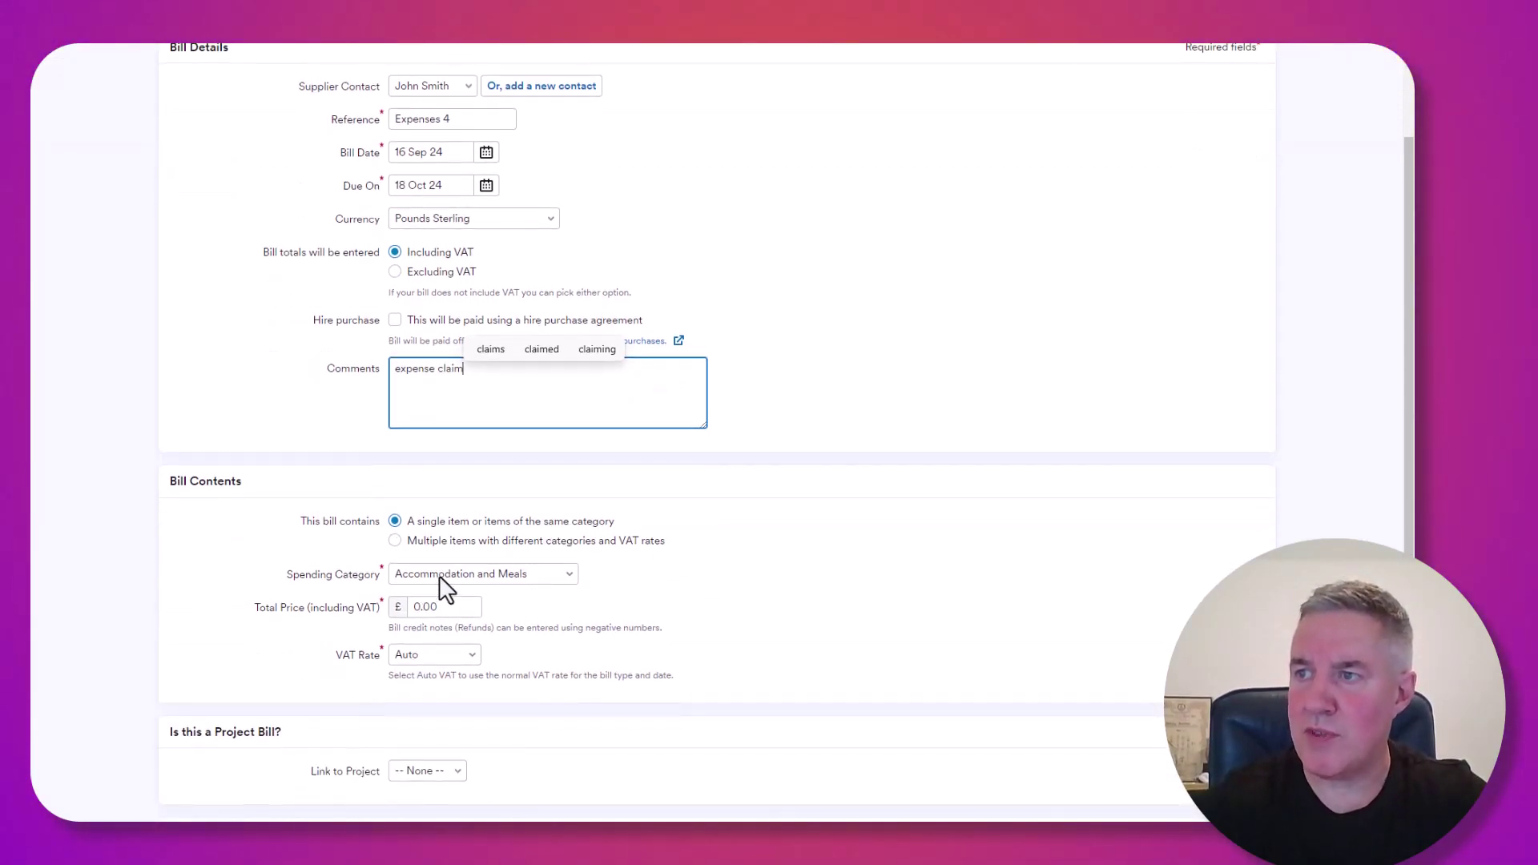
# Step: Keep the bill as a single item under Accommodation and Meals, with a total price of £58.75 including VAT and a 20% VAT rate
pyautogui.click(394, 541)
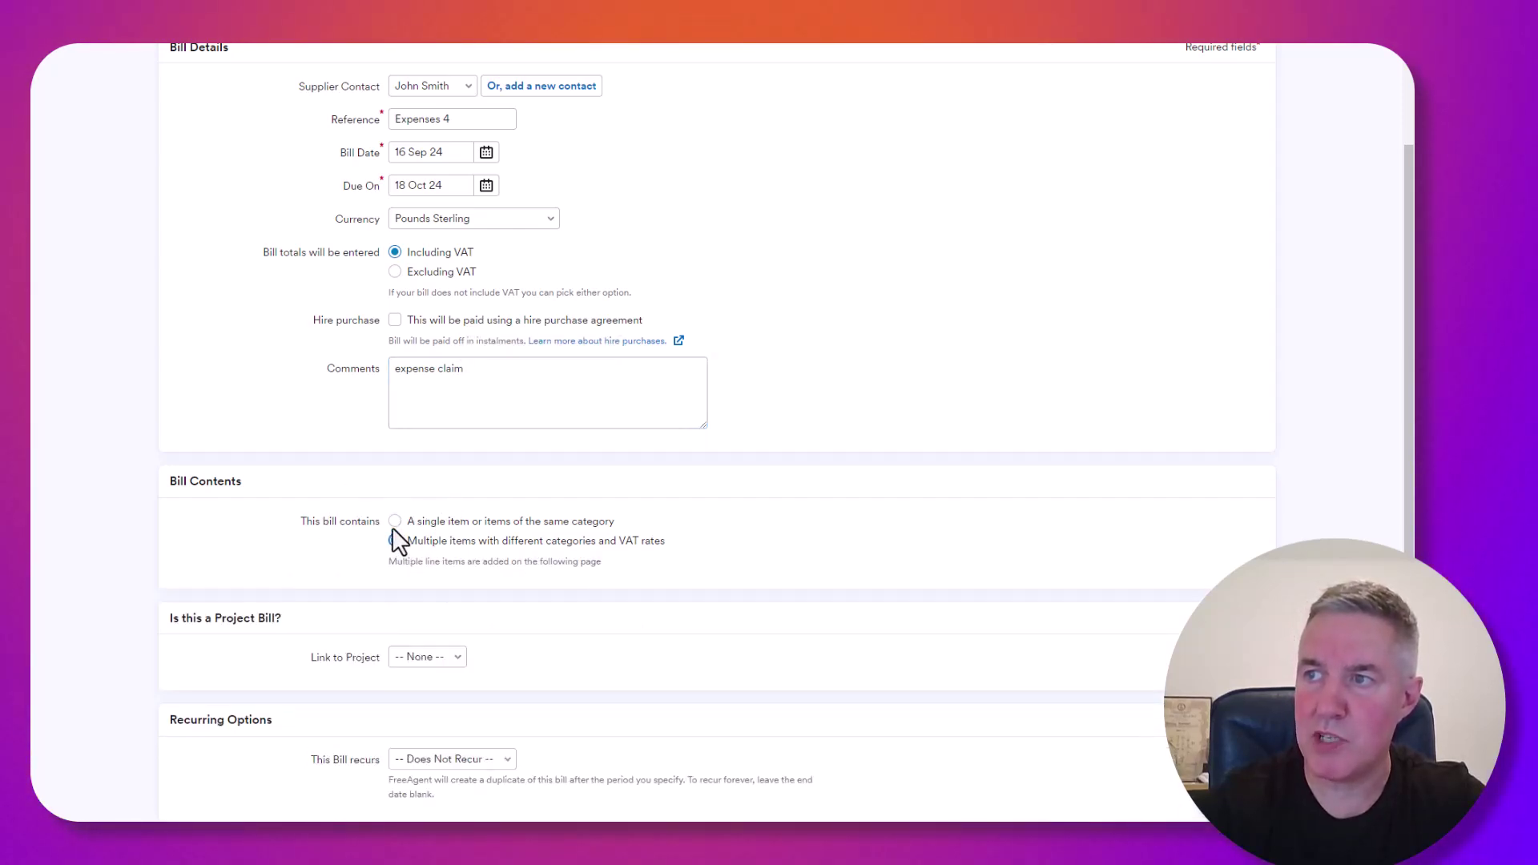
pyautogui.click(394, 522)
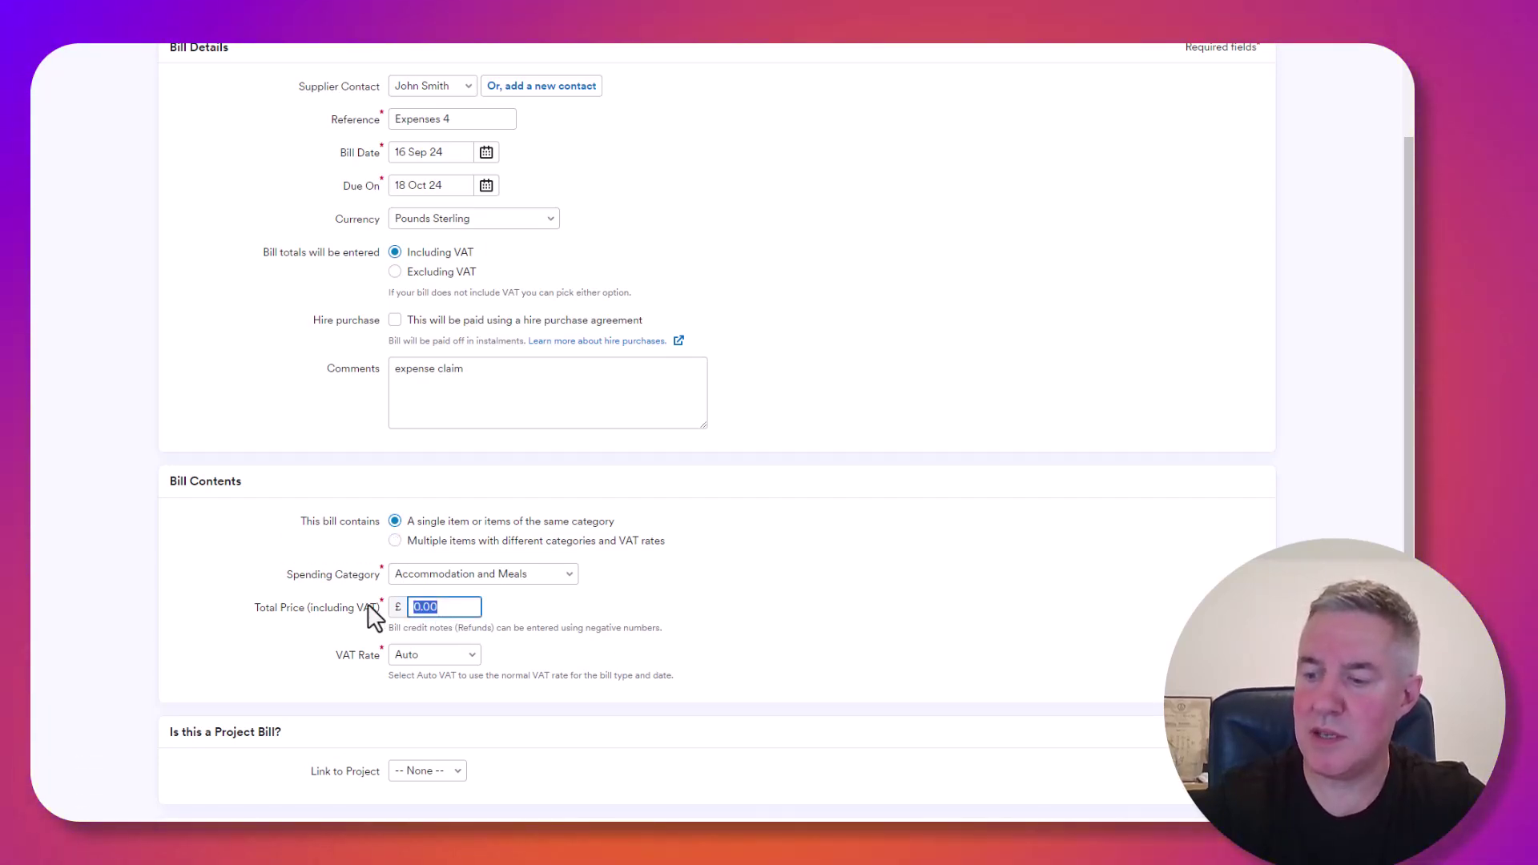
pyautogui.write('58')
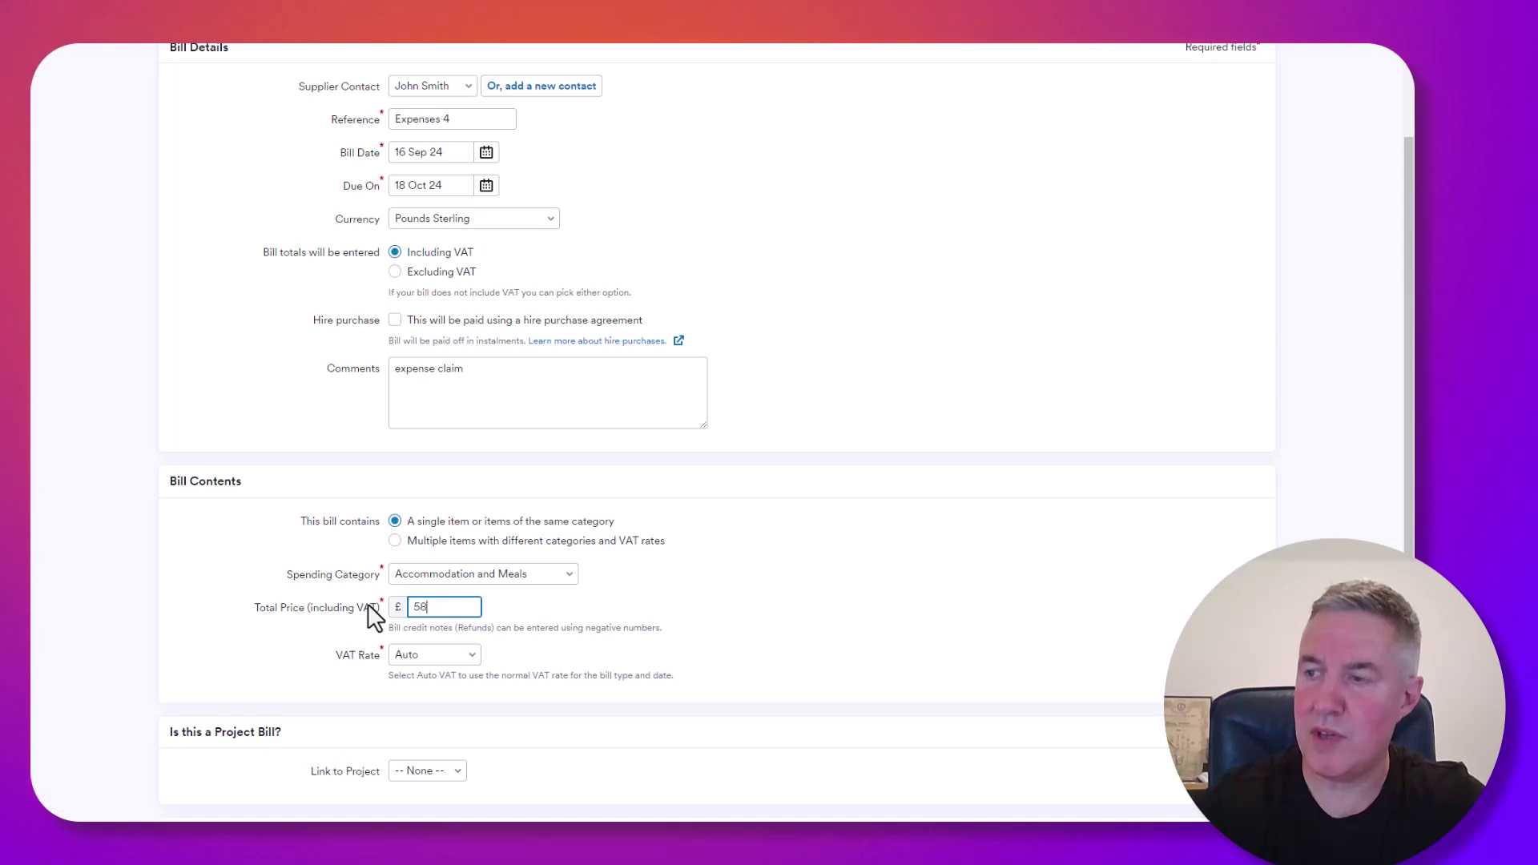
pyautogui.write('.75')
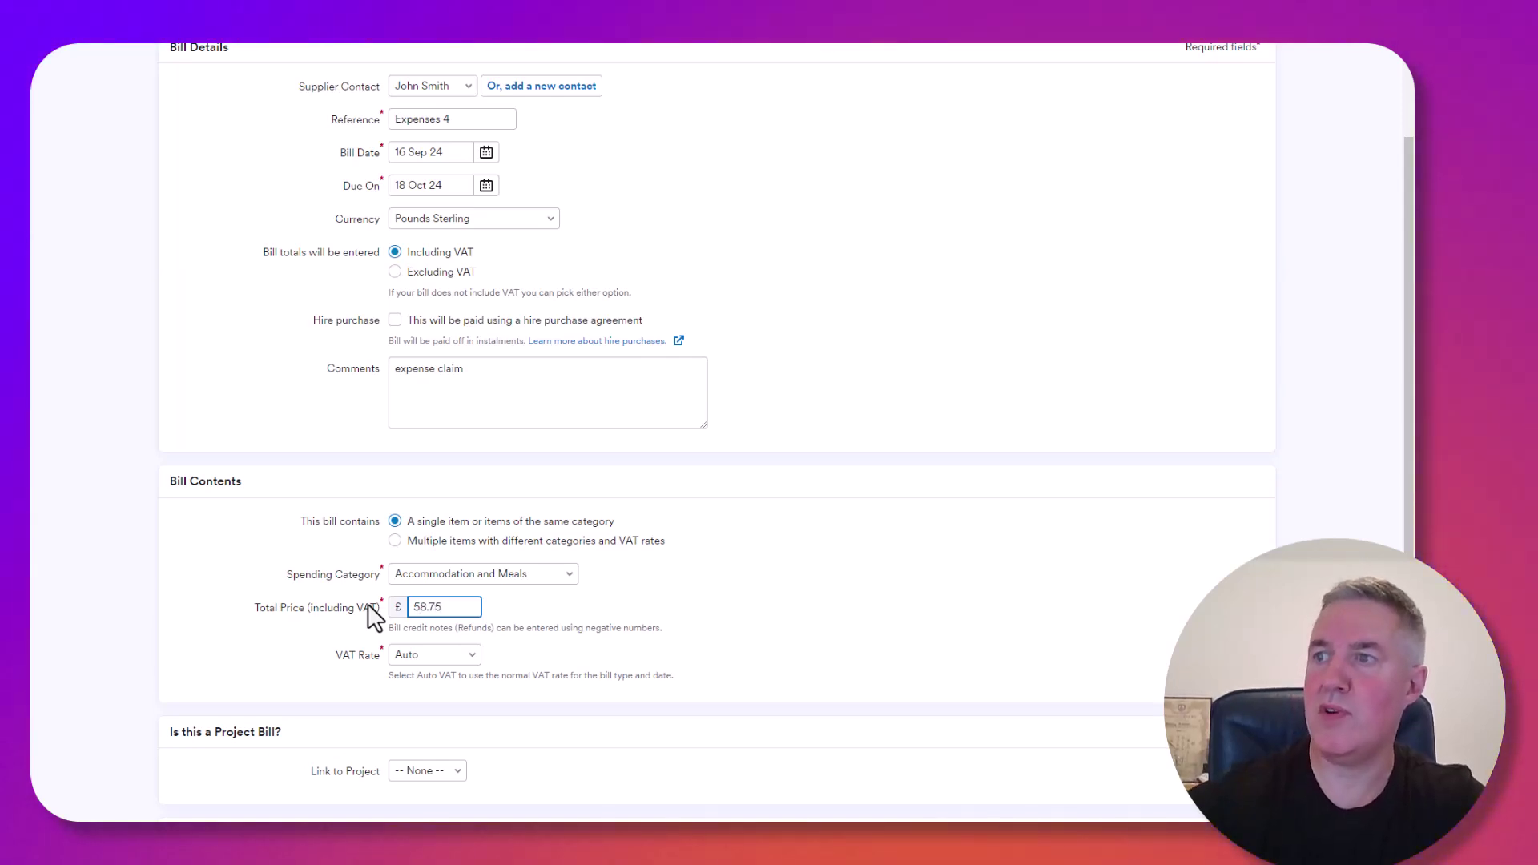
pyautogui.click(435, 655)
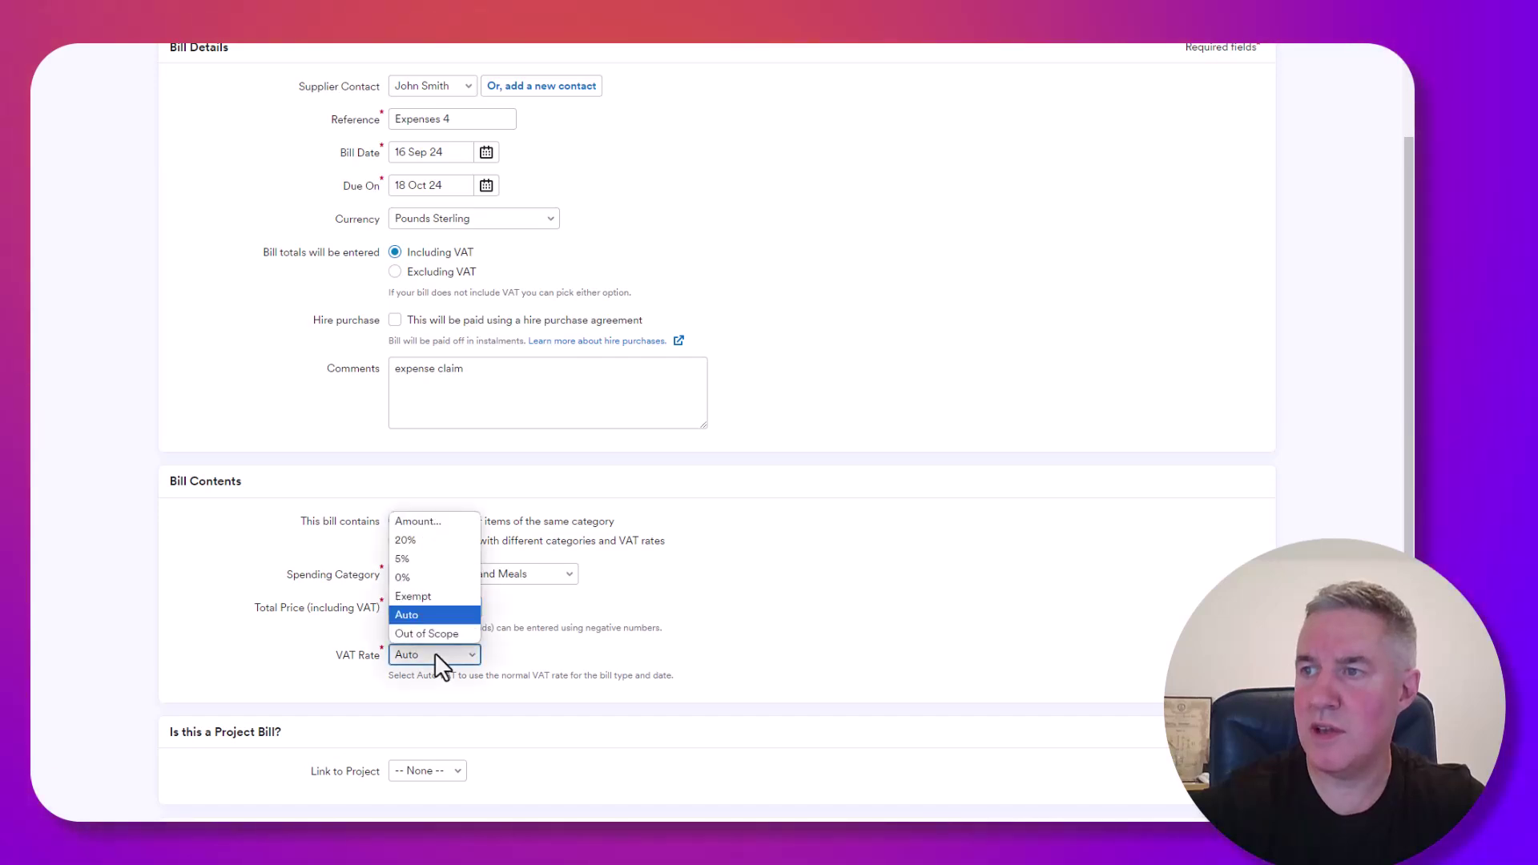
pyautogui.click(425, 538)
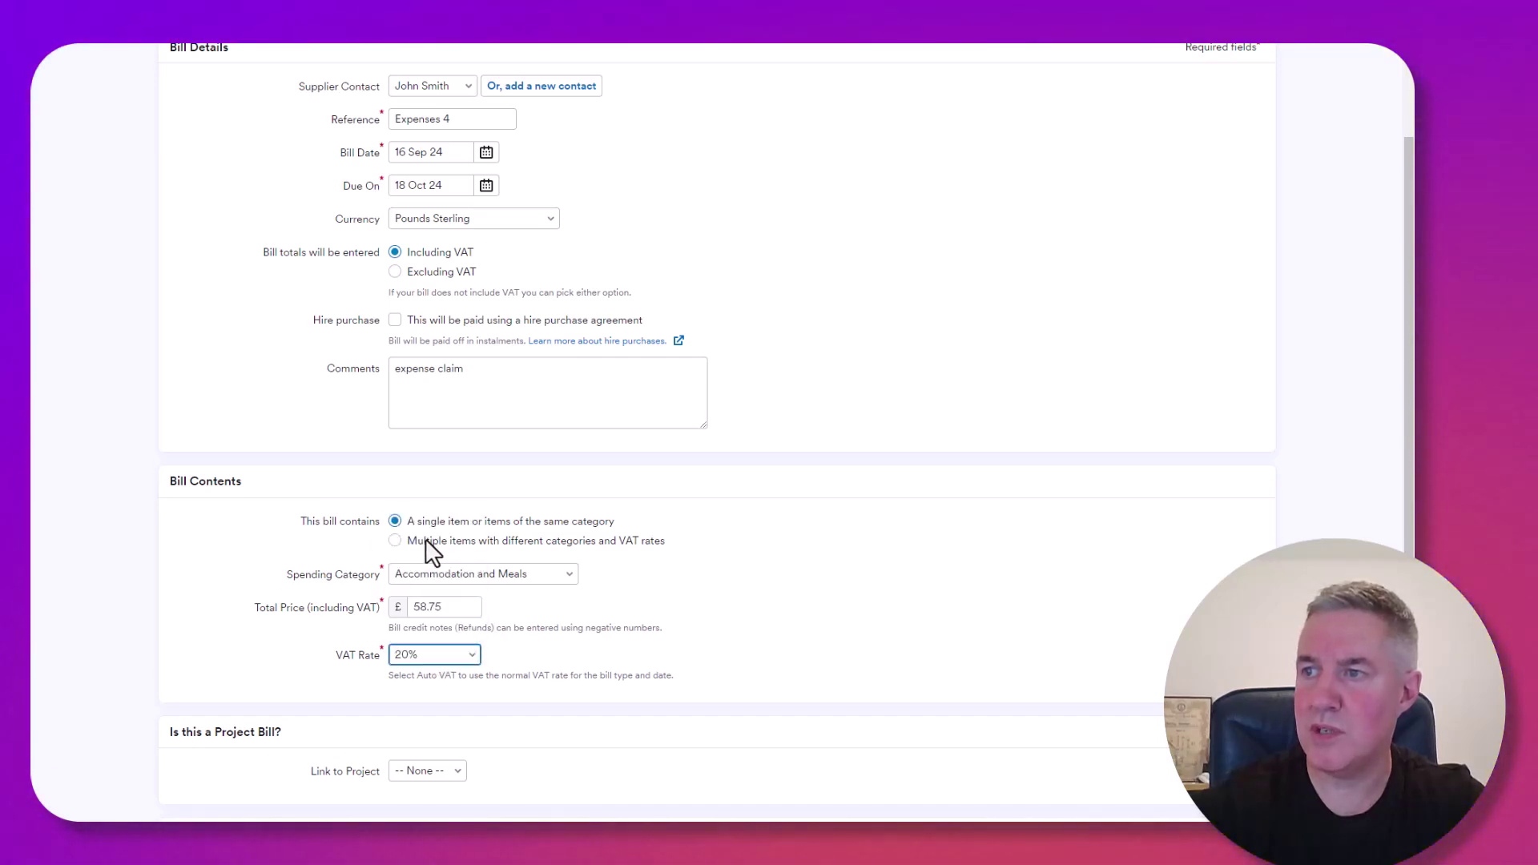
# Step: Review the bill's VAT-inclusive setting, project link and recurring options
pyautogui.scroll(-4, 473, 595)
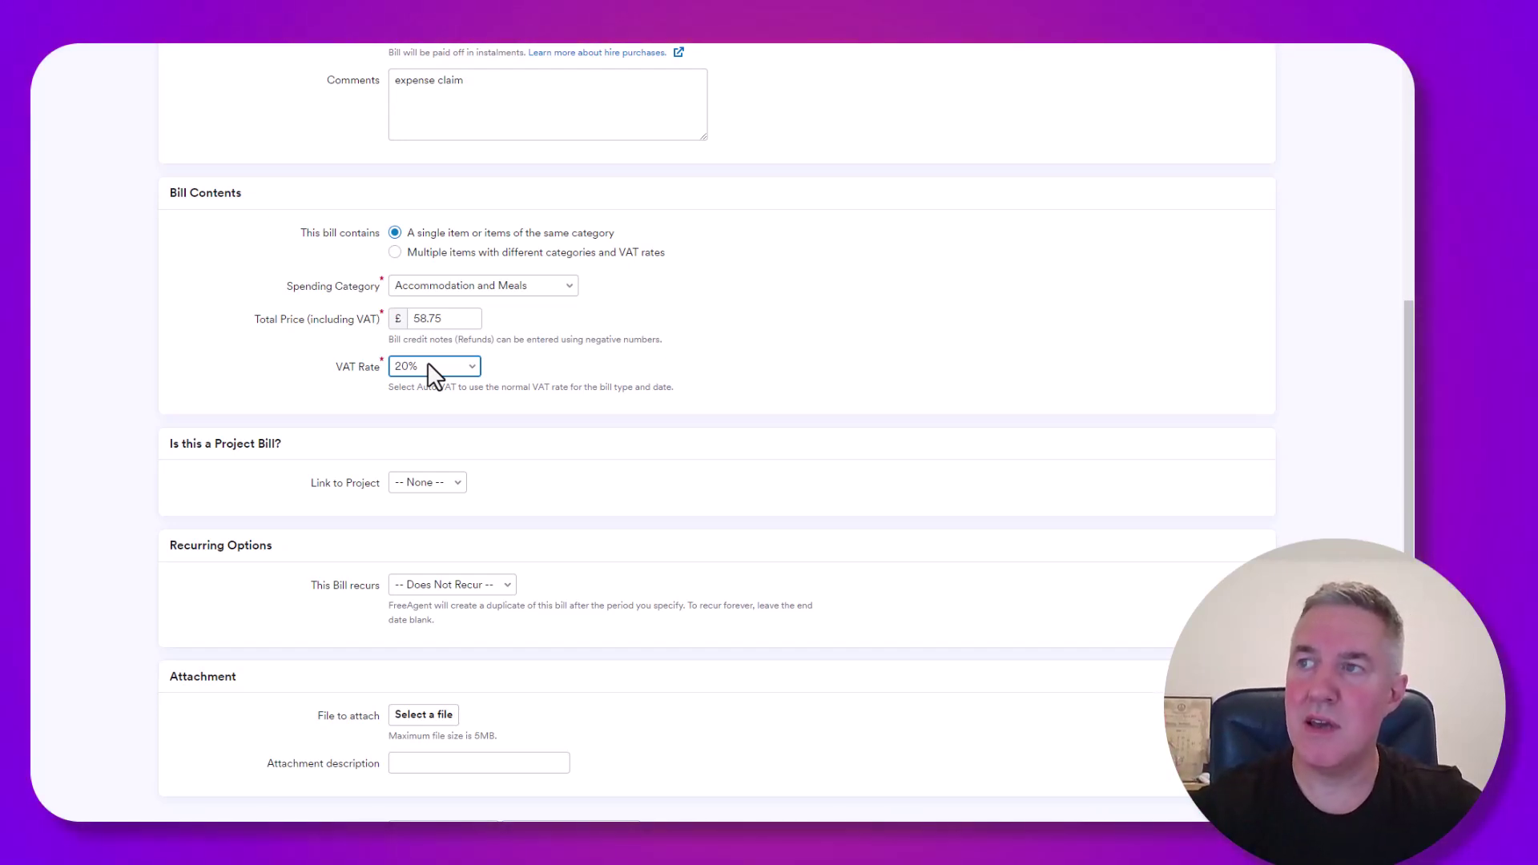
pyautogui.scroll(2, 427, 362)
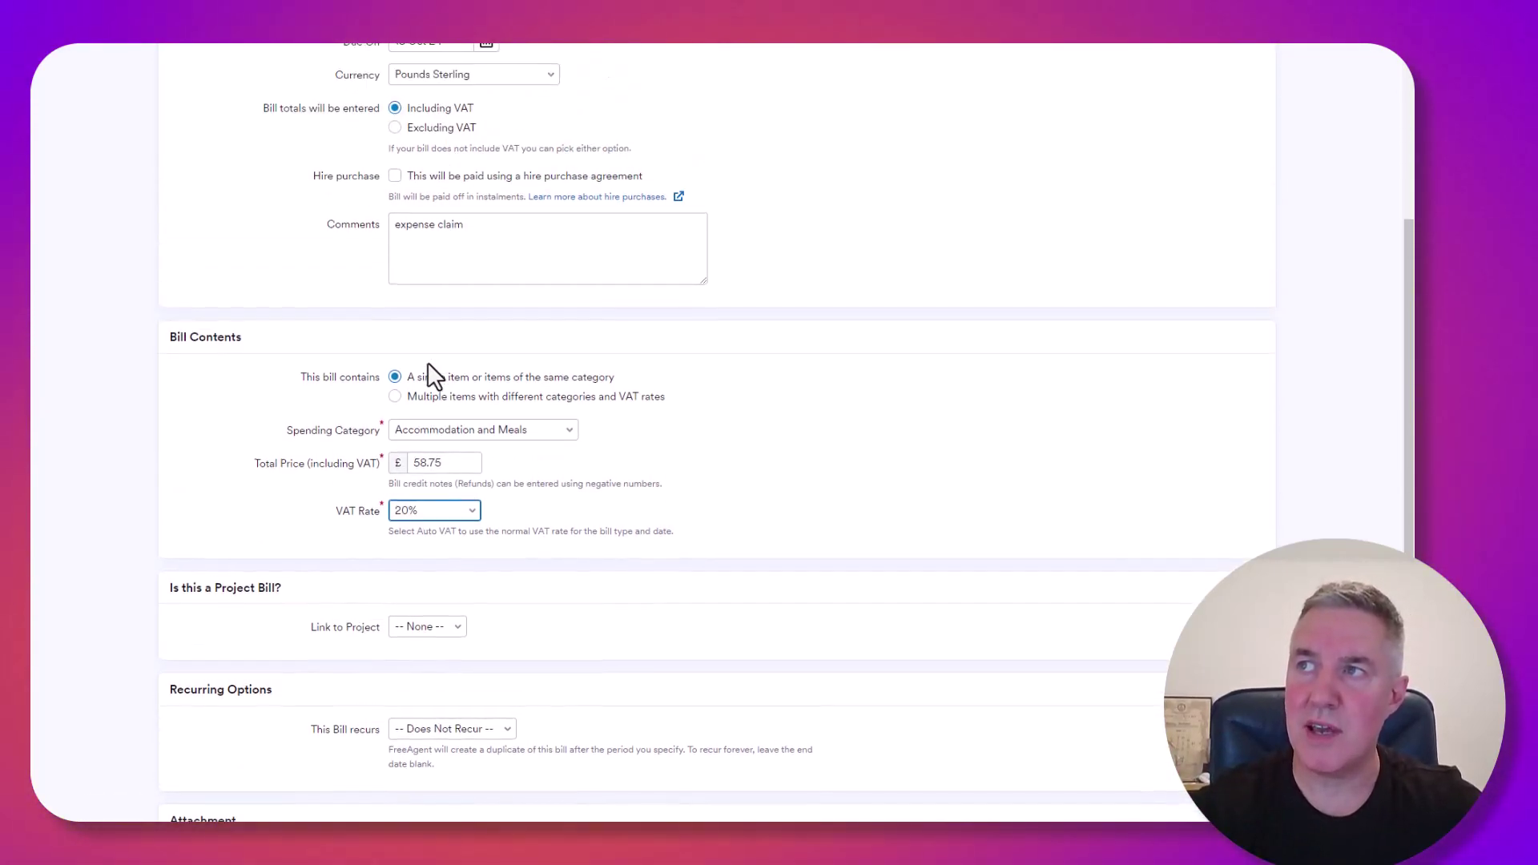
pyautogui.click(411, 111)
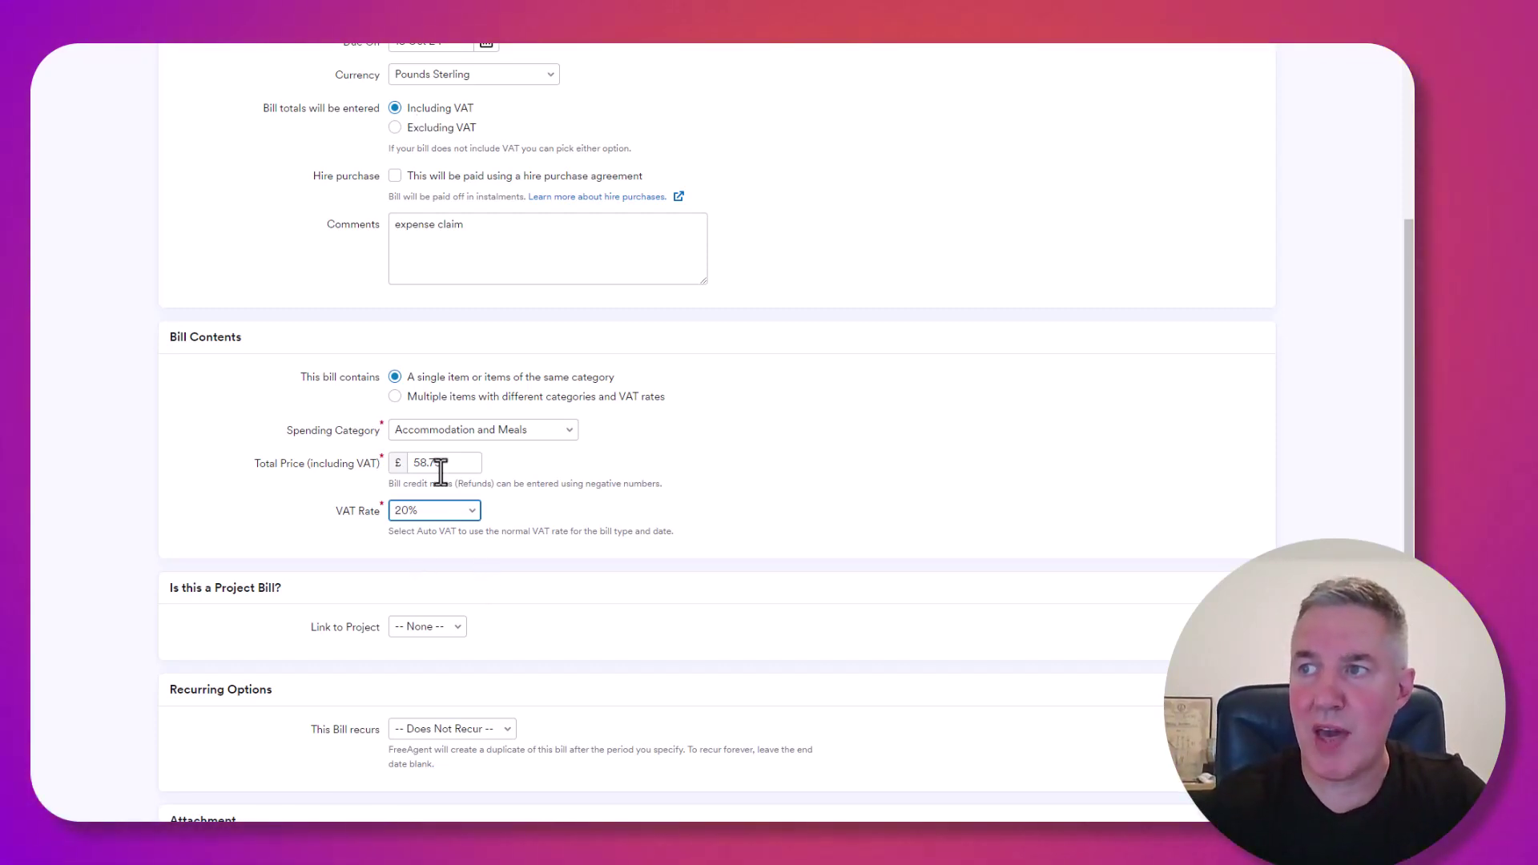
pyautogui.scroll(-2, 425, 490)
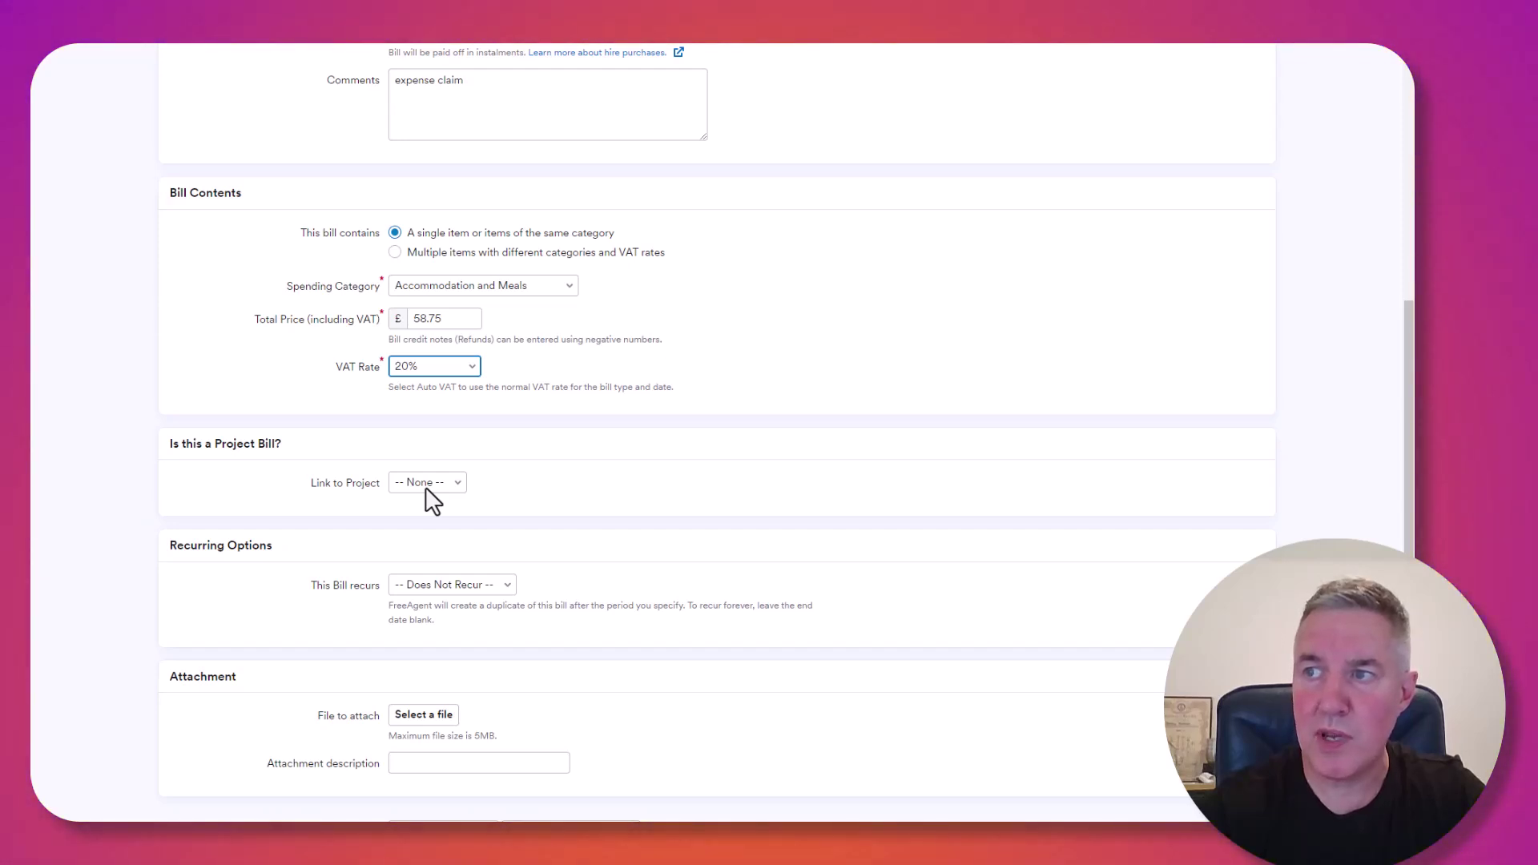
pyautogui.click(425, 489)
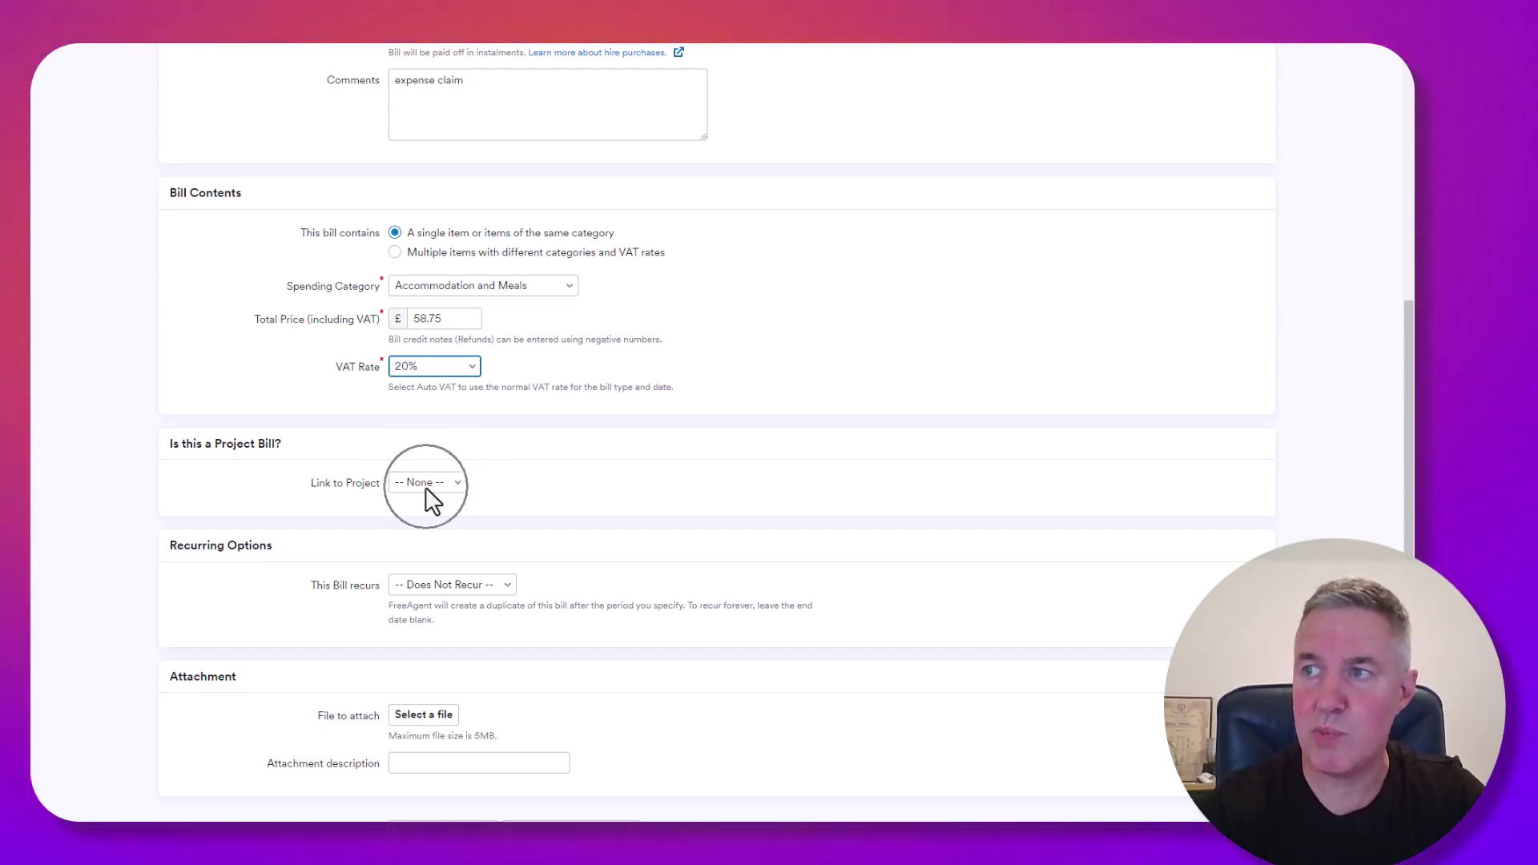
pyautogui.click(411, 583)
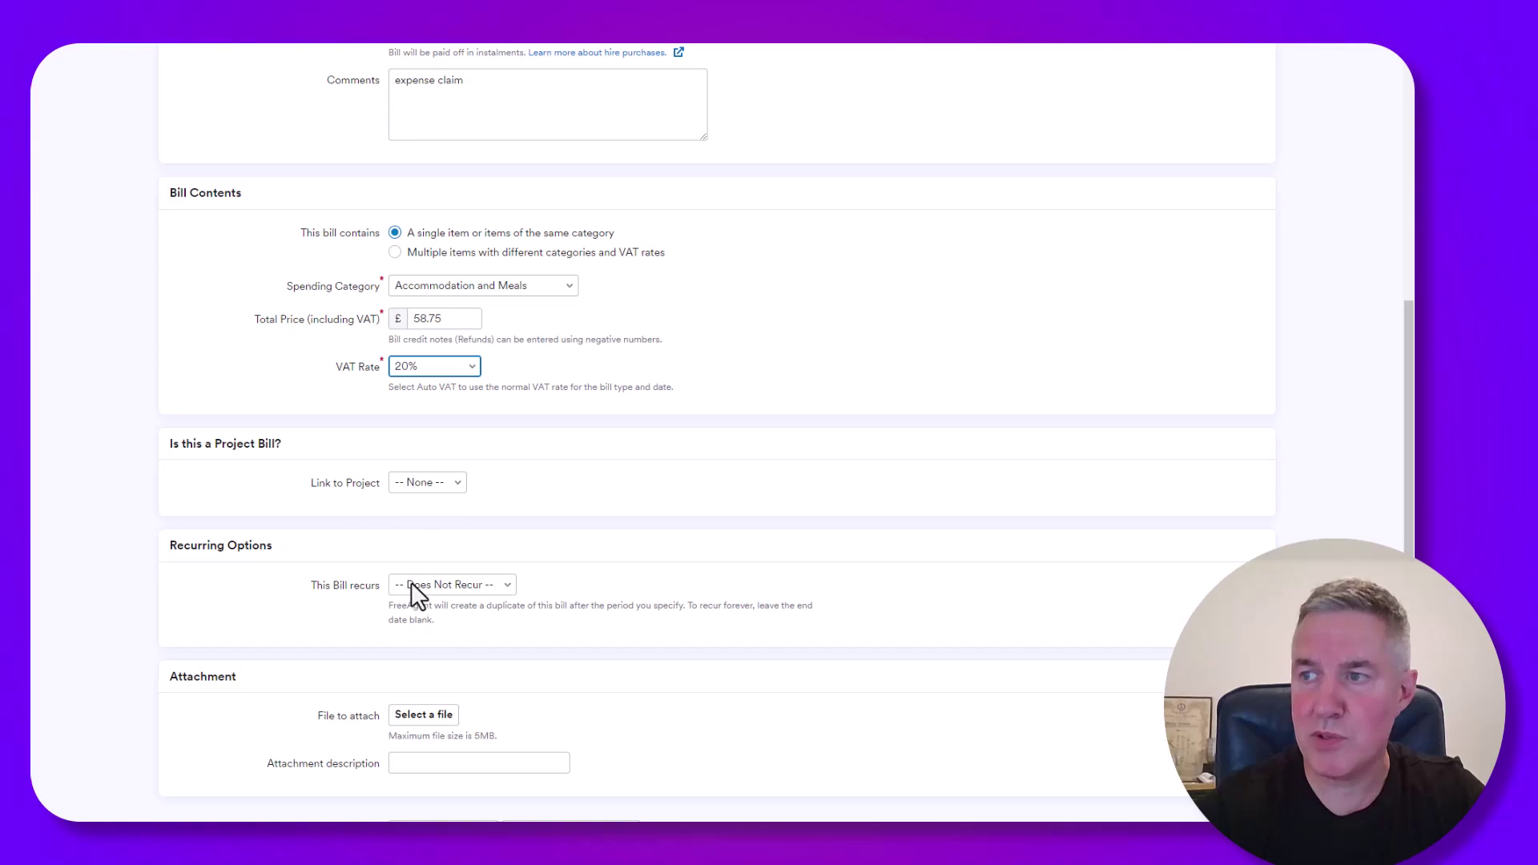
# Step: Attach the PDF "Ex 11 Town and Electrical V23.4.1" to the bill and save it for review
pyautogui.scroll(-1, 409, 583)
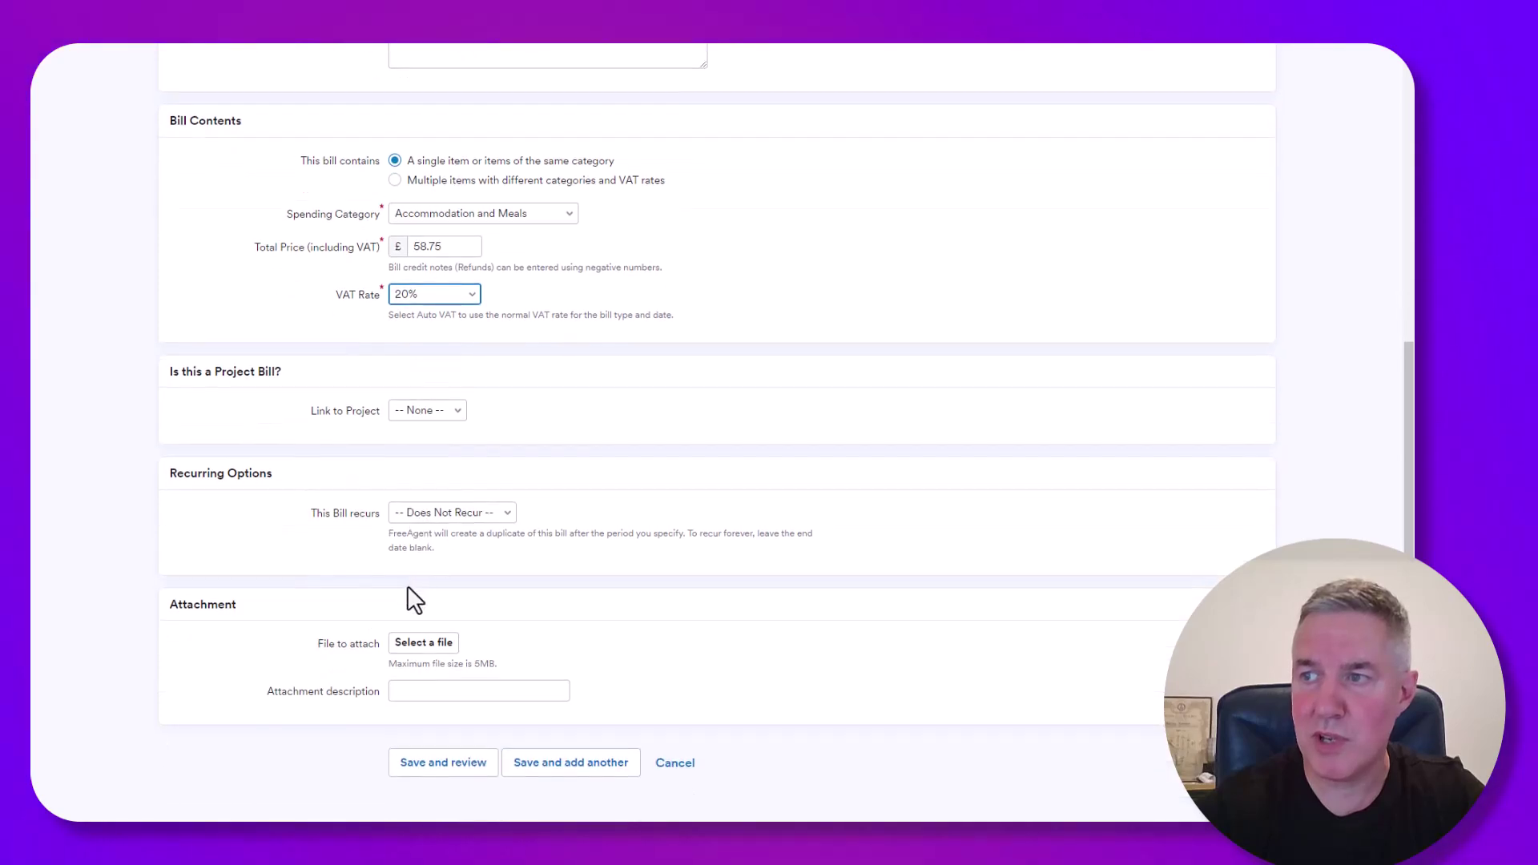
pyautogui.click(417, 642)
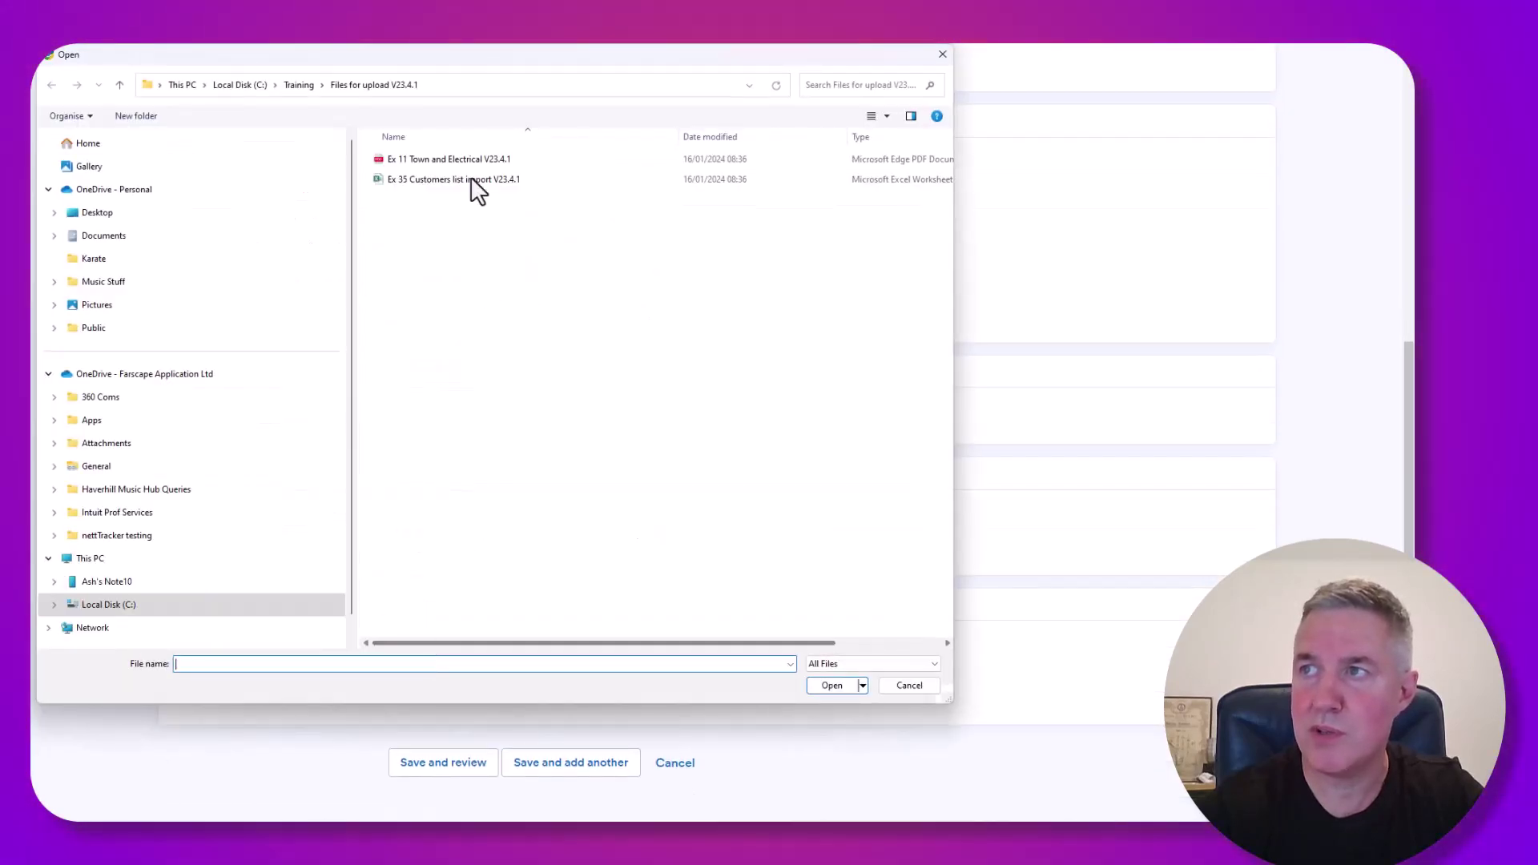
pyautogui.click(447, 159)
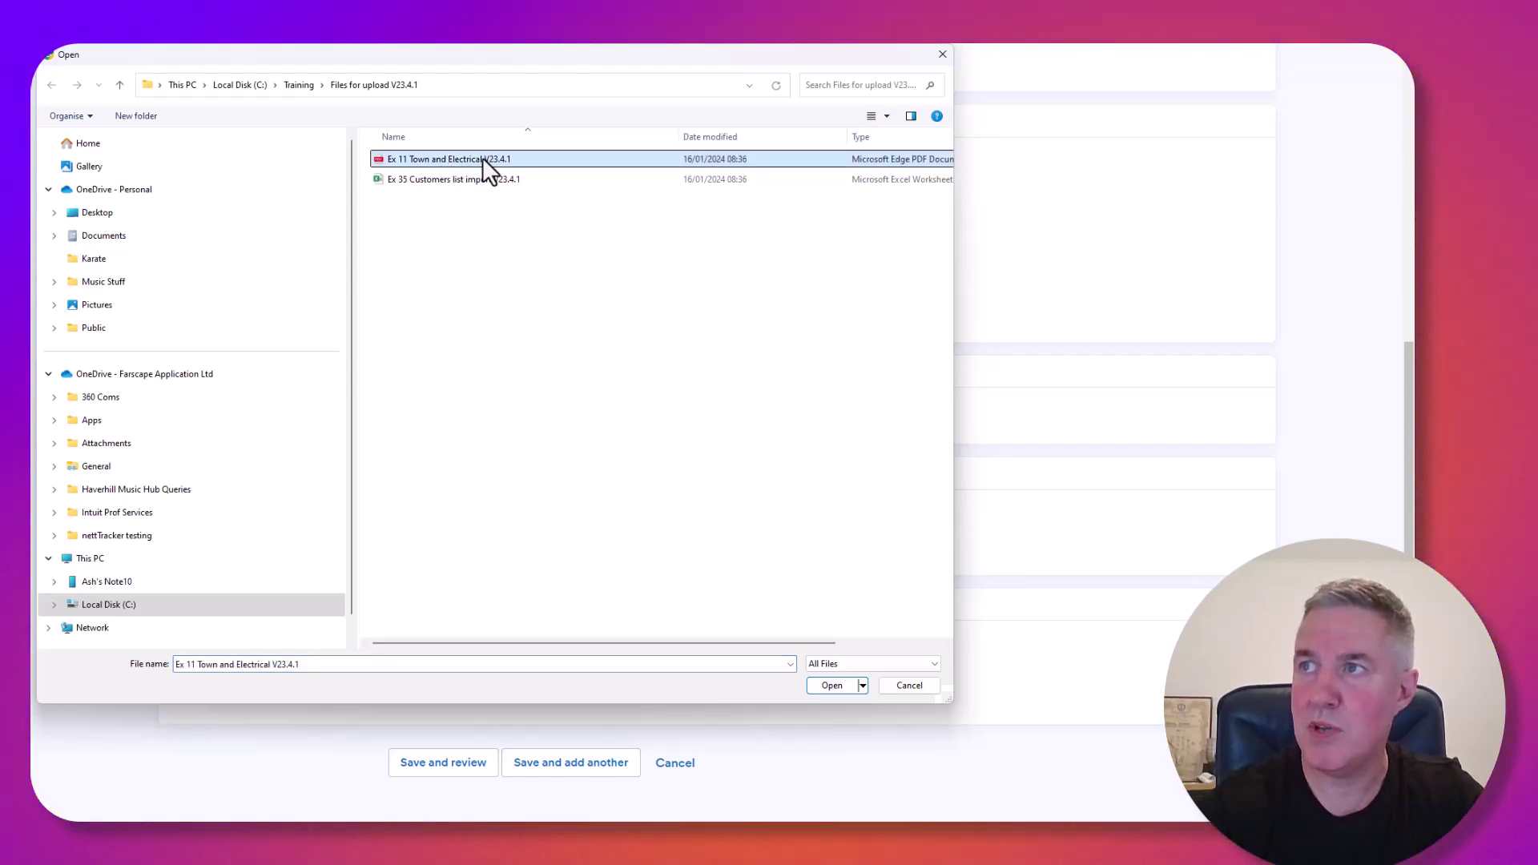
pyautogui.click(482, 159)
pyautogui.click(825, 681)
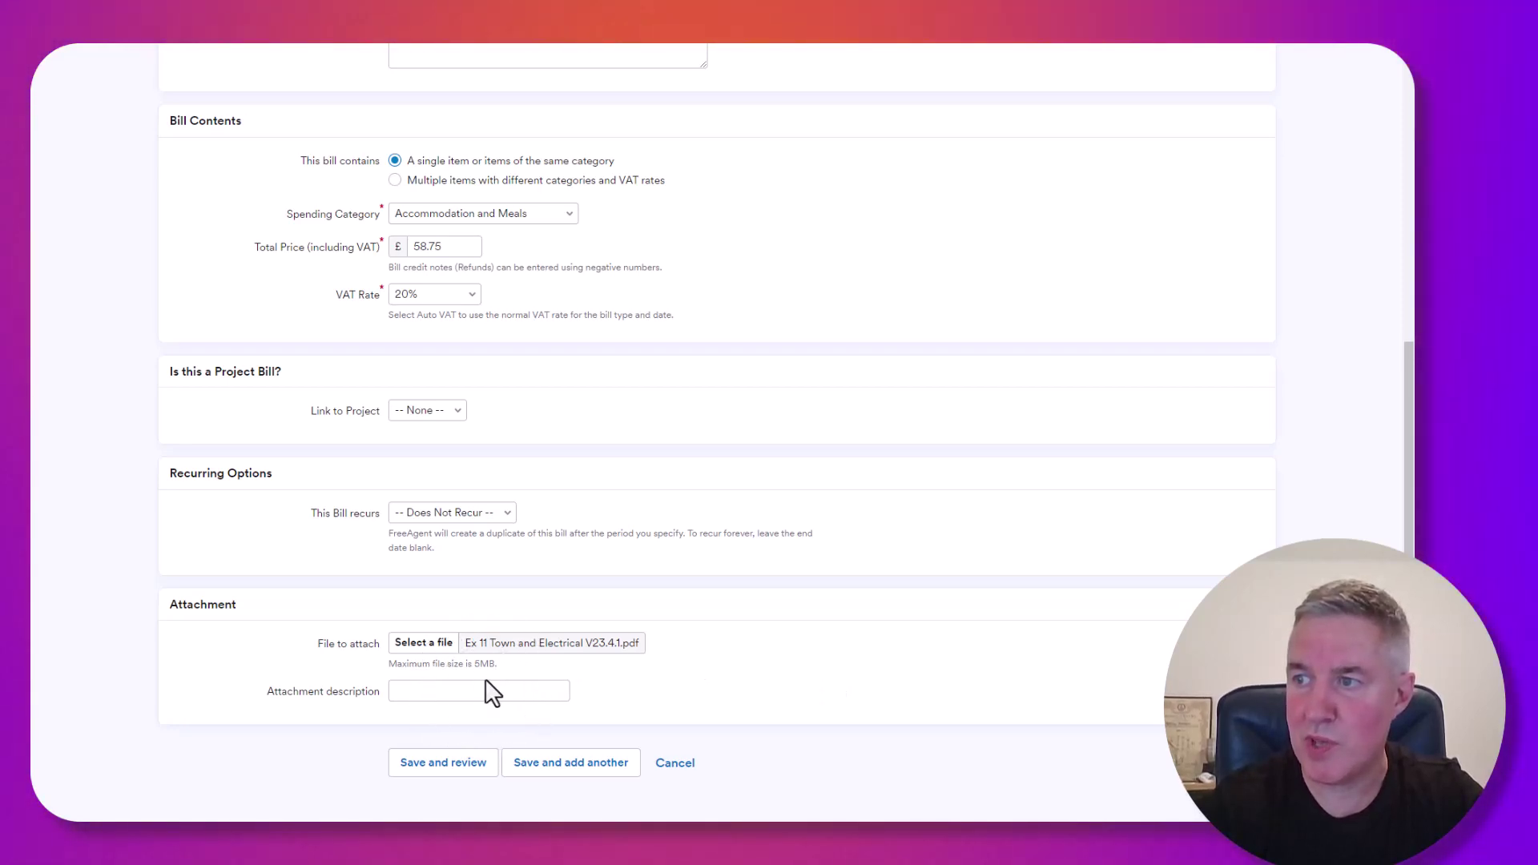
pyautogui.click(443, 763)
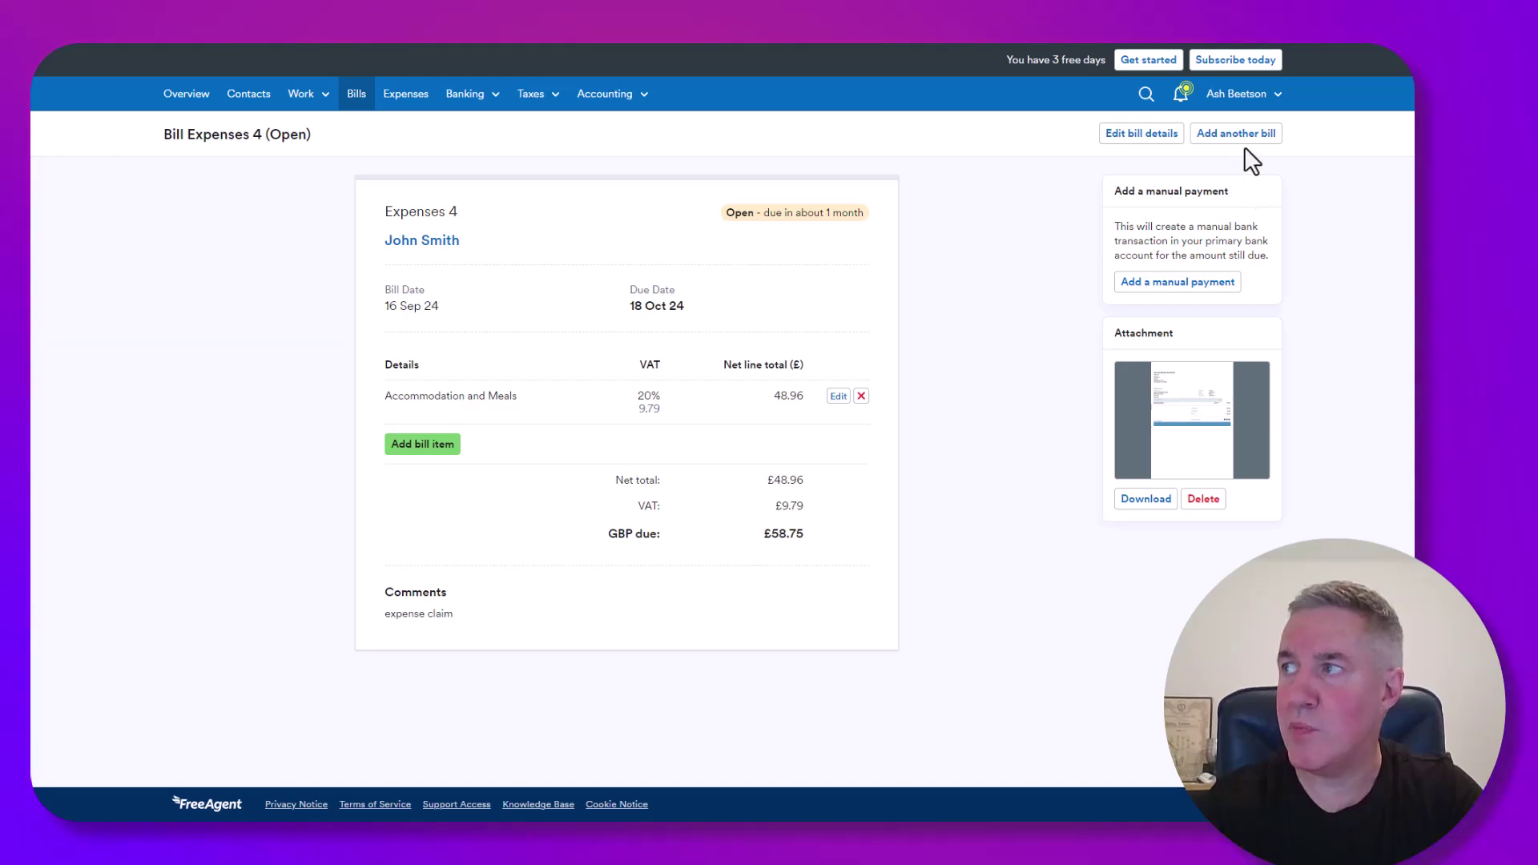
pyautogui.click(1247, 136)
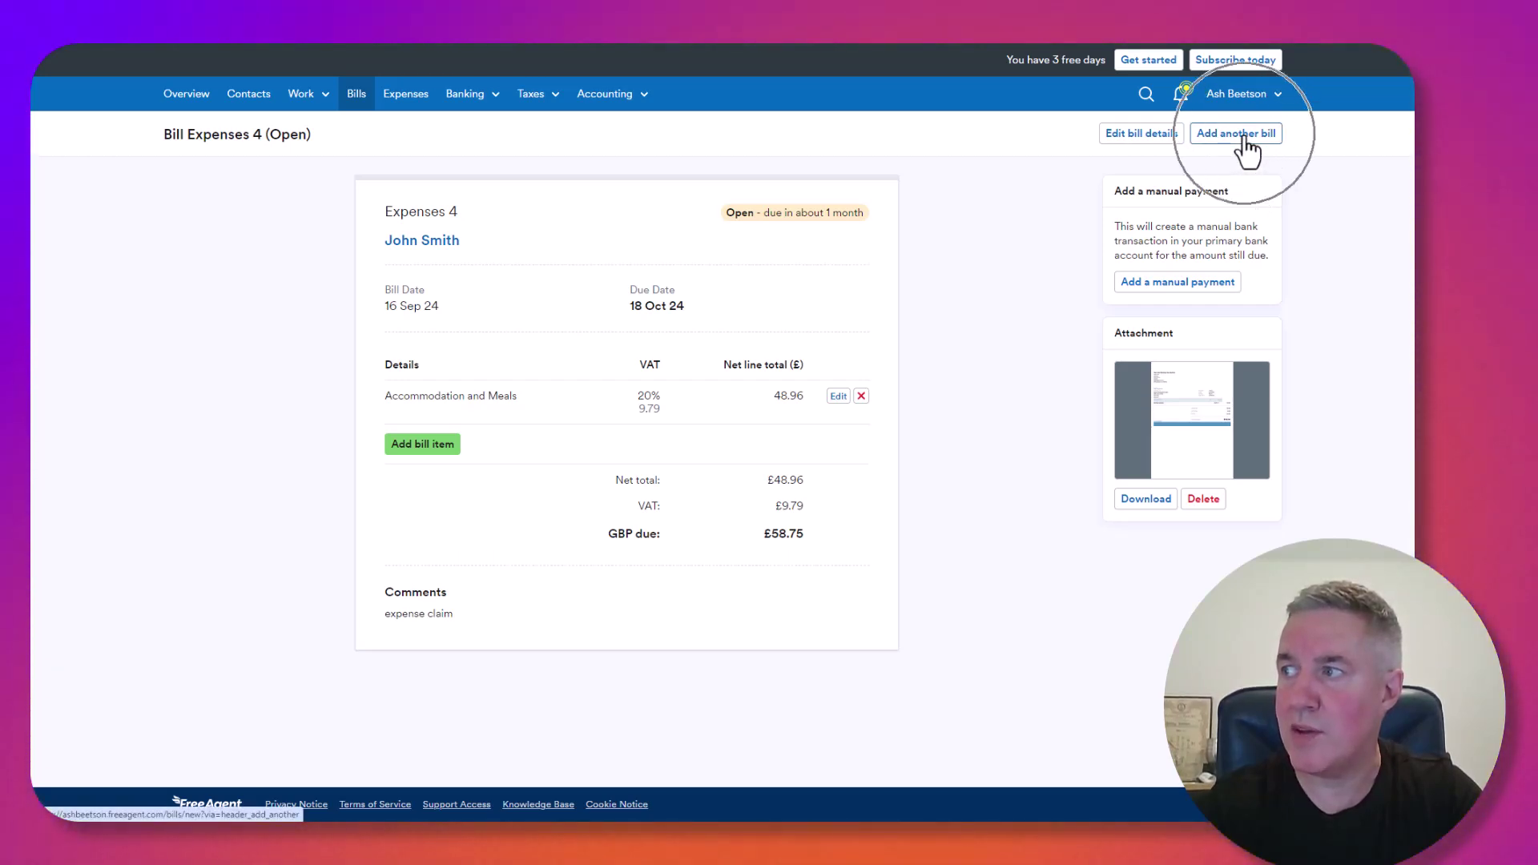
pyautogui.click(1247, 136)
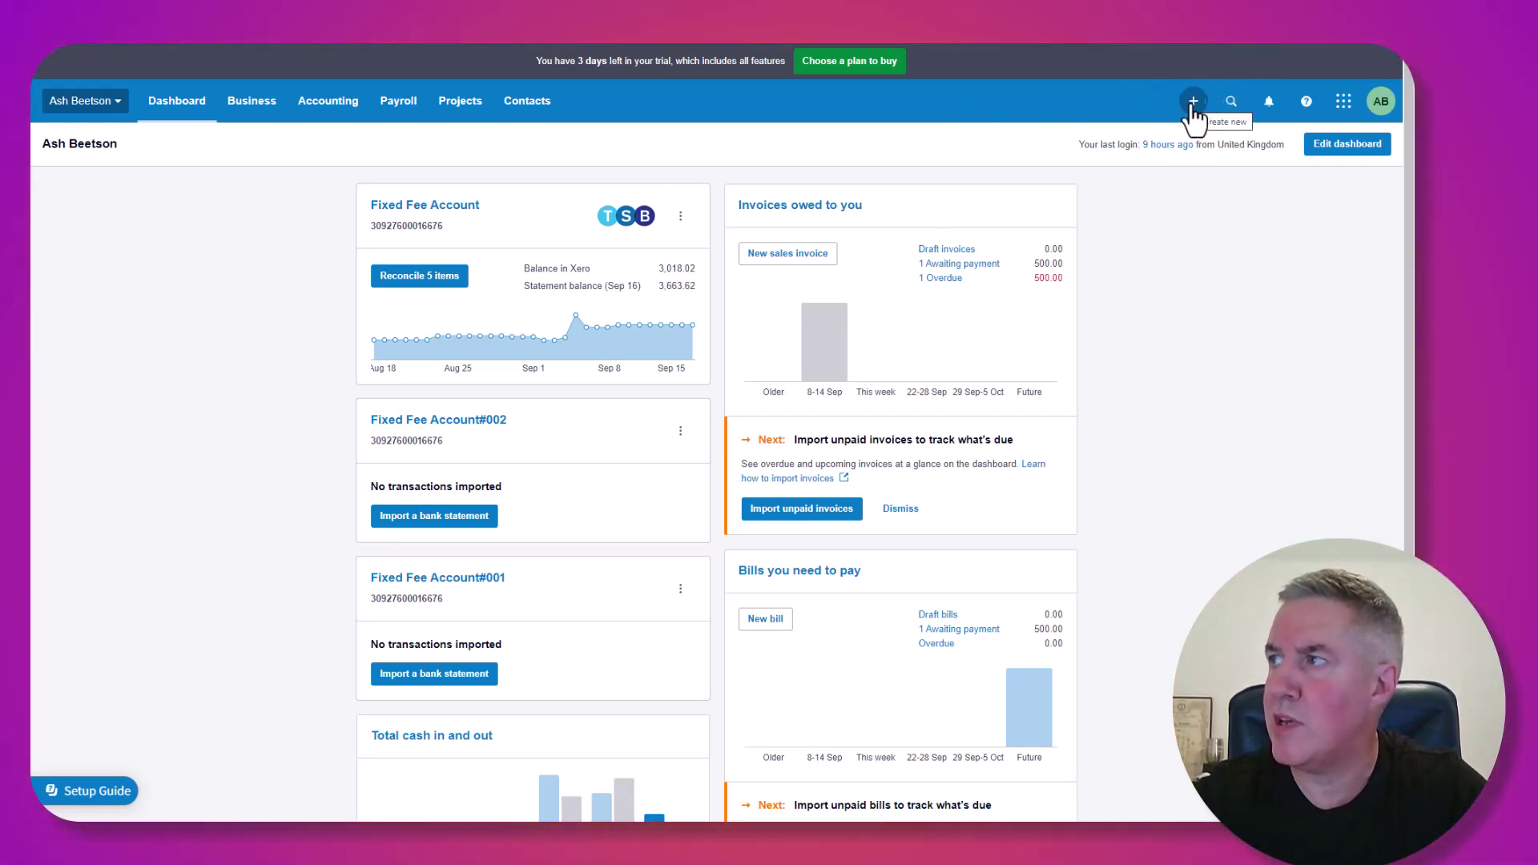
# Step: Switch to Xero and start a new bill with Hiscox as the supplier
pyautogui.click(1192, 102)
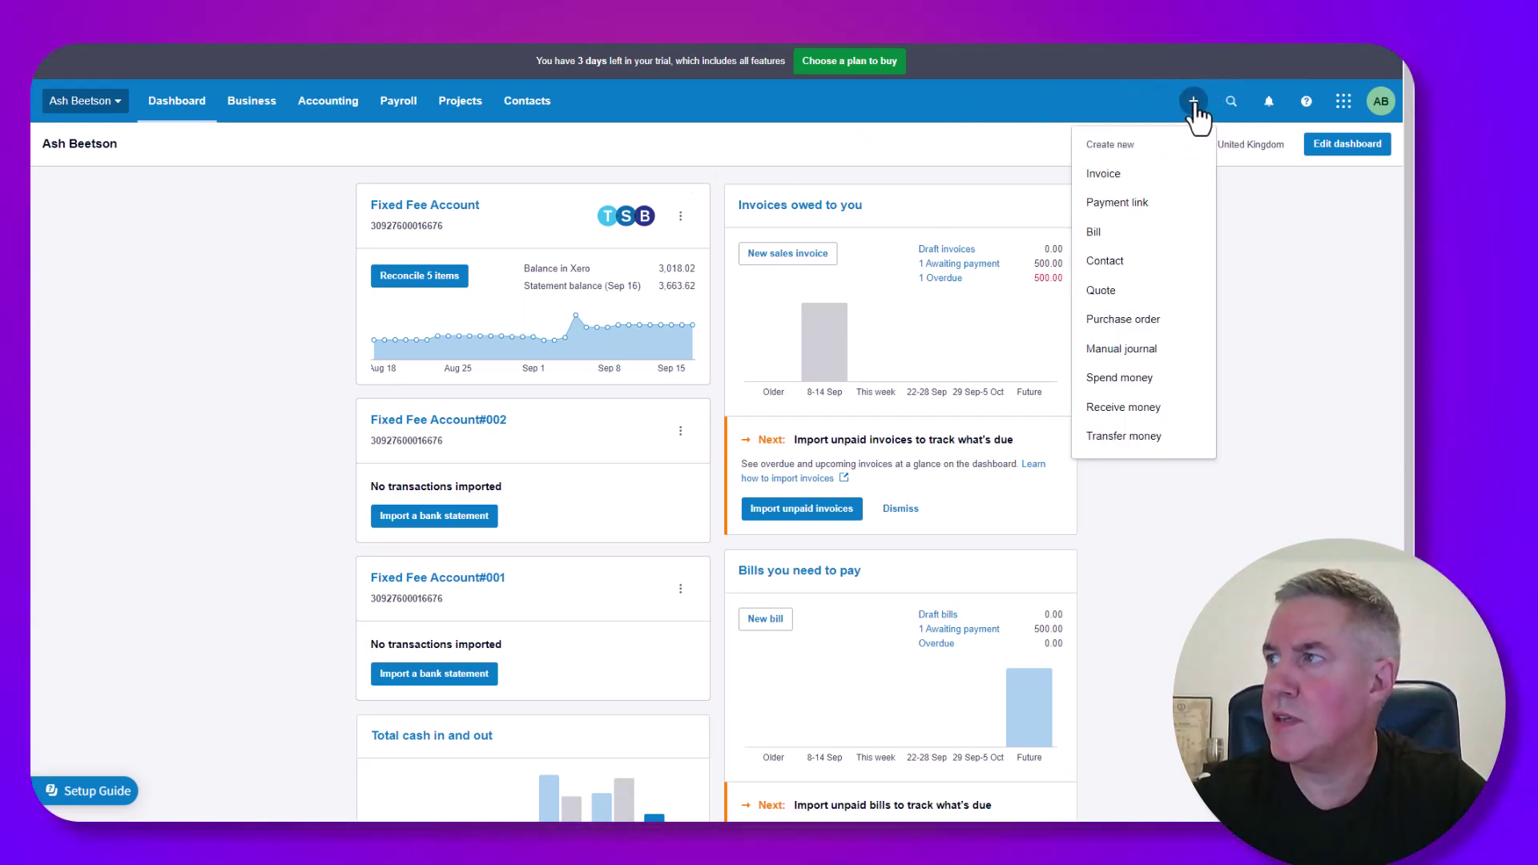
pyautogui.click(1100, 234)
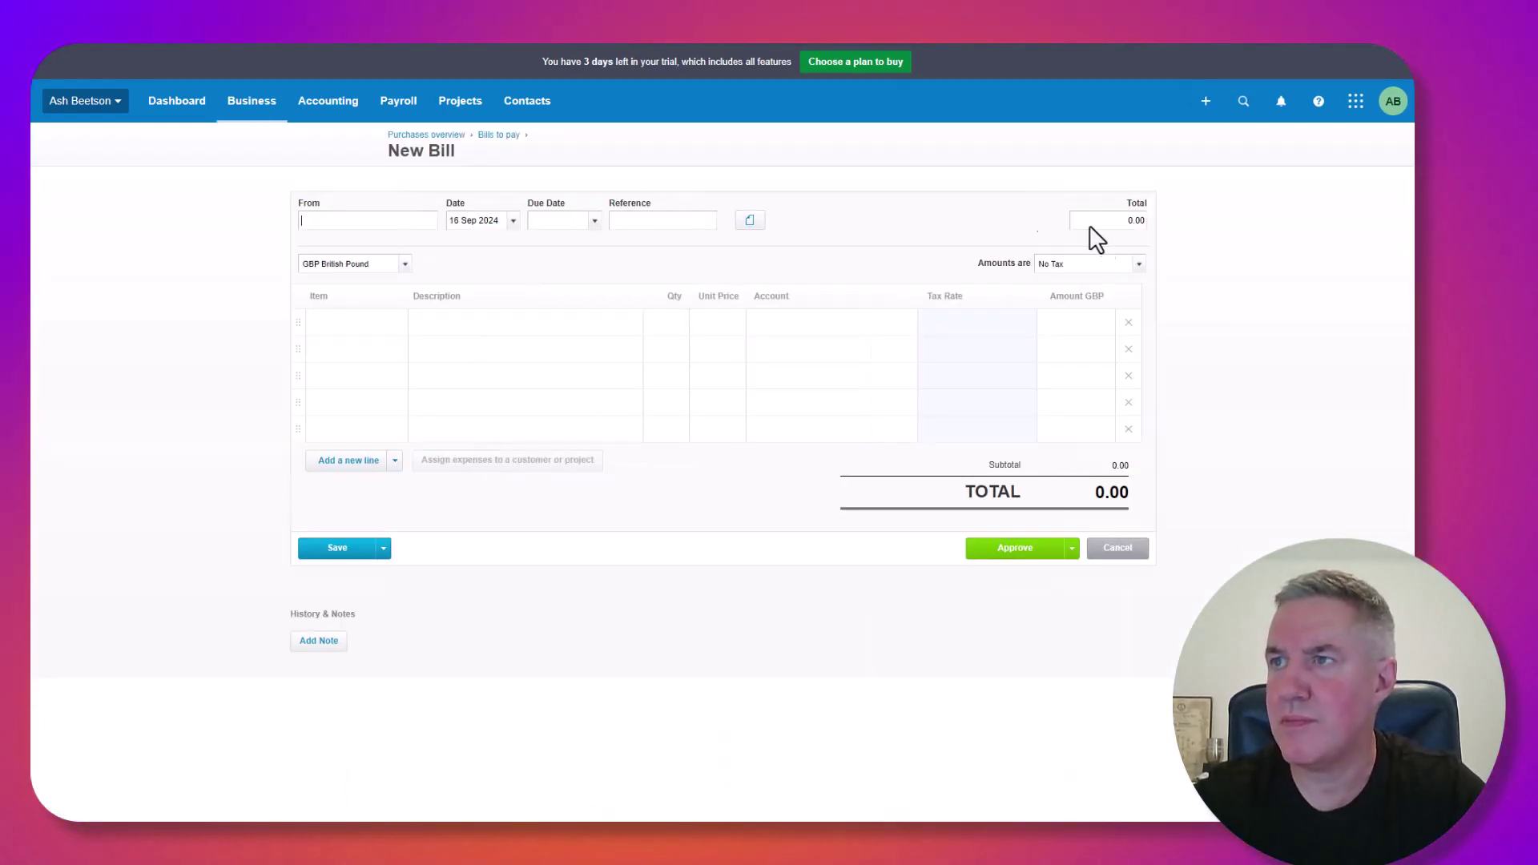
pyautogui.click(334, 222)
pyautogui.write('s')
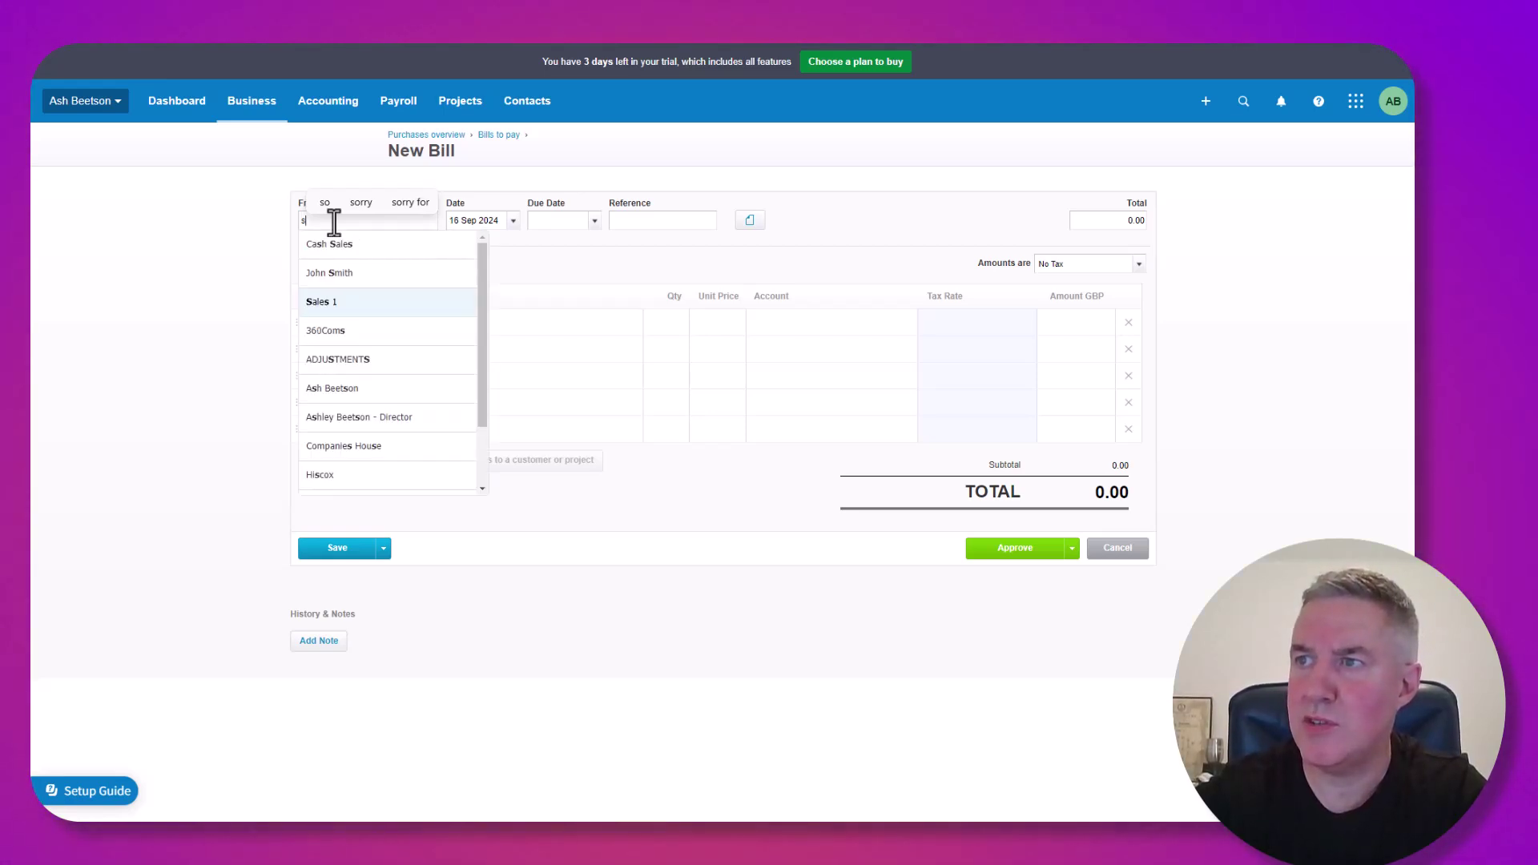
pyautogui.click(320, 477)
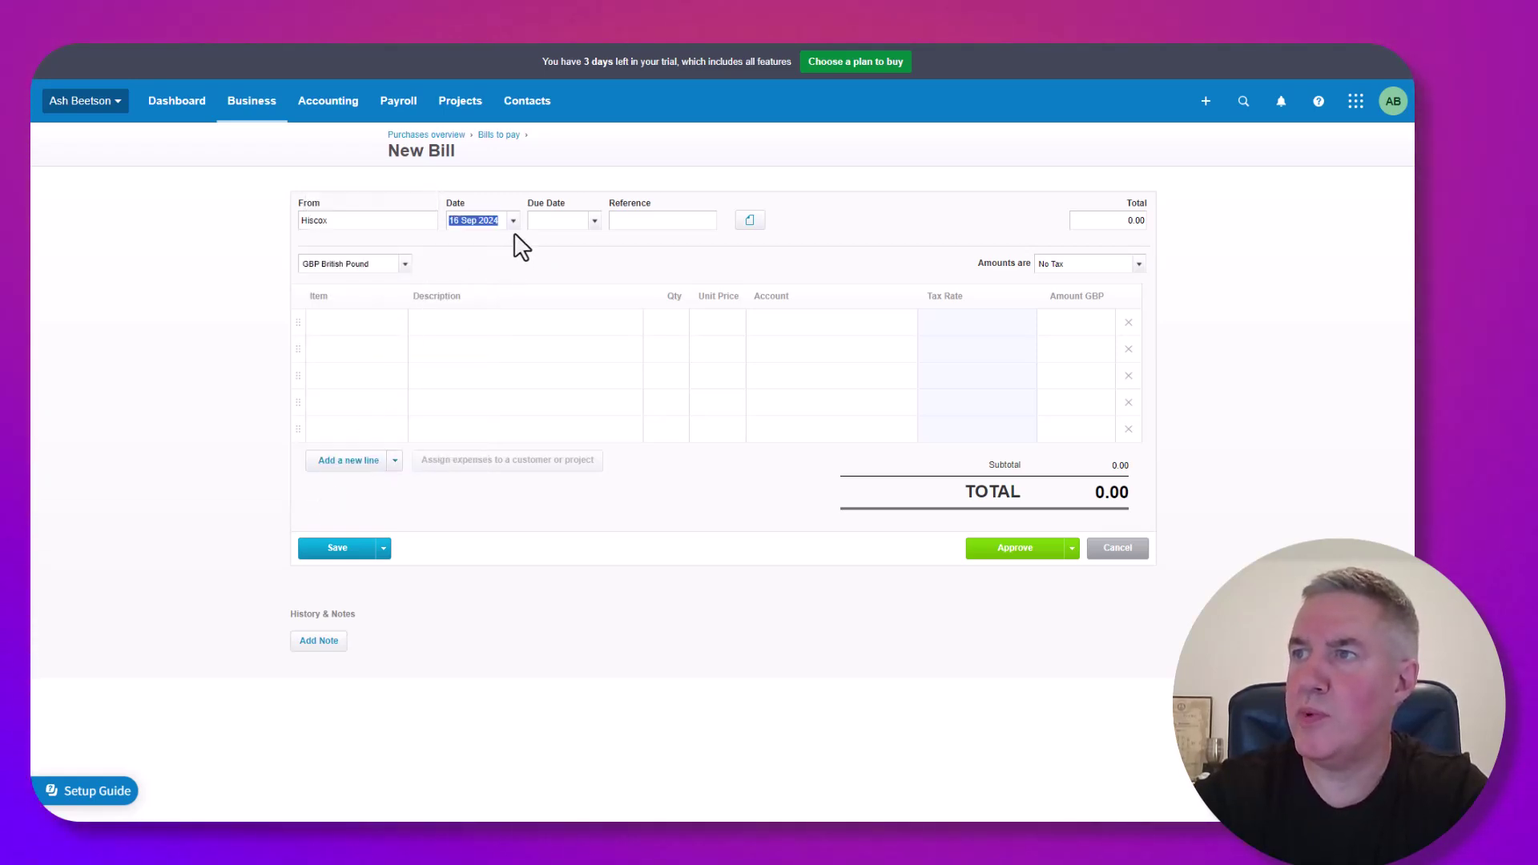
# Step: Set the bill's due date to 23 Oct 2024 and its reference to 64654
pyautogui.click(596, 221)
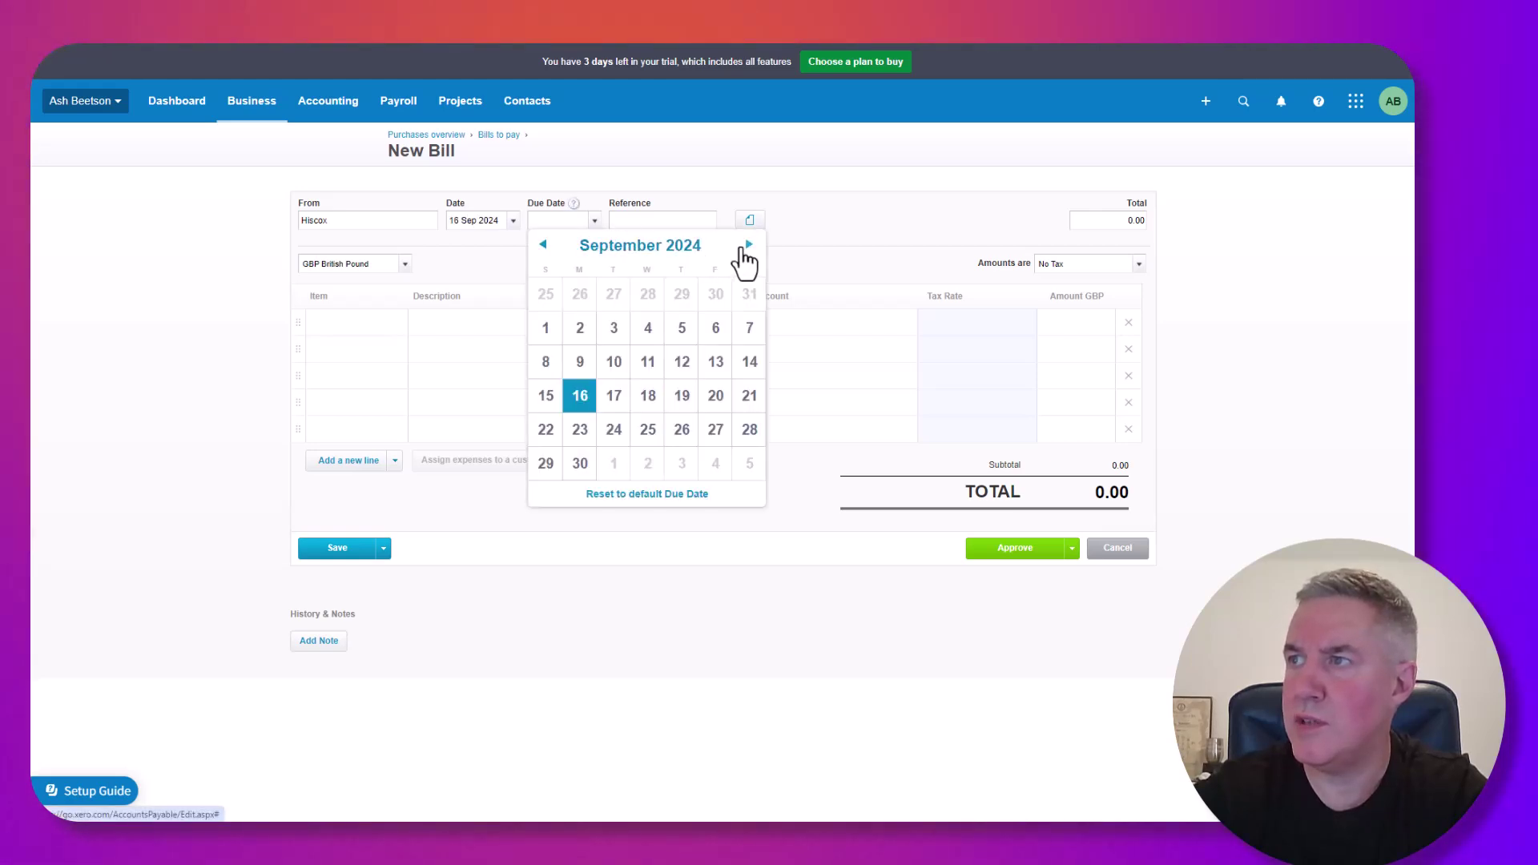
pyautogui.click(747, 245)
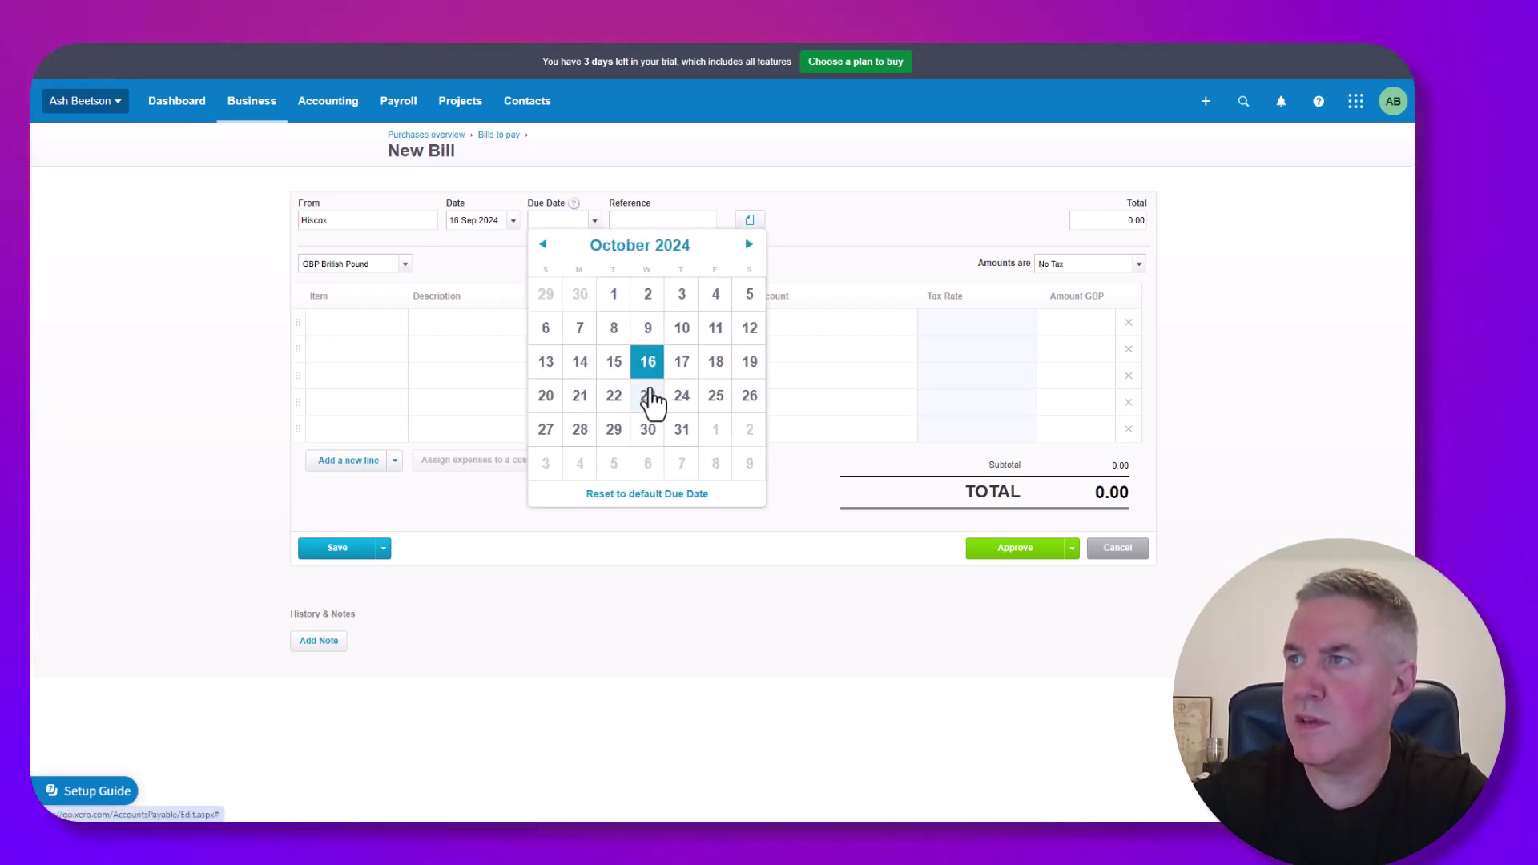
pyautogui.click(649, 397)
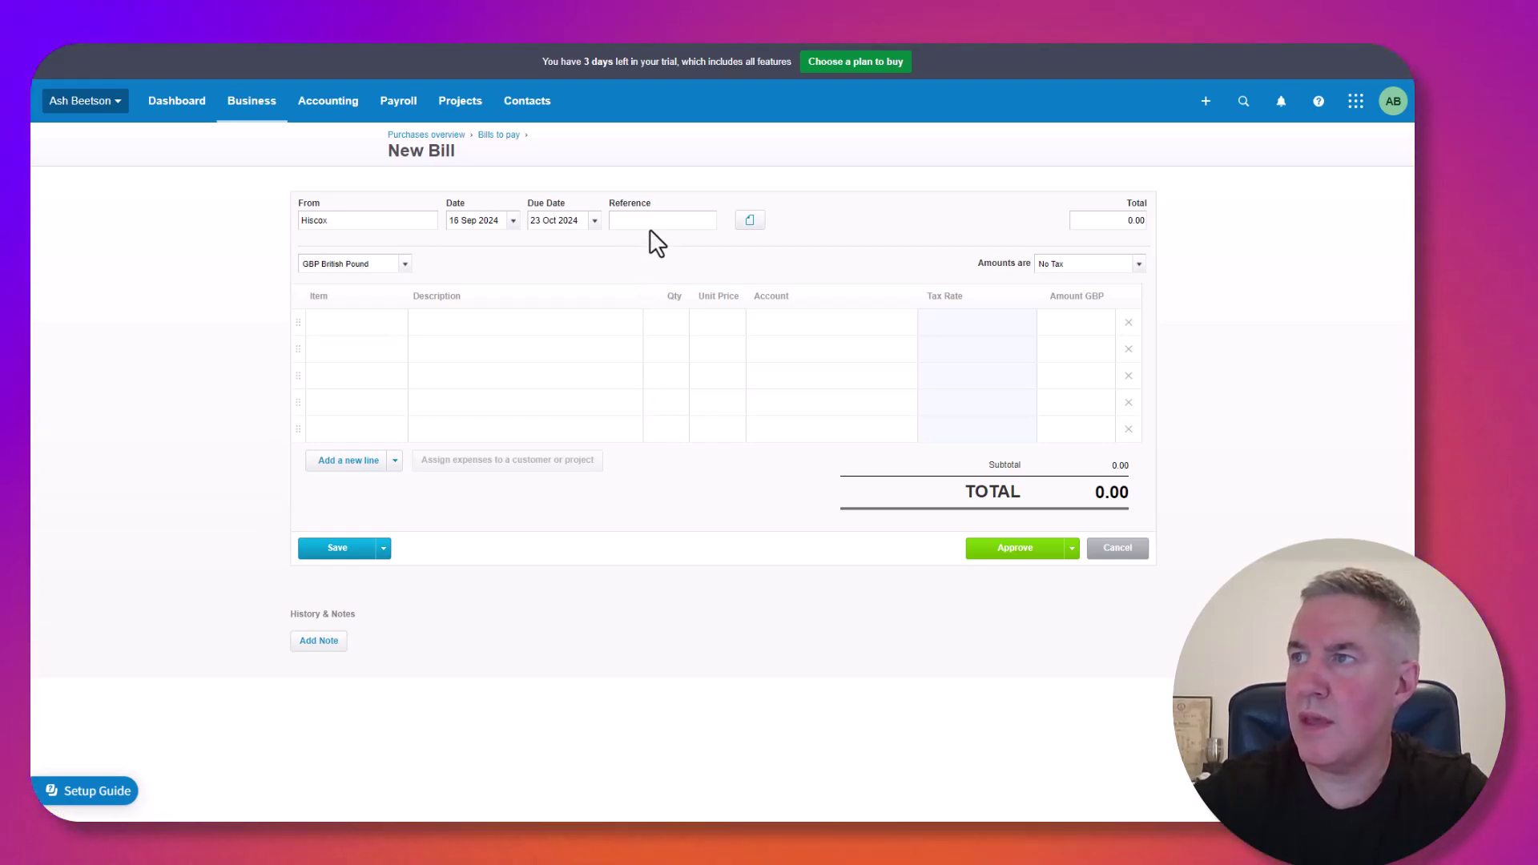
pyautogui.write('64654')
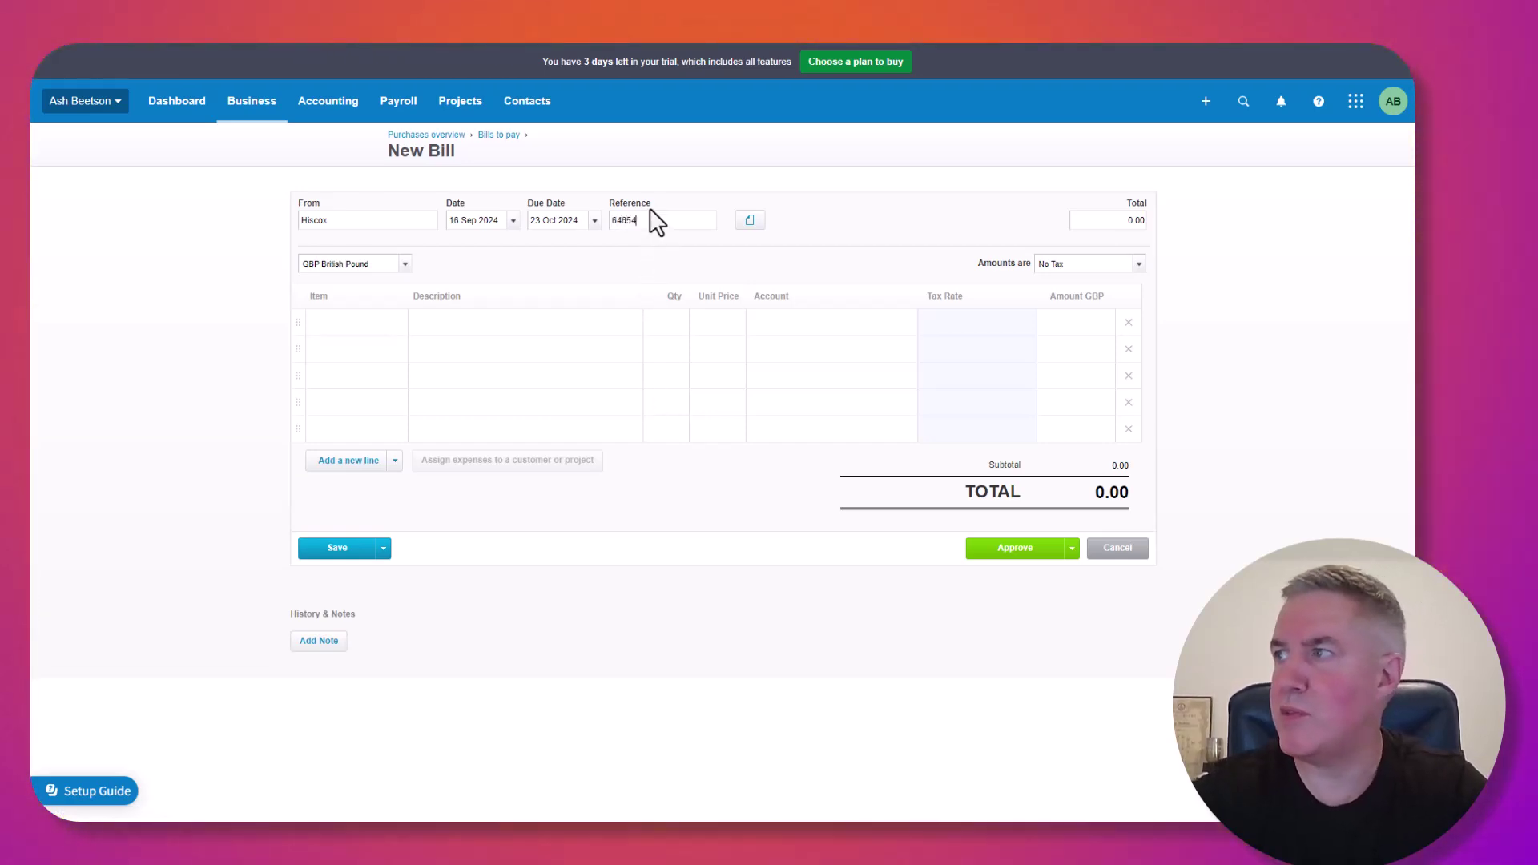
# Step: Upload "Ex 11 Town and Electrical V23.4.1.pdf" as a related file and view its removal options without removing it
pyautogui.click(751, 226)
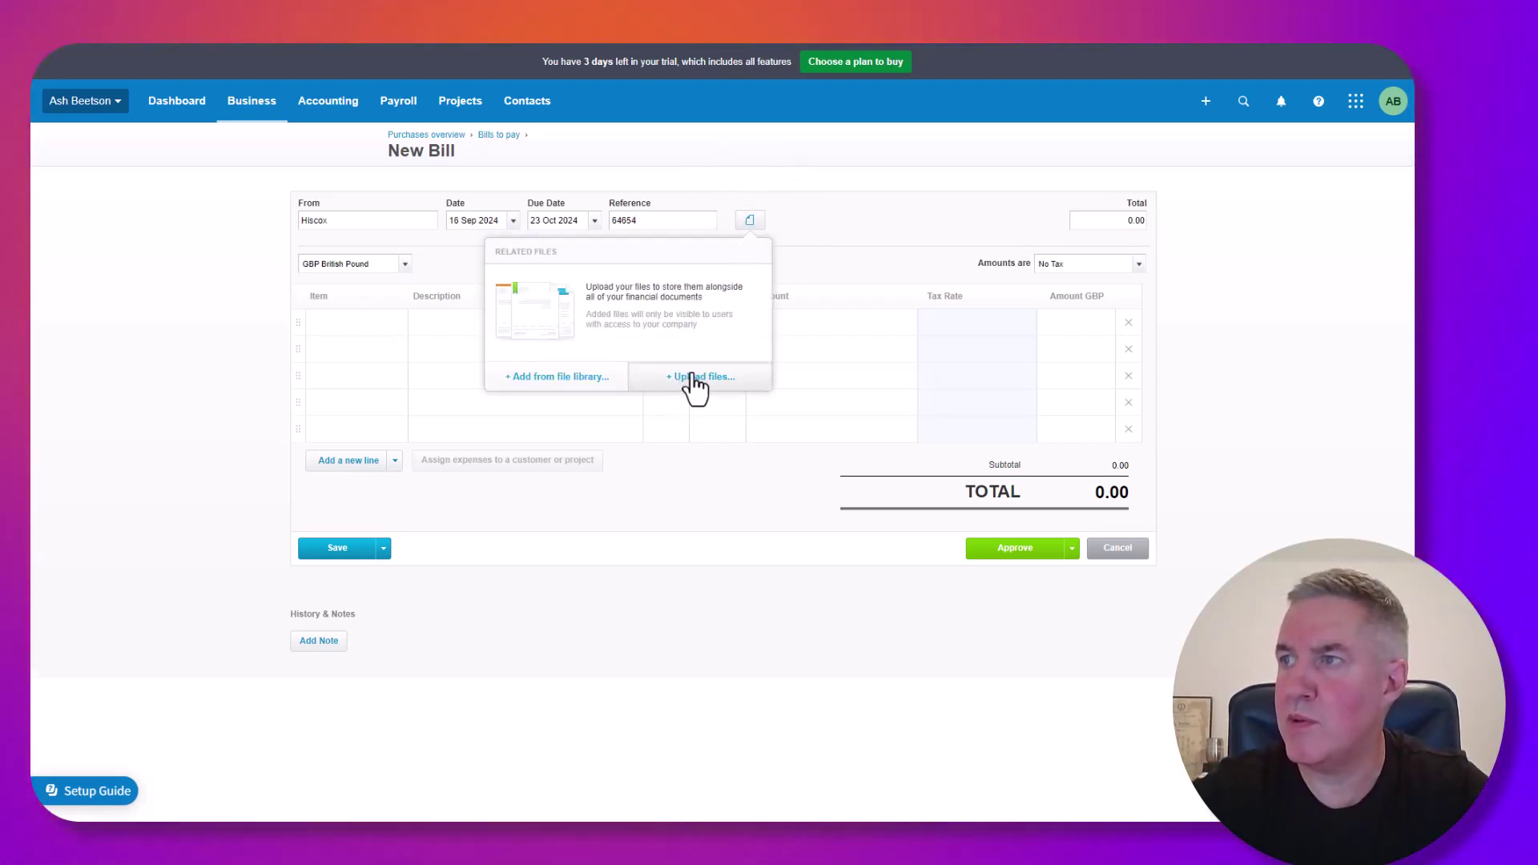
pyautogui.click(693, 381)
pyautogui.click(479, 158)
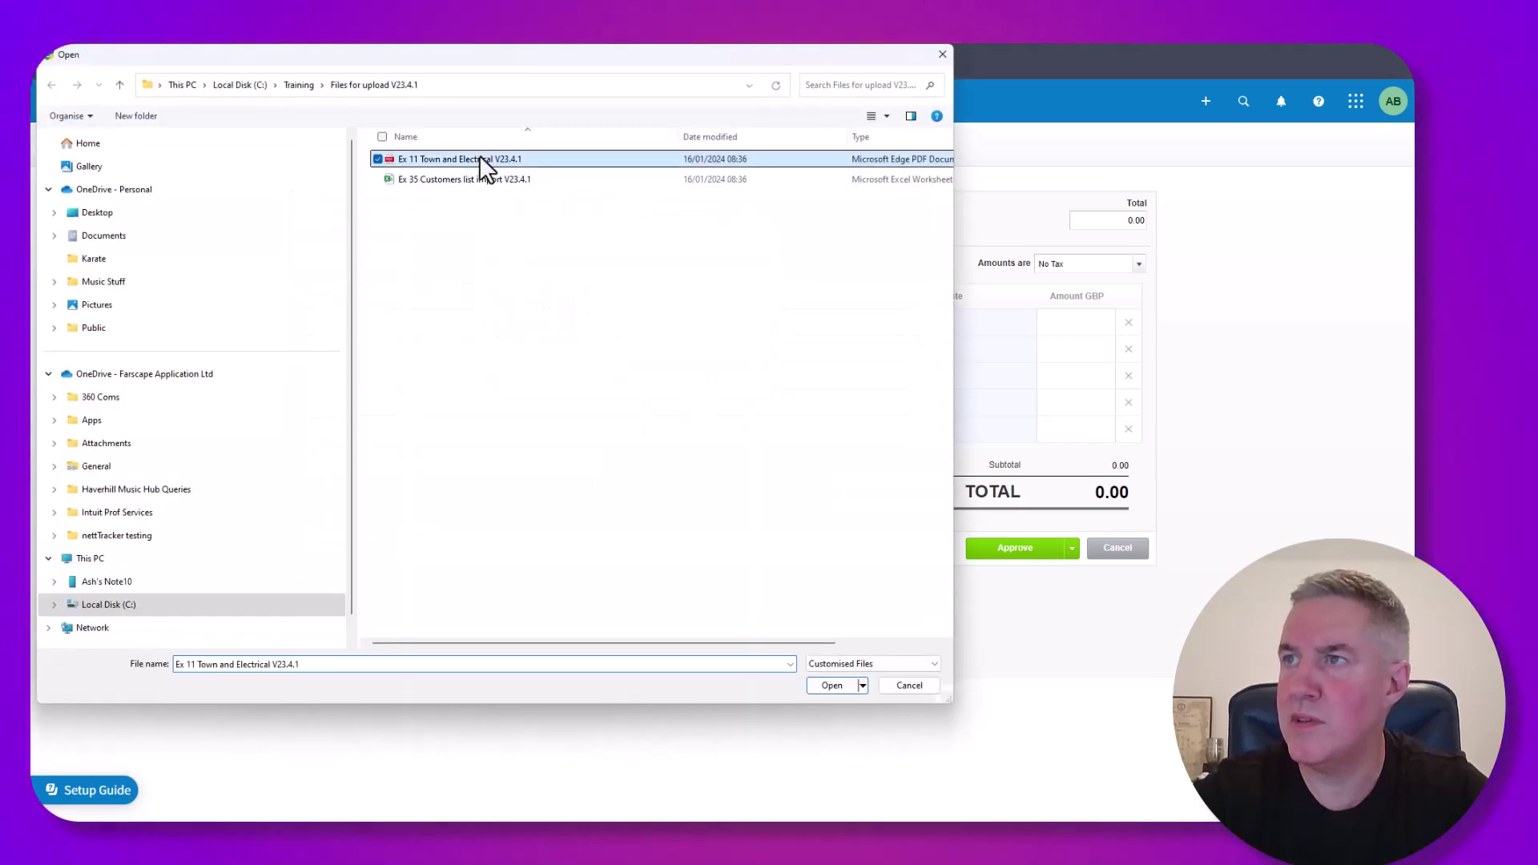
pyautogui.click(831, 686)
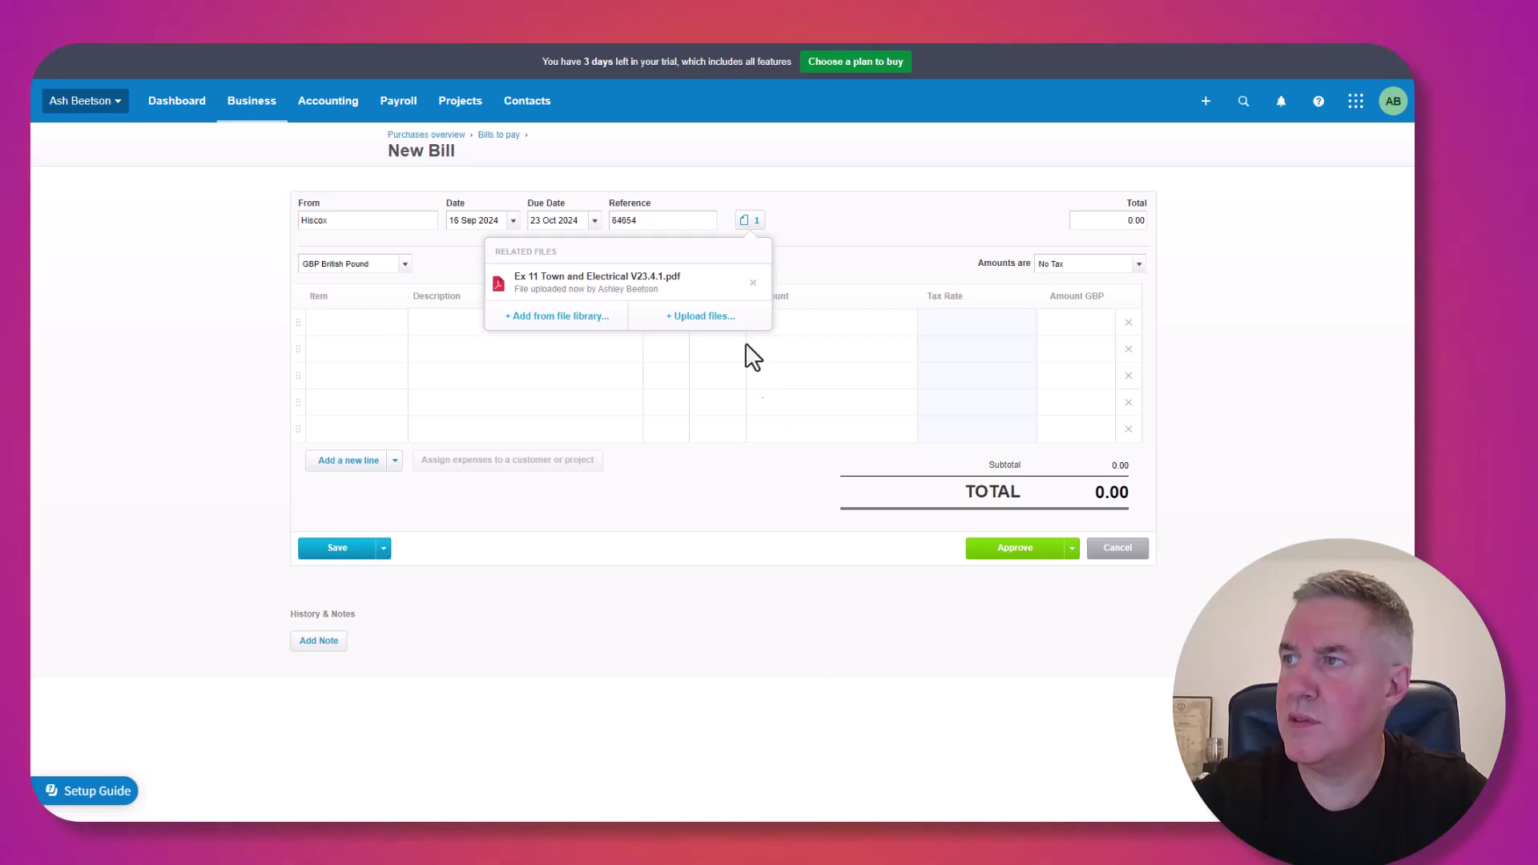
pyautogui.click(753, 284)
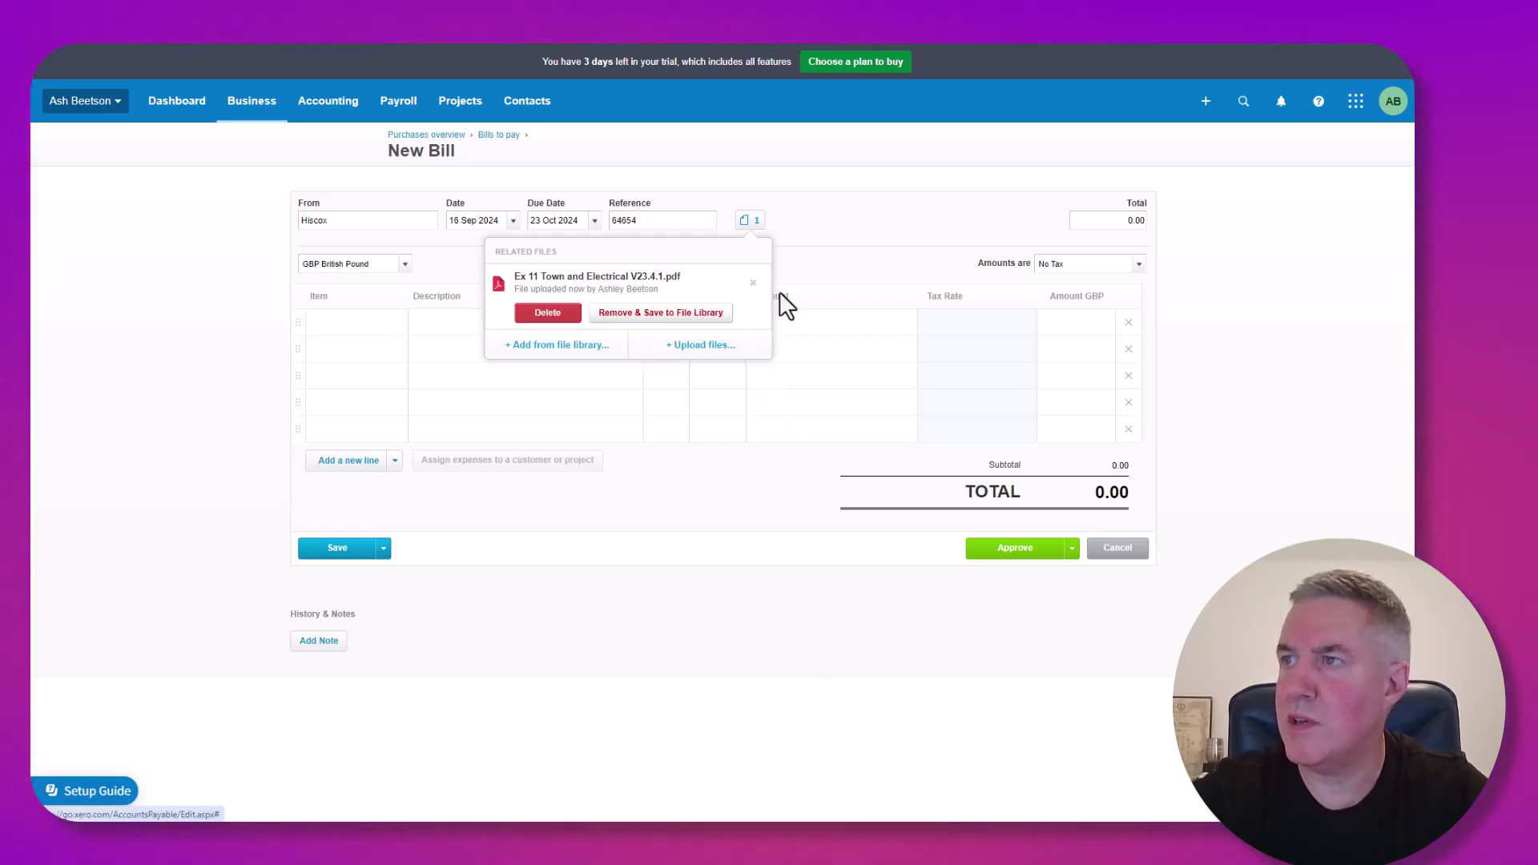
pyautogui.click(868, 207)
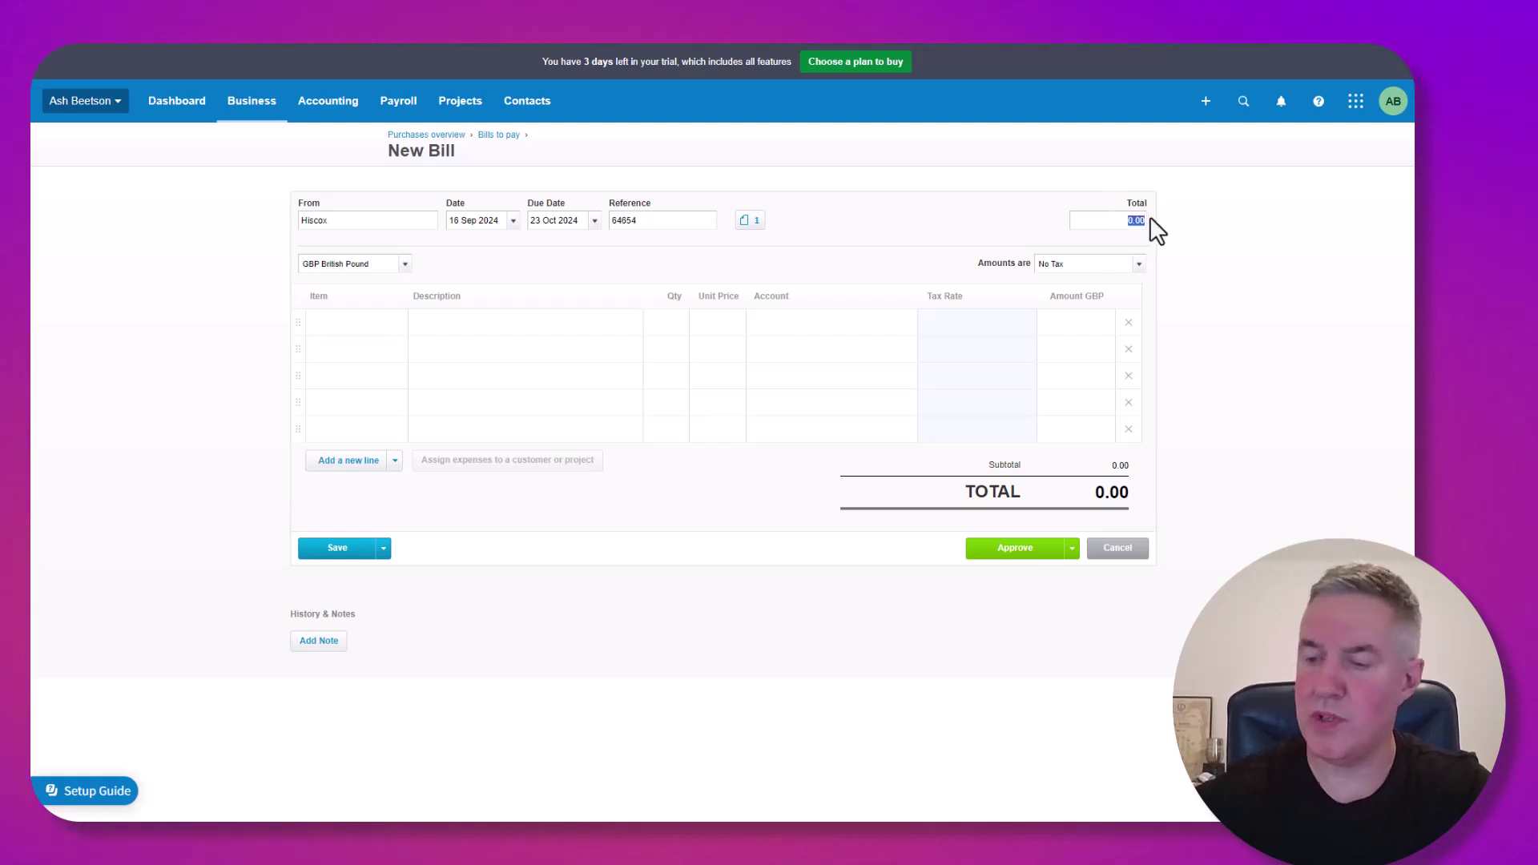
# Step: Enter a bill total of 250 and choose the item "123: Goods" for the first line
pyautogui.write('250')
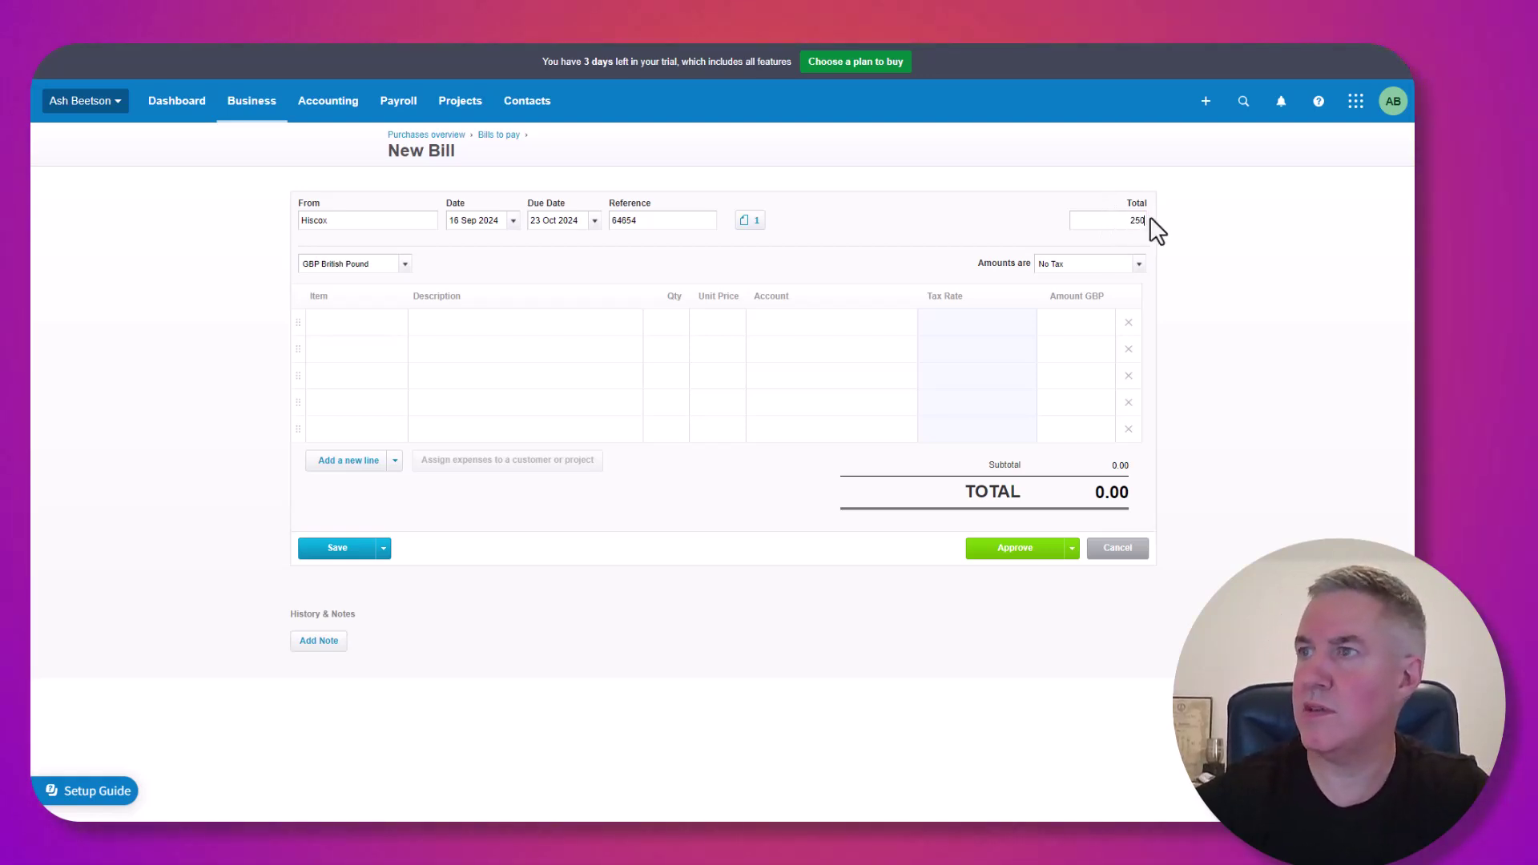
pyautogui.click(348, 323)
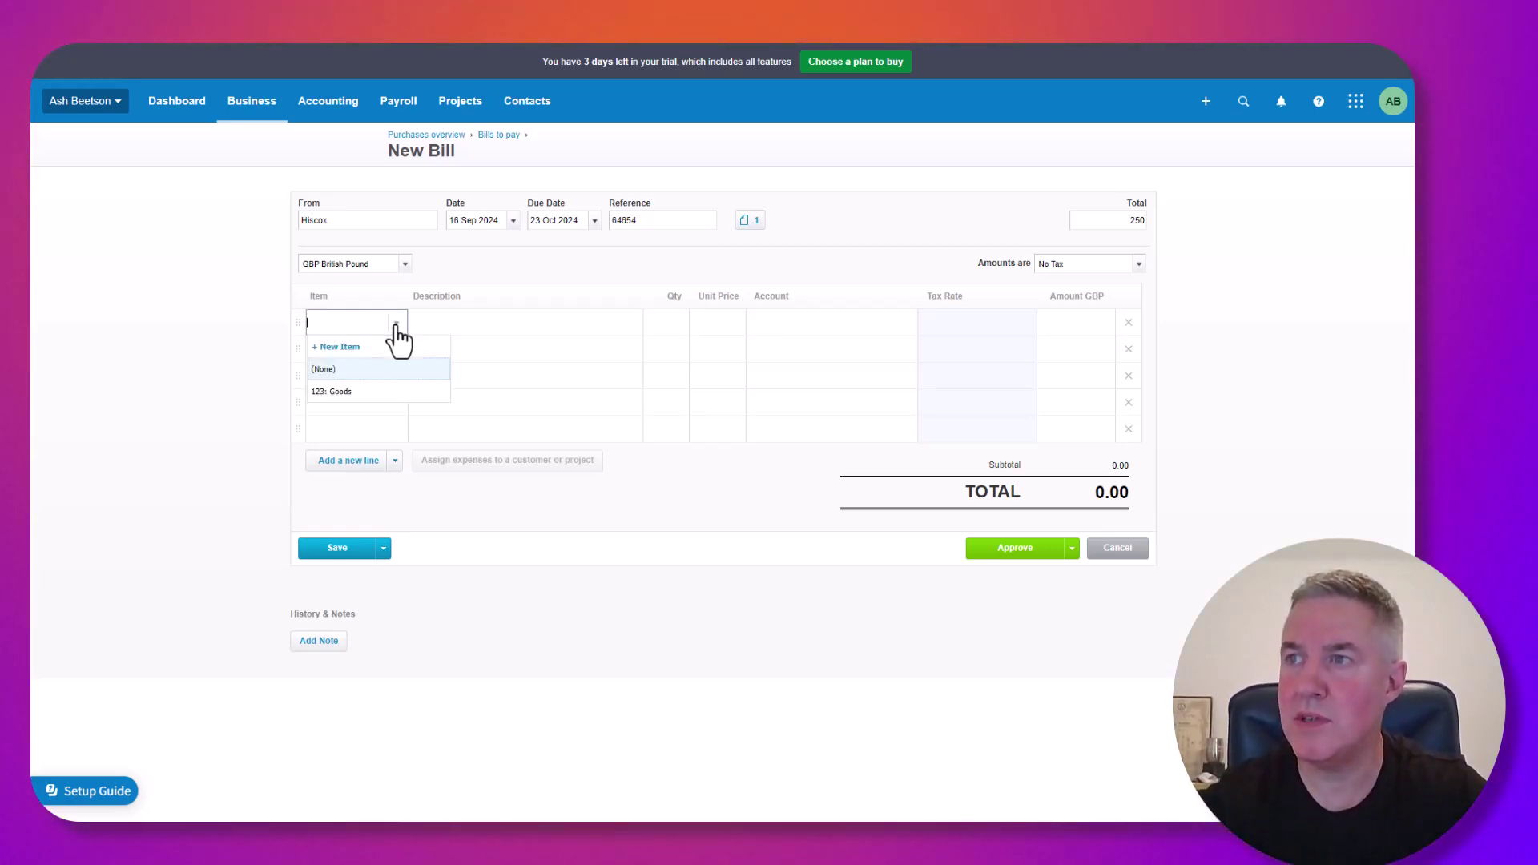
pyautogui.click(336, 392)
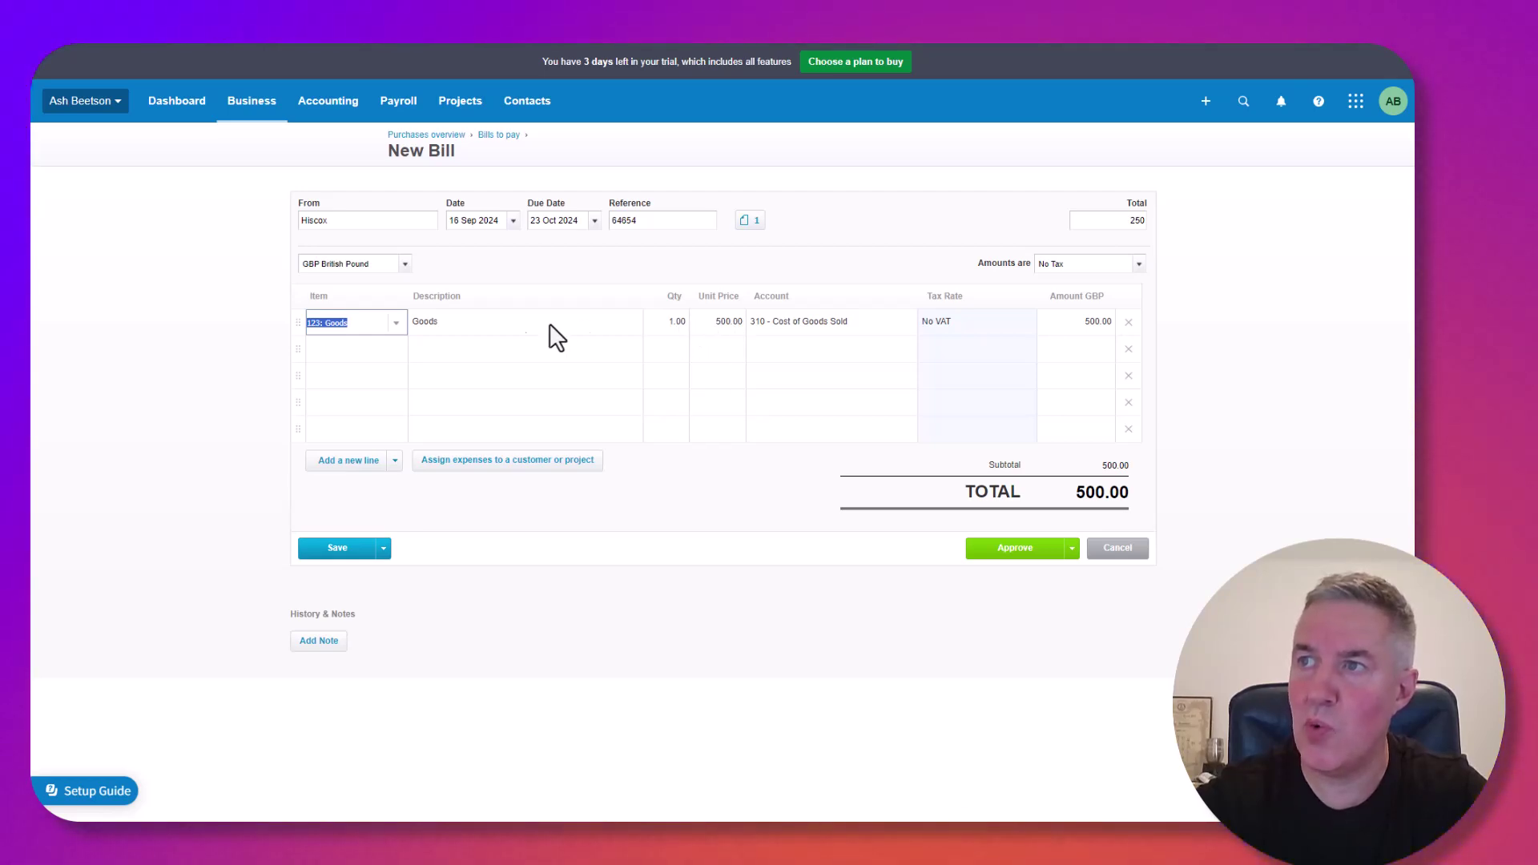
# Step: Add a second line "Goods" with quantity 2, unit price 250 and account 310 - Cost of Goods Sold, and save the bill as a draft
pyautogui.click(442, 353)
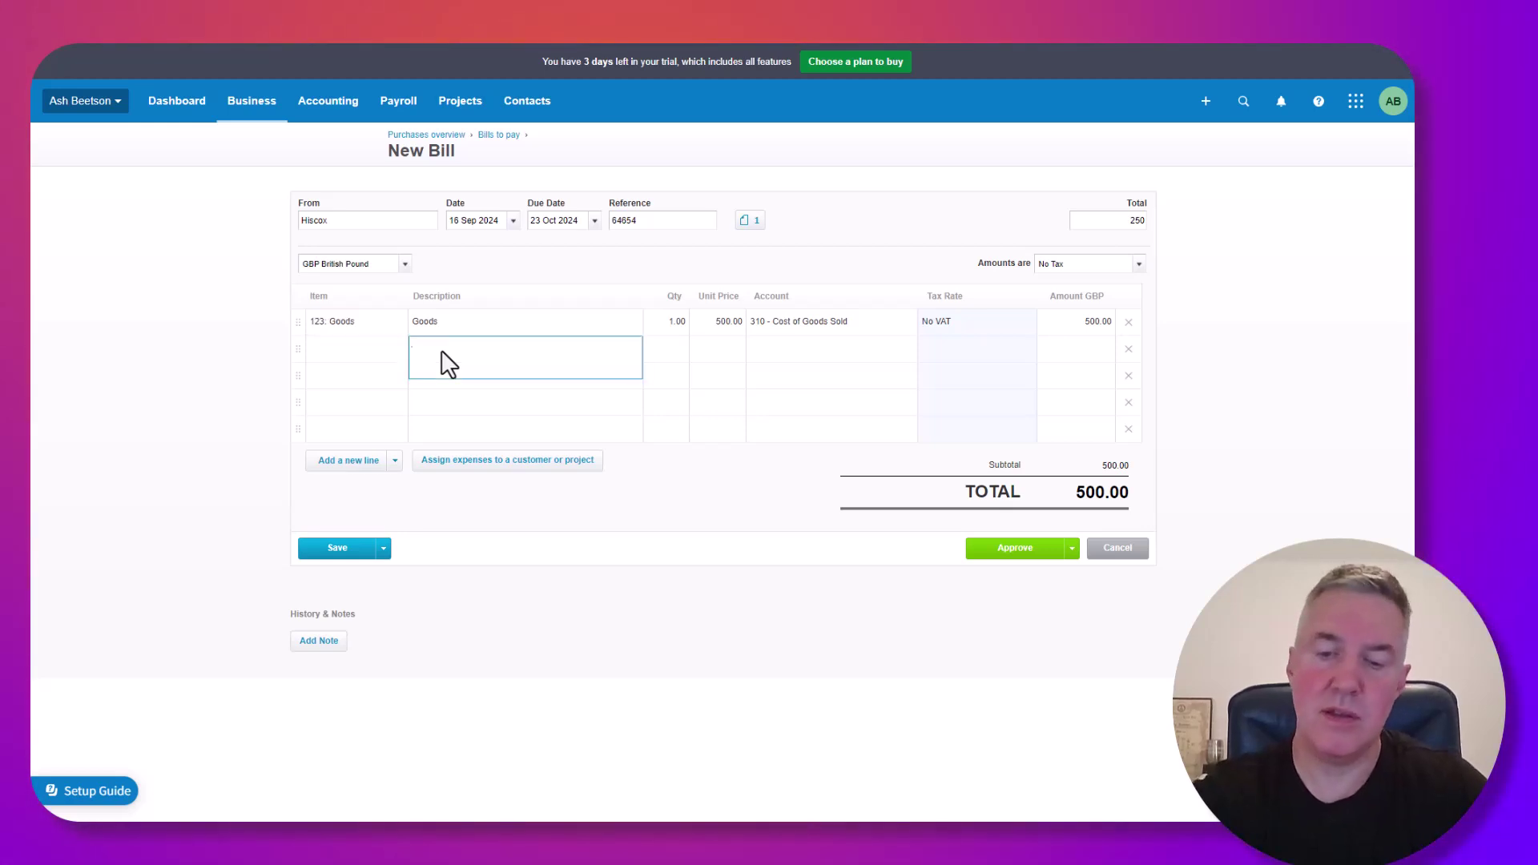
pyautogui.write('Goods ')
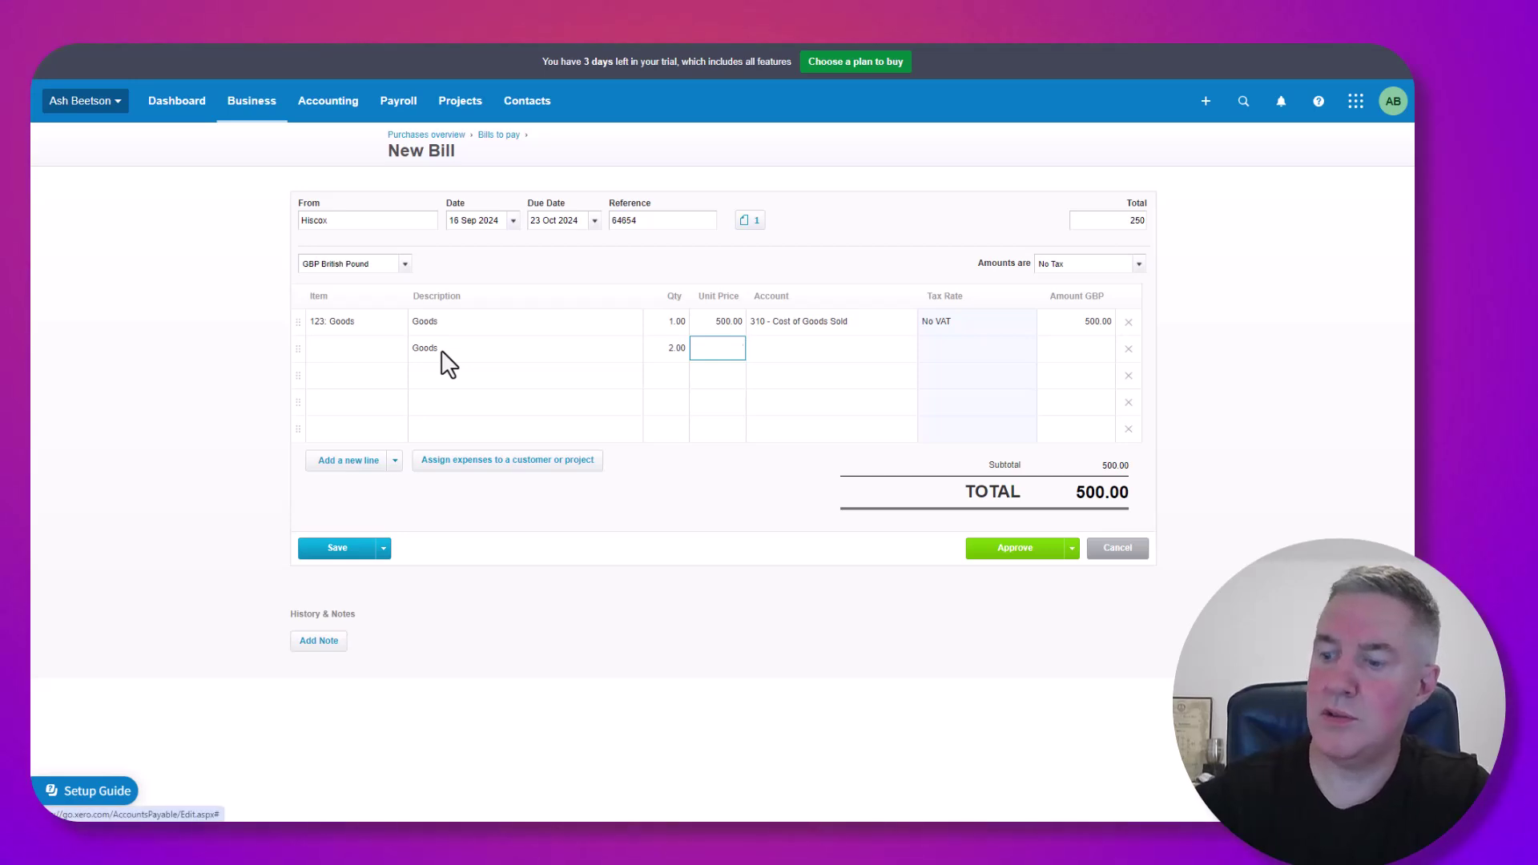
pyautogui.write('2.00 250')
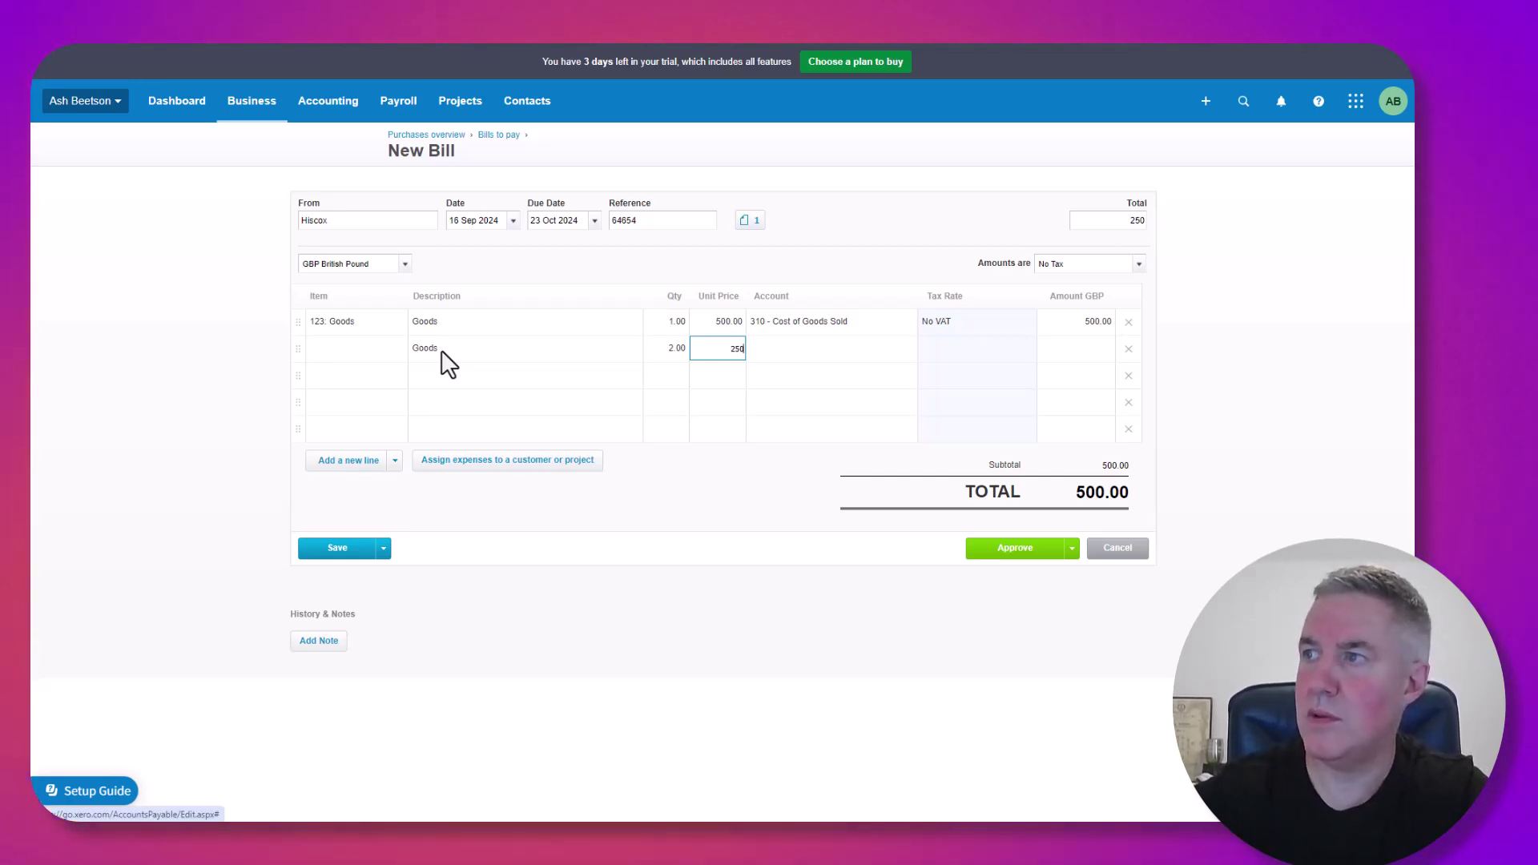
pyautogui.press('Tab')
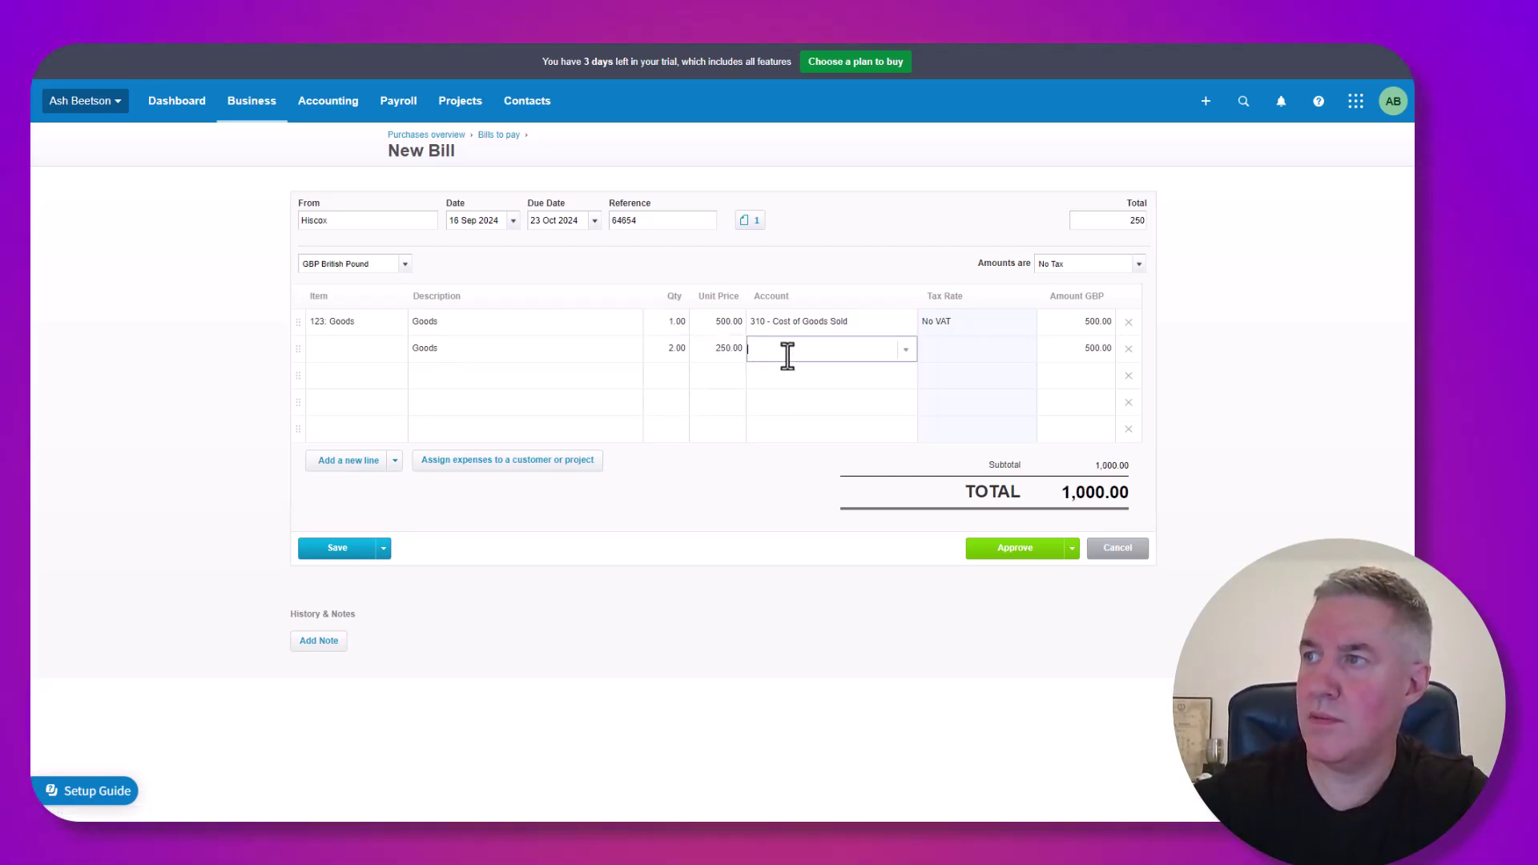
pyautogui.write('310 - Cost of Goods Sold')
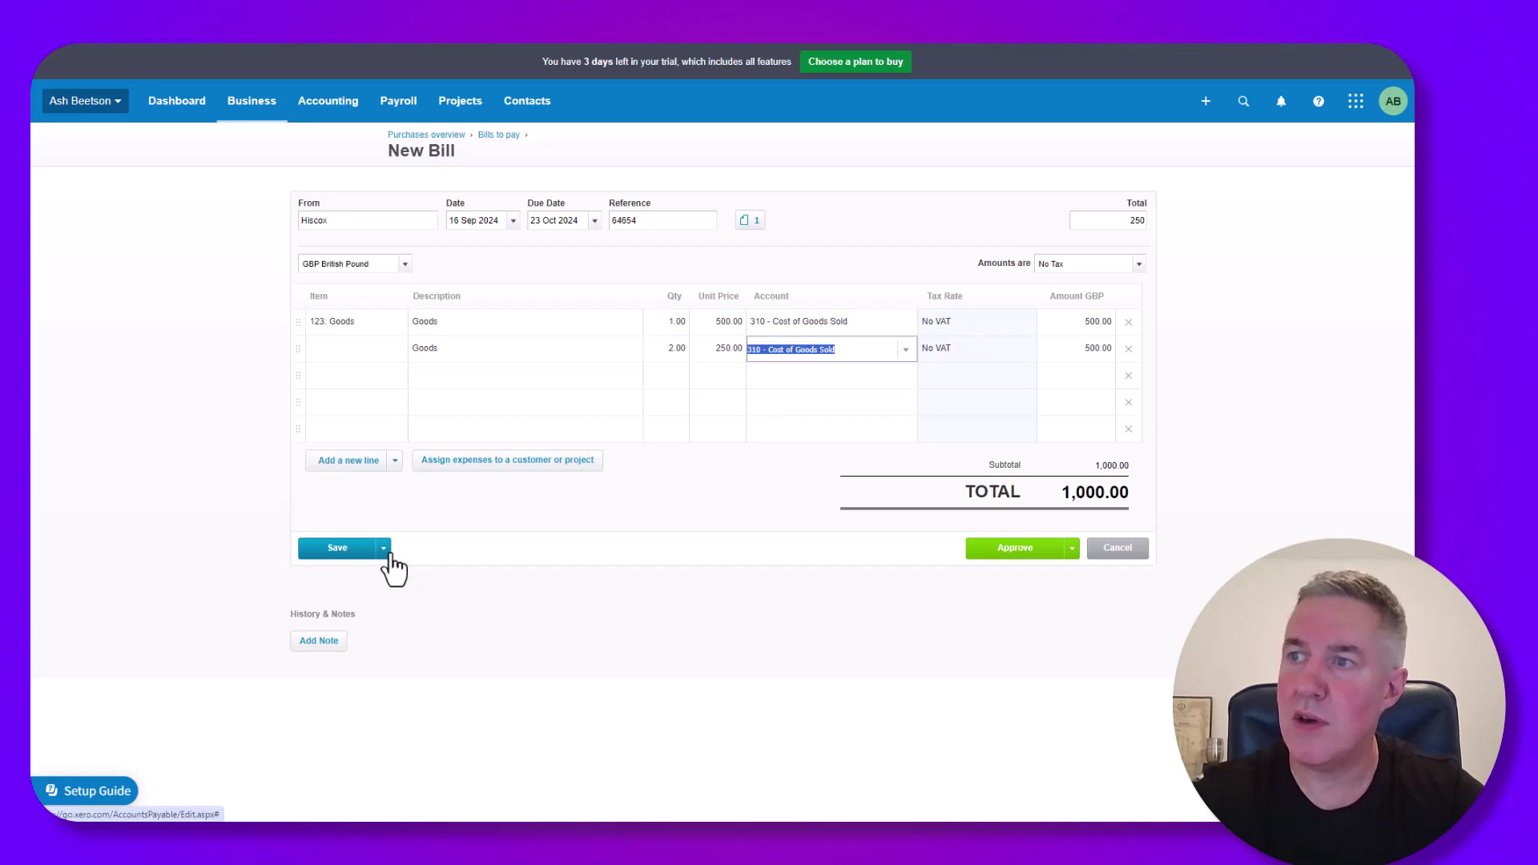
pyautogui.click(346, 553)
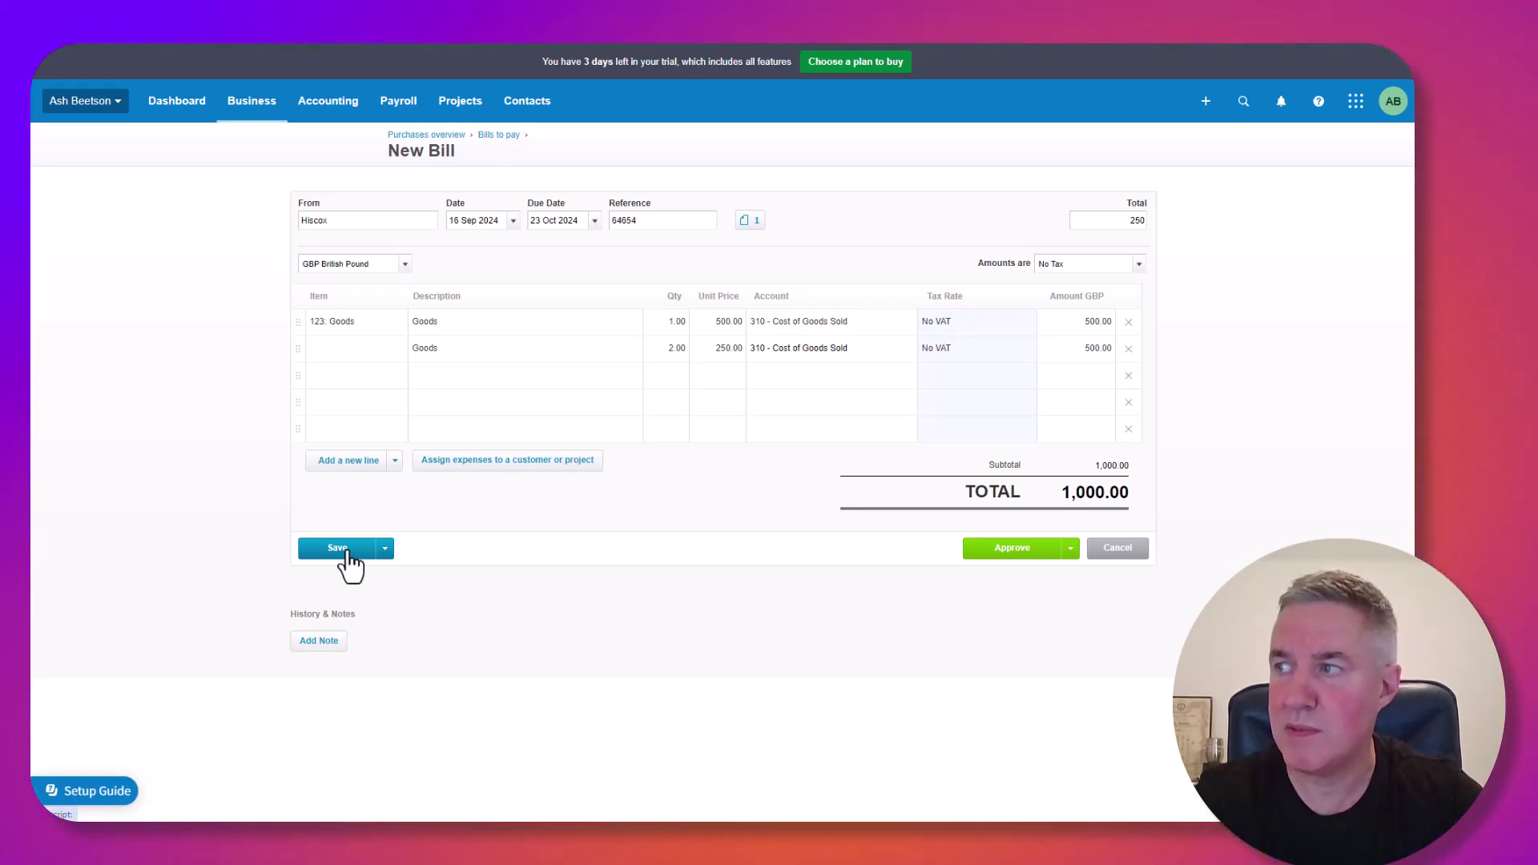
pyautogui.click(347, 553)
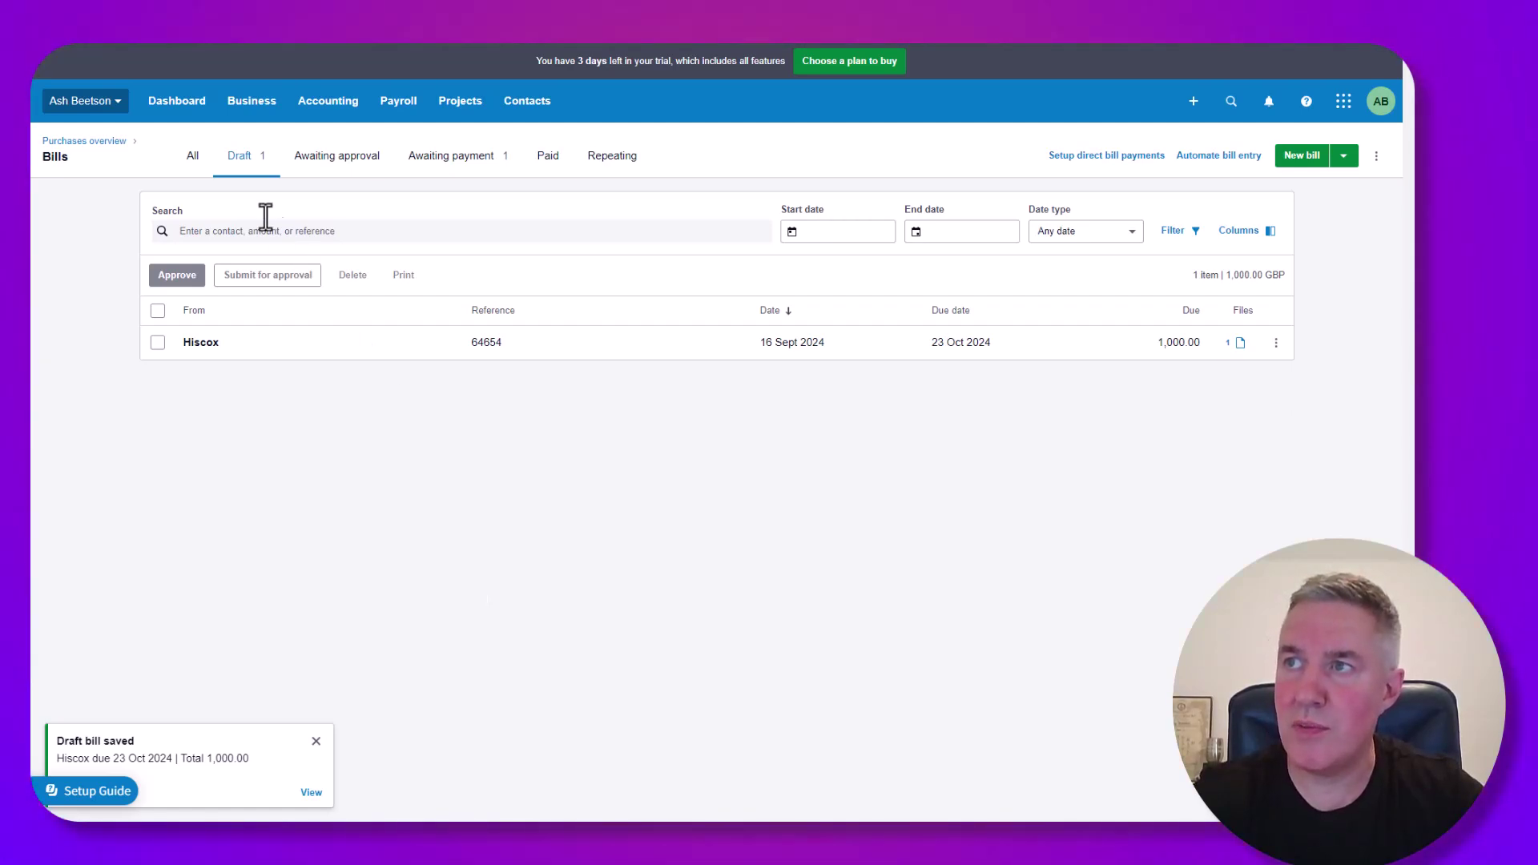
# Step: Review the actions available for the Hiscox draft in the bills list, open the bill and view its save options
pyautogui.click(243, 169)
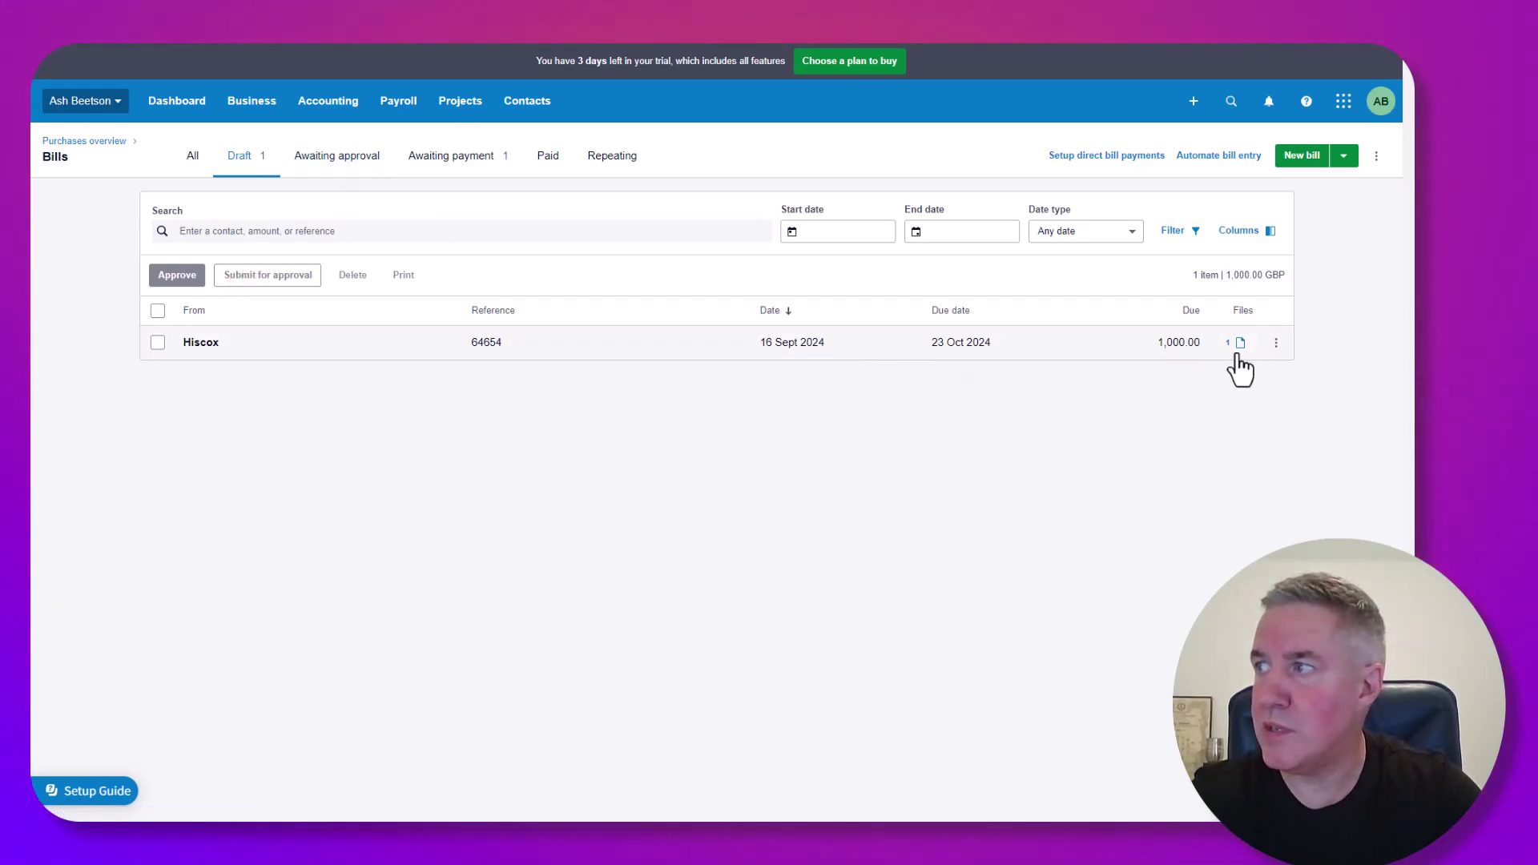
pyautogui.click(1276, 345)
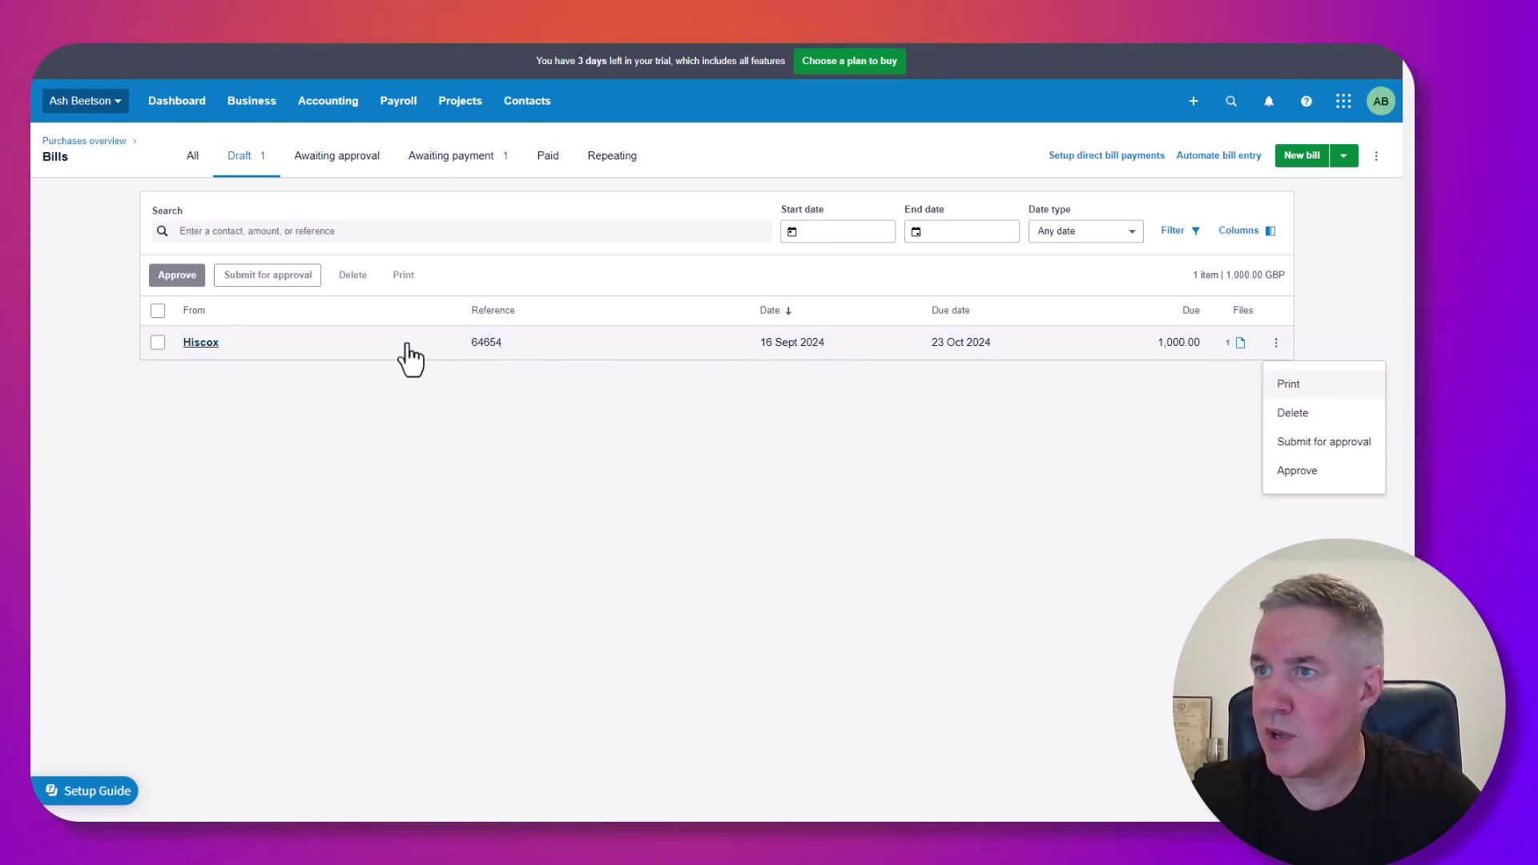
pyautogui.click(218, 358)
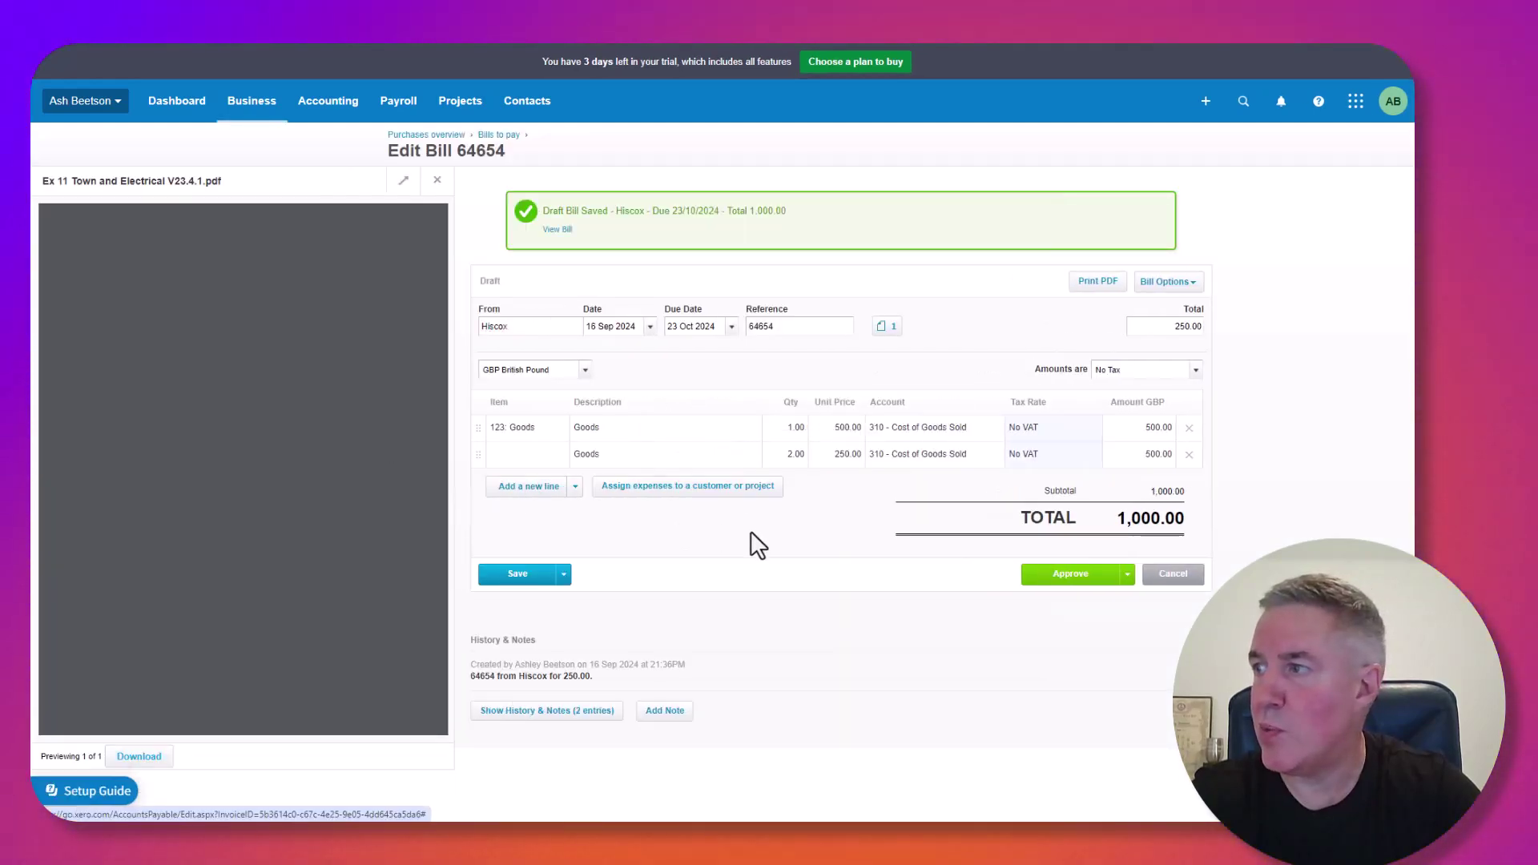
pyautogui.click(564, 575)
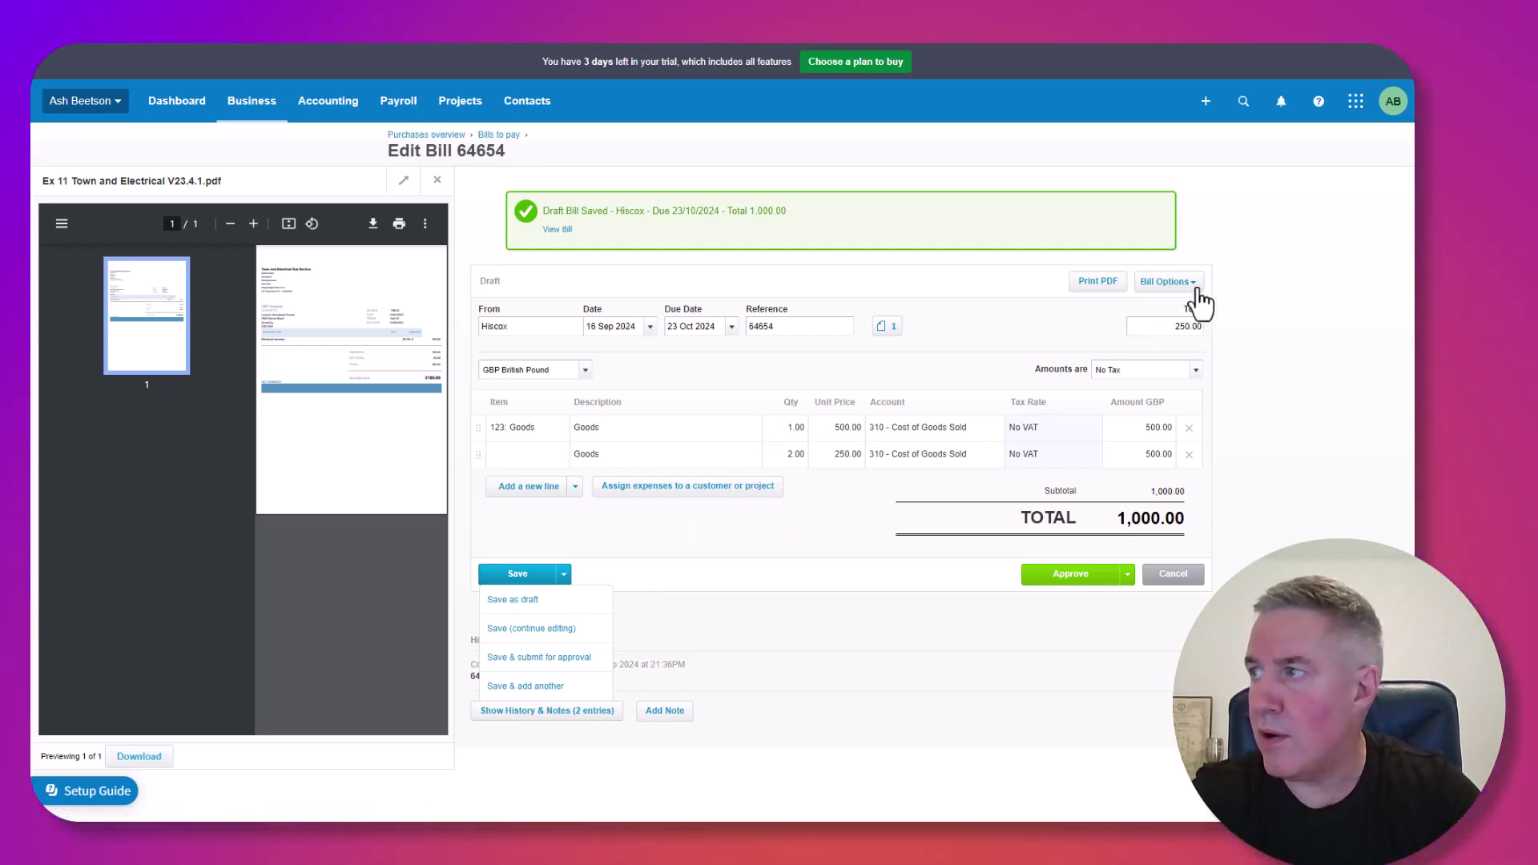
# Step: Copy the Hiscox bill to a new bill and save the copy as a draft
pyautogui.click(1192, 284)
pyautogui.click(1154, 366)
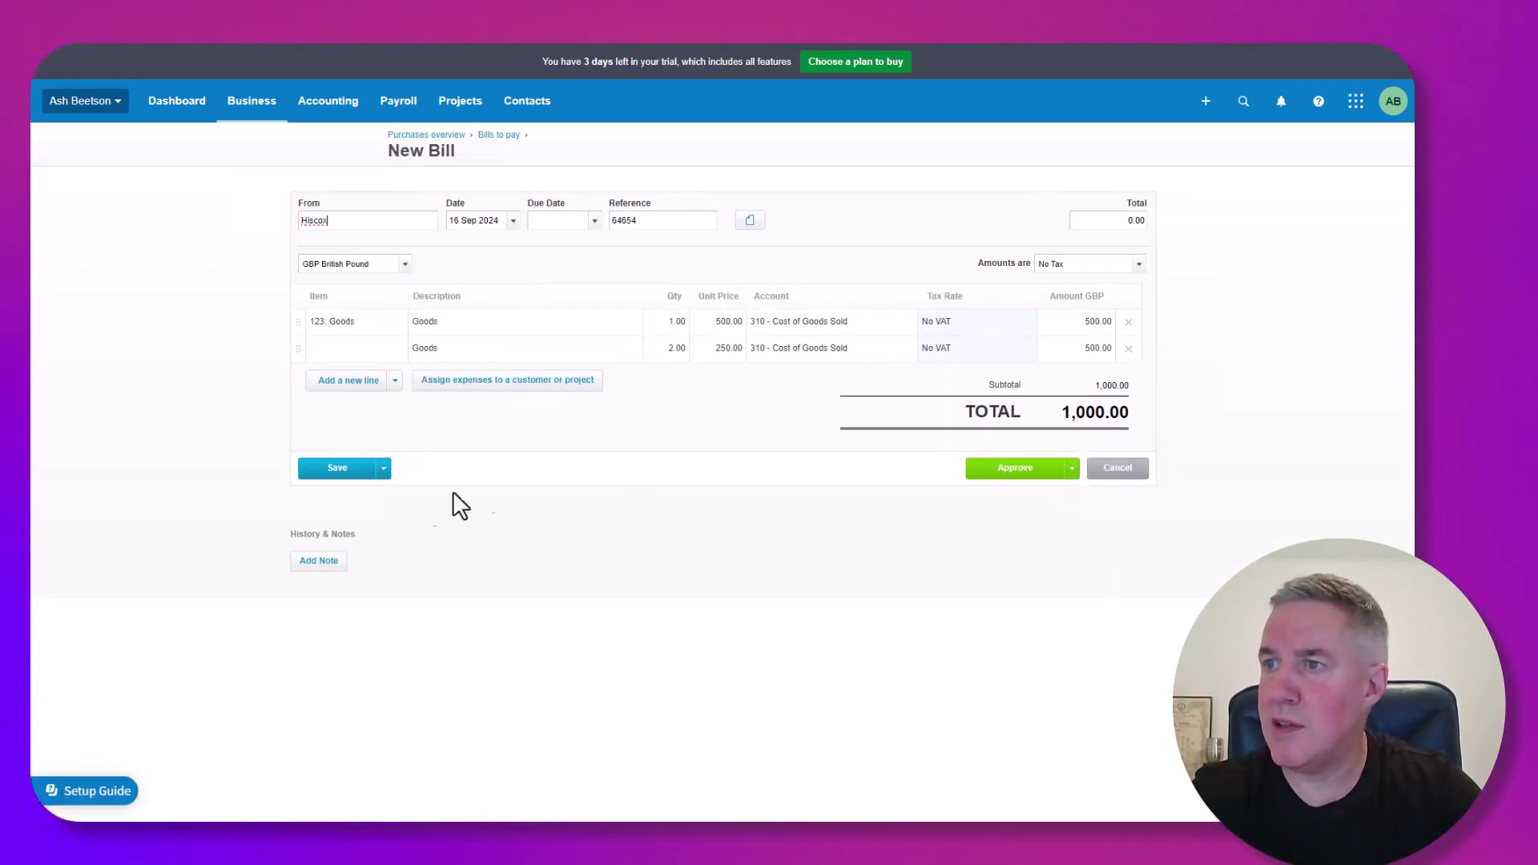
pyautogui.click(343, 473)
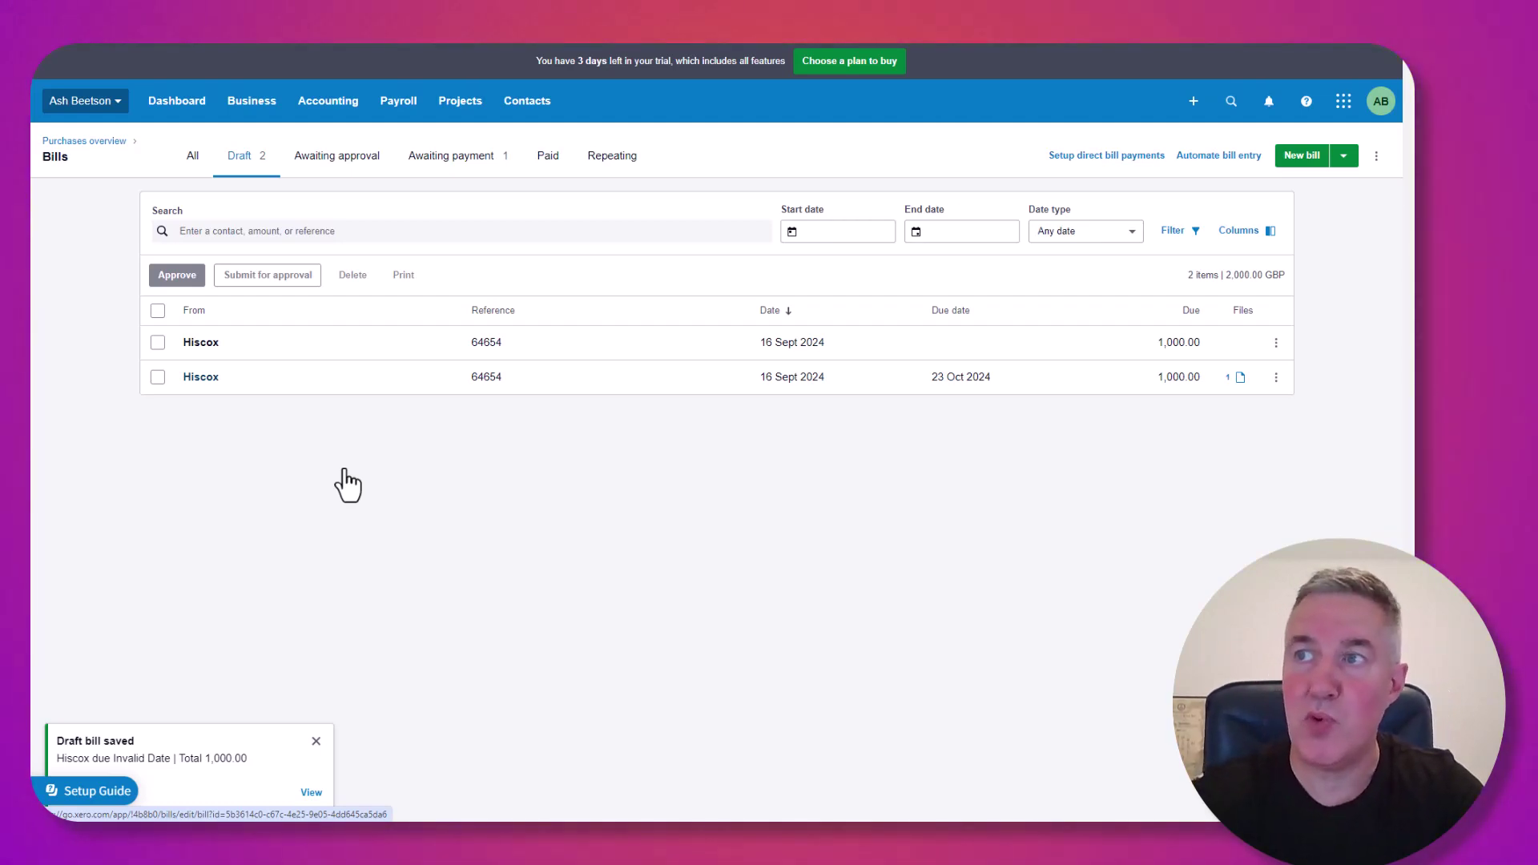
# Step: Try to submit both Hiscox draft bills for approval together, and dismiss the resulting notification
pyautogui.click(158, 343)
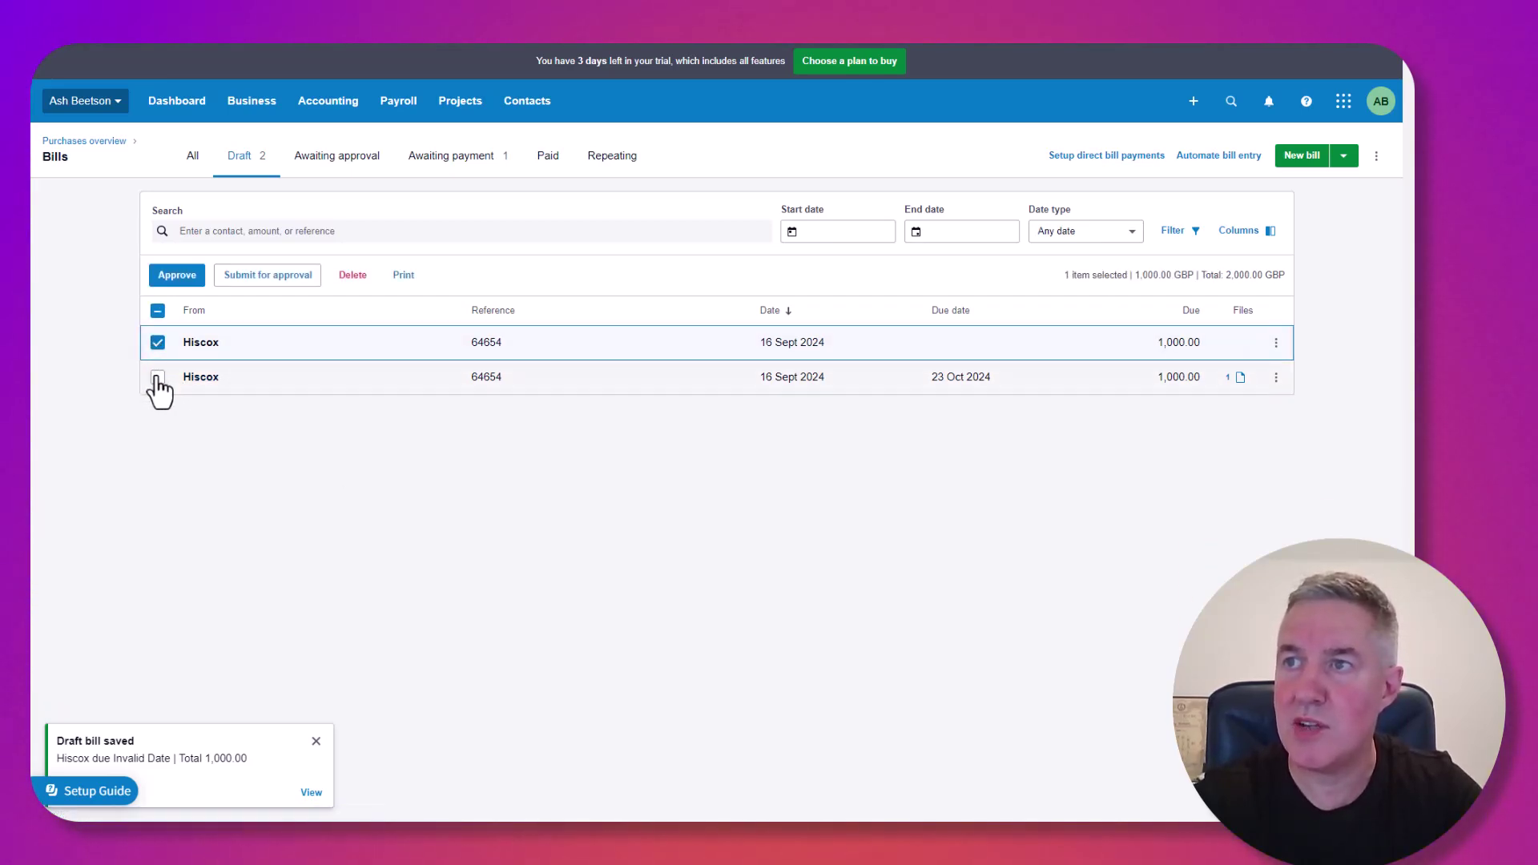
pyautogui.click(158, 377)
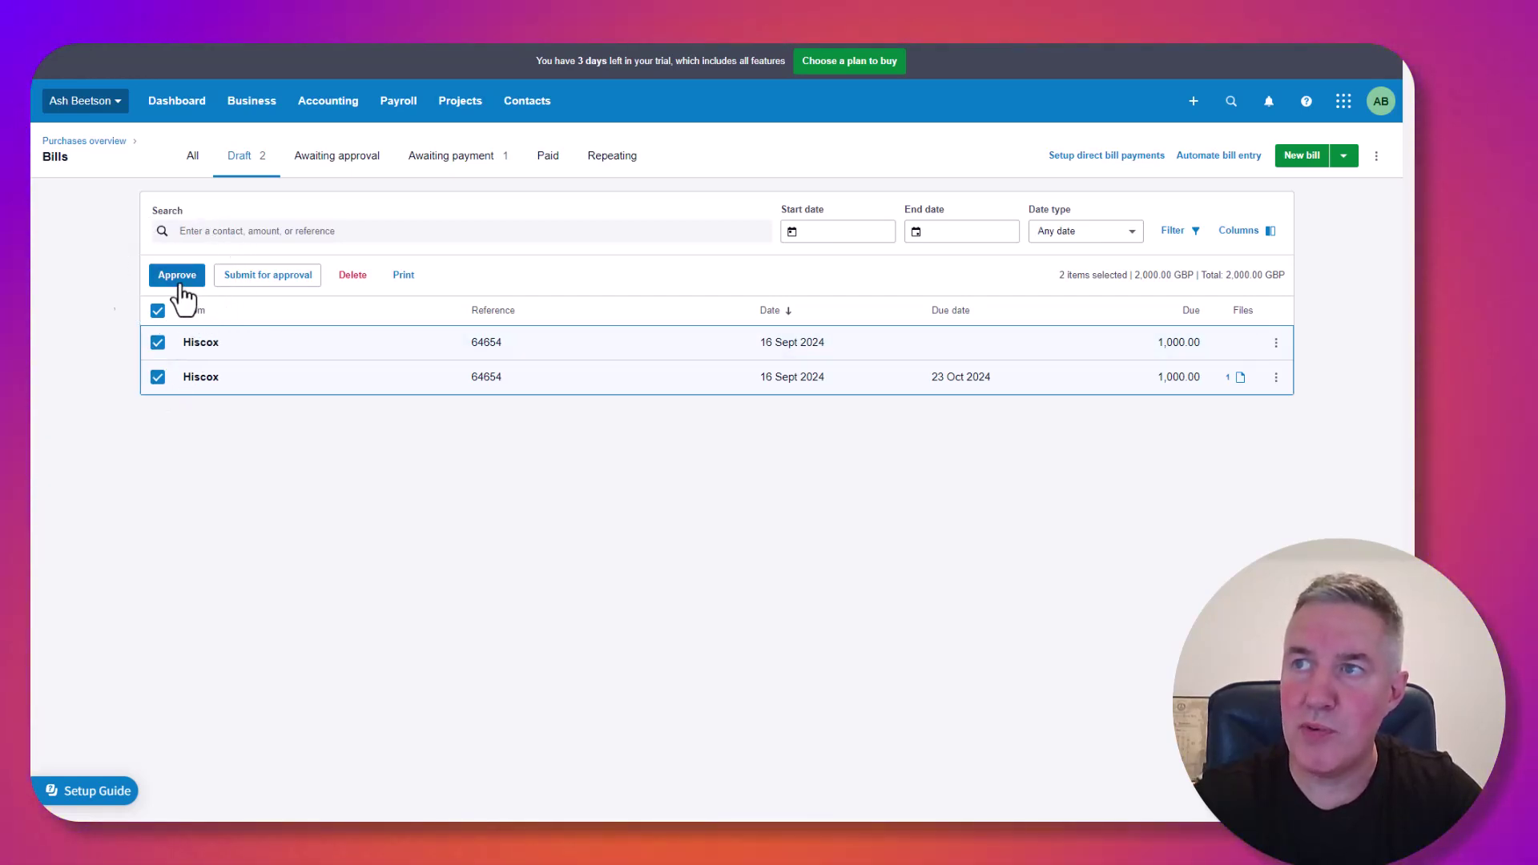
pyautogui.click(179, 281)
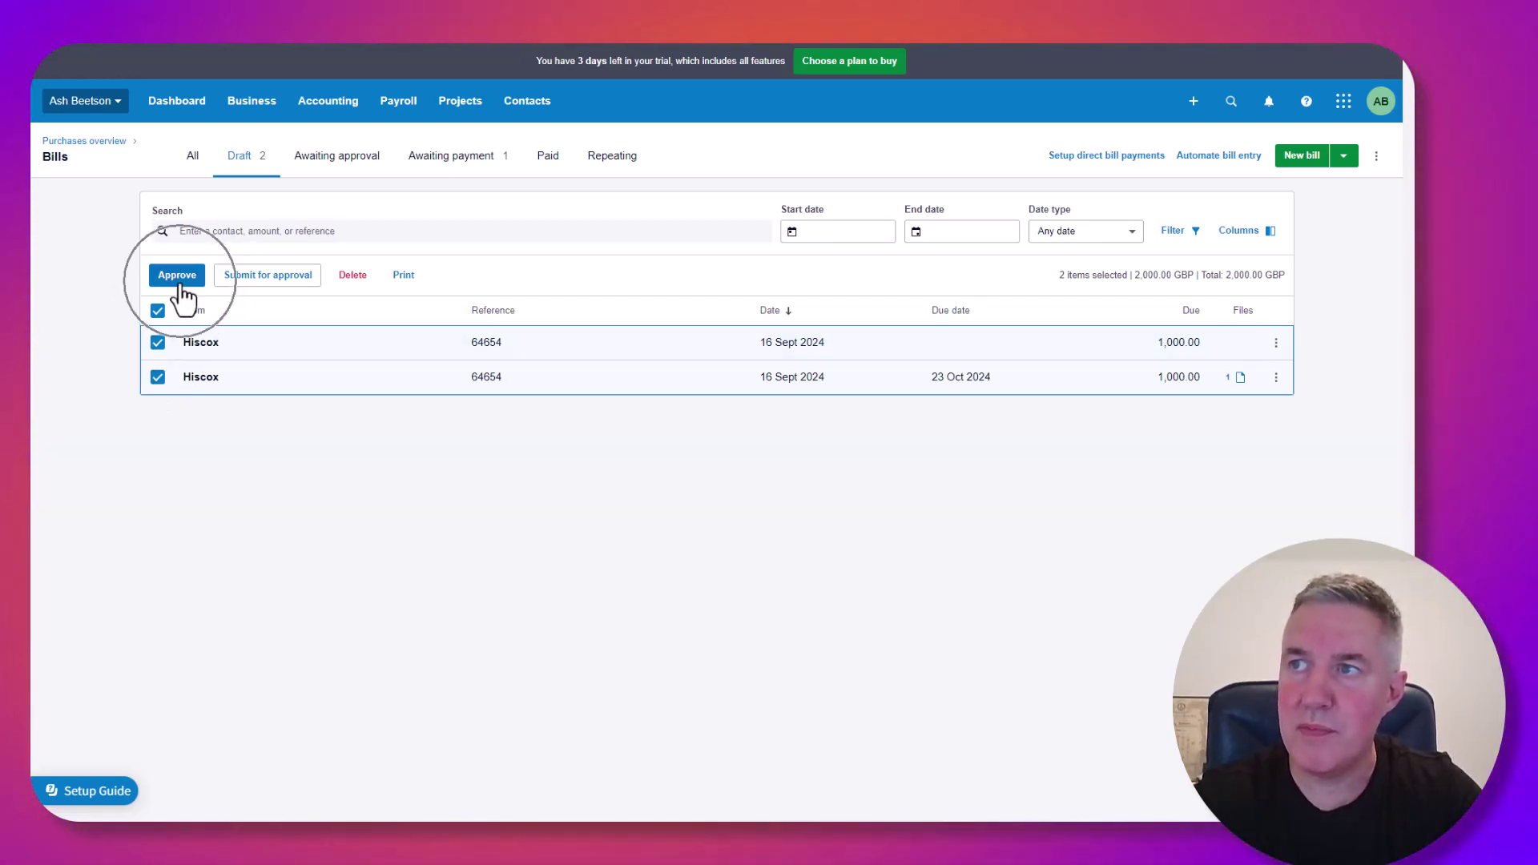
pyautogui.click(260, 282)
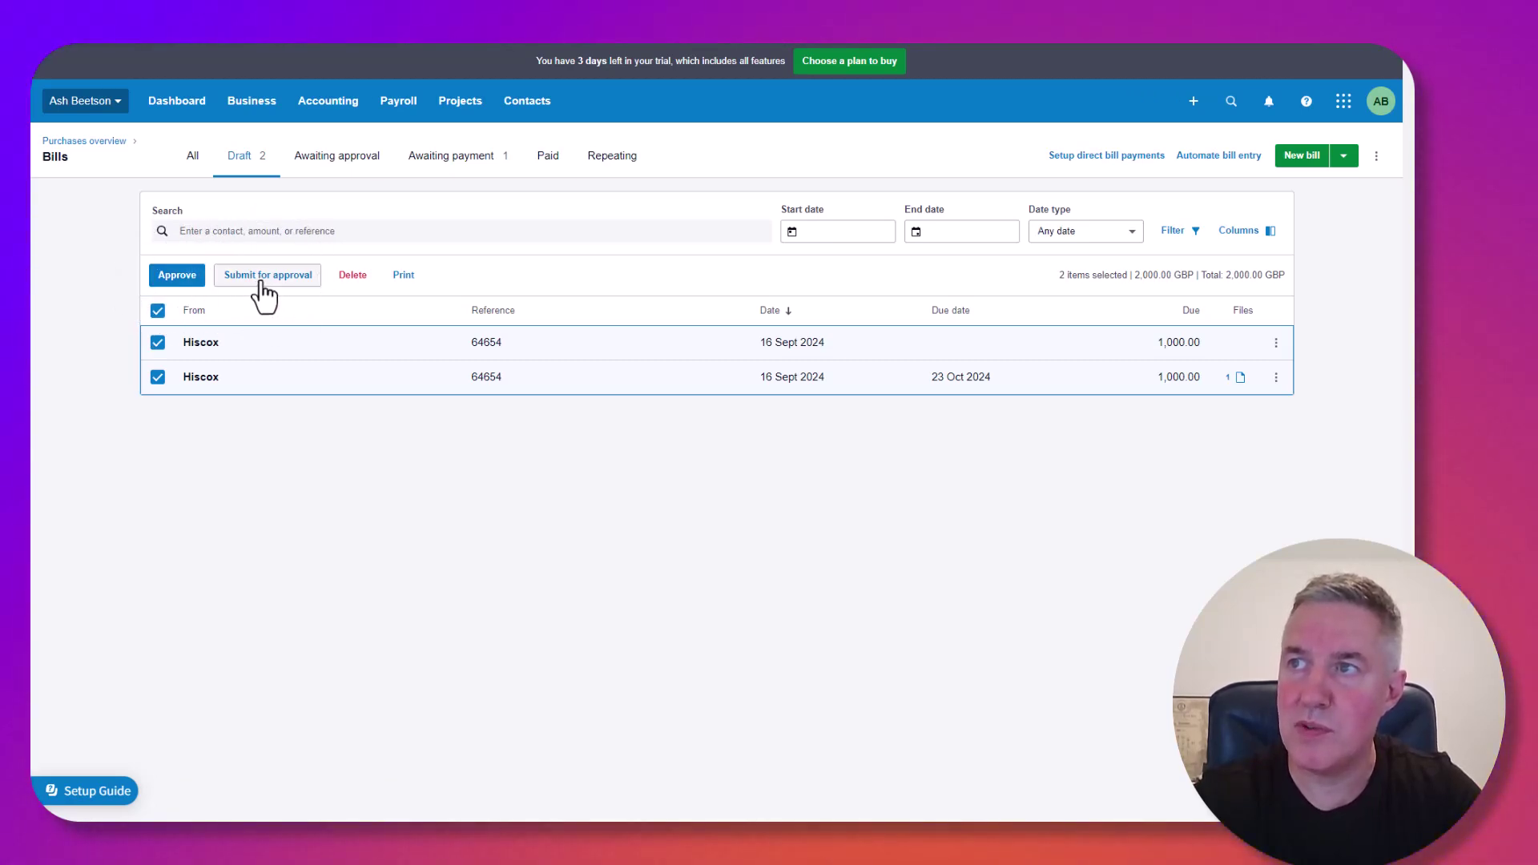
pyautogui.click(261, 277)
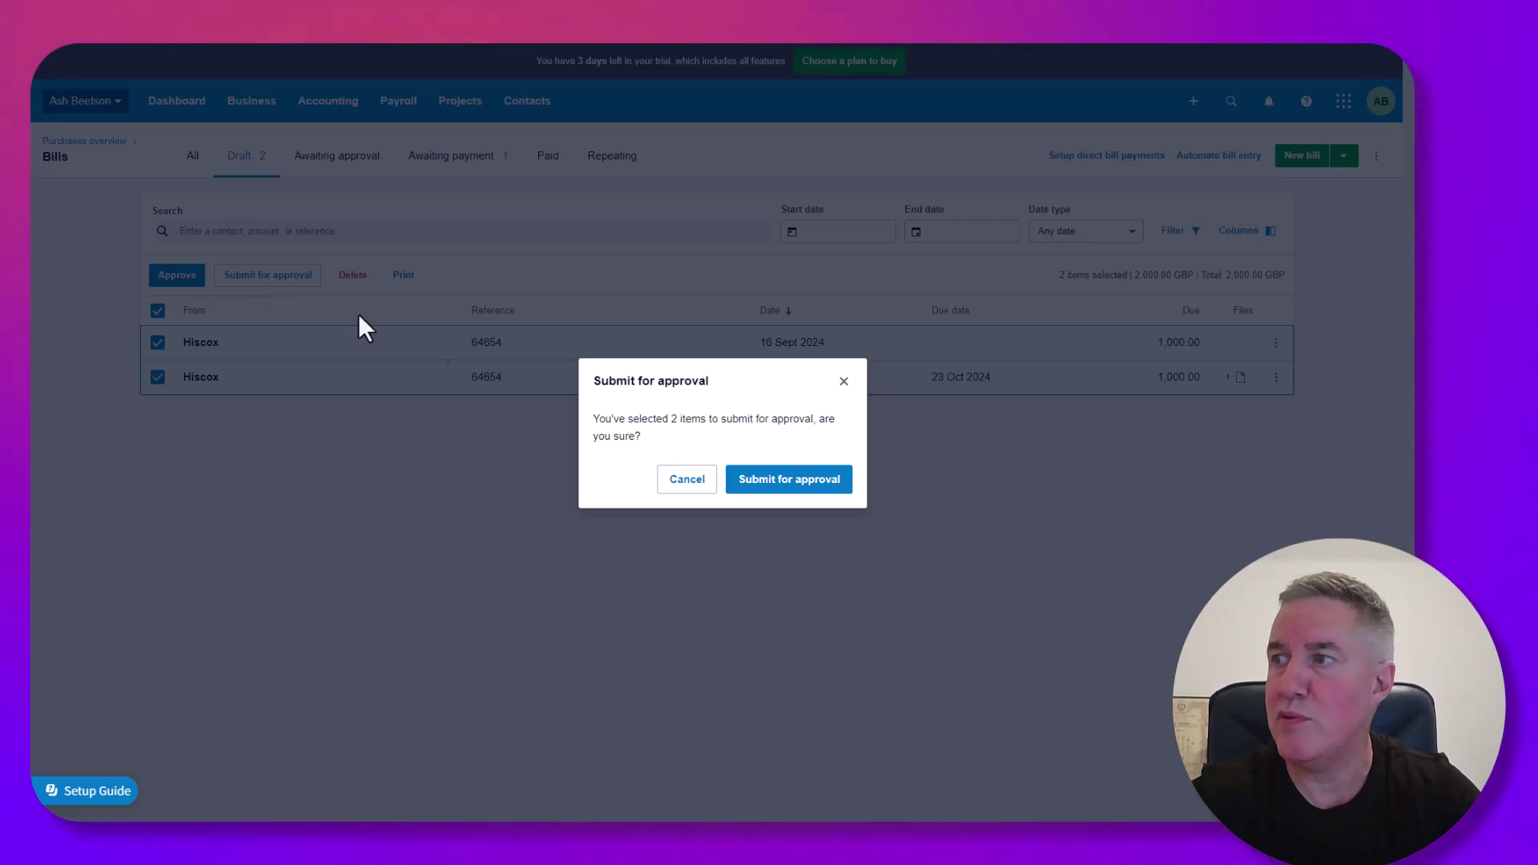
pyautogui.click(782, 489)
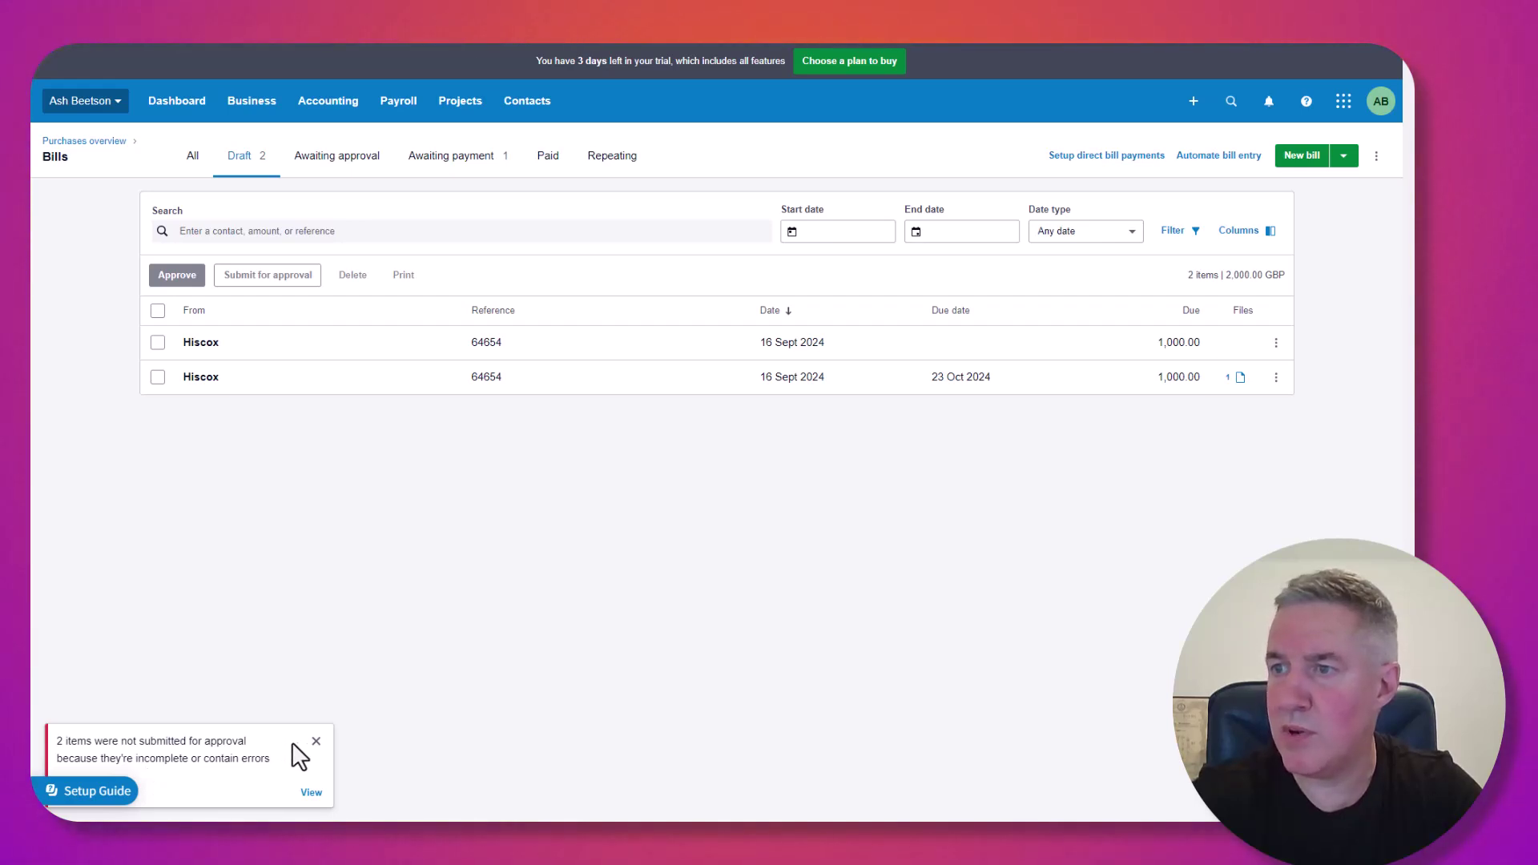
pyautogui.click(317, 742)
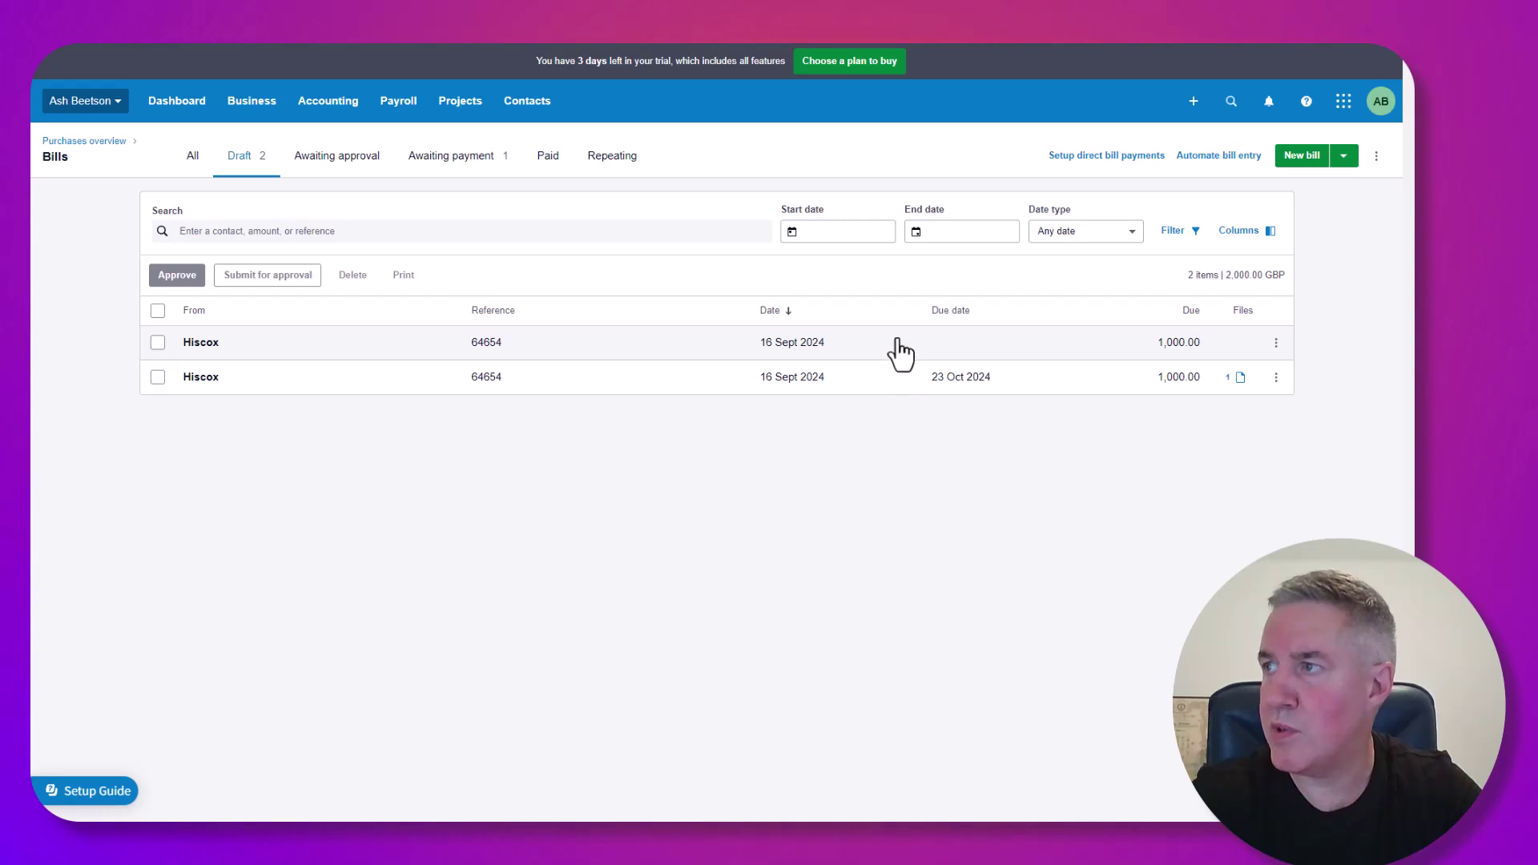
# Step: Set the due date of the copied Hiscox bill to 15 Oct 2024 and save it as a draft
pyautogui.click(748, 345)
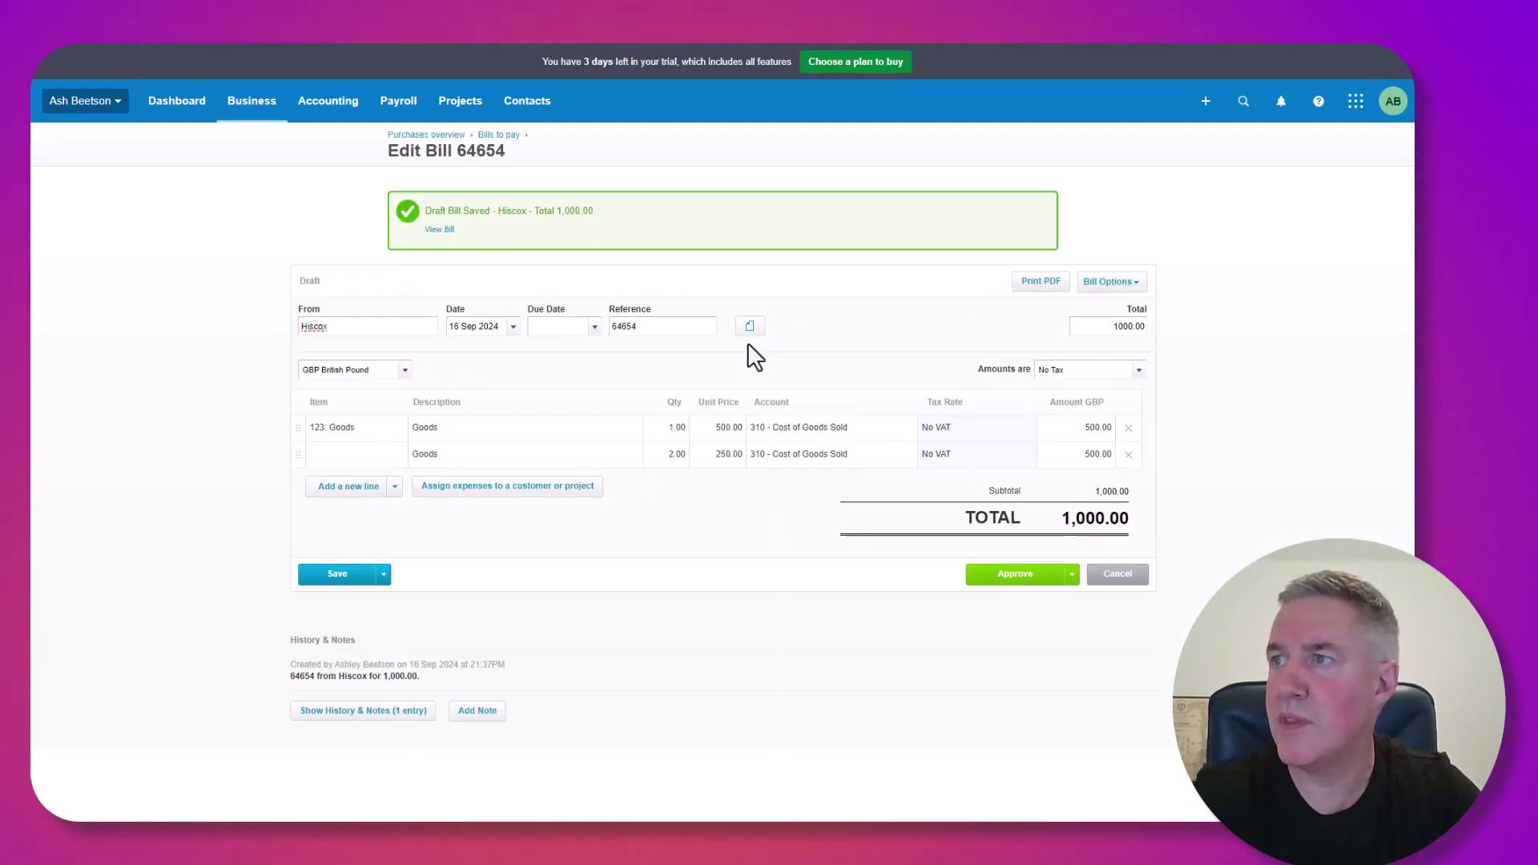
pyautogui.click(595, 326)
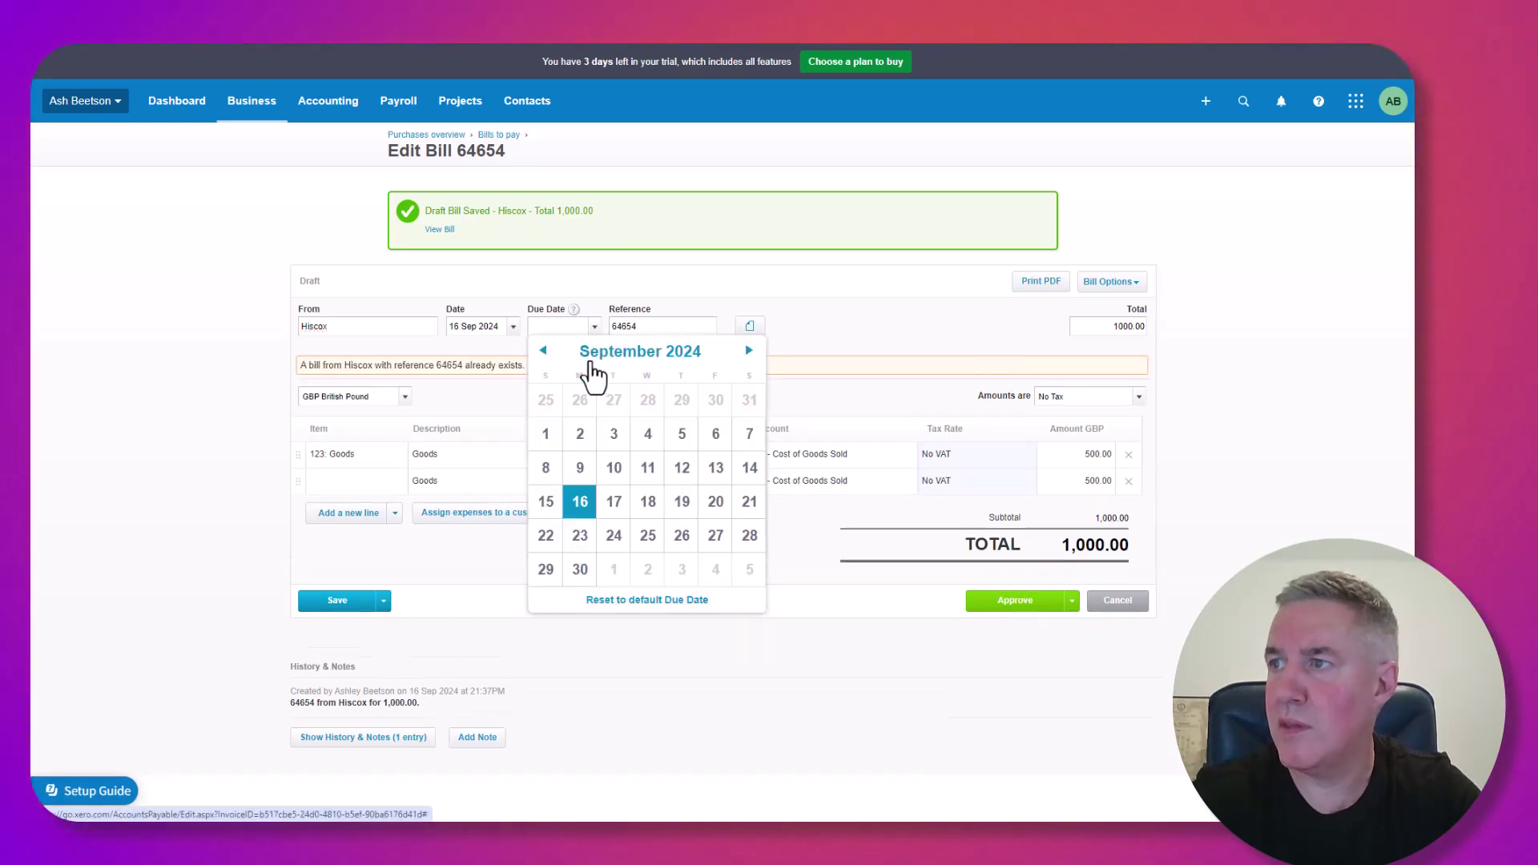
pyautogui.click(748, 350)
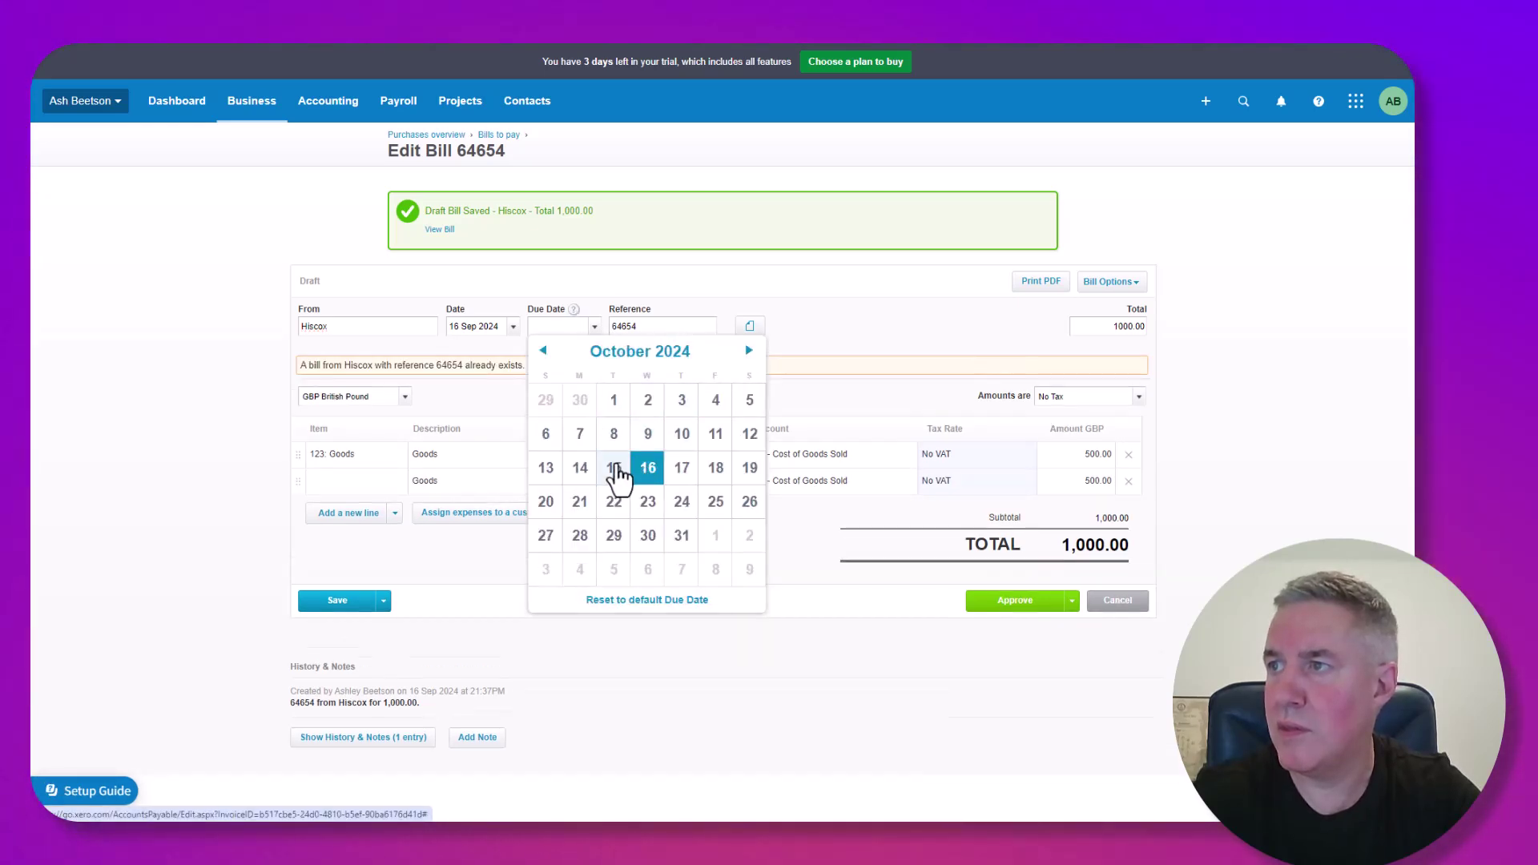
pyautogui.click(613, 468)
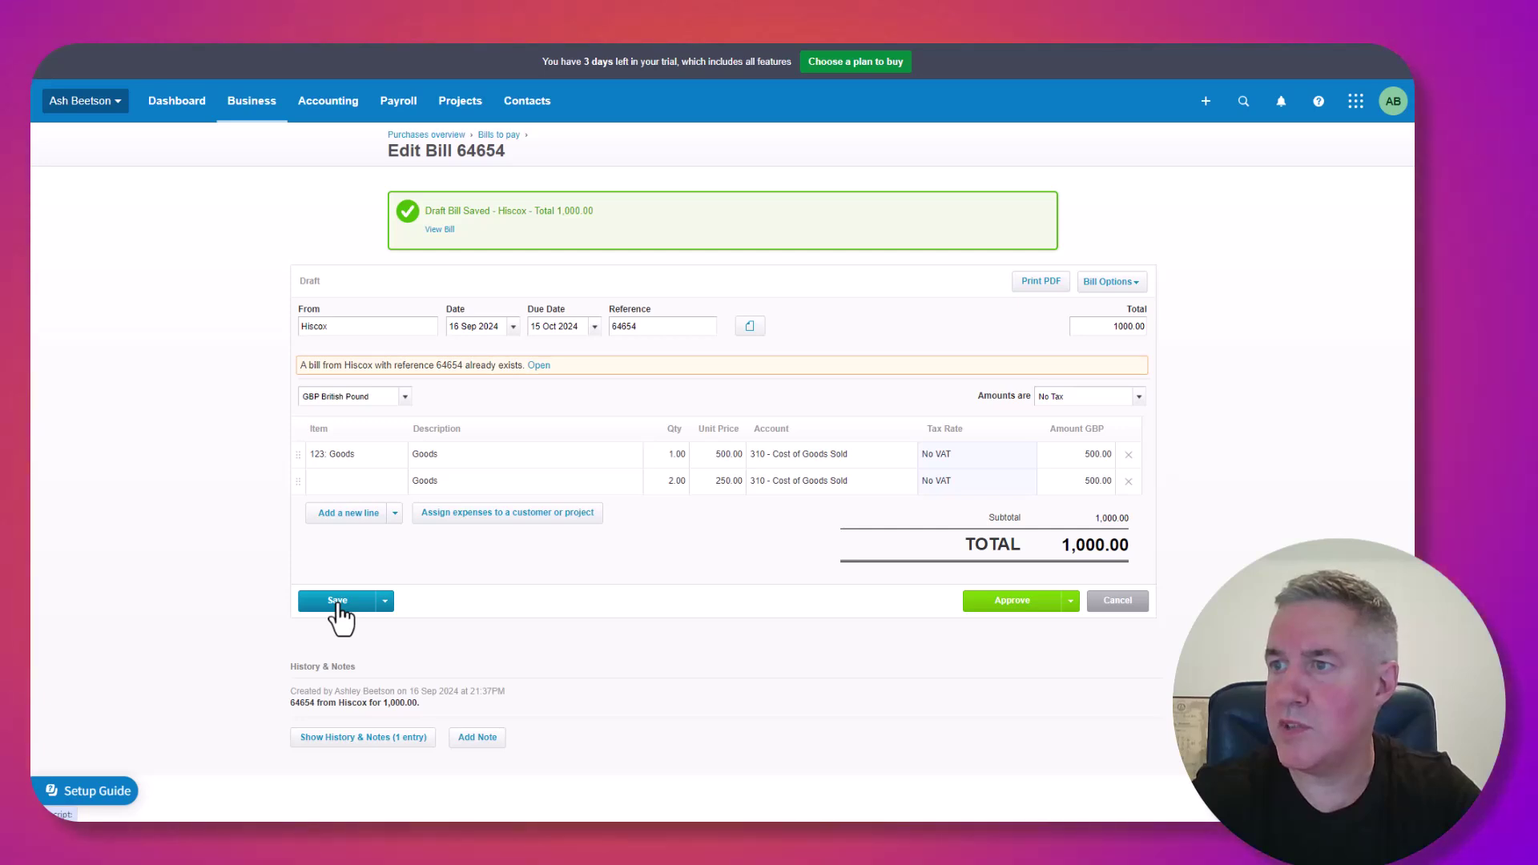
pyautogui.click(338, 603)
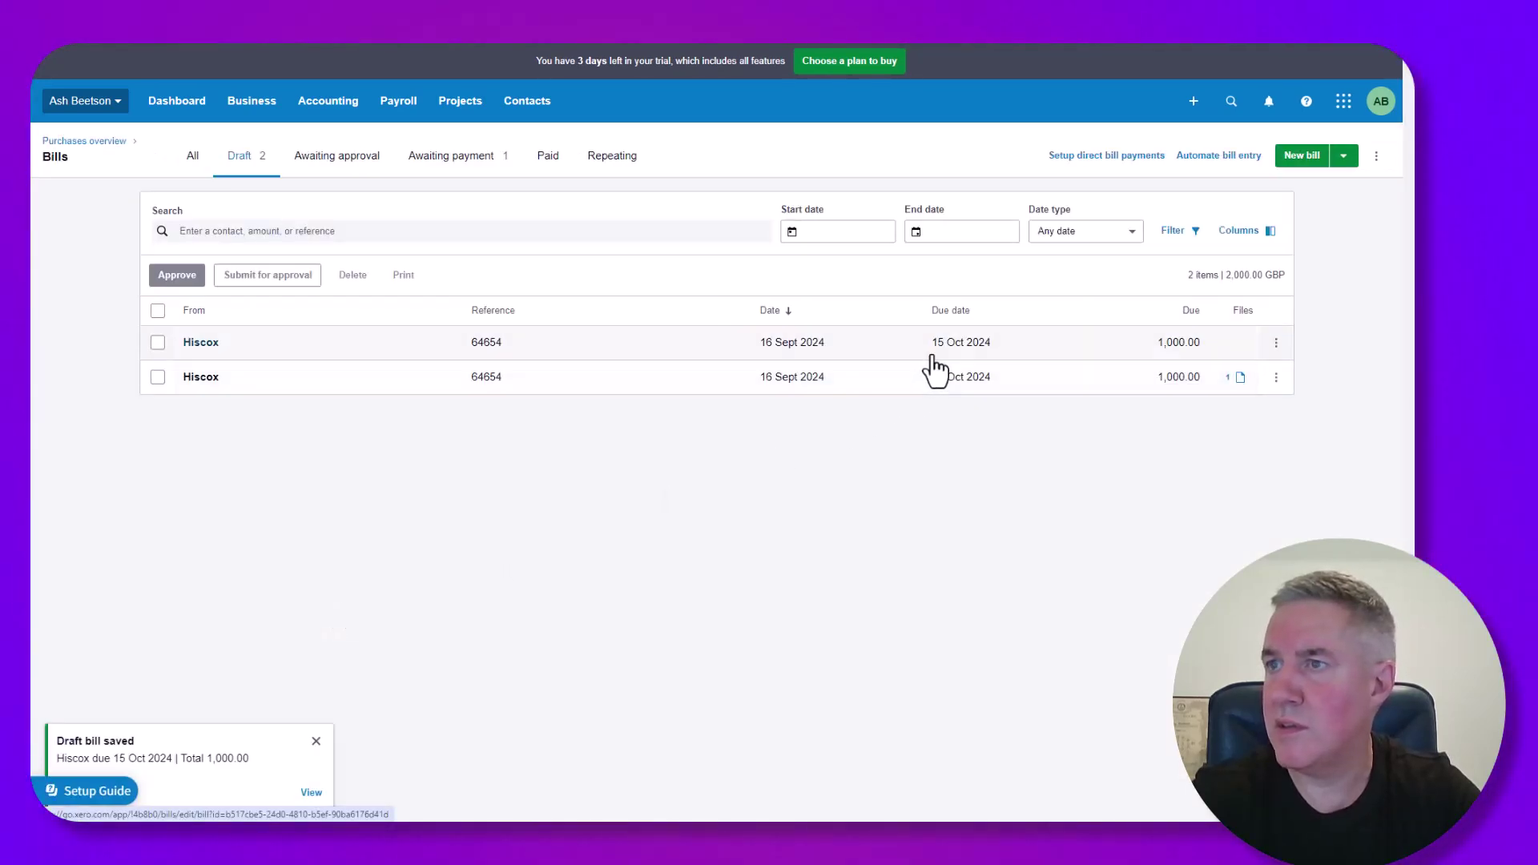
# Step: Select all the draft bills, submit them for approval and dismiss the notifications
pyautogui.click(158, 310)
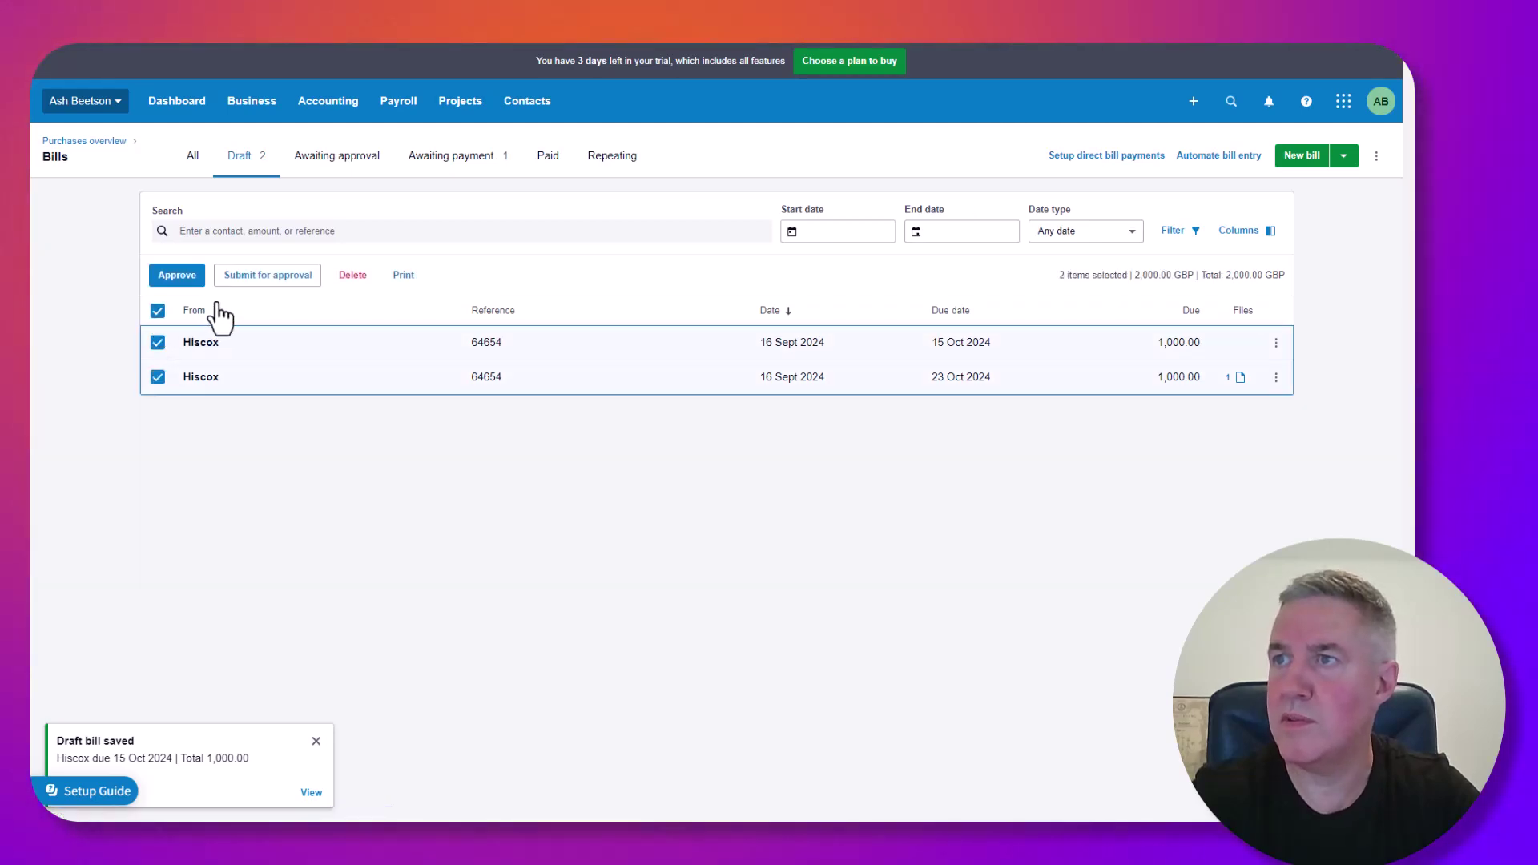
pyautogui.click(250, 278)
pyautogui.click(776, 483)
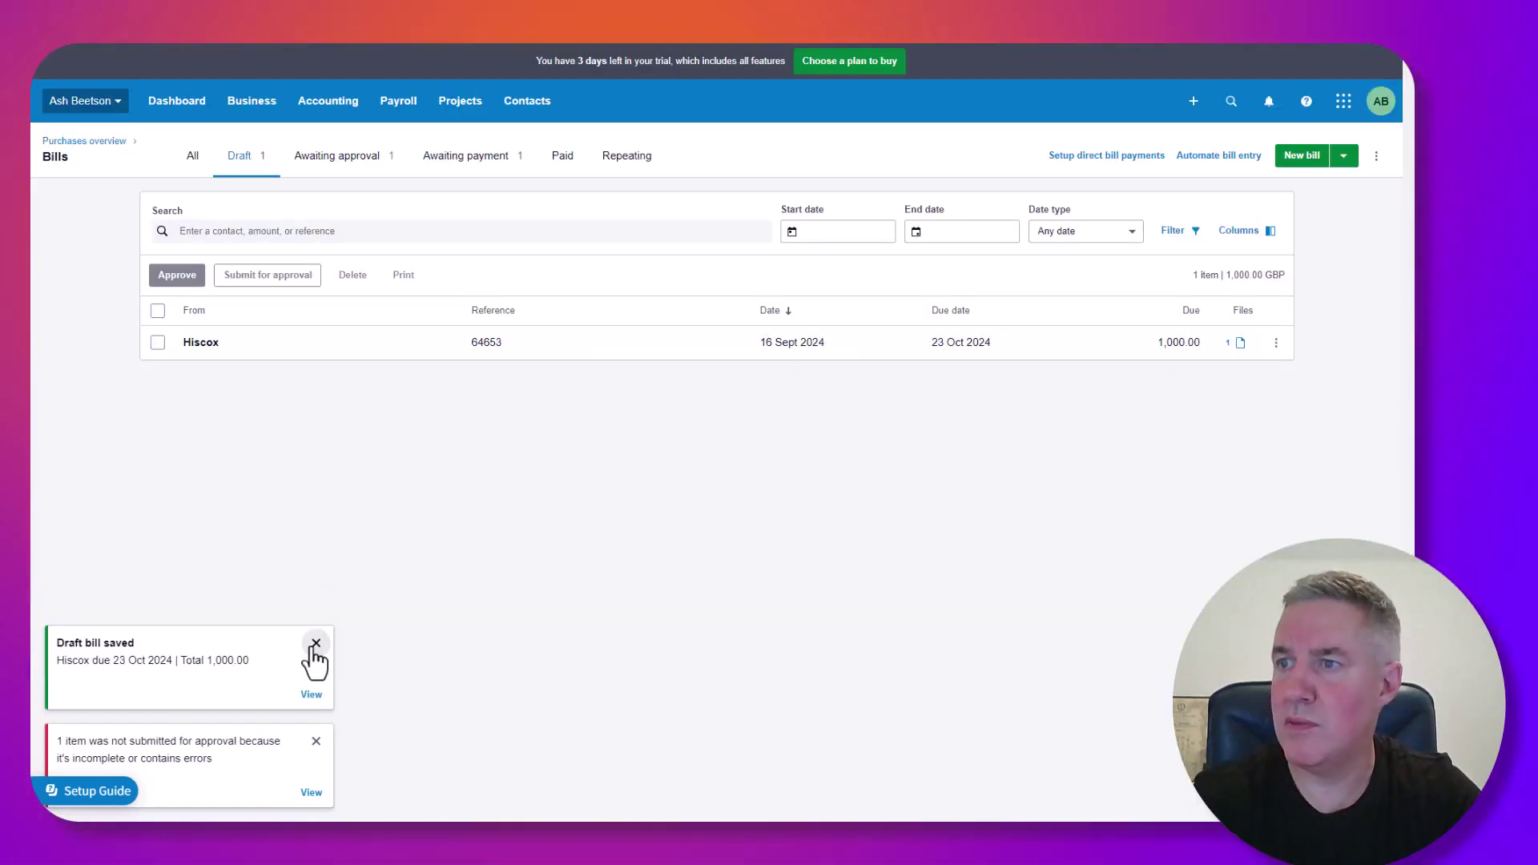
pyautogui.click(315, 545)
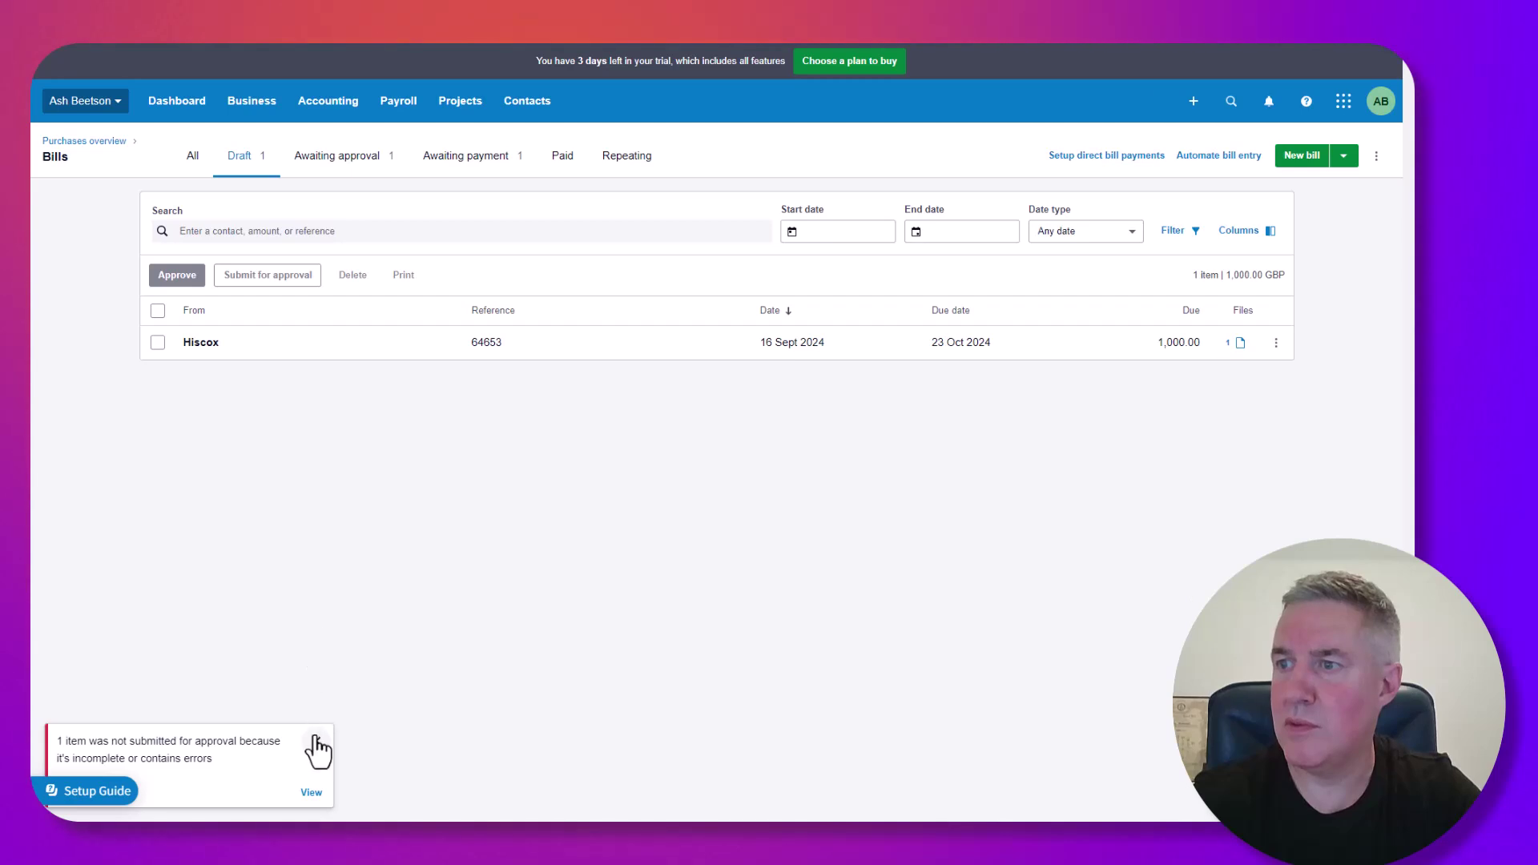
pyautogui.click(316, 743)
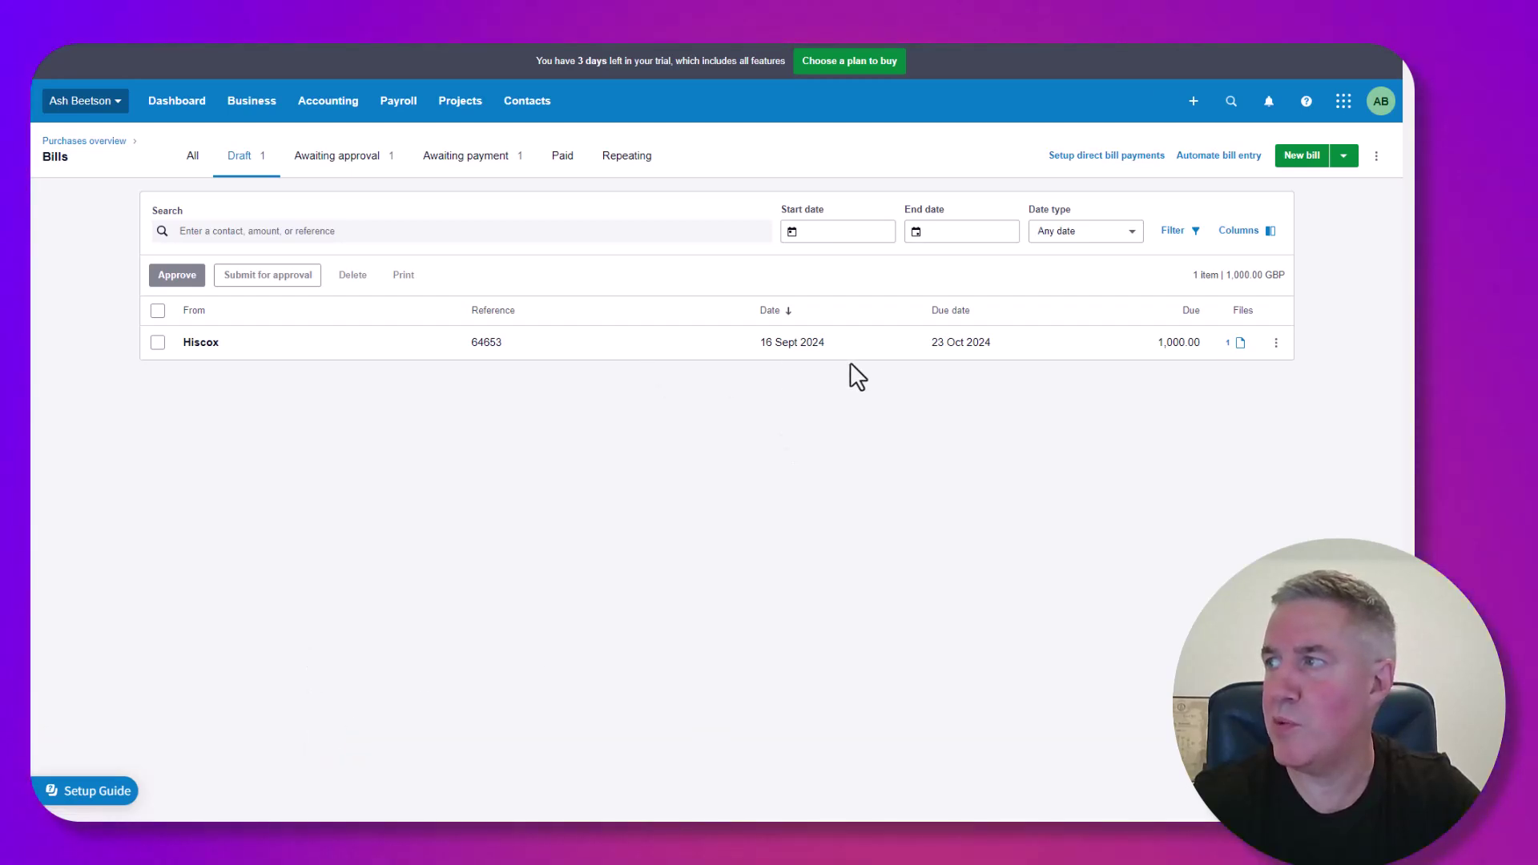
# Step: Open the remaining Hiscox draft with reference 64653, set its bill total to 1000 and save it as a draft
pyautogui.click(201, 342)
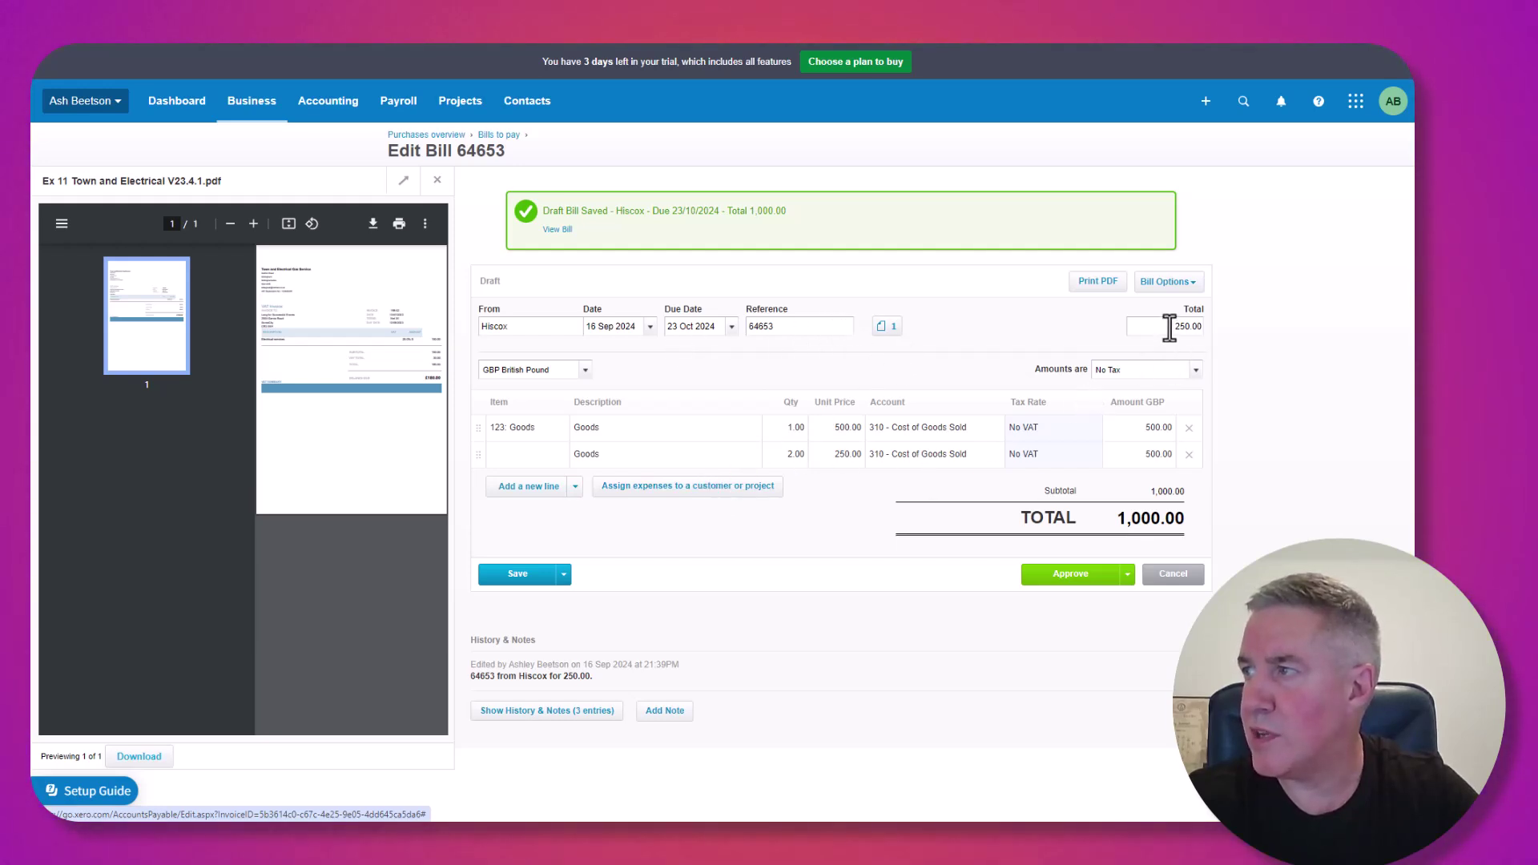
pyautogui.moveTo(1170, 327); pyautogui.dragTo(1206, 327)
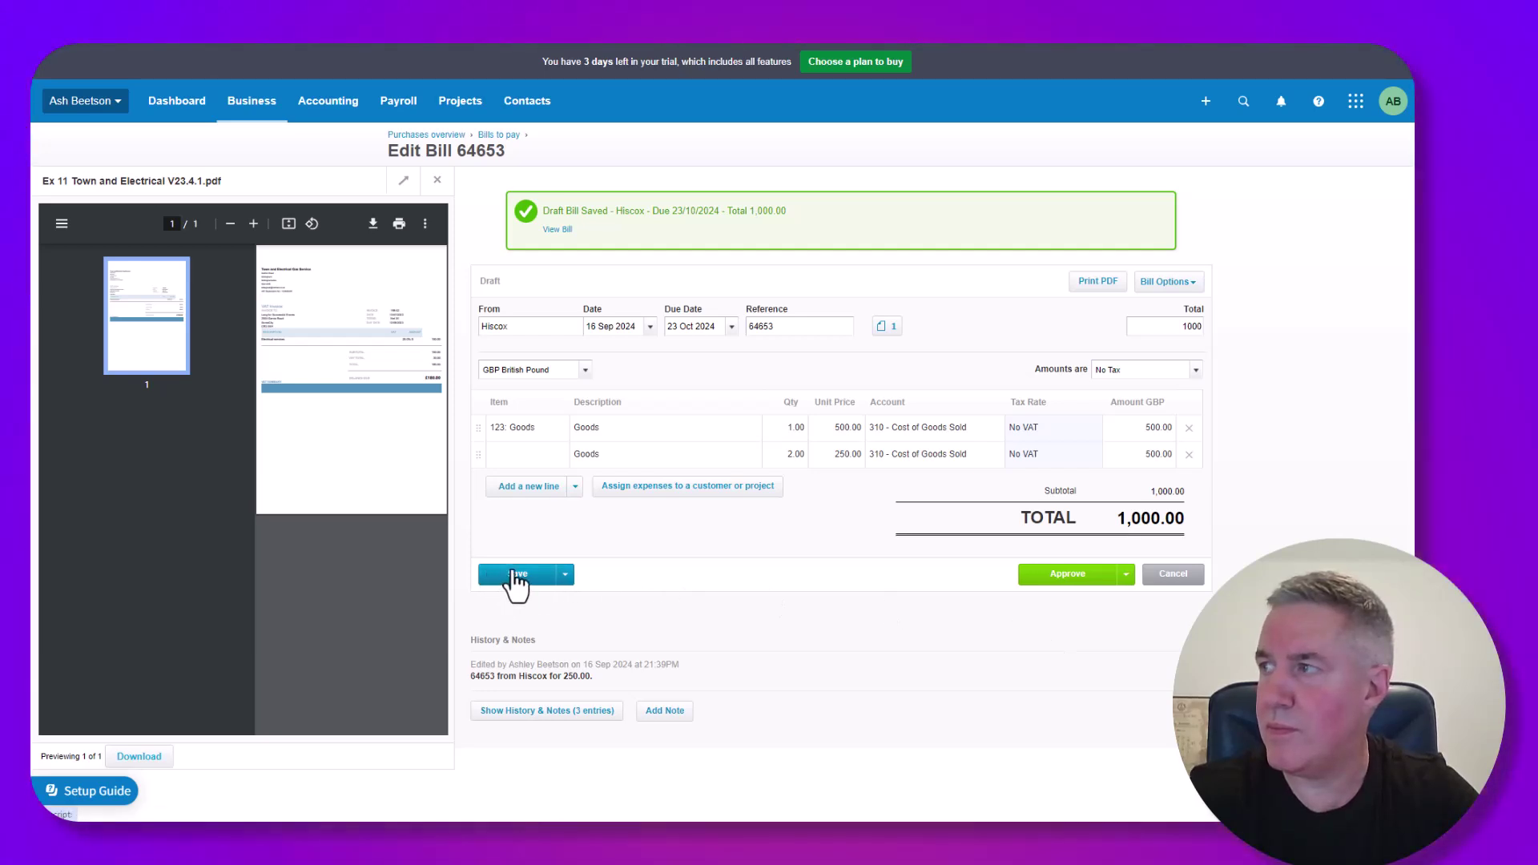
pyautogui.click(517, 574)
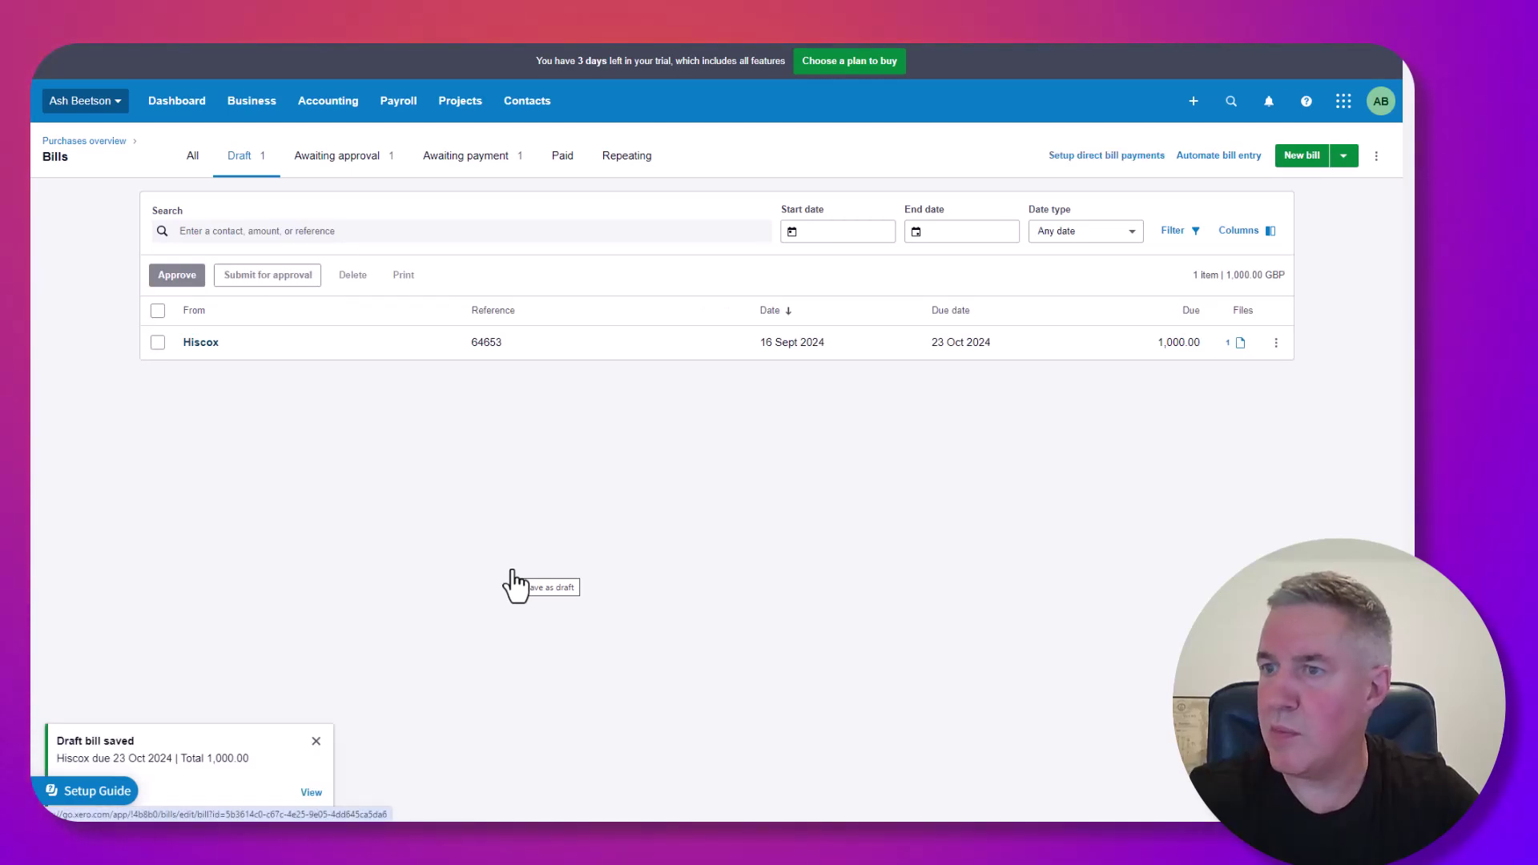
# Step: Submit the Hiscox draft bill with reference 64653 for approval
pyautogui.click(158, 343)
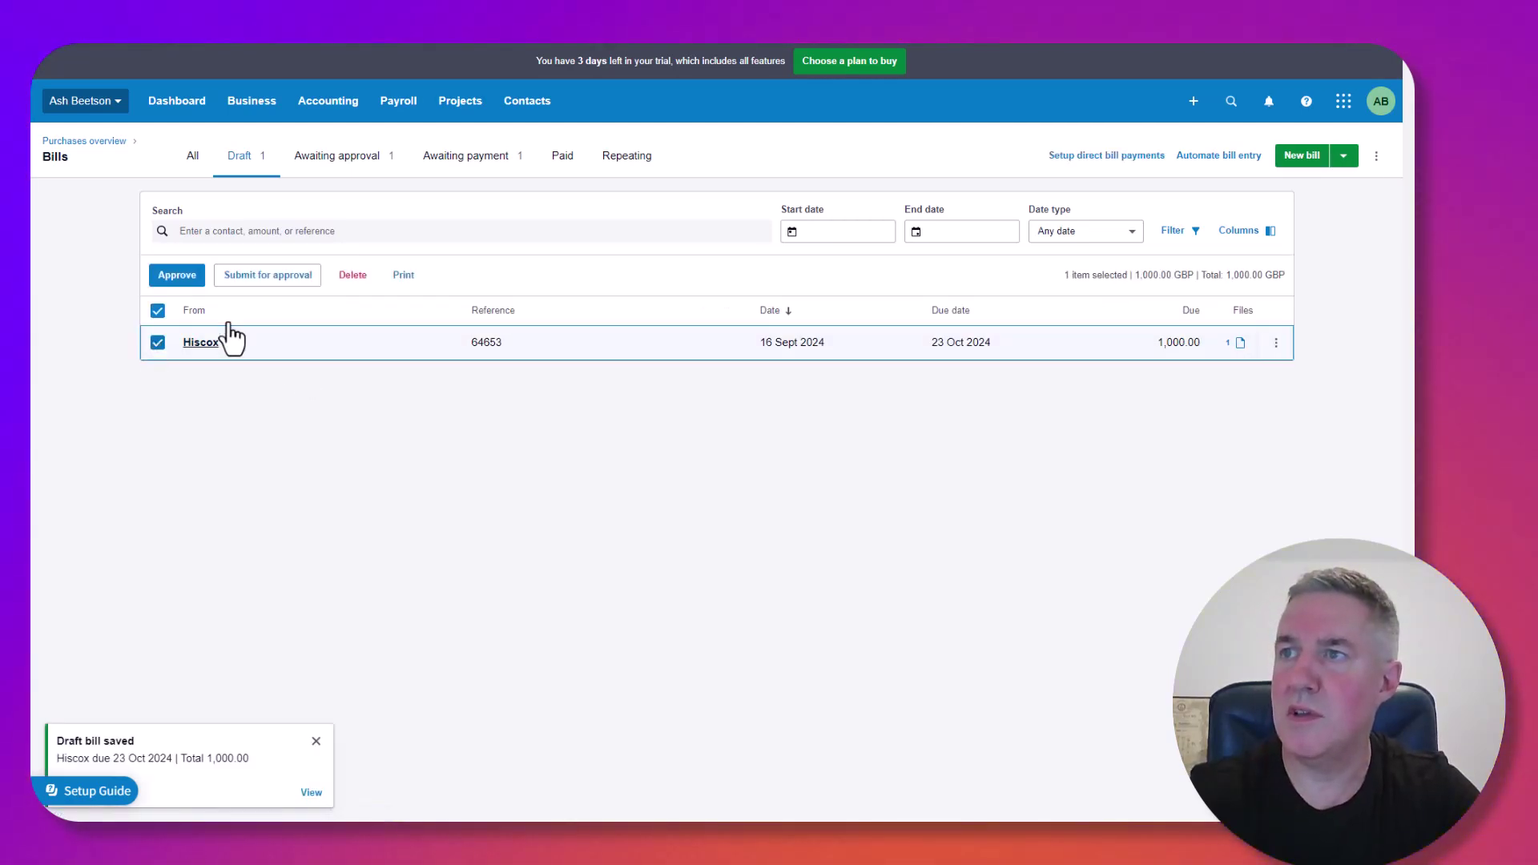
pyautogui.click(246, 277)
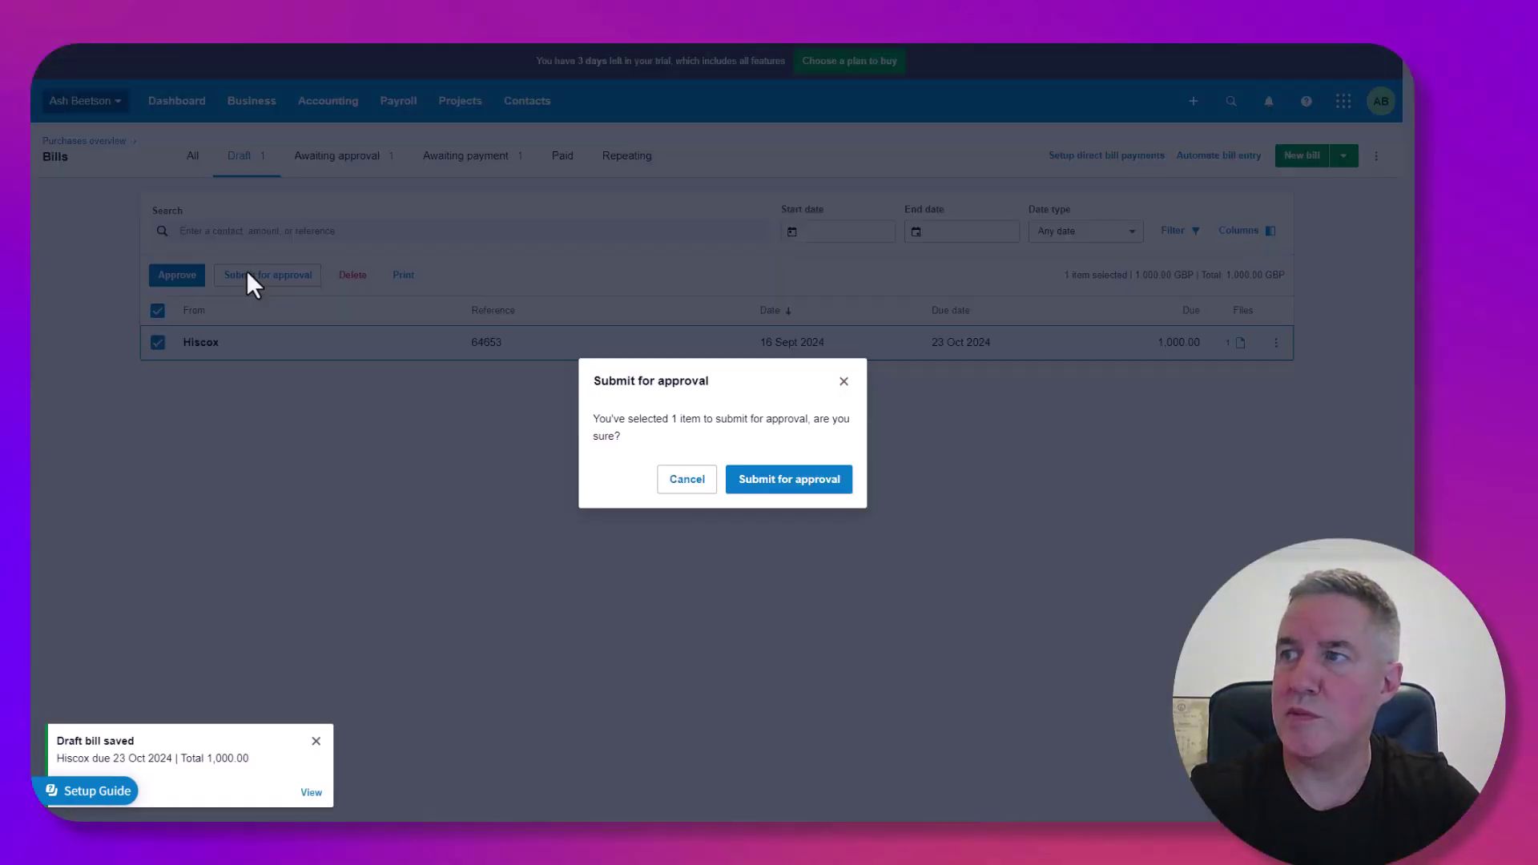
pyautogui.click(785, 484)
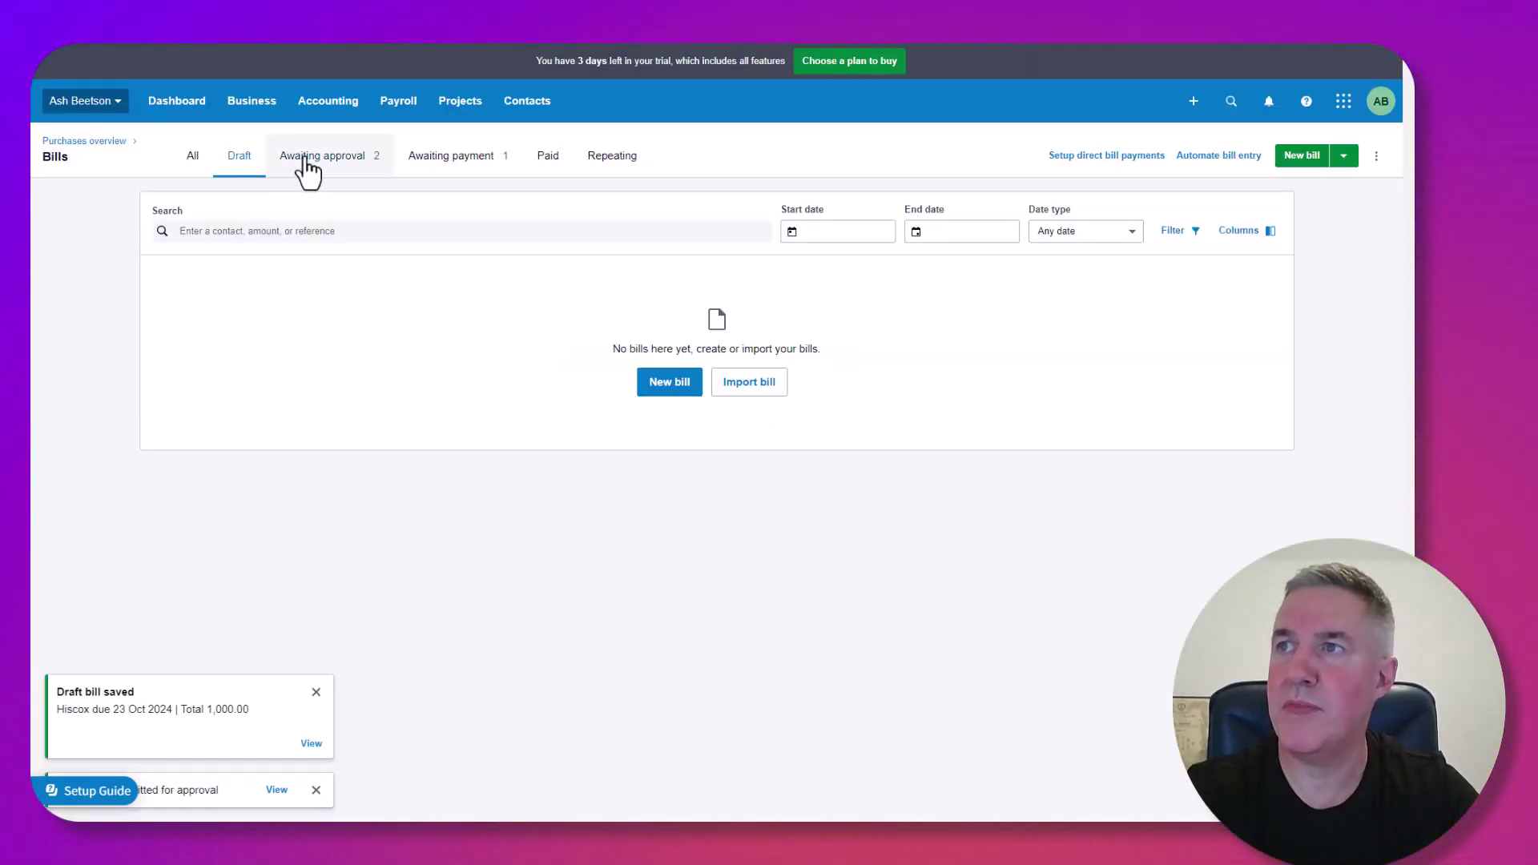
# Step: Approve both Hiscox bills awaiting approval, references 64654 and 64653, and show the bills awaiting payment
pyautogui.click(307, 169)
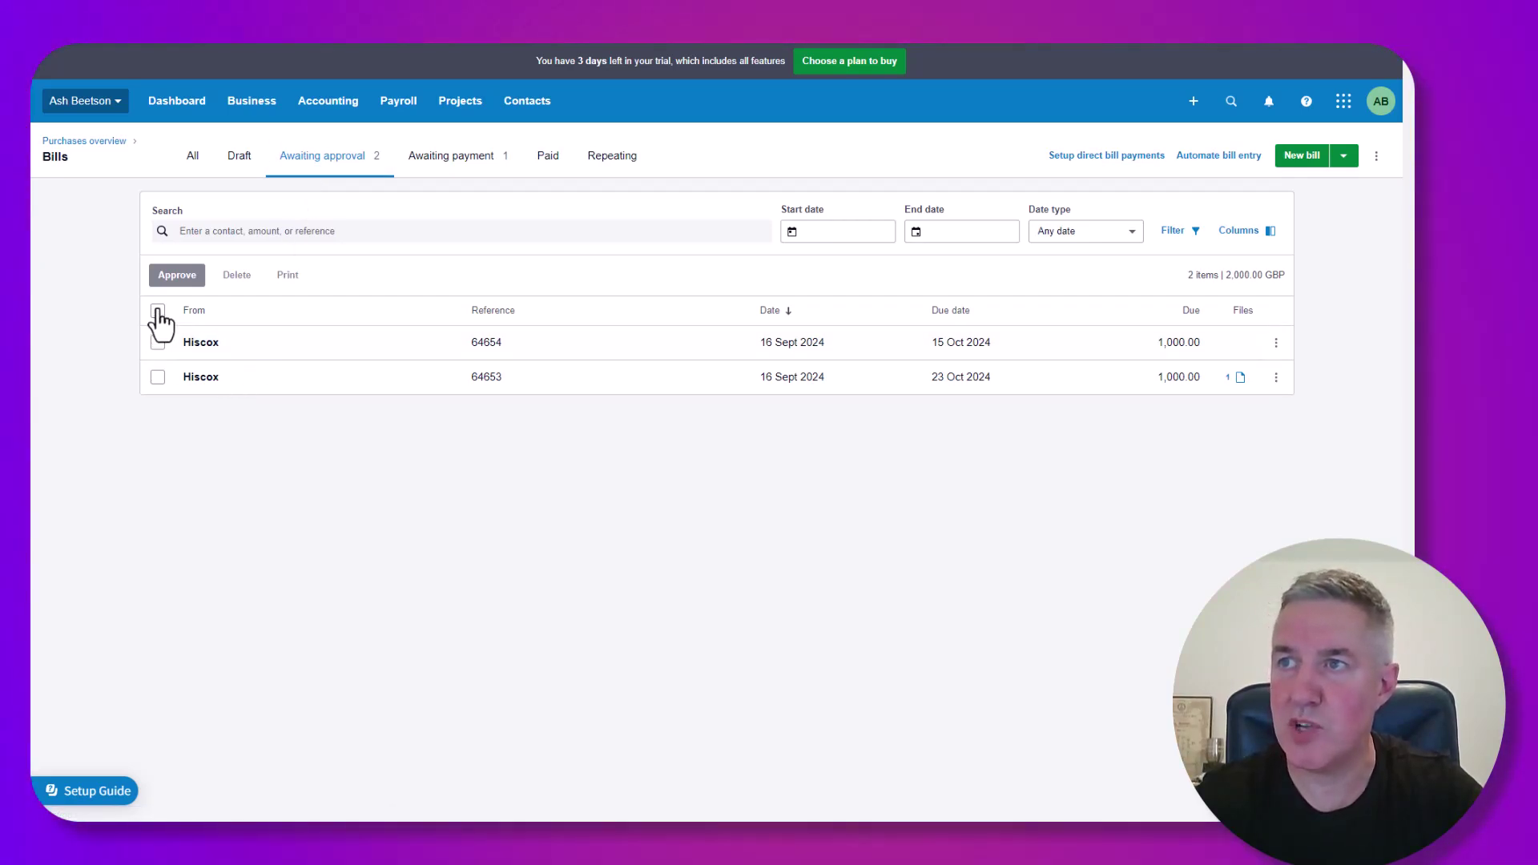
pyautogui.click(158, 311)
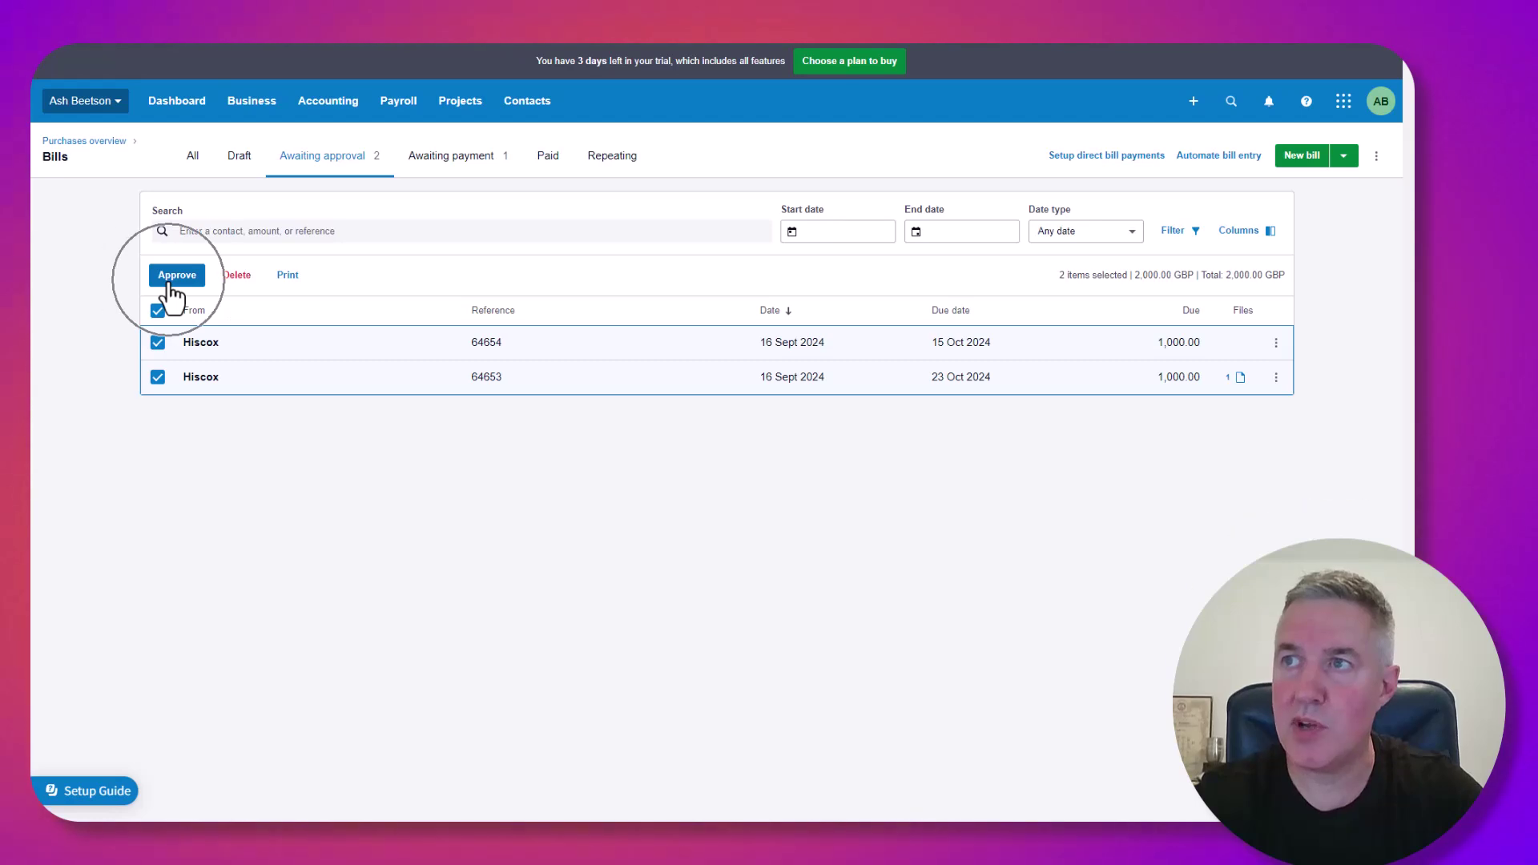
pyautogui.click(173, 277)
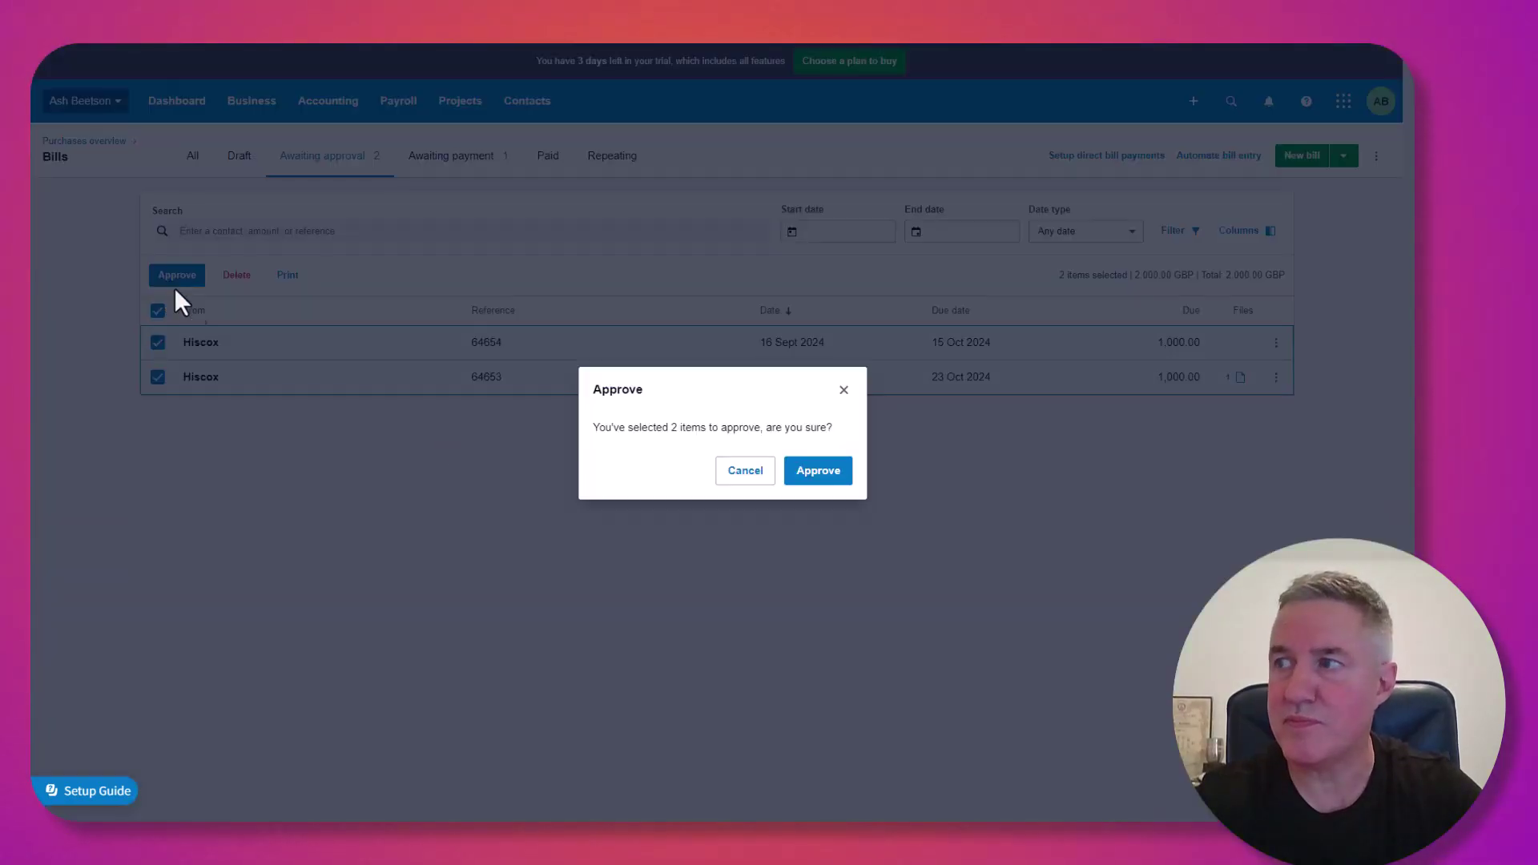
pyautogui.click(813, 475)
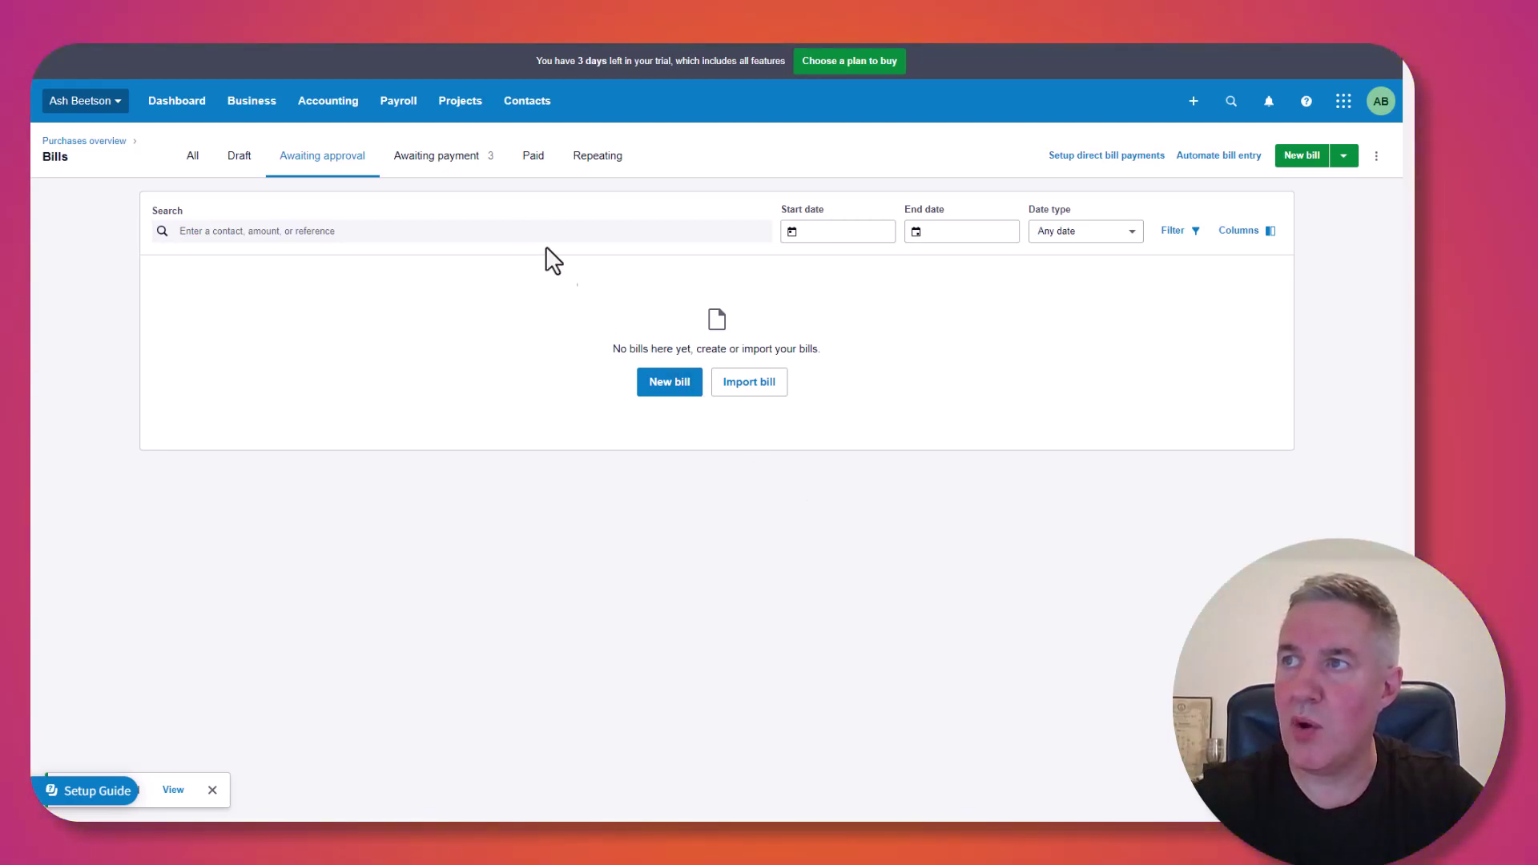
pyautogui.click(455, 163)
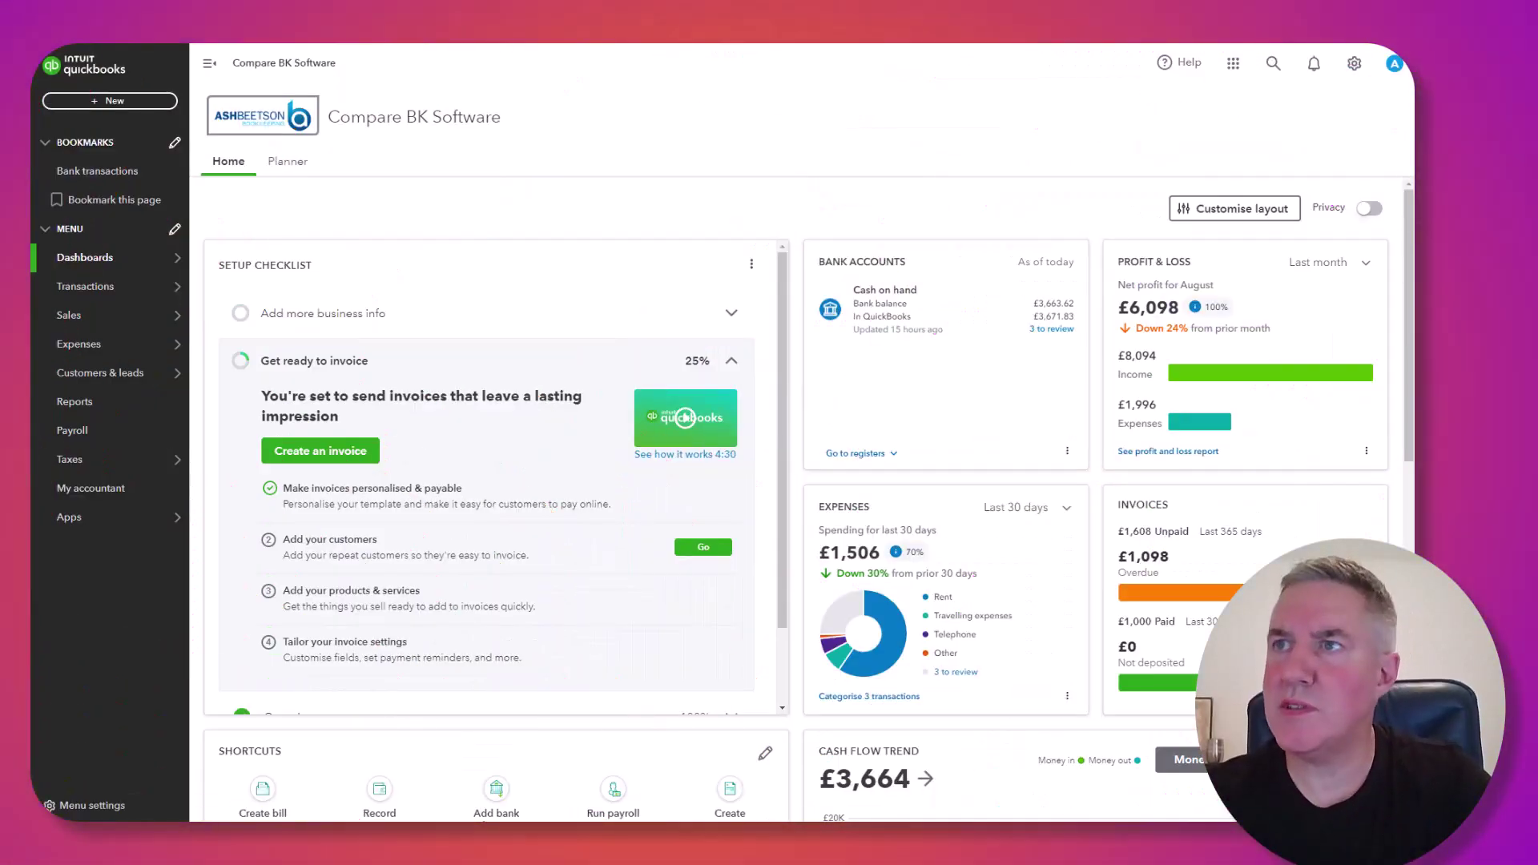
# Step: Switch to QuickBooks and start a new bill for the supplier Town & Electrical
pyautogui.click(121, 104)
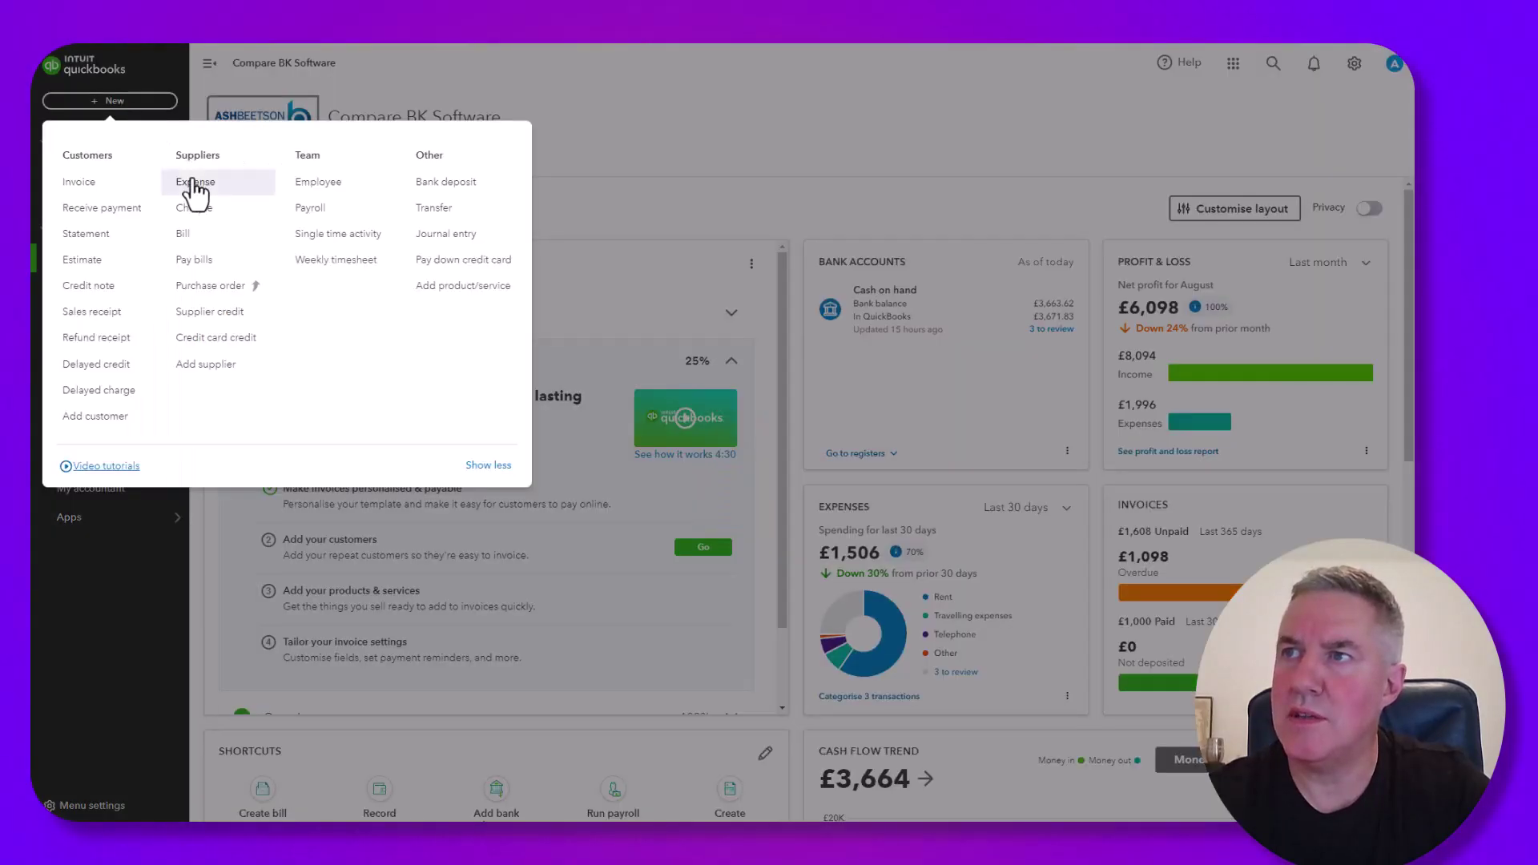
pyautogui.click(186, 236)
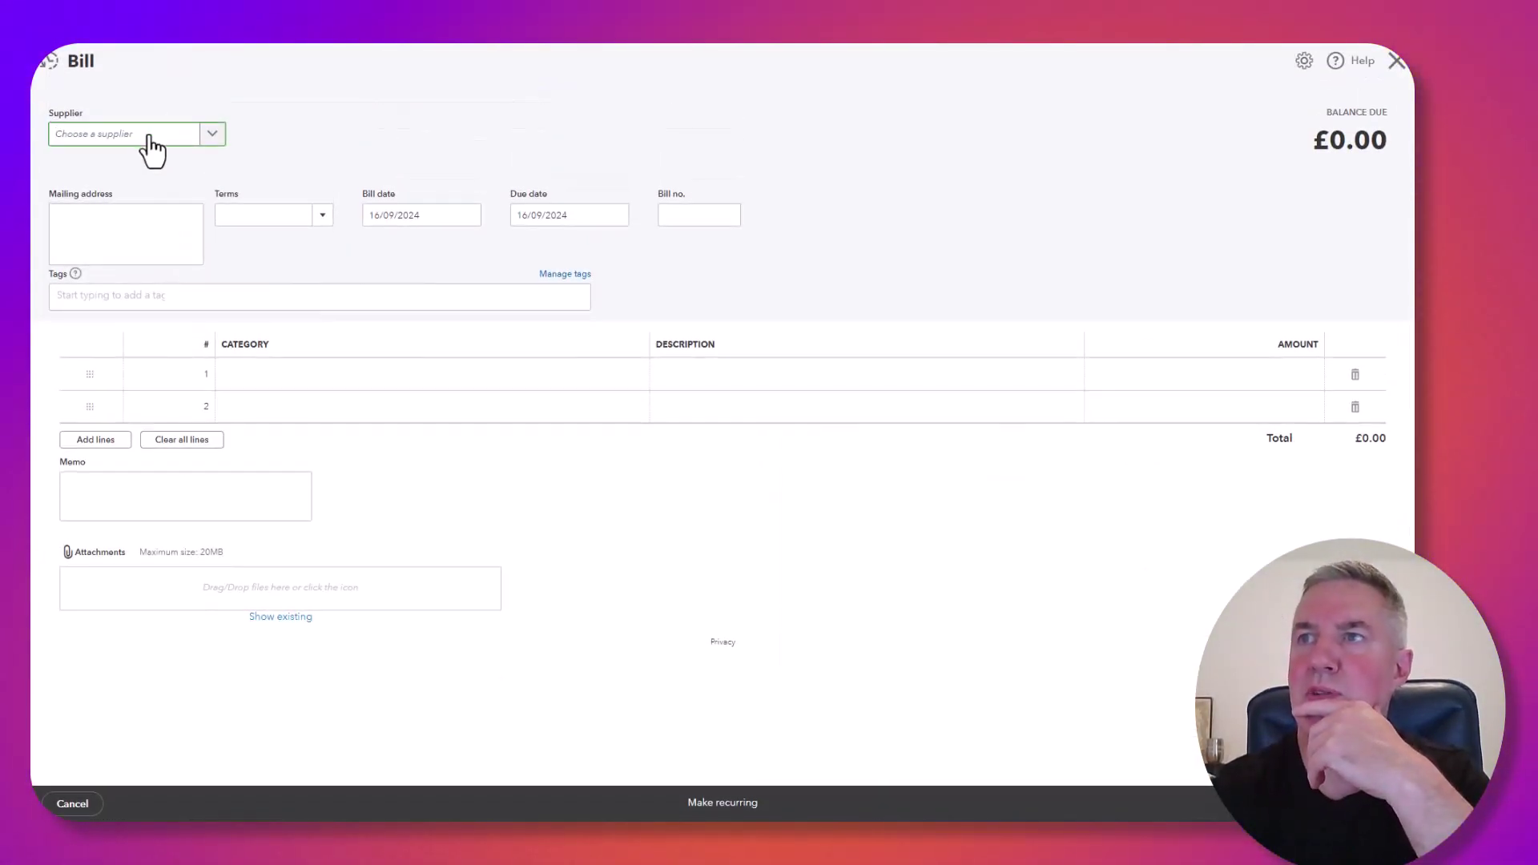
pyautogui.click(151, 143)
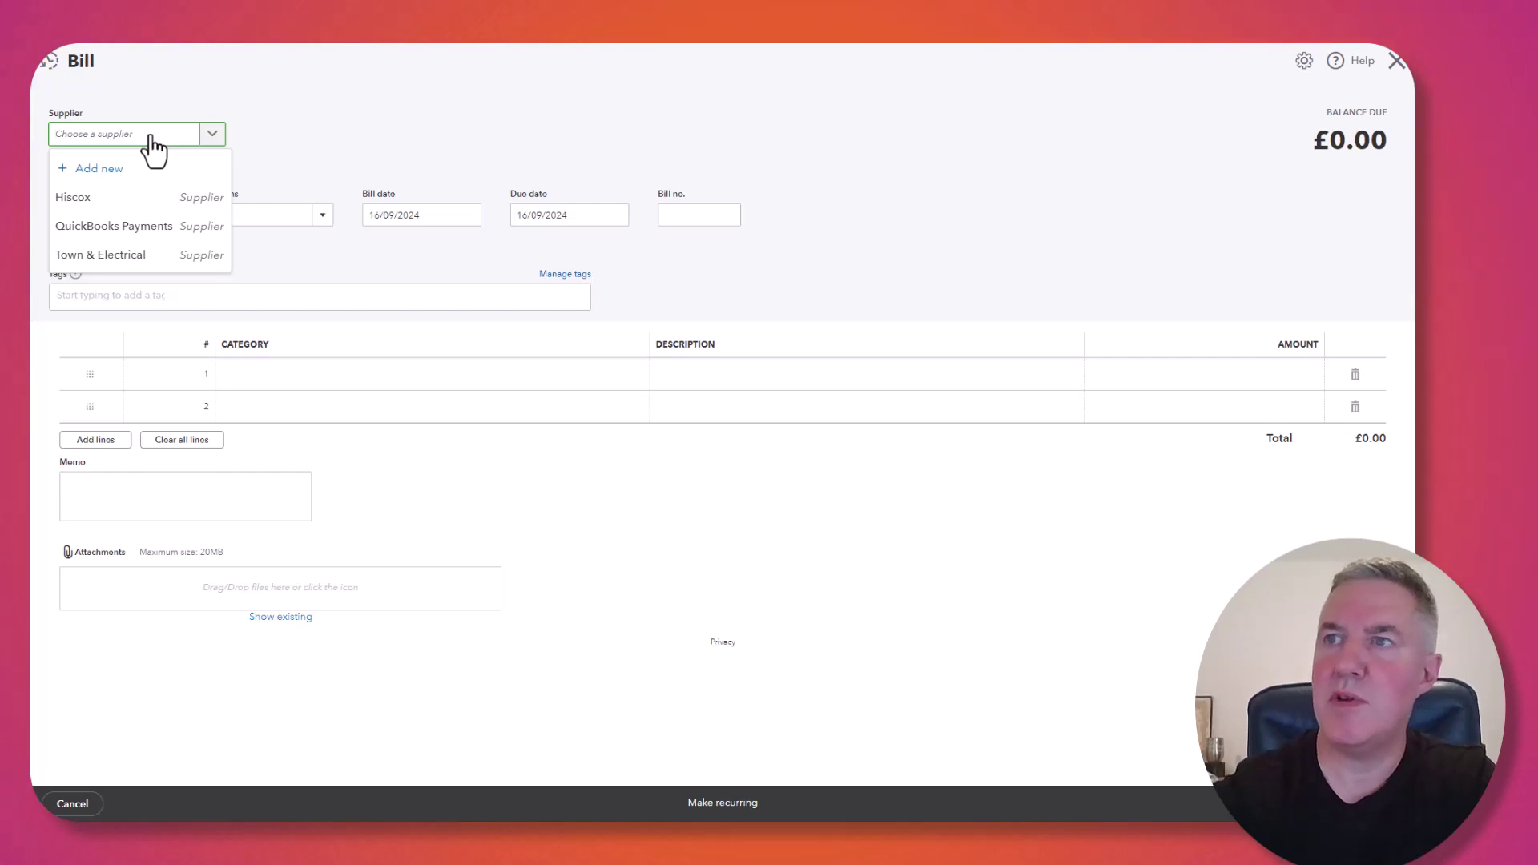
pyautogui.click(110, 255)
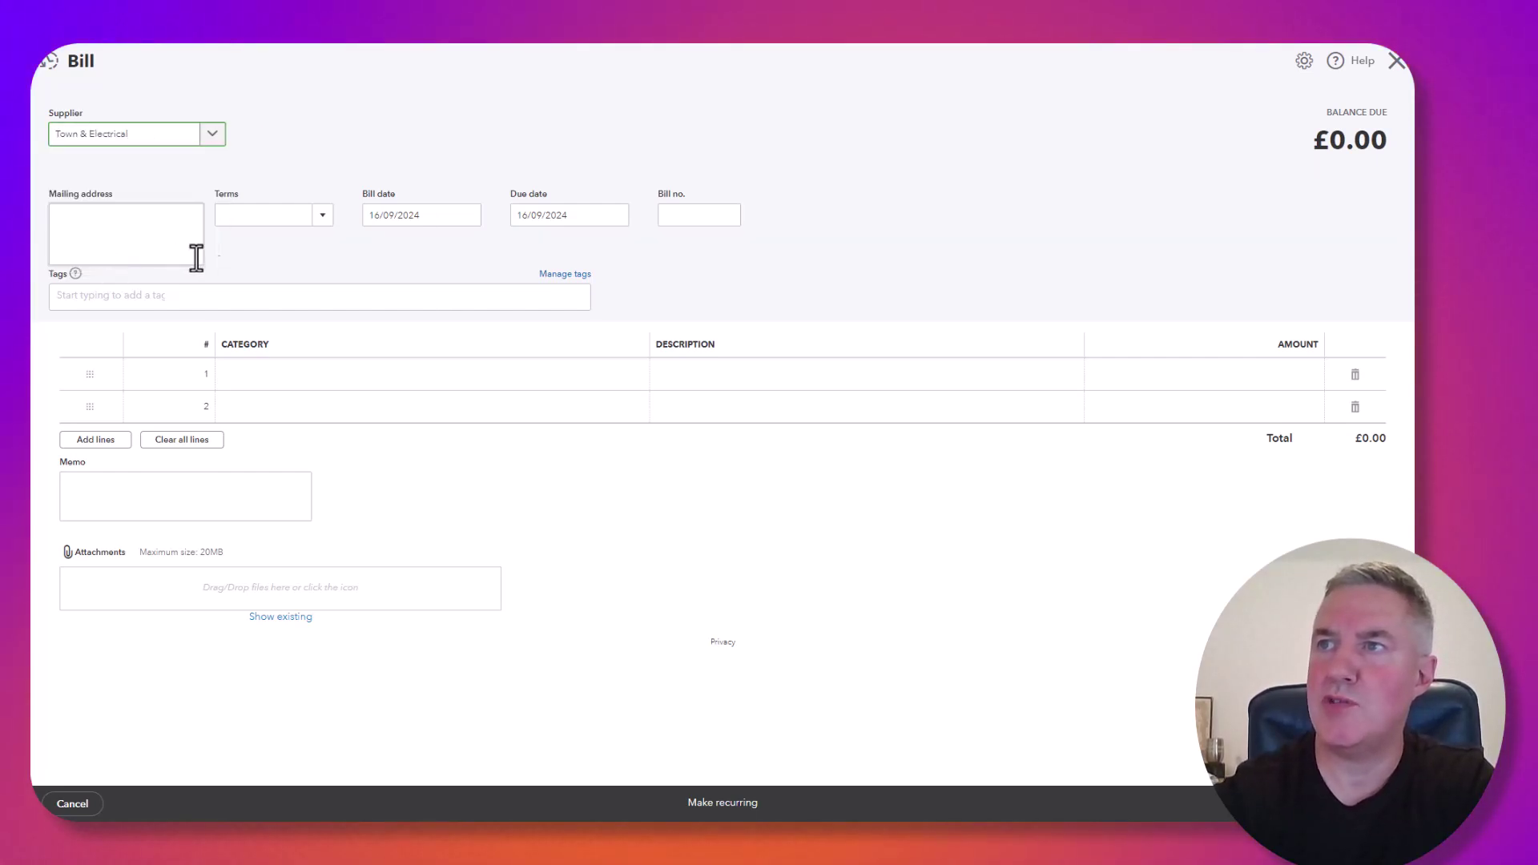
# Step: Set the bill's terms to Net 30, the bill date to 13/07/2024 and the bill number to 654654
pyautogui.click(262, 216)
pyautogui.write('30')
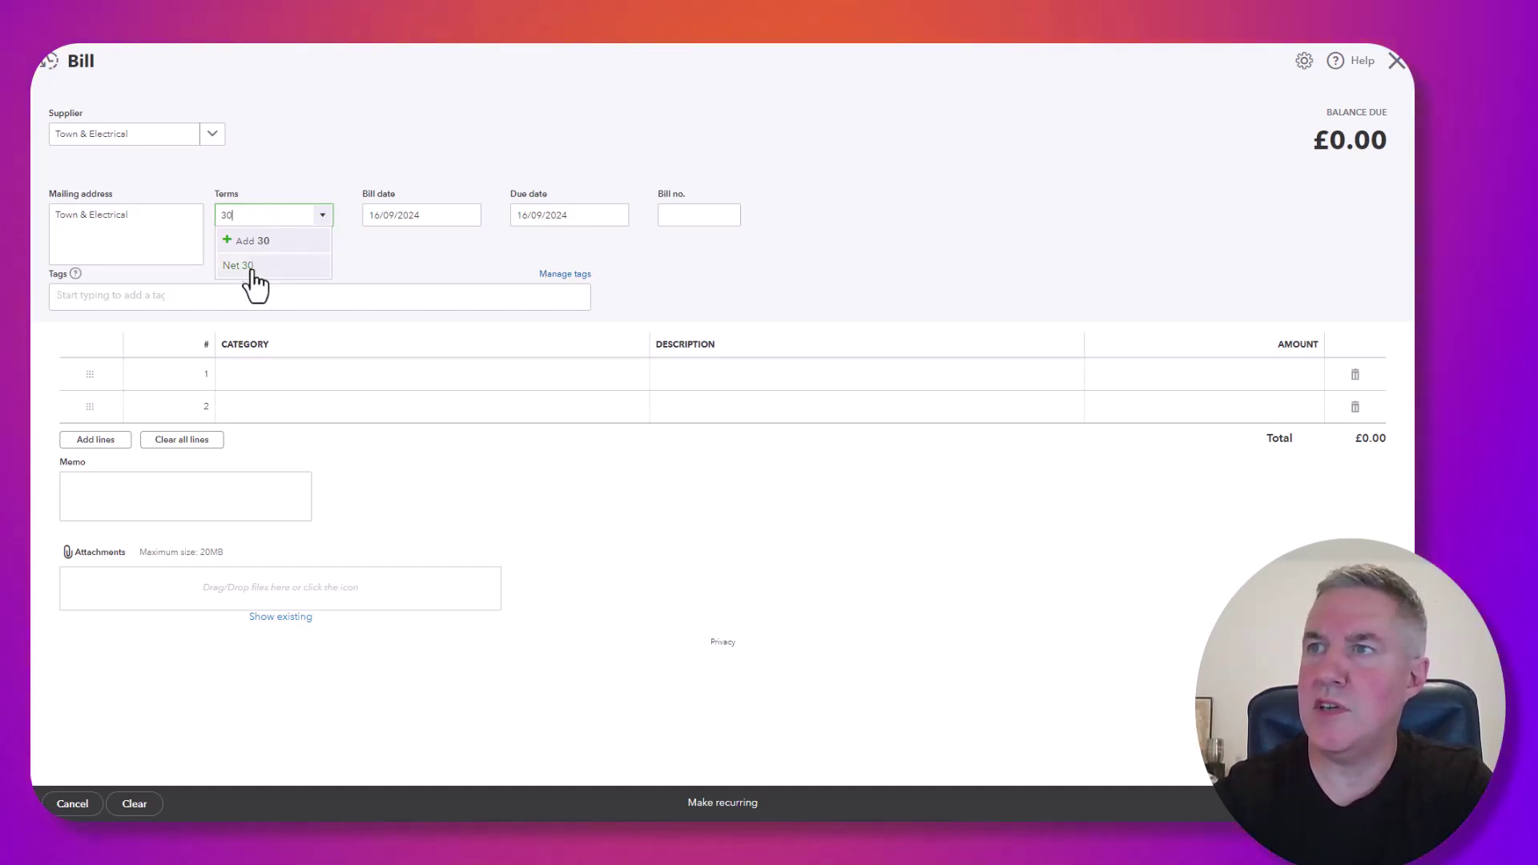
pyautogui.click(251, 269)
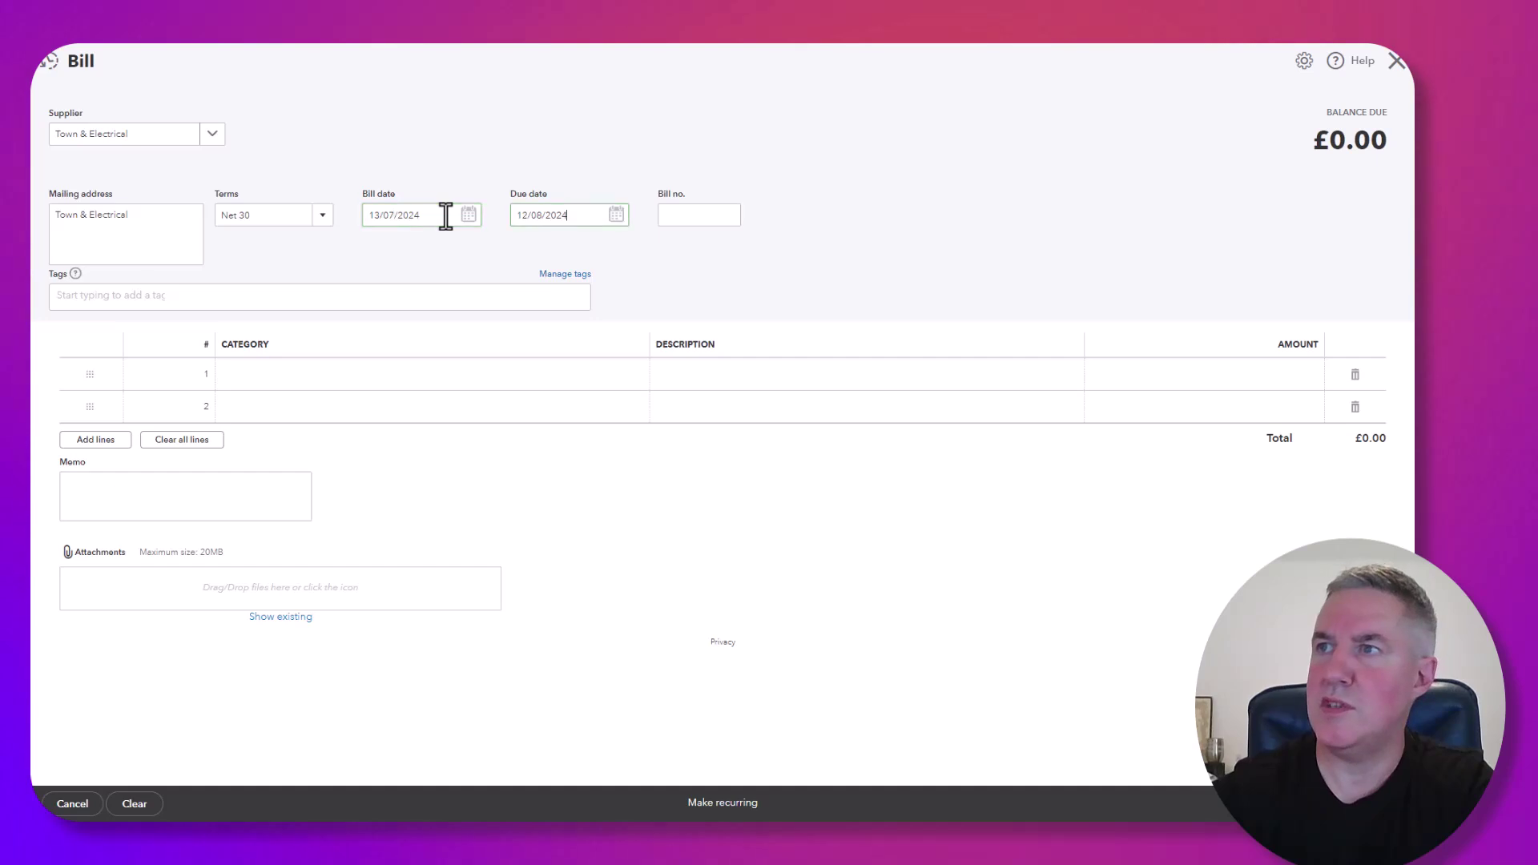
pyautogui.press('Tab')
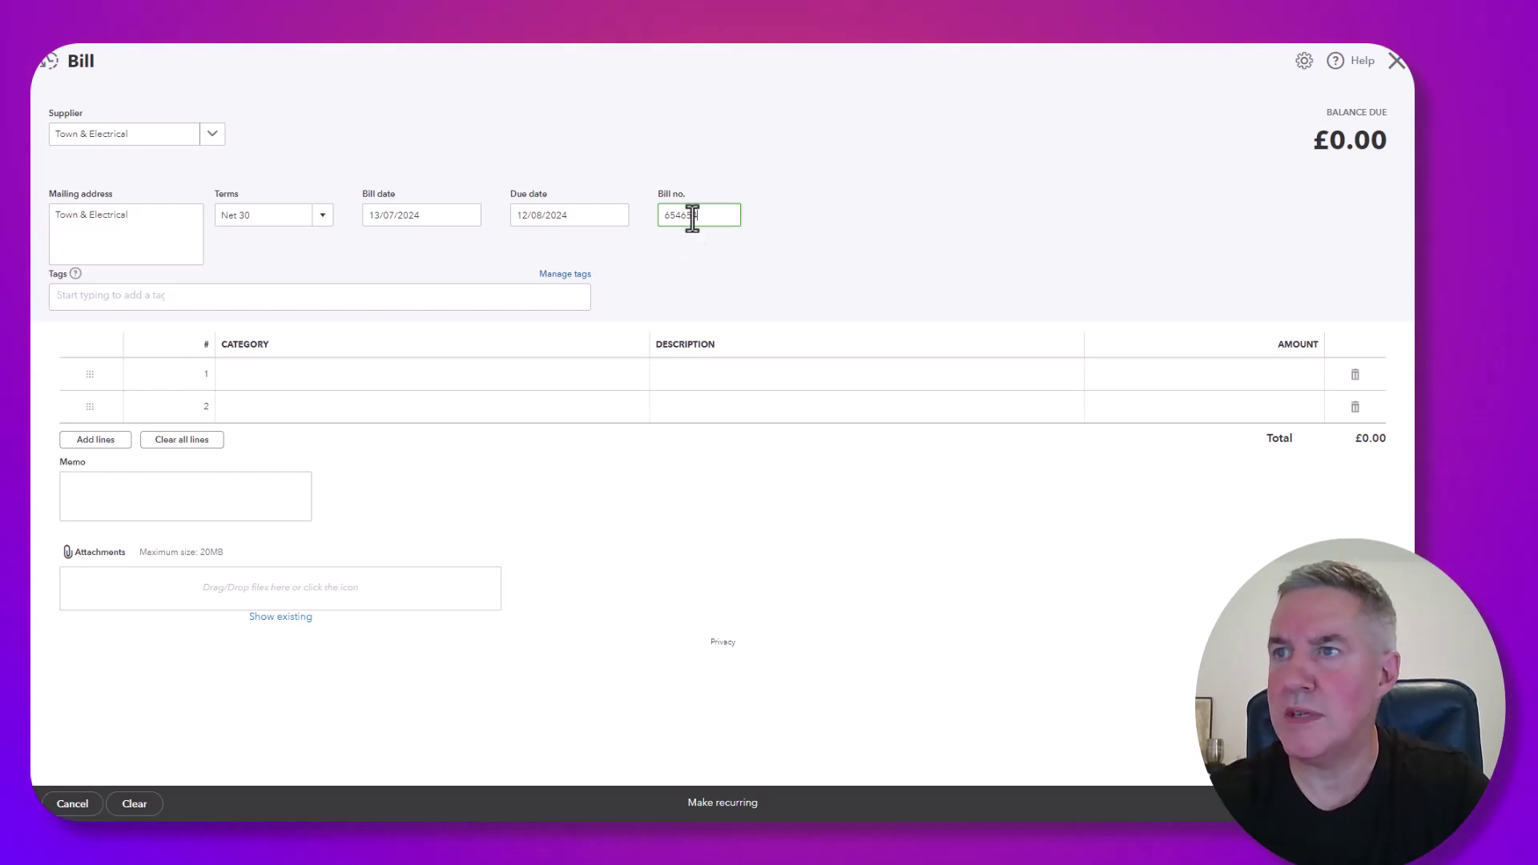
# Step: Fill in the first bill line with category Light and heat, description "electric bill" and amount 180
pyautogui.click(693, 375)
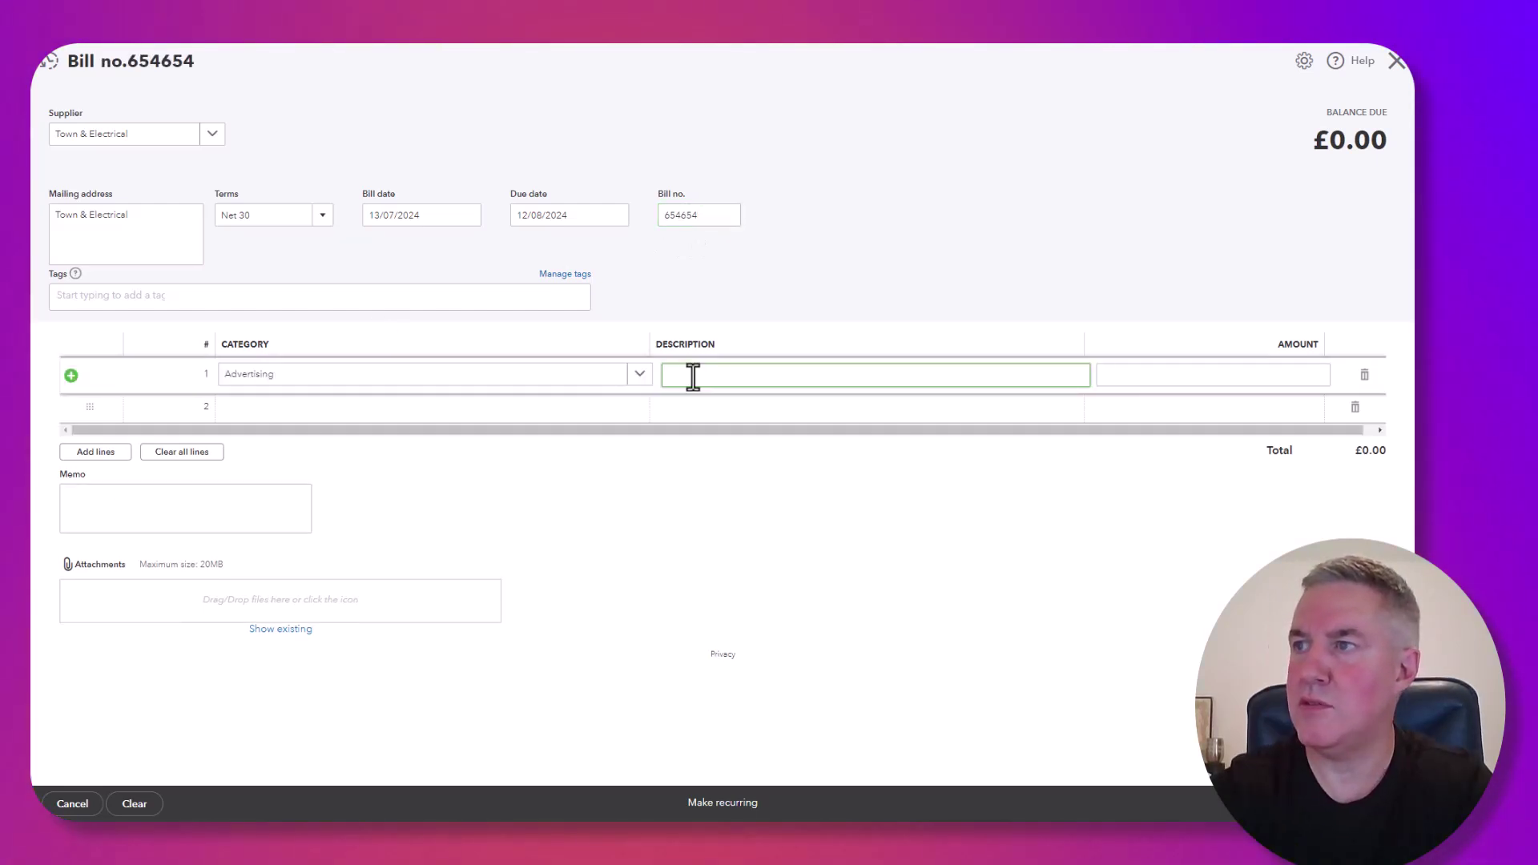
pyautogui.click(571, 381)
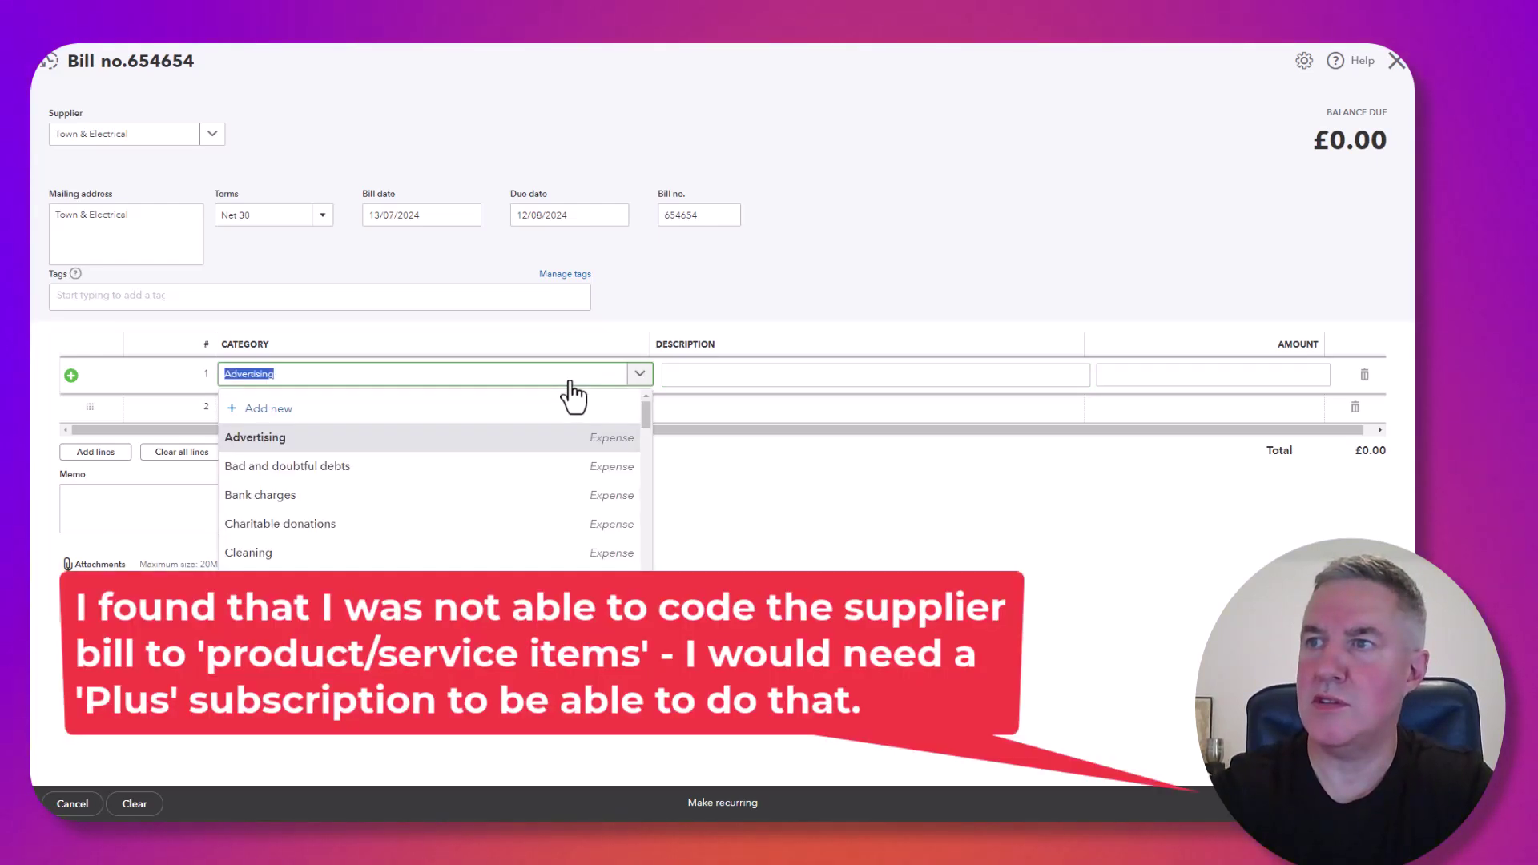
pyautogui.write('lig')
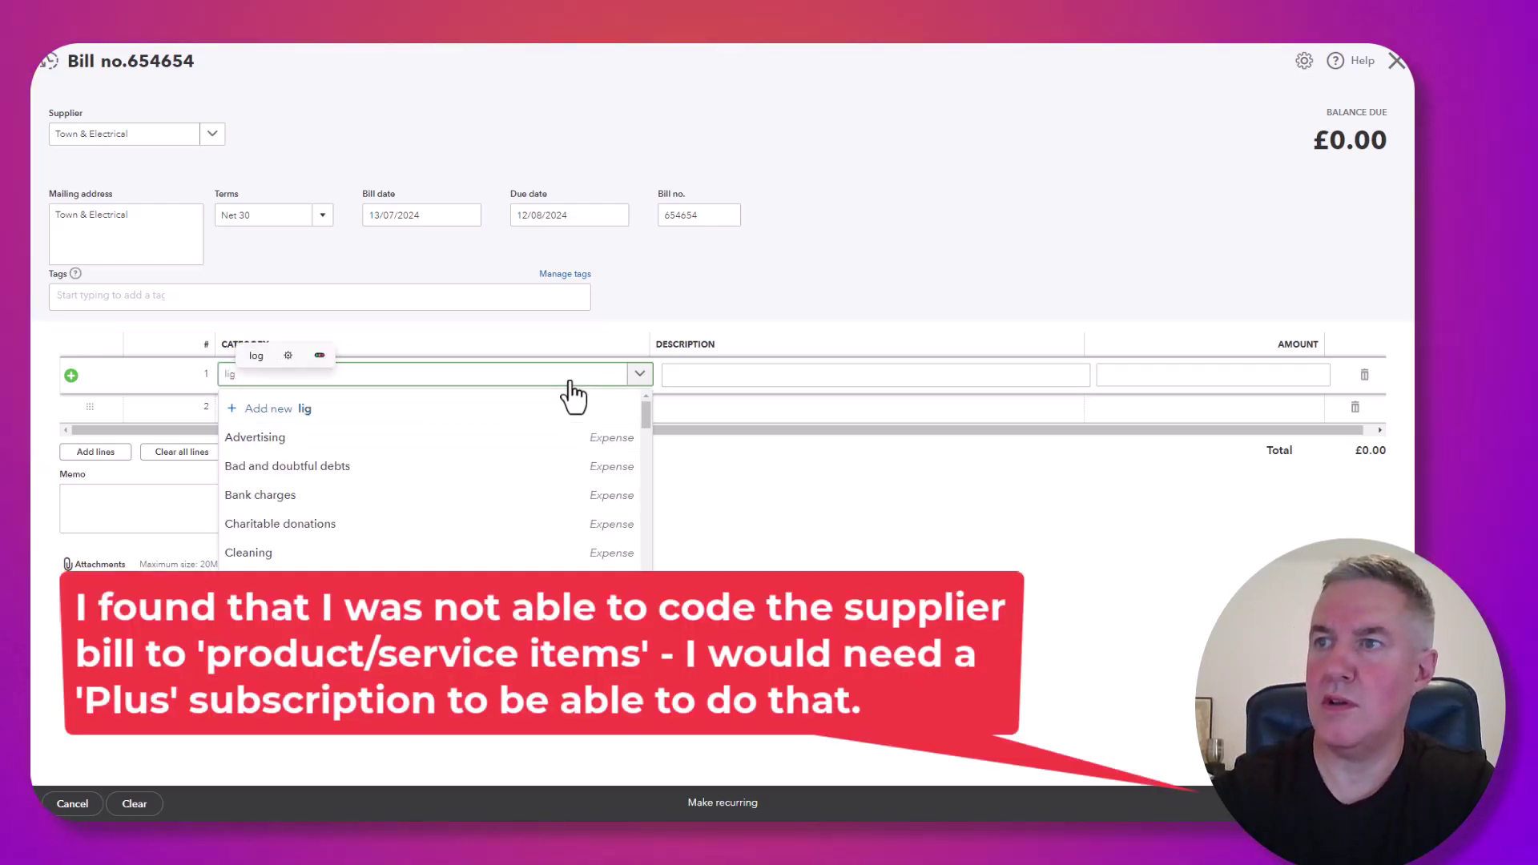
pyautogui.click(312, 466)
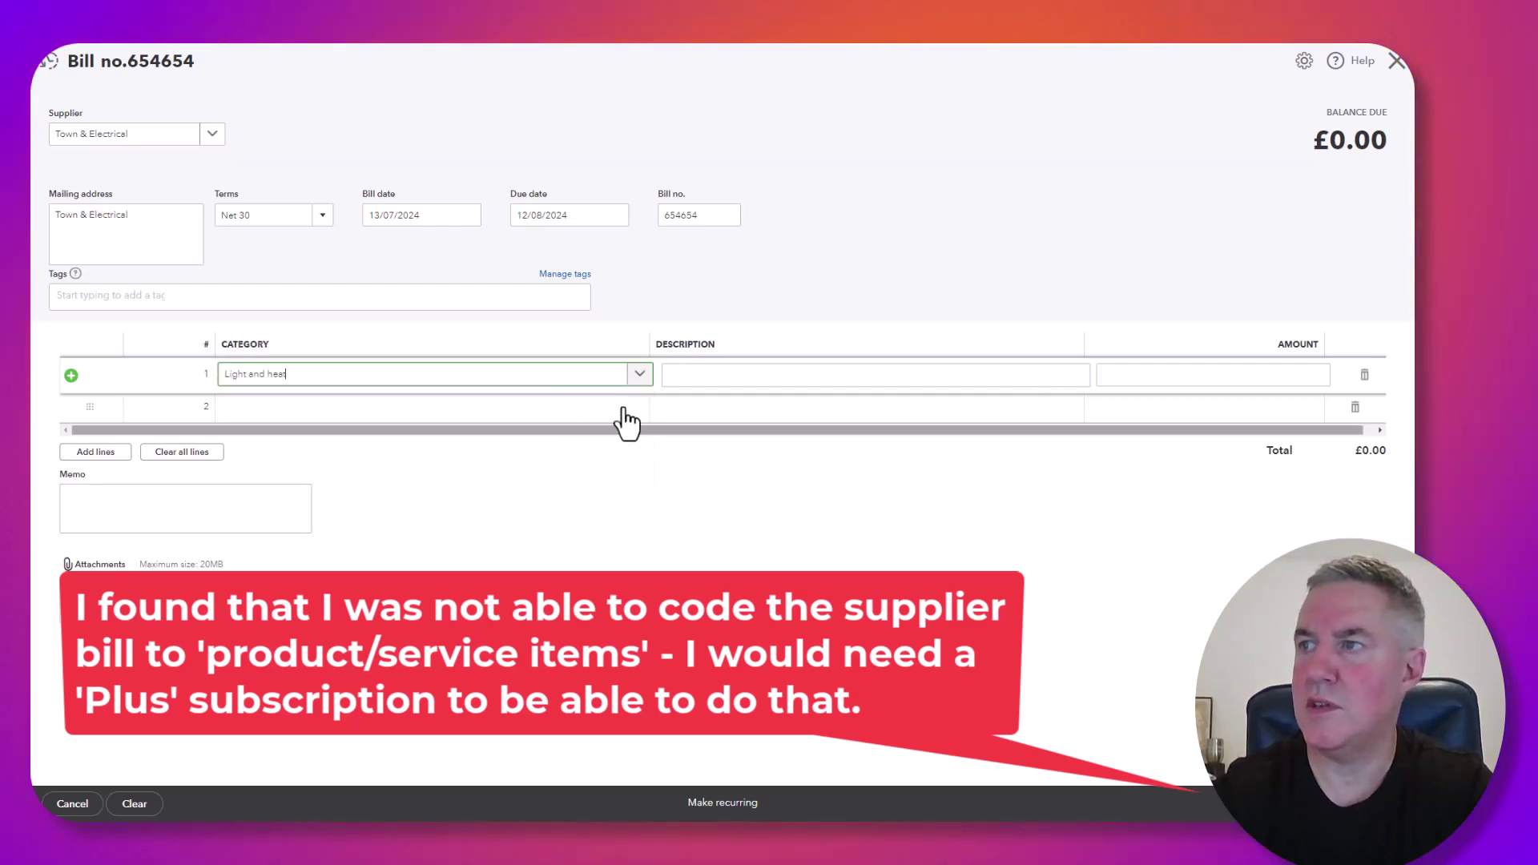
pyautogui.click(691, 375)
pyautogui.write('elec')
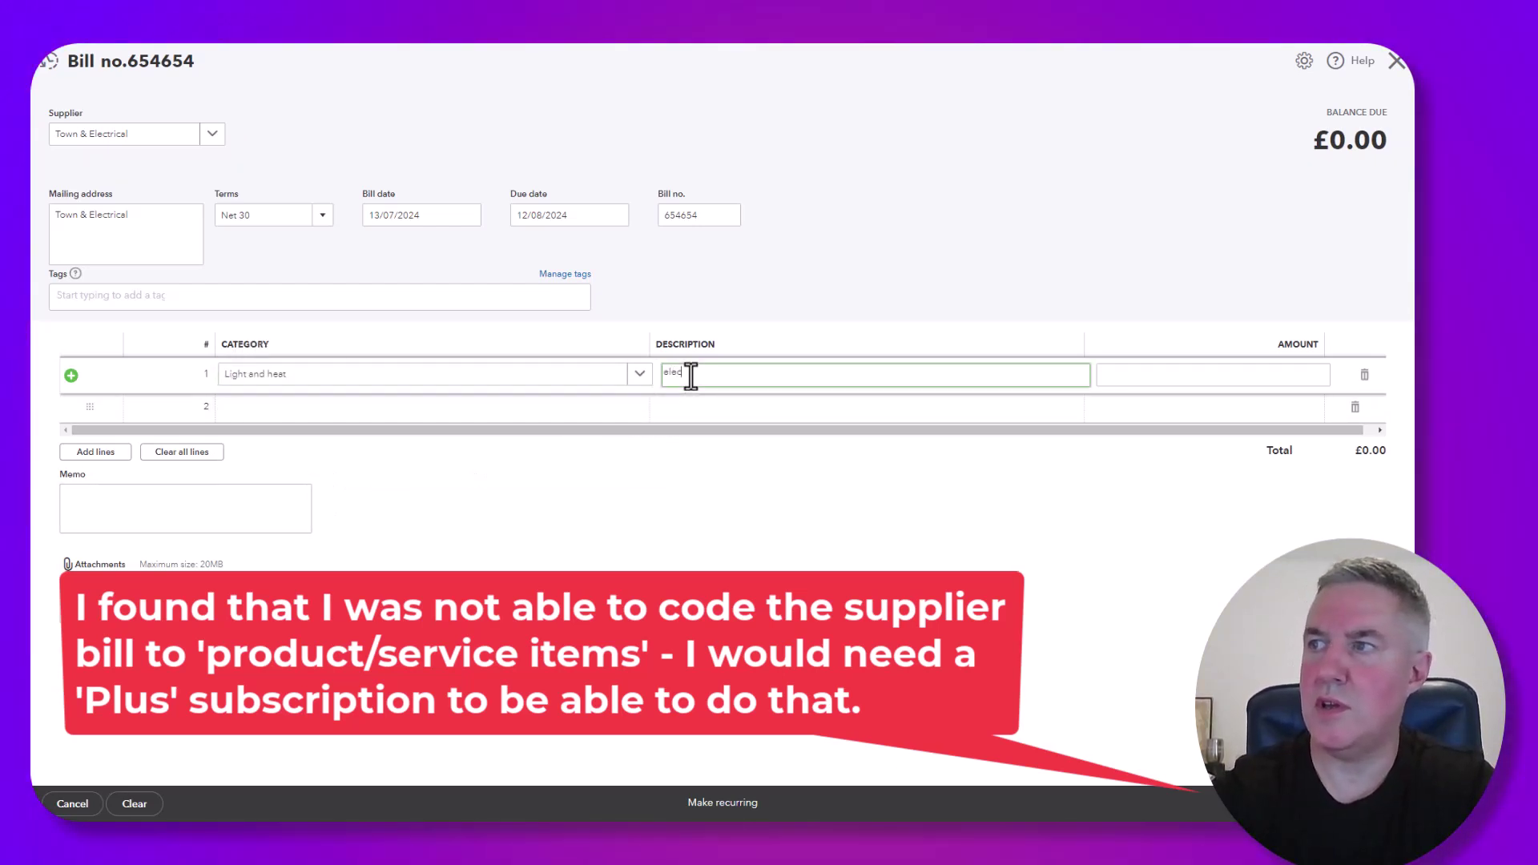
pyautogui.write('tric bill')
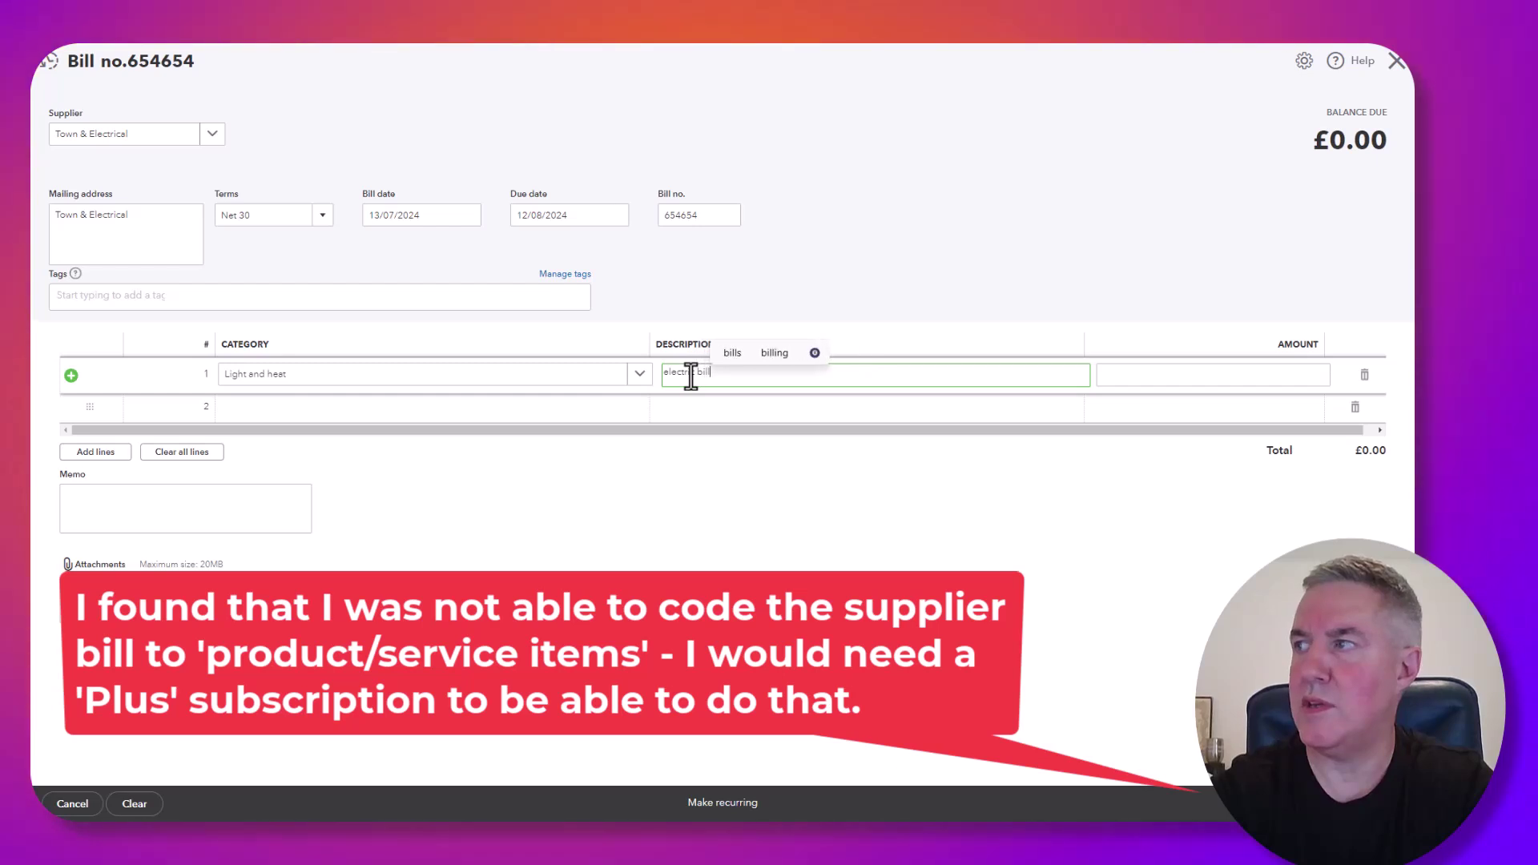
pyautogui.press('Tab')
pyautogui.write('180')
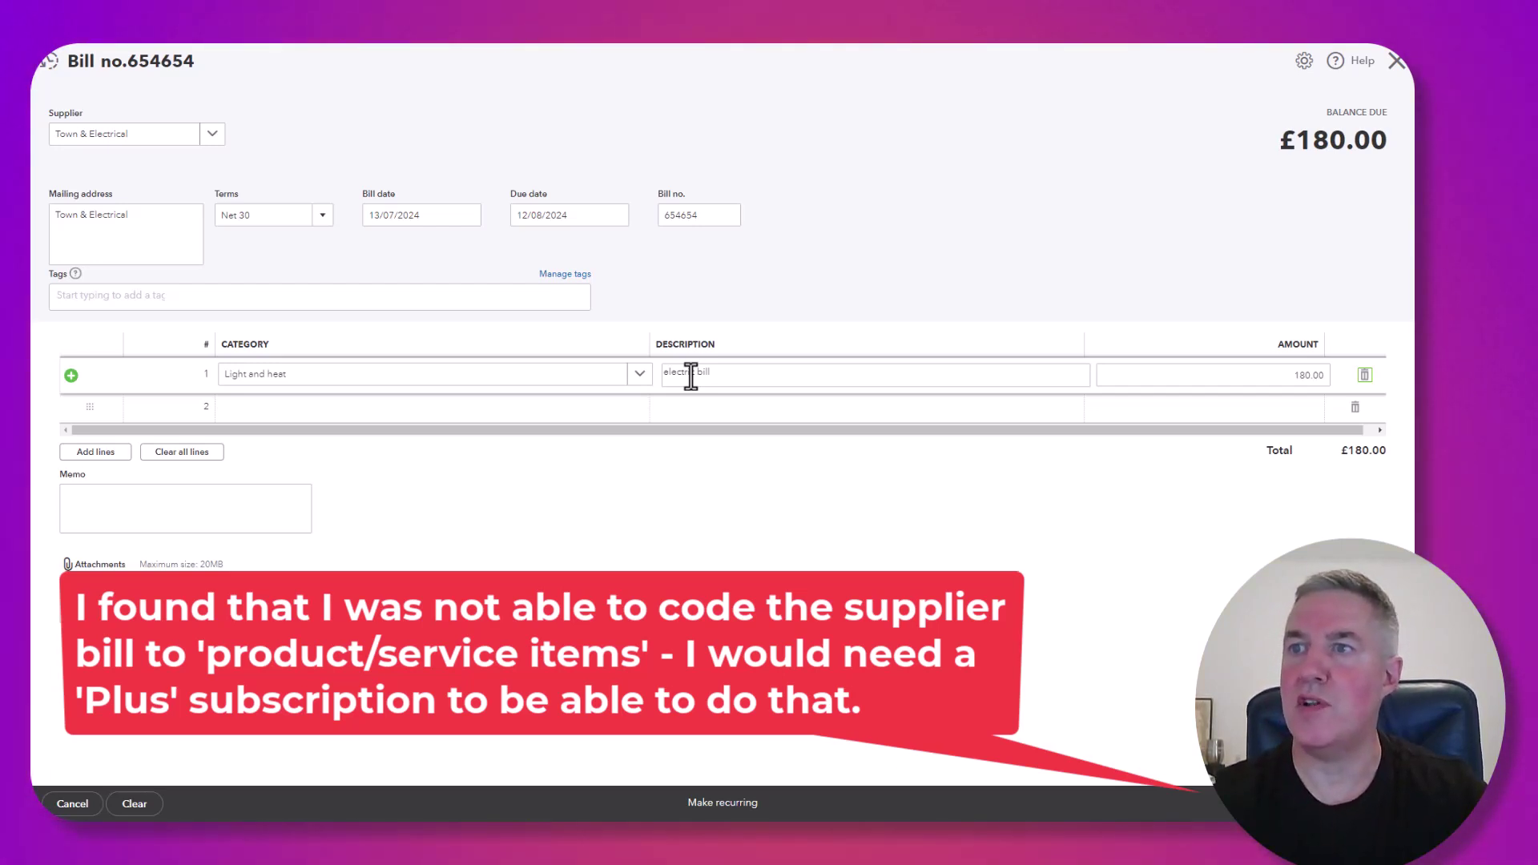
# Step: Attach the PDF "Ex 11 Town and Electrical V23.4.1" to the bill
pyautogui.click(107, 511)
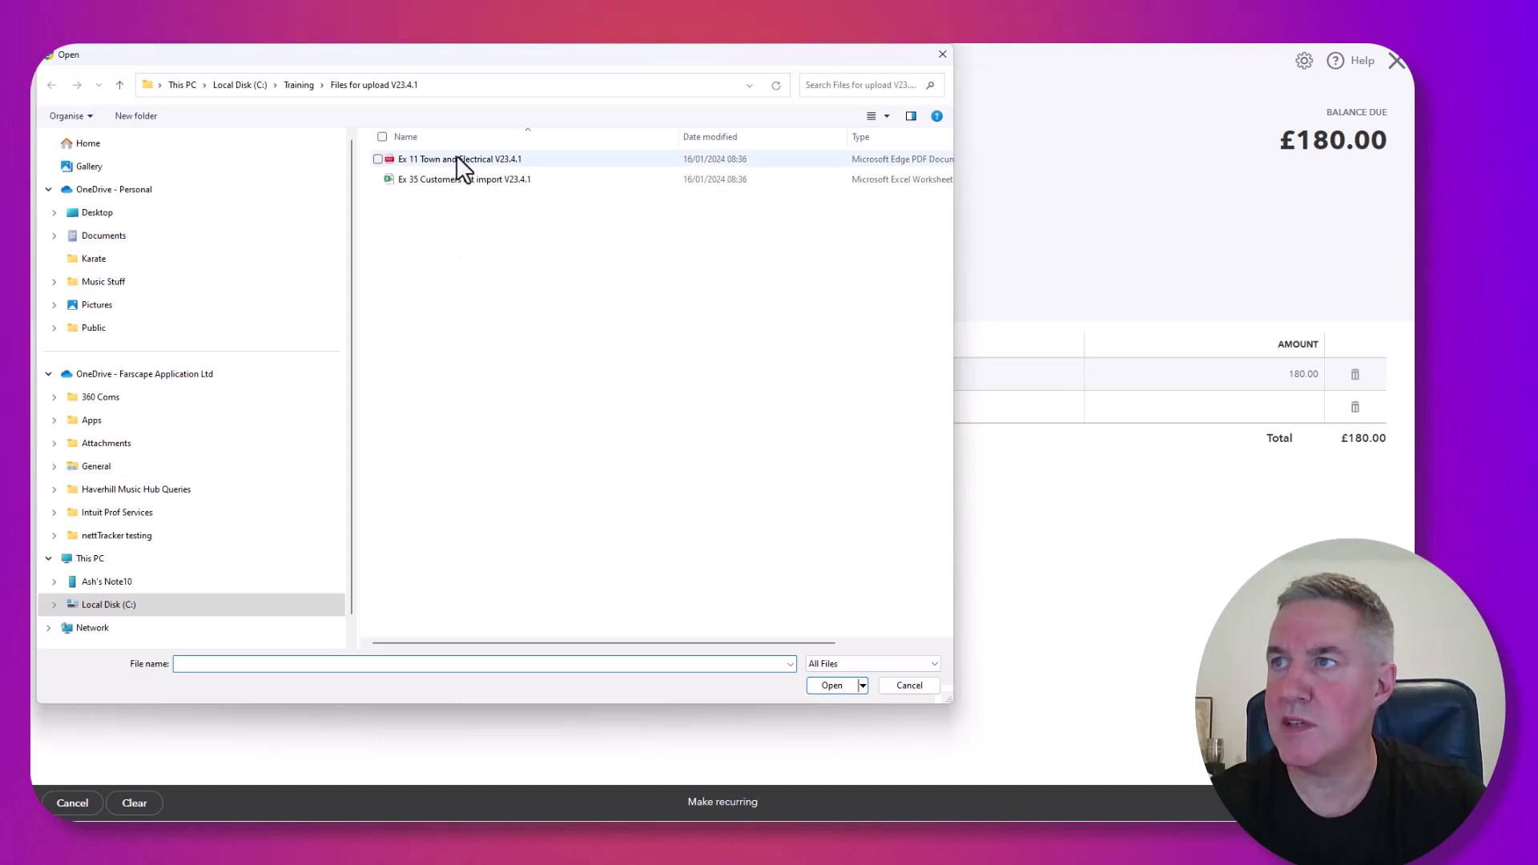
pyautogui.click(455, 159)
pyautogui.click(829, 687)
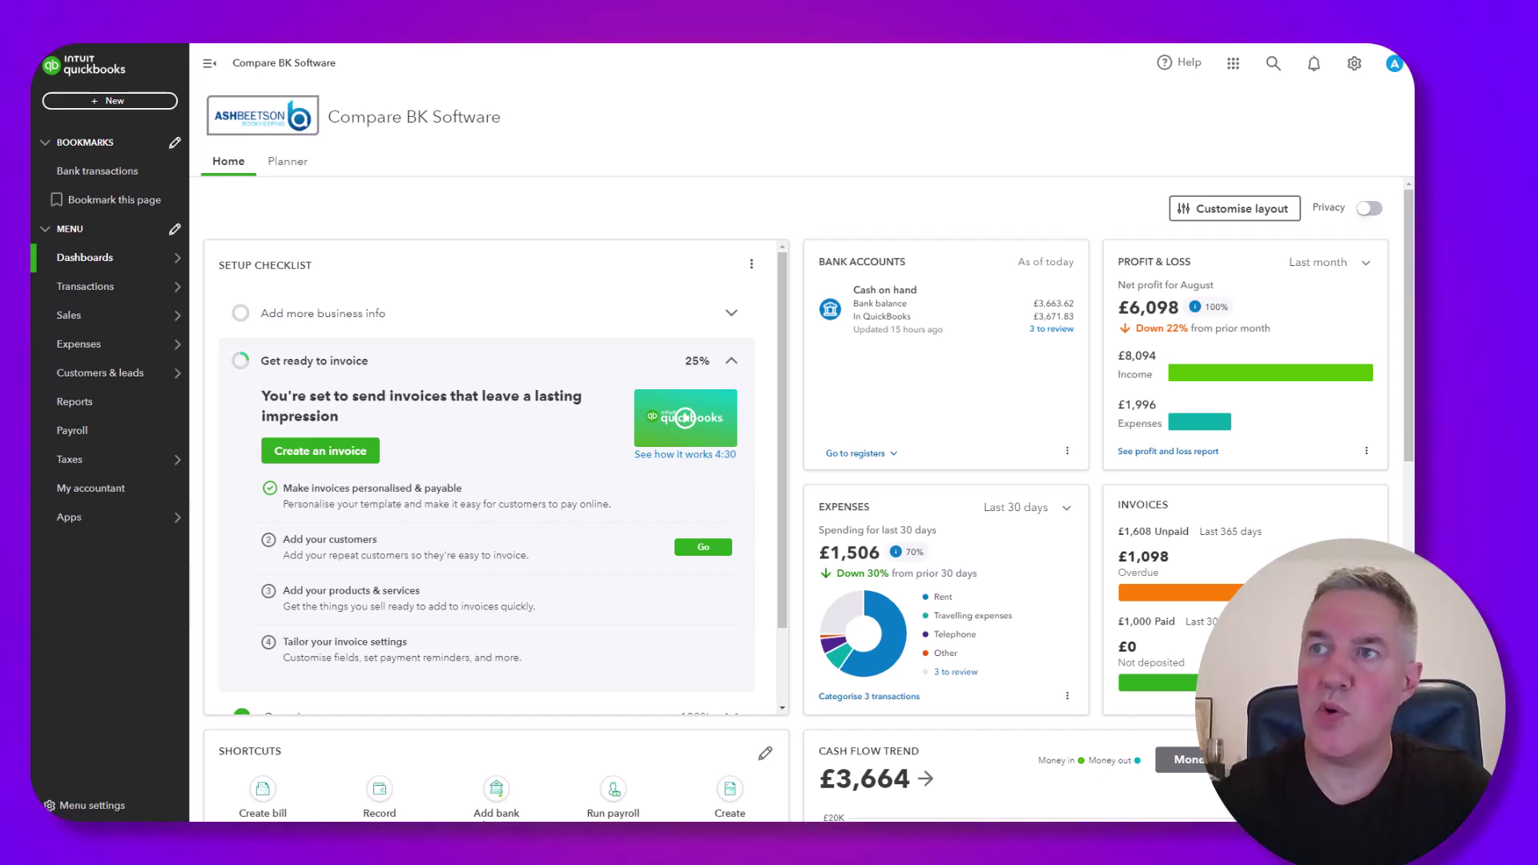
# Step: Open the list of supplier bills for review and check the additional options for paying bills
pyautogui.moveTo(128, 376)
pyautogui.moveTo(96, 353)
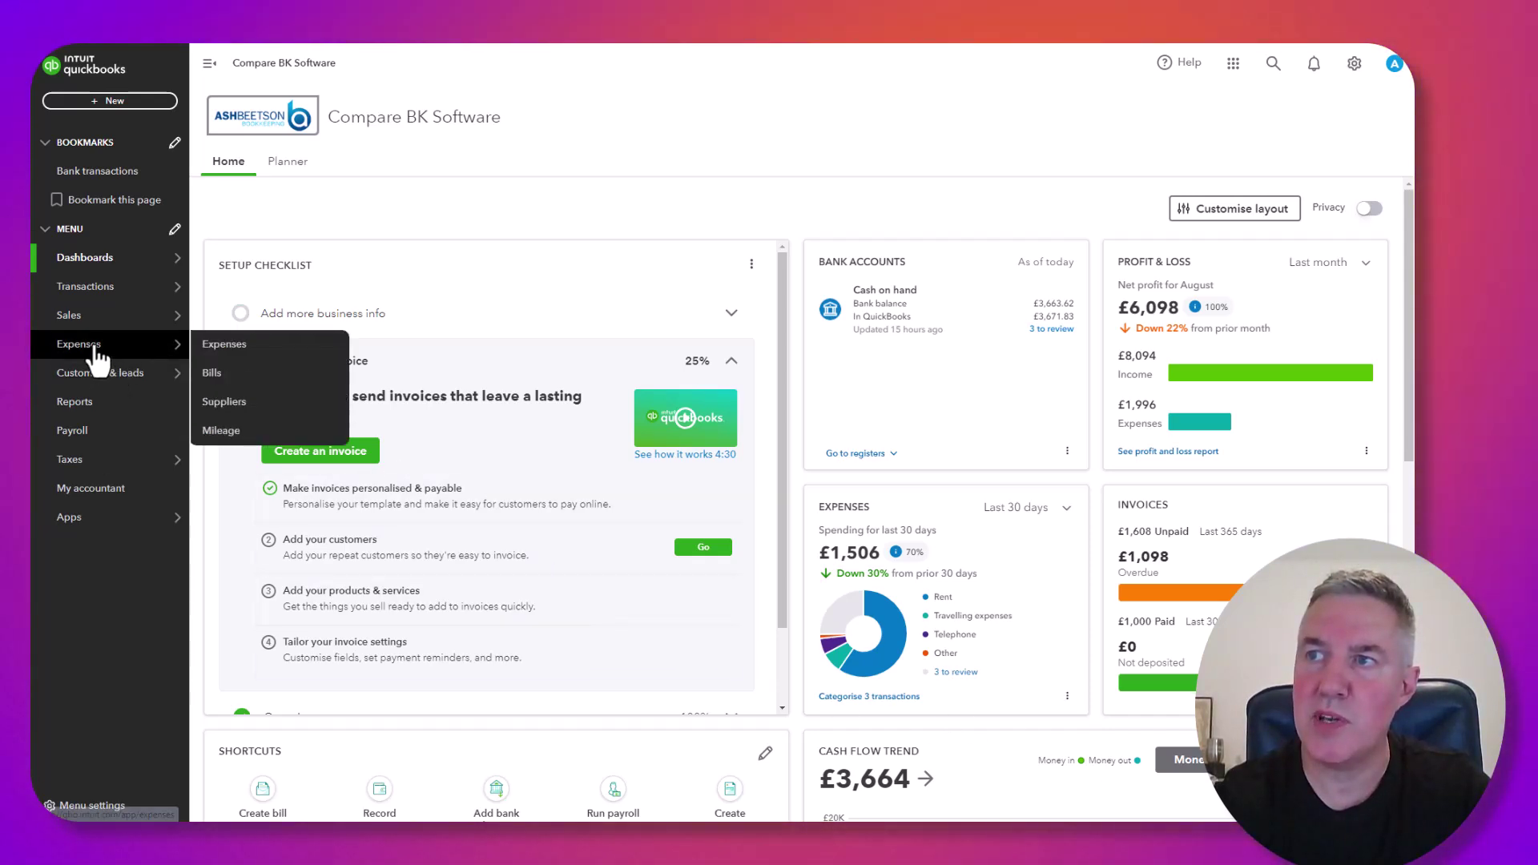
pyautogui.click(212, 373)
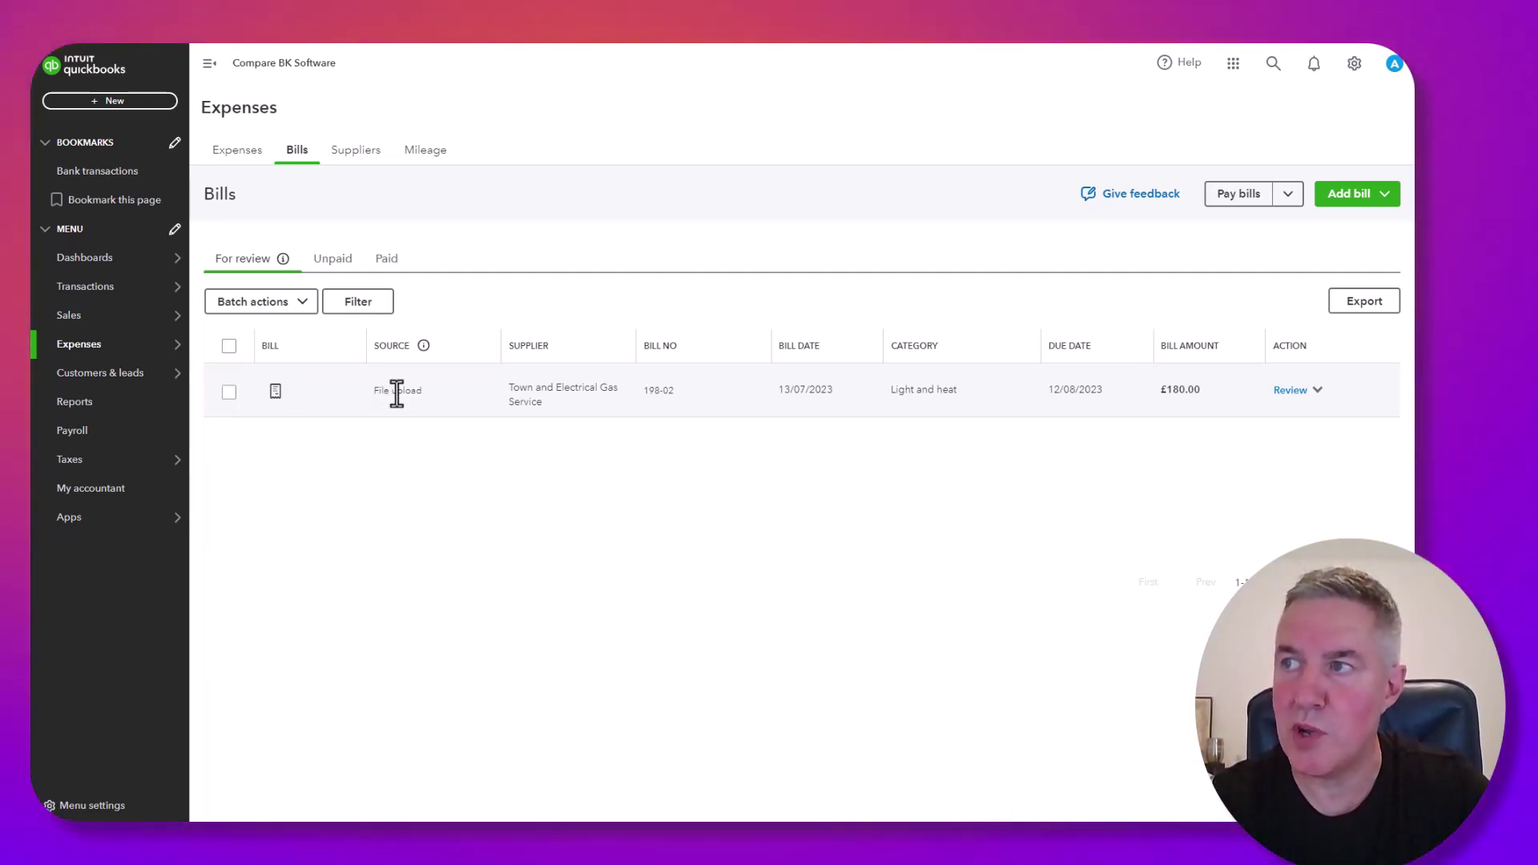
pyautogui.click(397, 391)
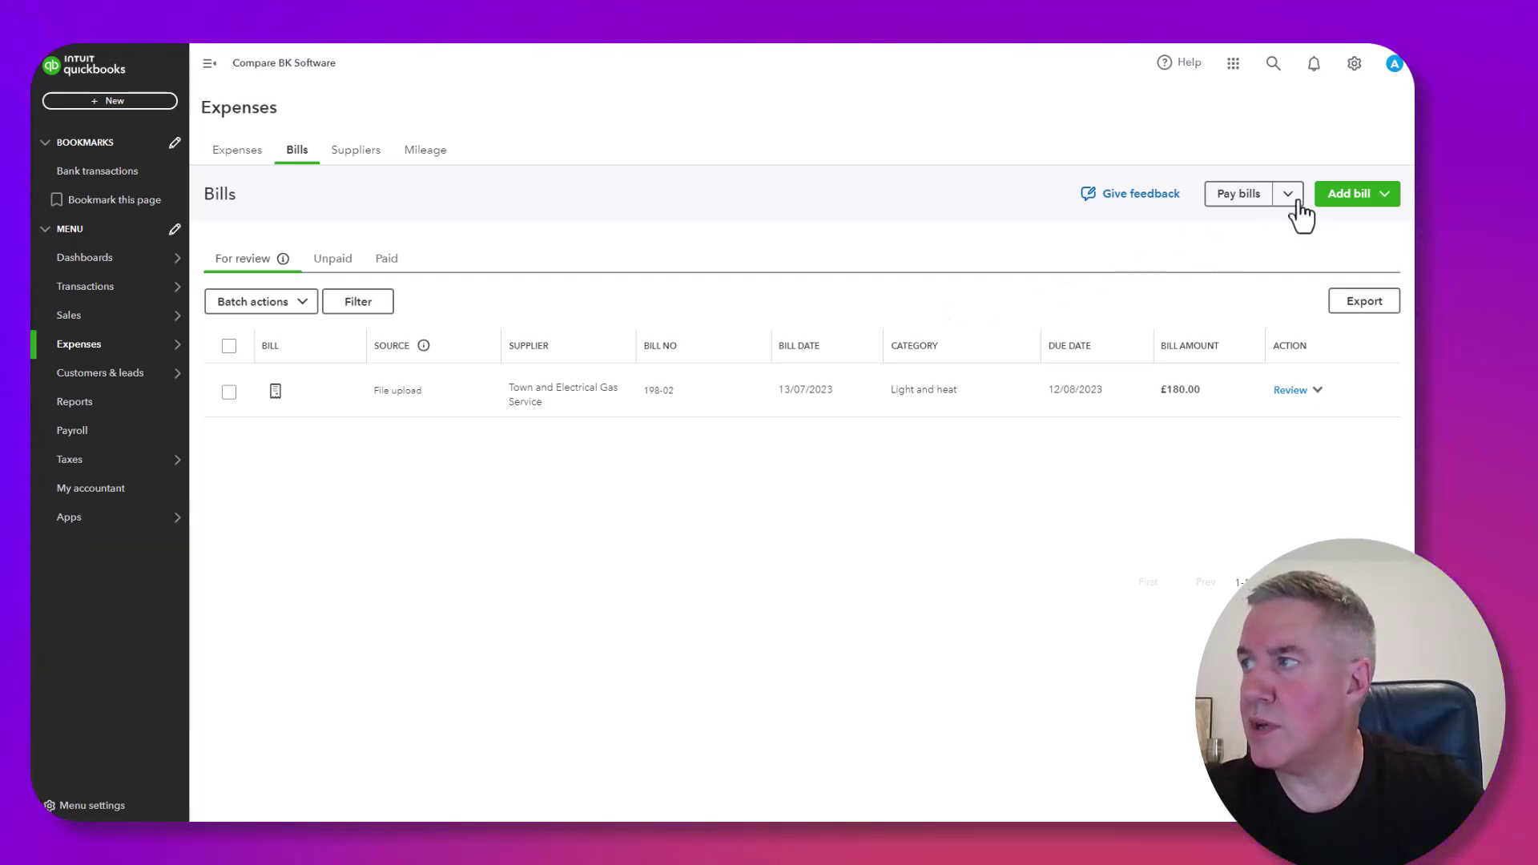
pyautogui.click(1288, 195)
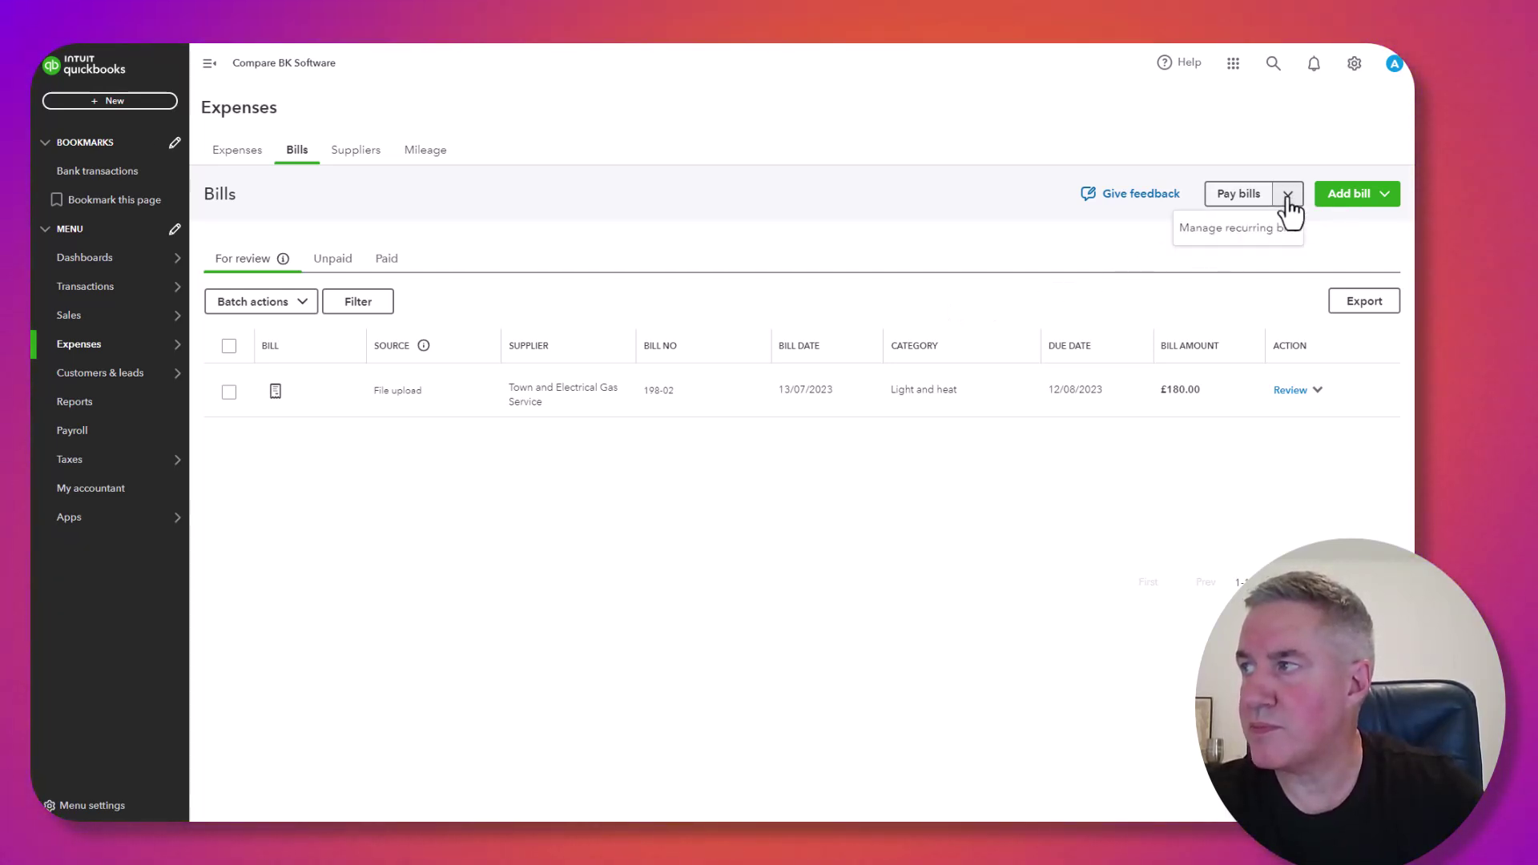
pyautogui.click(1288, 199)
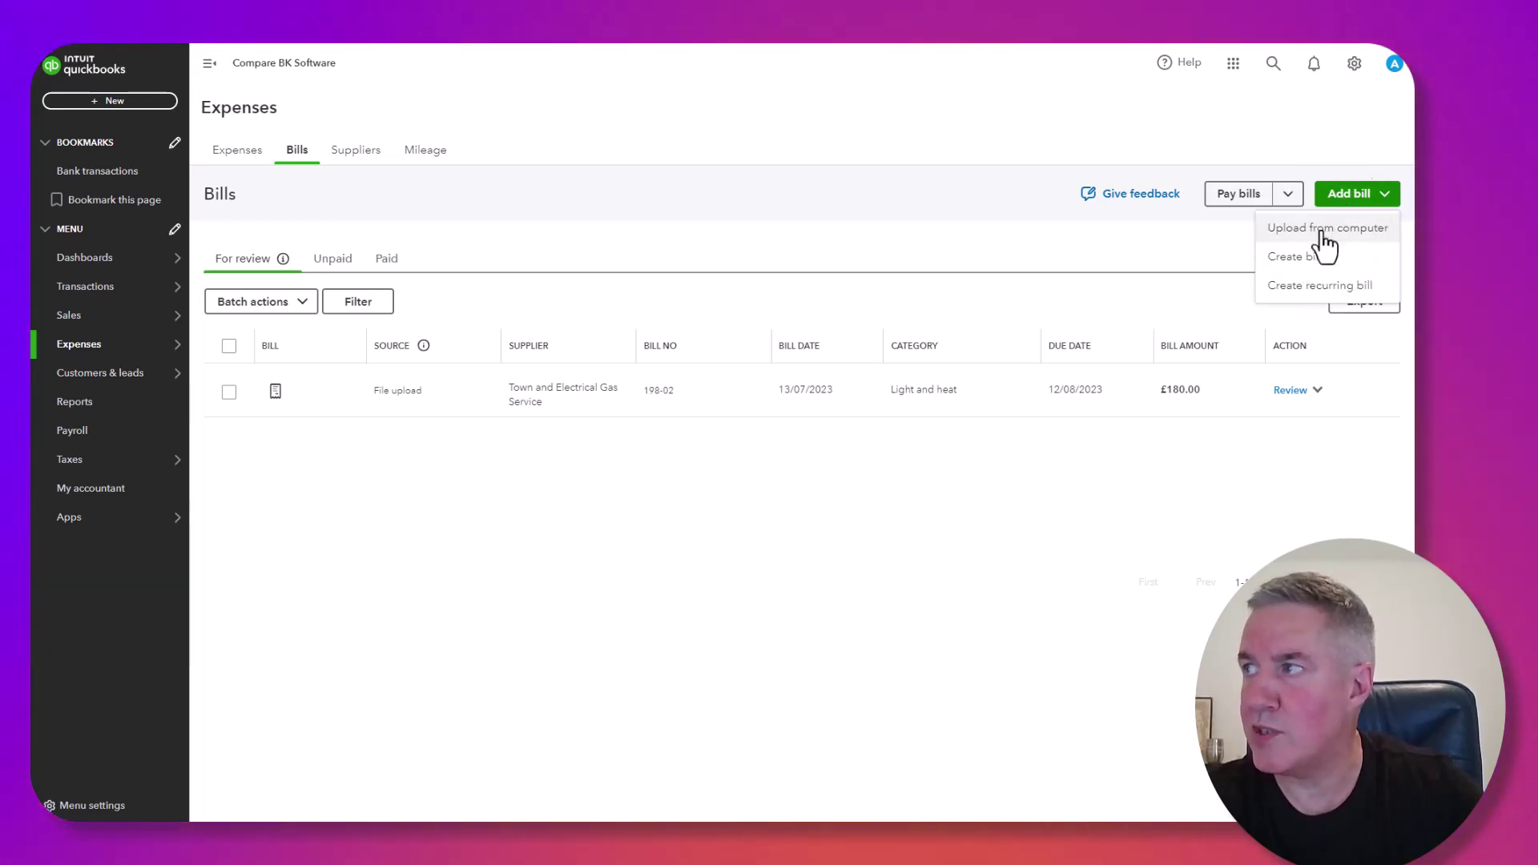
# Step: Upload the PDF "Ex 11 Town and Electrical V23.4.1" from the computer as a new bill
pyautogui.click(1321, 232)
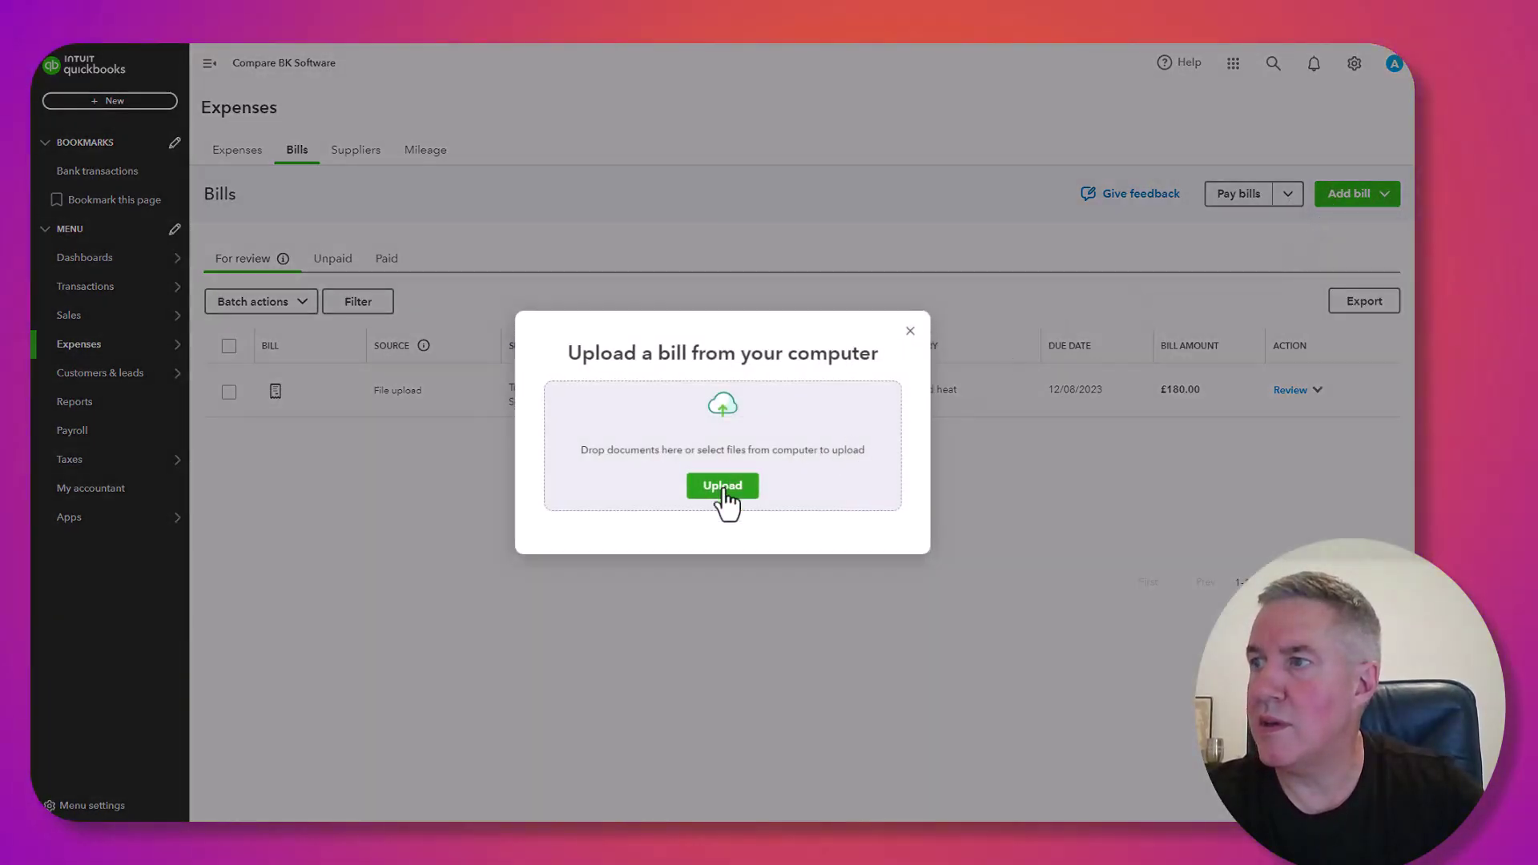
pyautogui.click(724, 486)
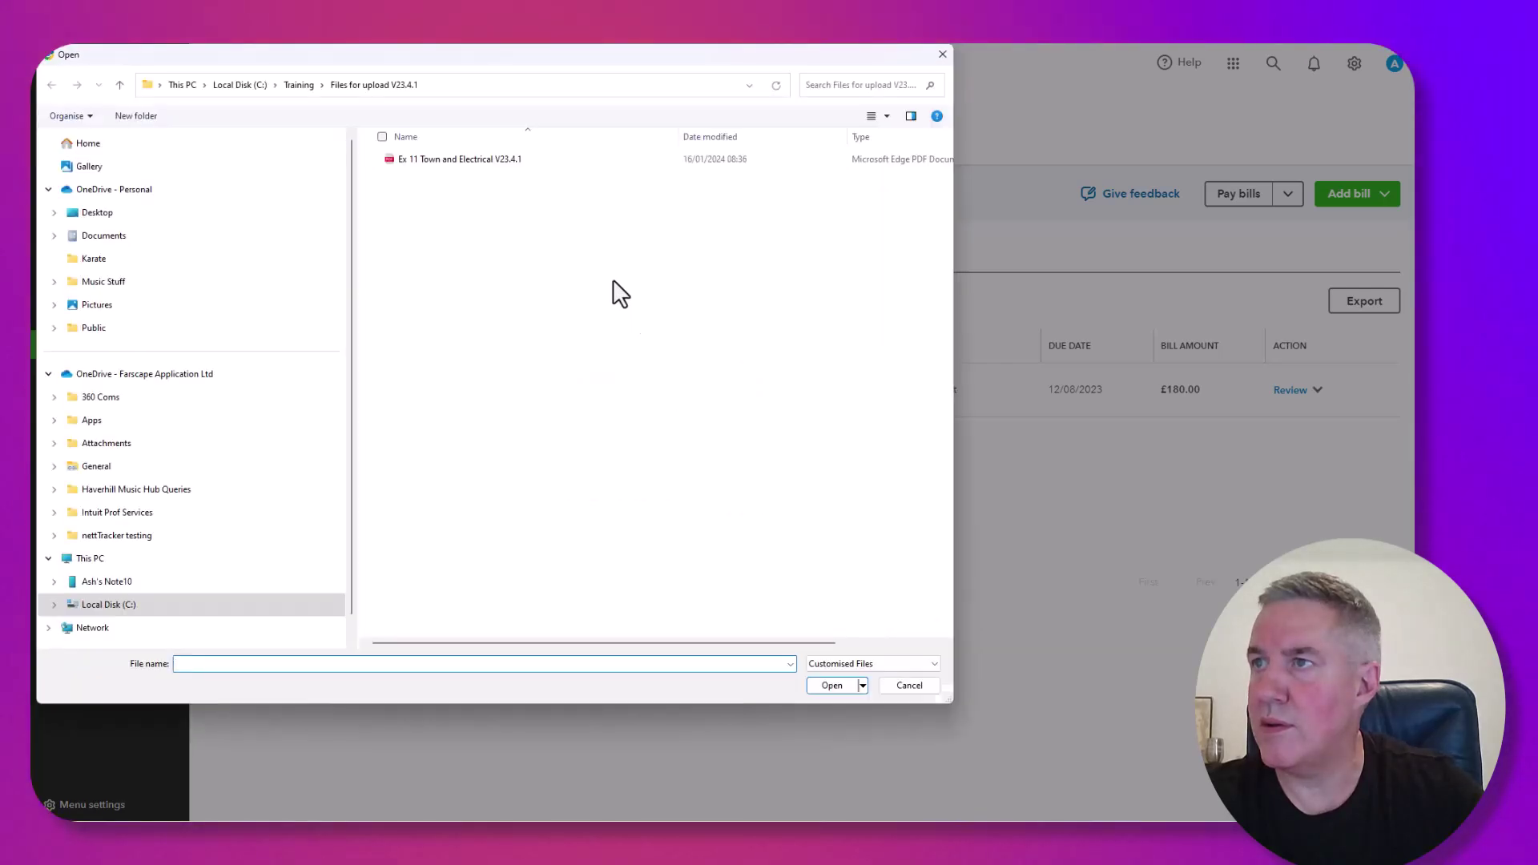
pyautogui.click(491, 159)
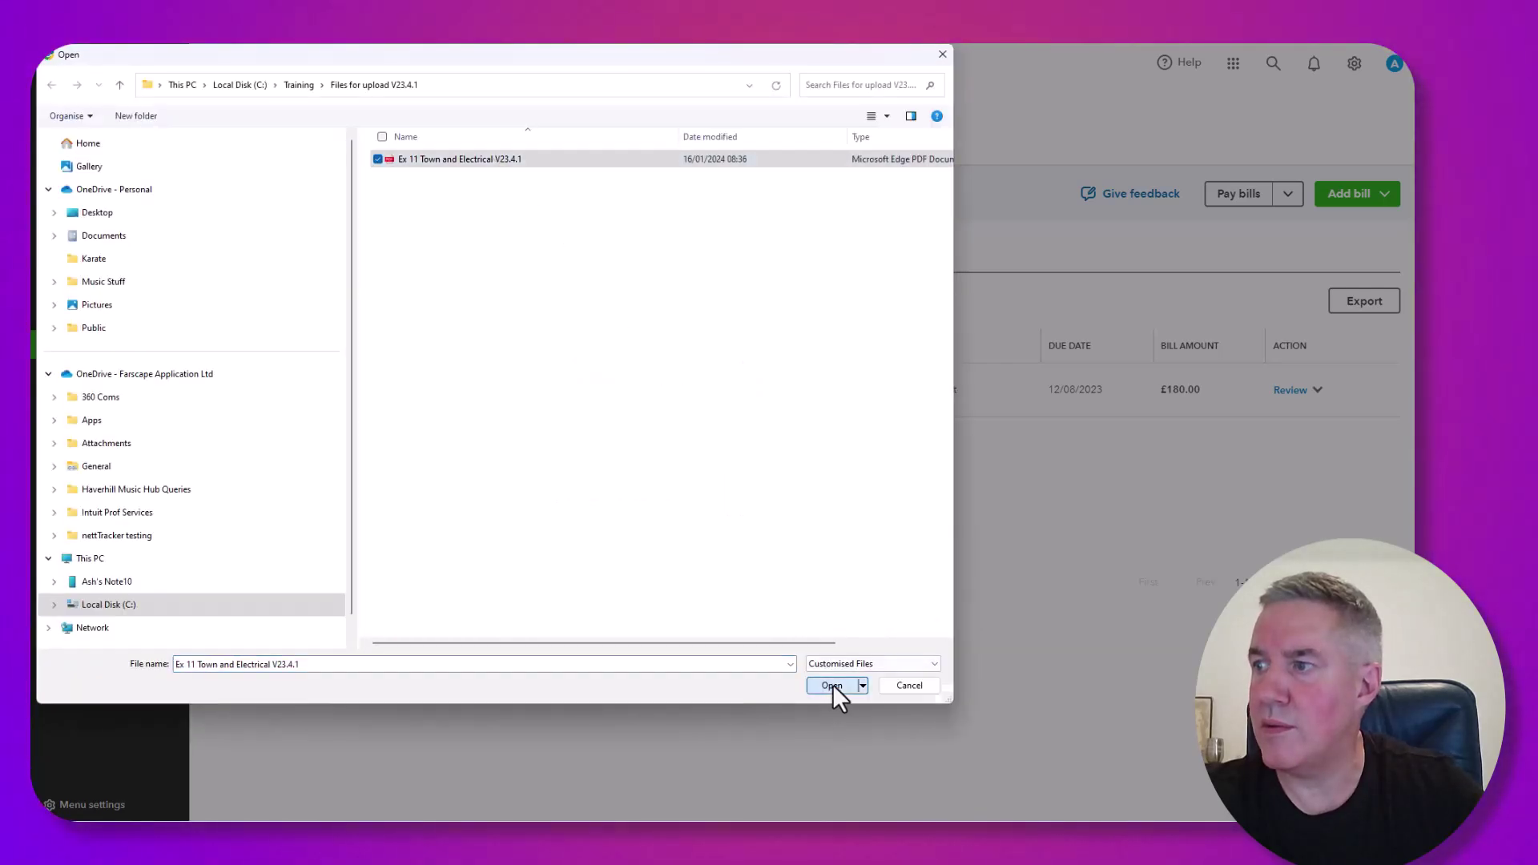
pyautogui.click(833, 685)
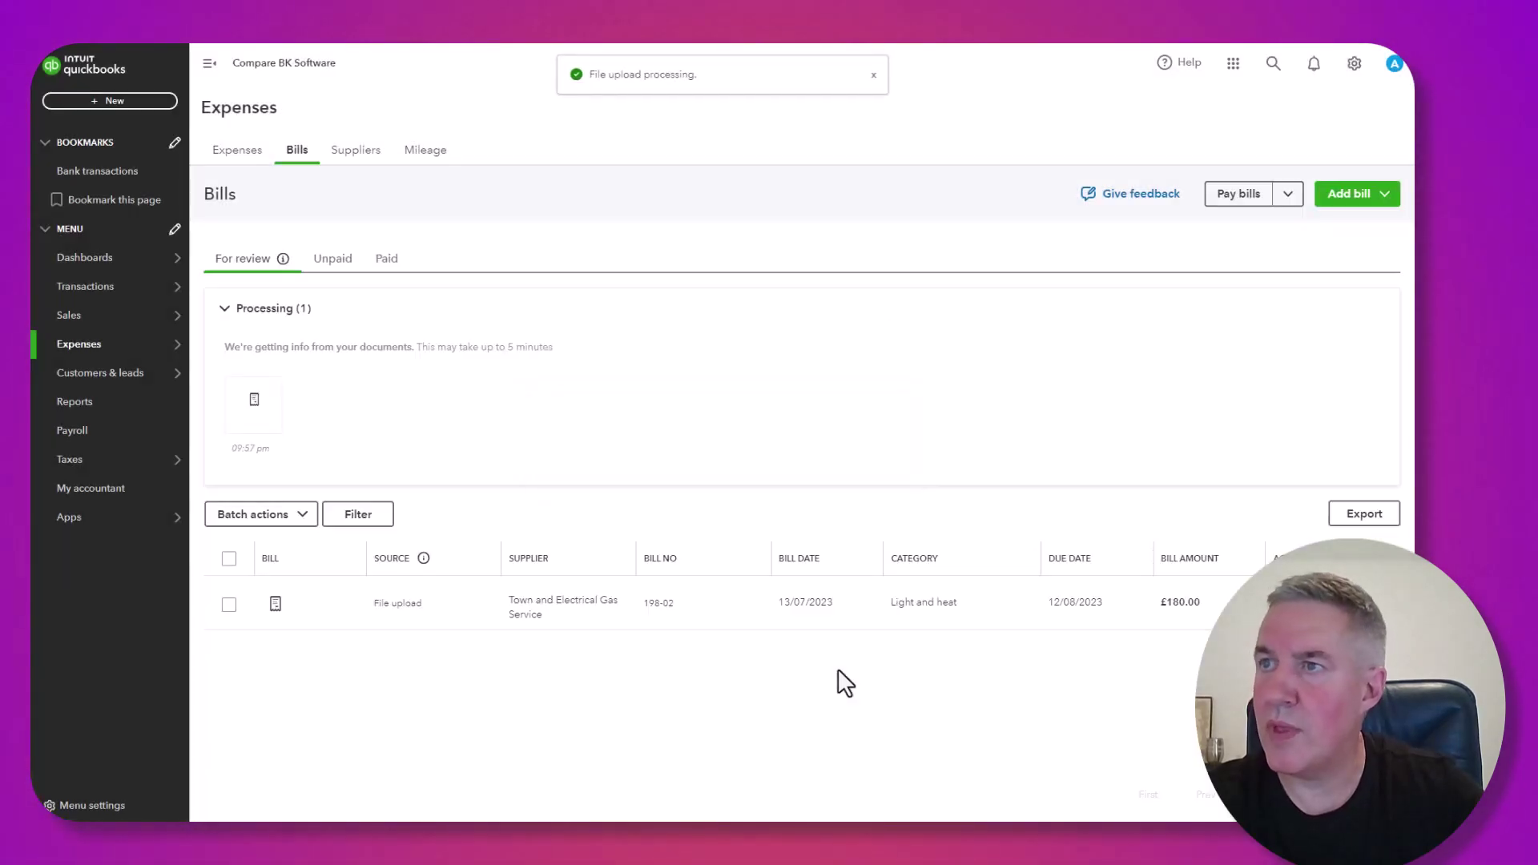
# Step: Delete the Town and Electrical Gas Service bill that is not flagged as a duplicate from the review list
pyautogui.moveTo(257, 407)
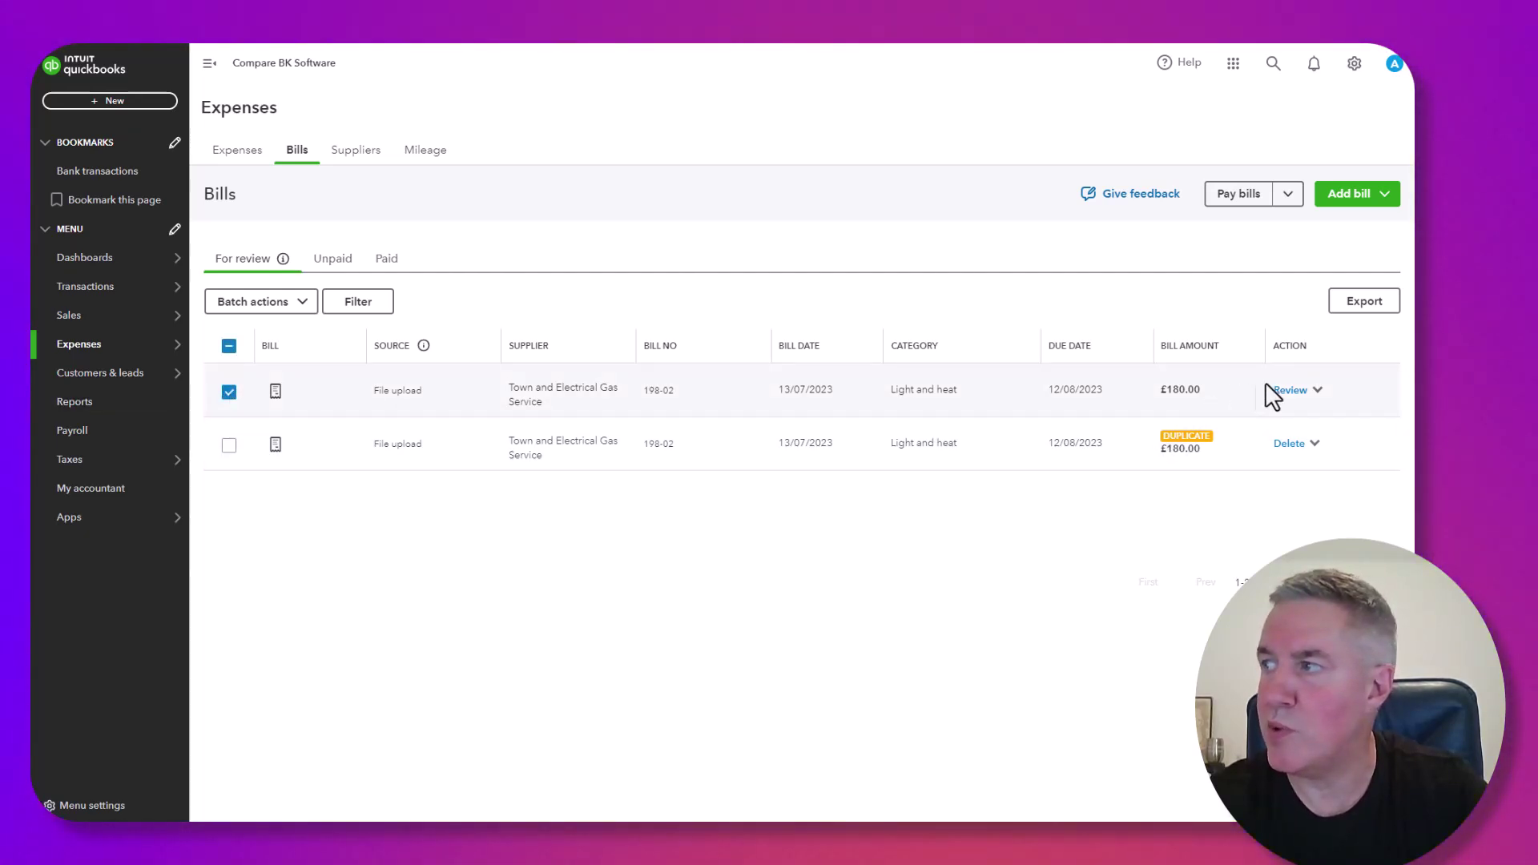
pyautogui.click(1316, 392)
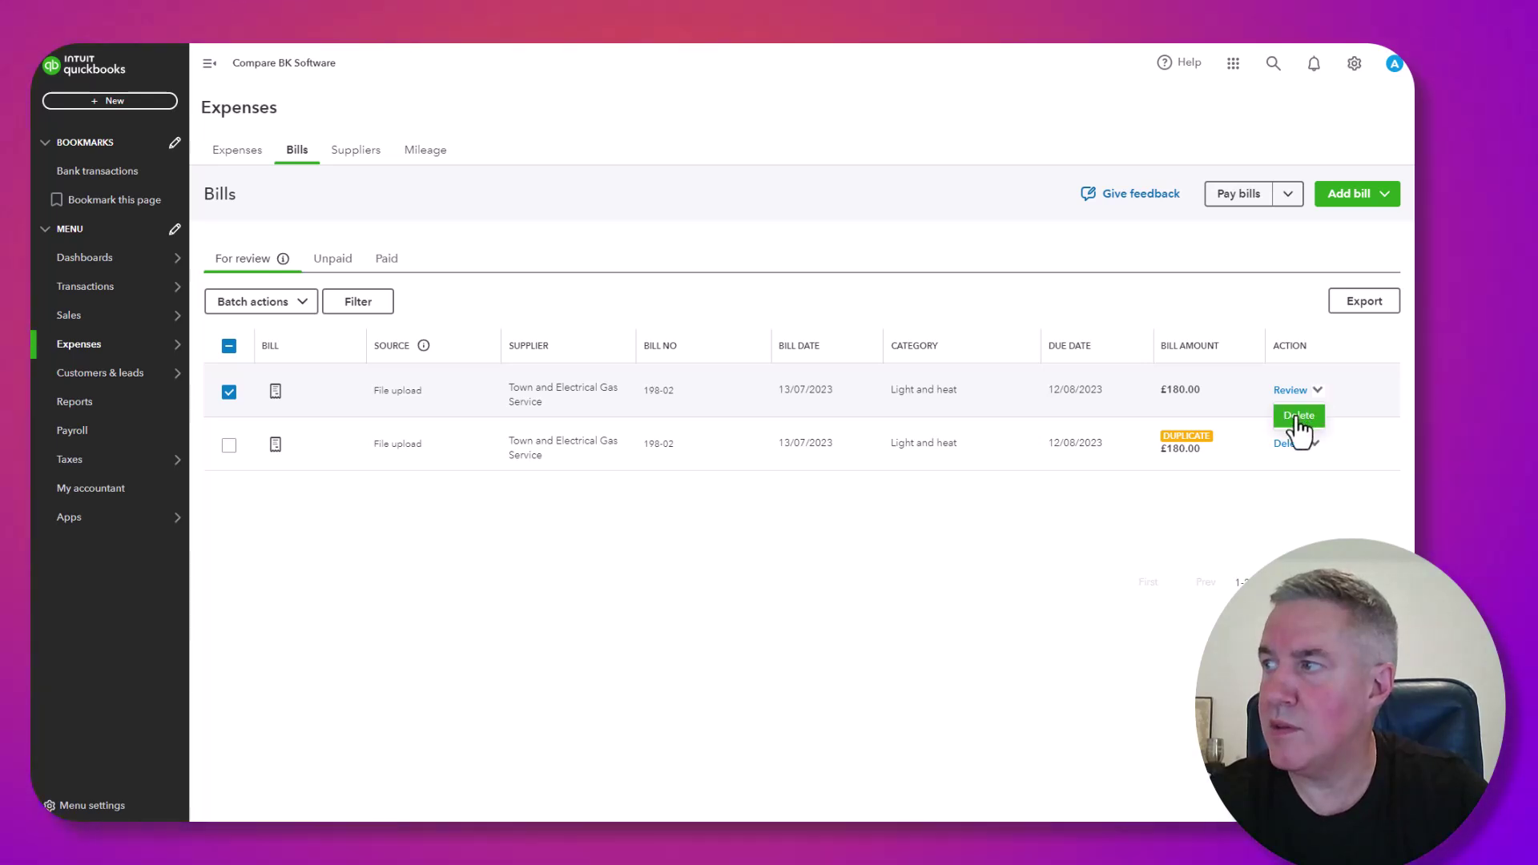
pyautogui.click(1300, 426)
pyautogui.click(879, 536)
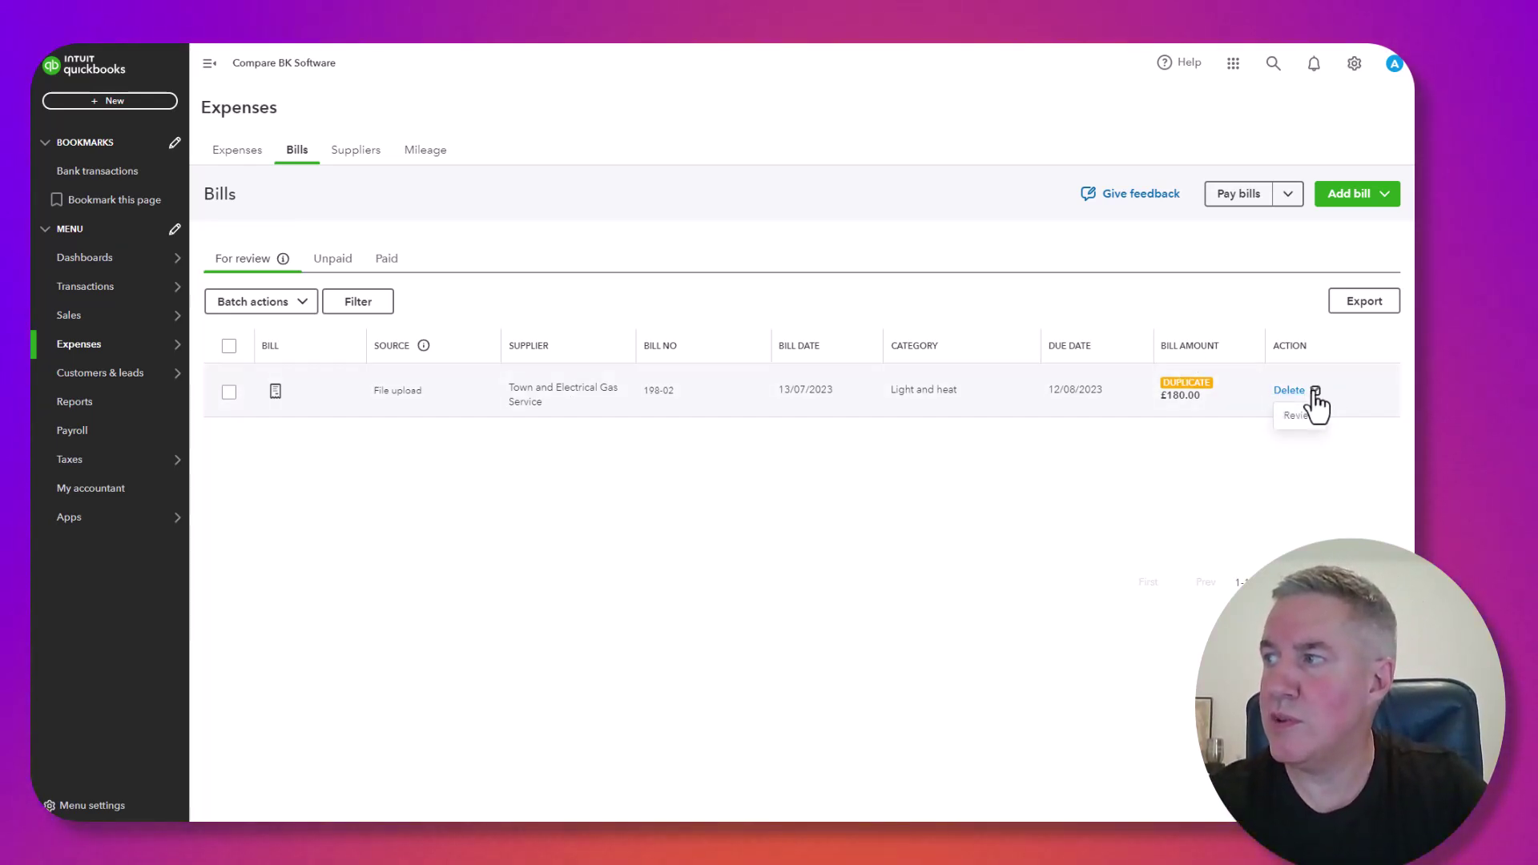
# Step: Open the remaining Town and Electrical Gas Service bill for review and enlarge its invoice preview with the page thumbnails hidden
pyautogui.click(1301, 416)
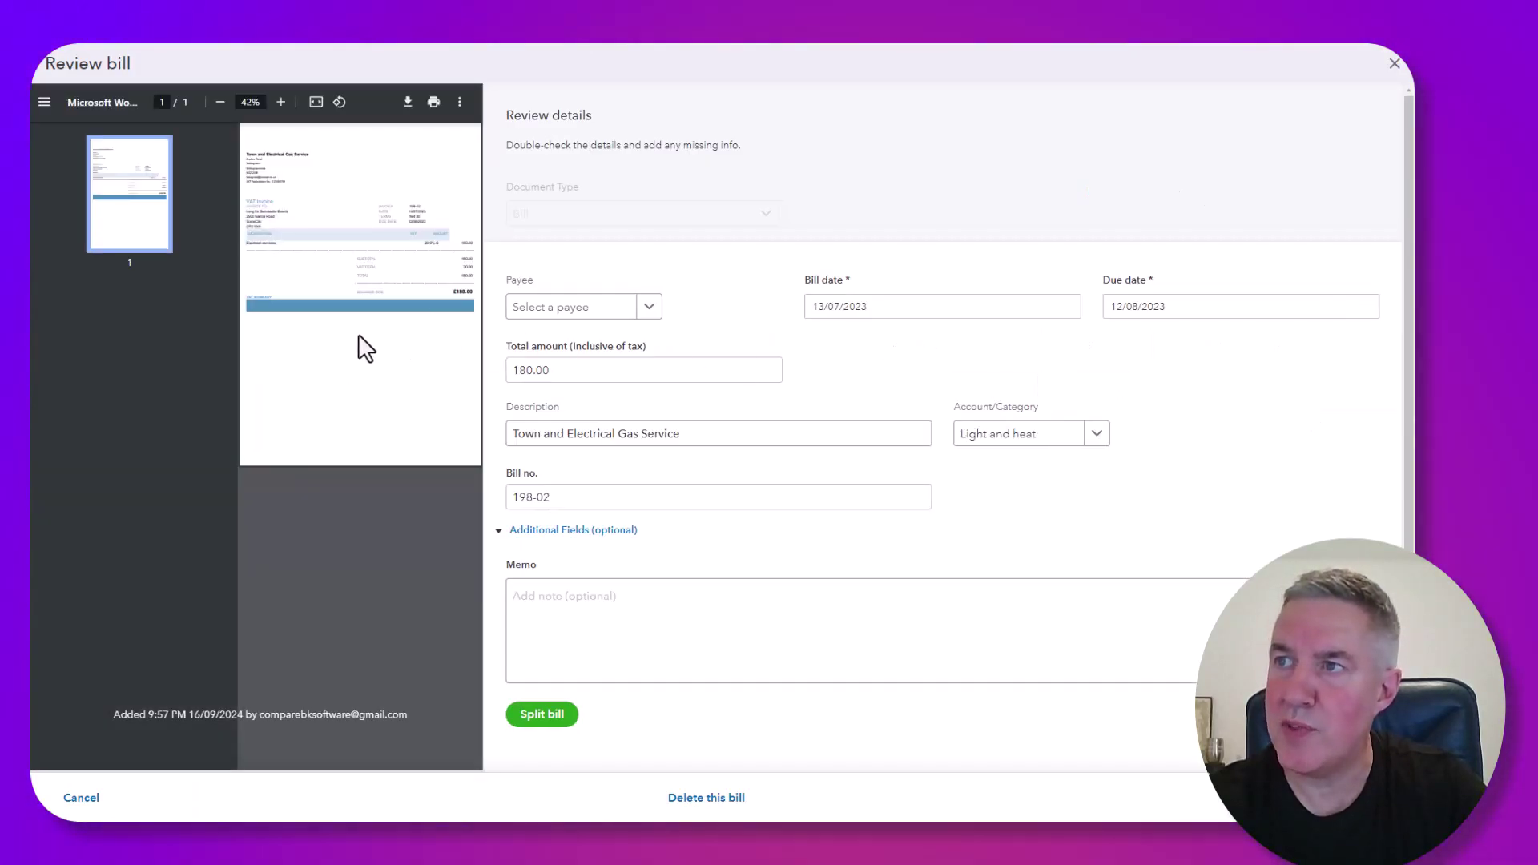
pyautogui.scroll(2, 360, 337)
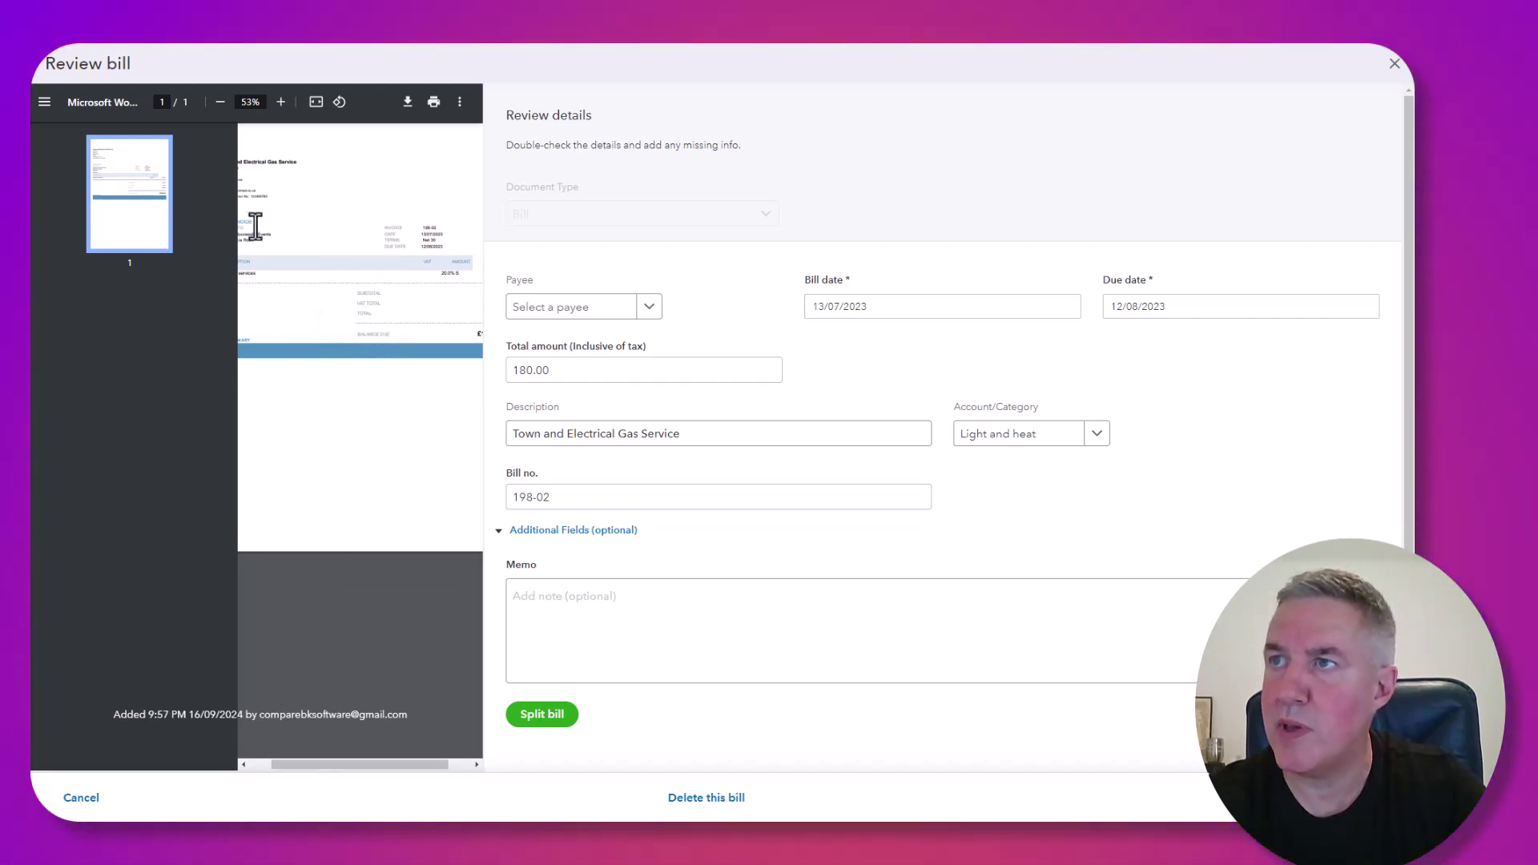
pyautogui.click(281, 102)
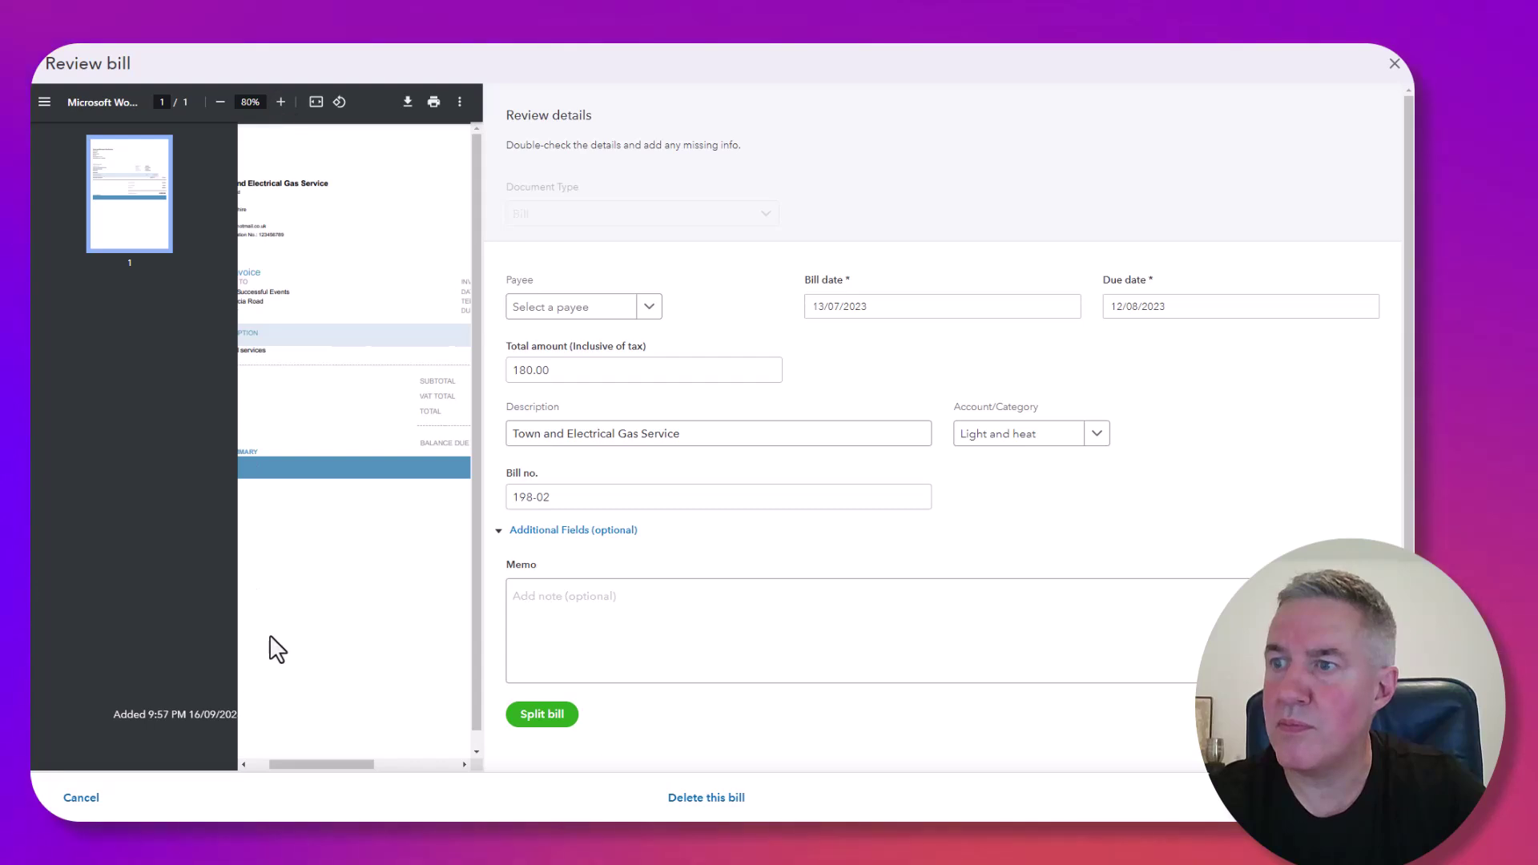
pyautogui.moveTo(314, 761); pyautogui.dragTo(276, 761)
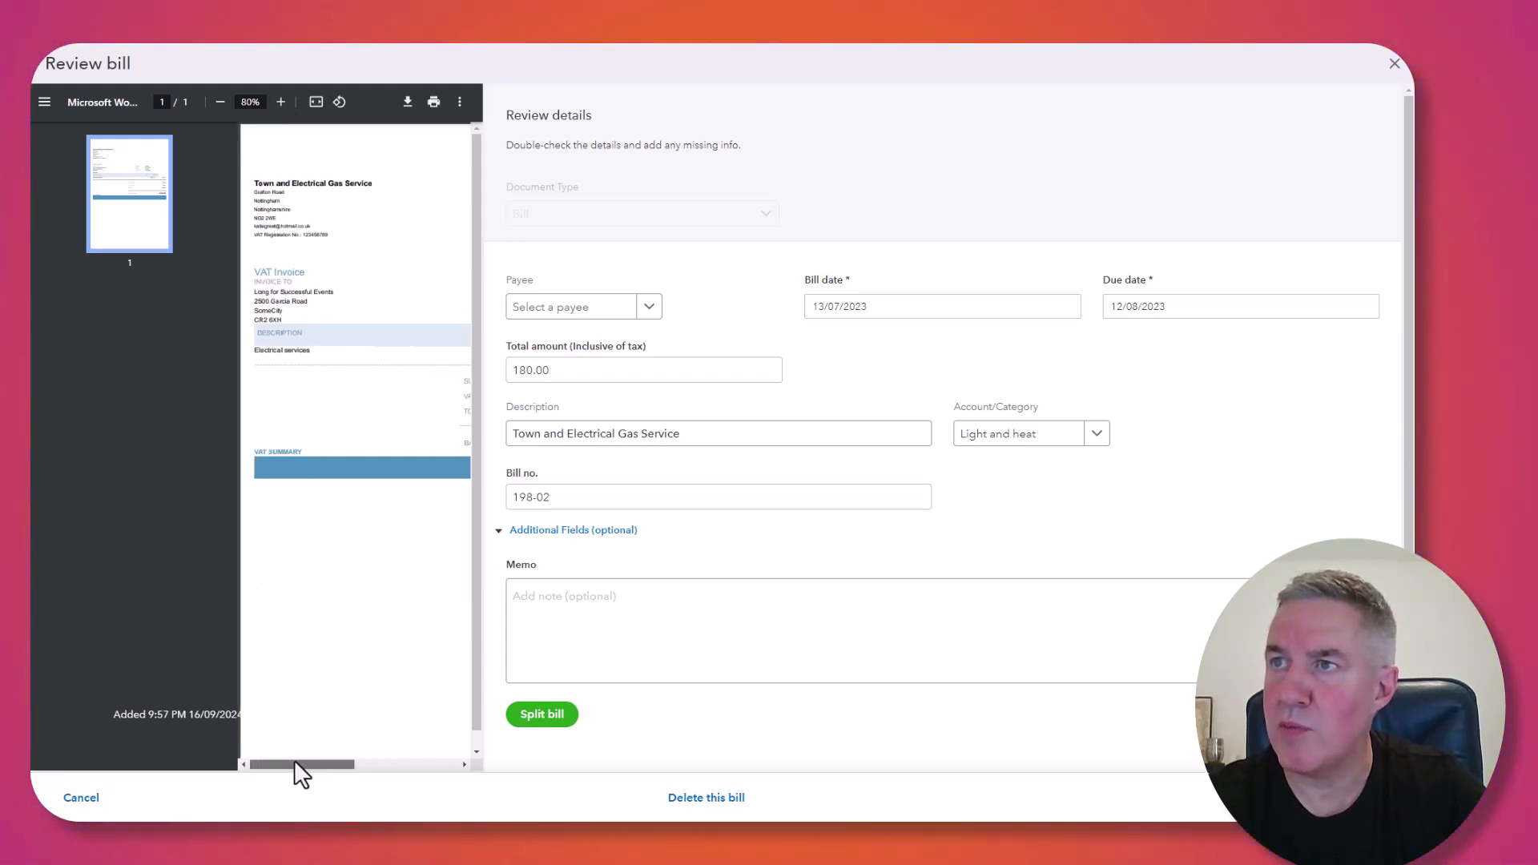
pyautogui.click(45, 103)
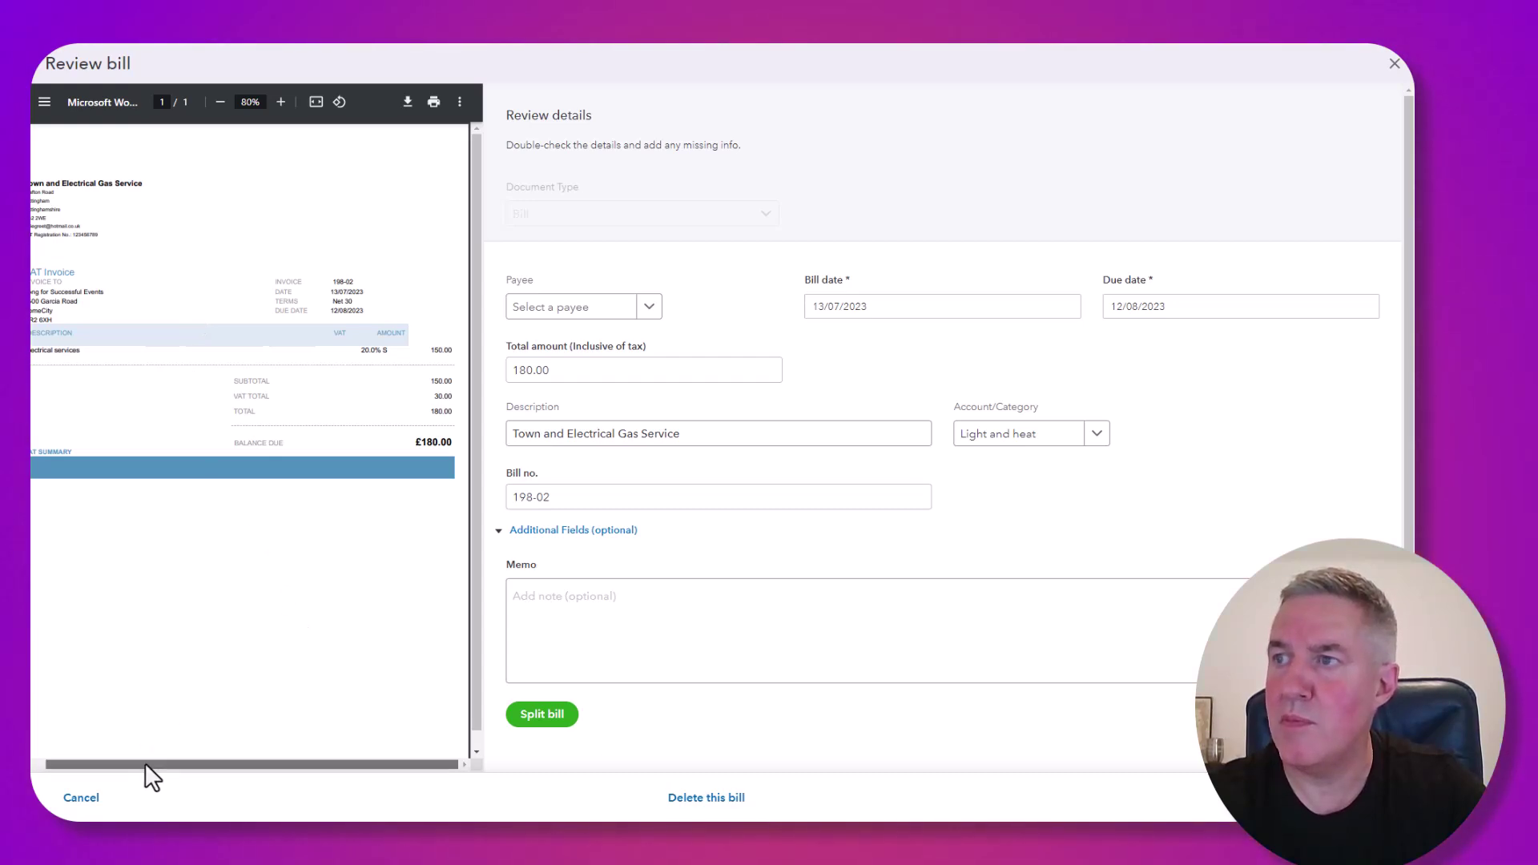
pyautogui.moveTo(146, 762); pyautogui.dragTo(127, 758)
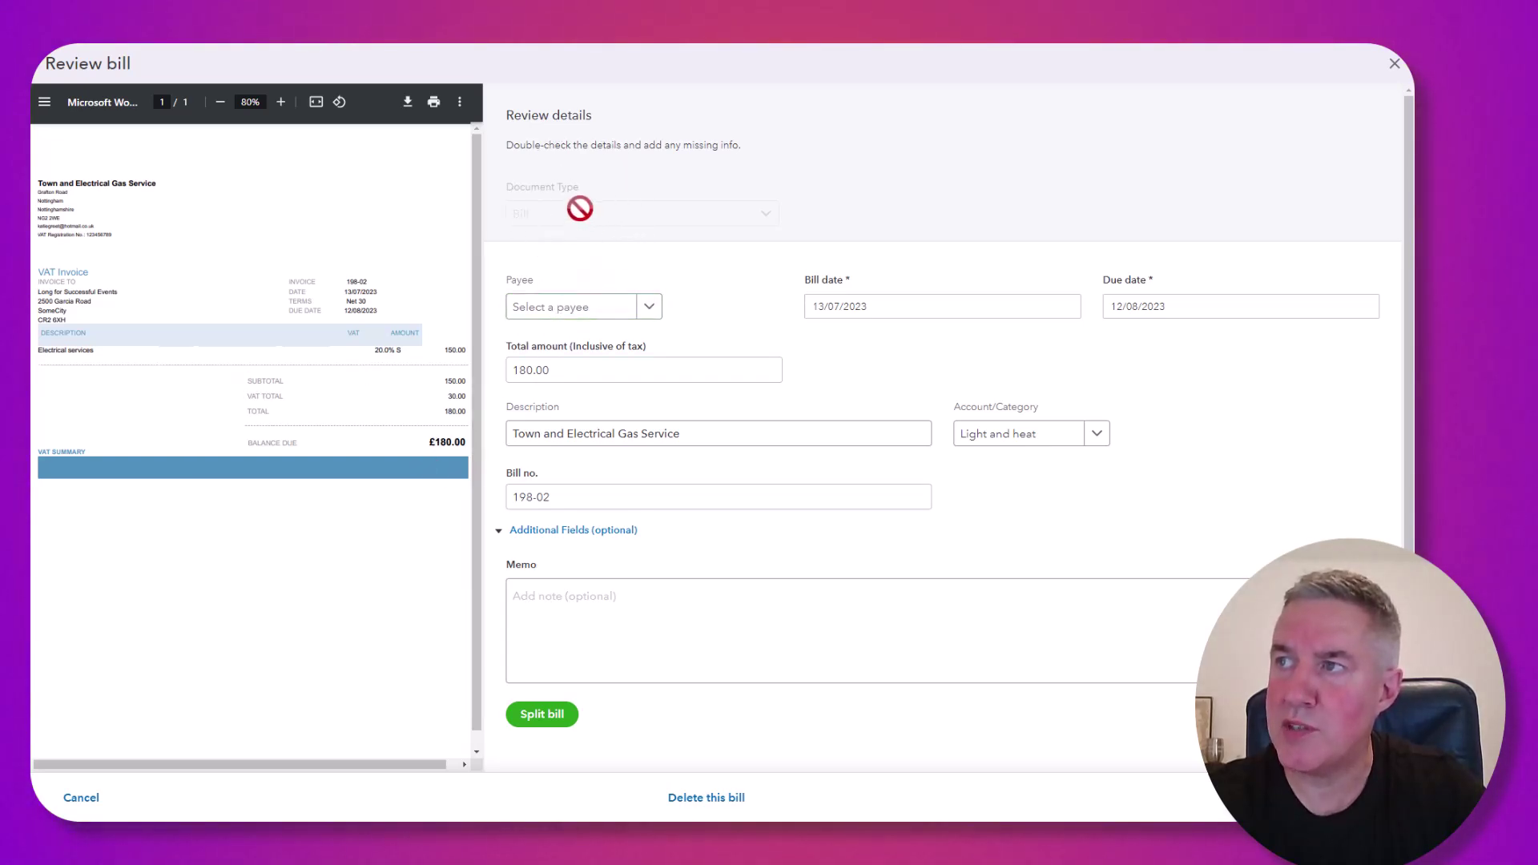
# Step: Set the payee to Town & Electrical, check the bill's dates, total and category, and save the reviewed bill
pyautogui.click(557, 308)
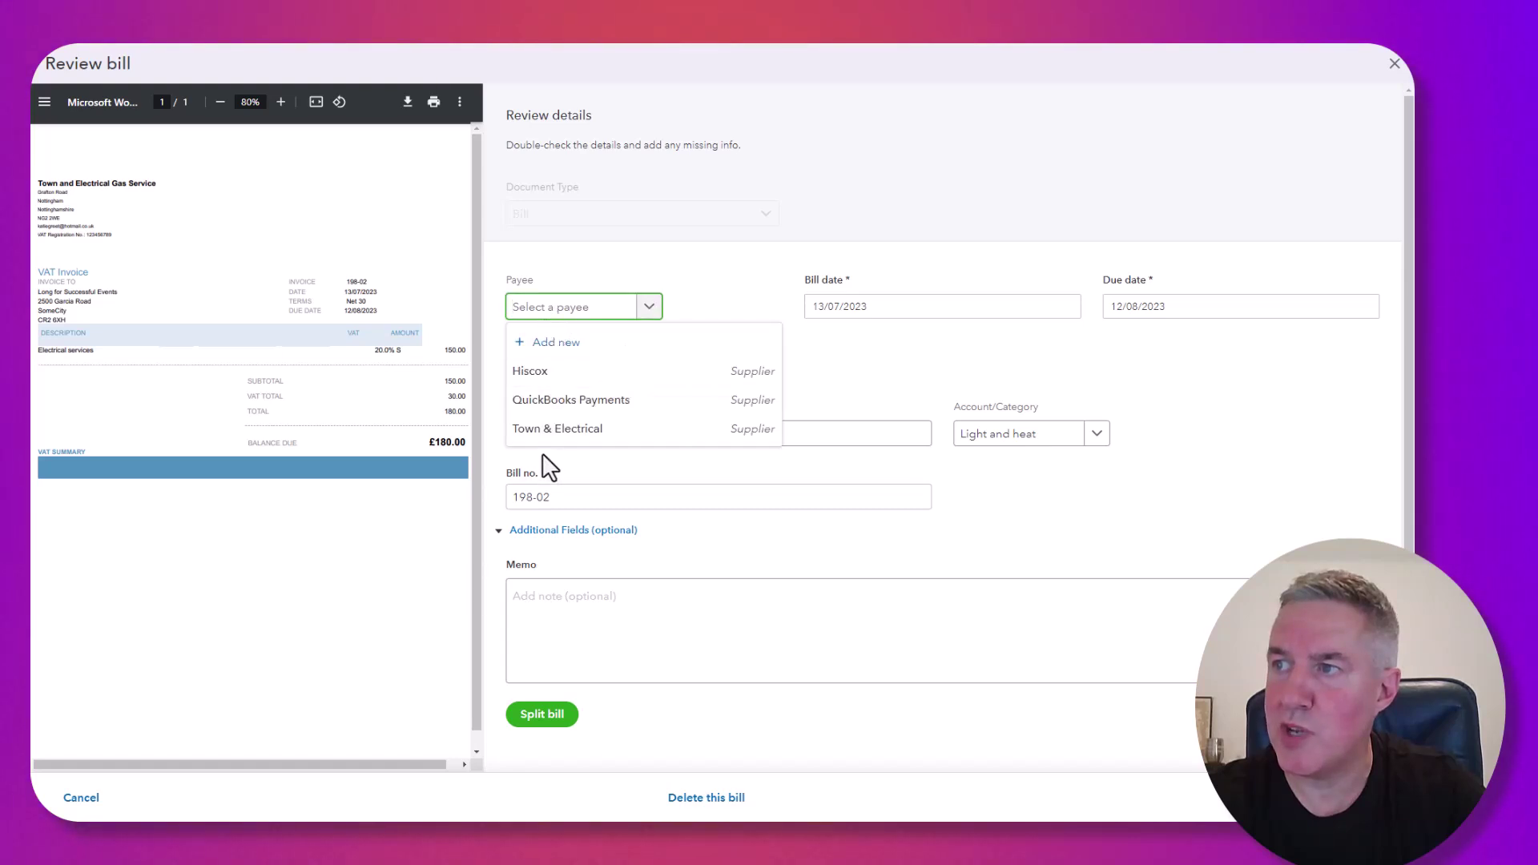
pyautogui.click(547, 431)
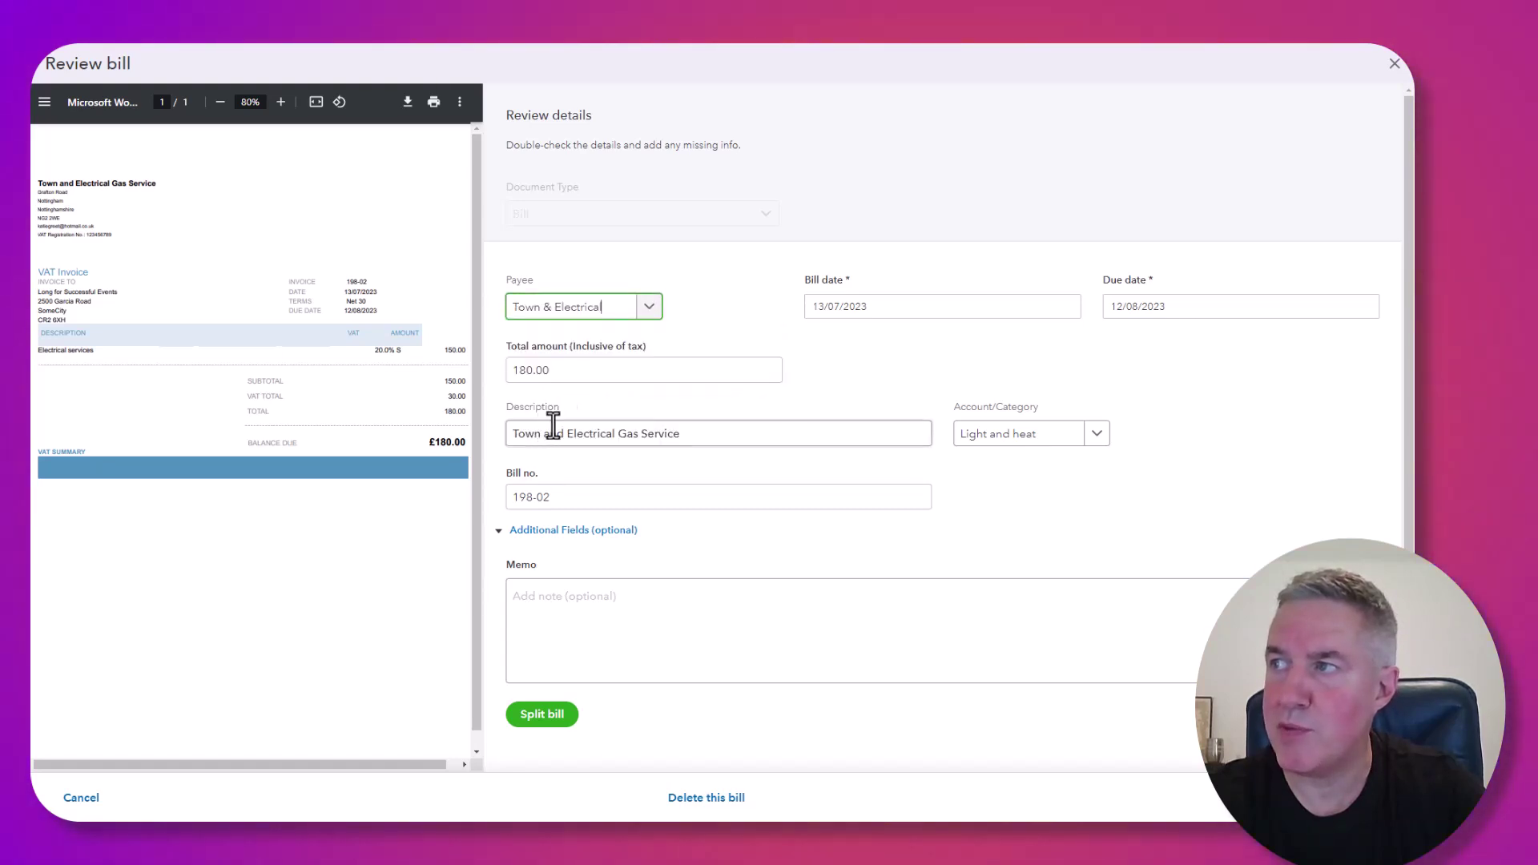
pyautogui.click(836, 308)
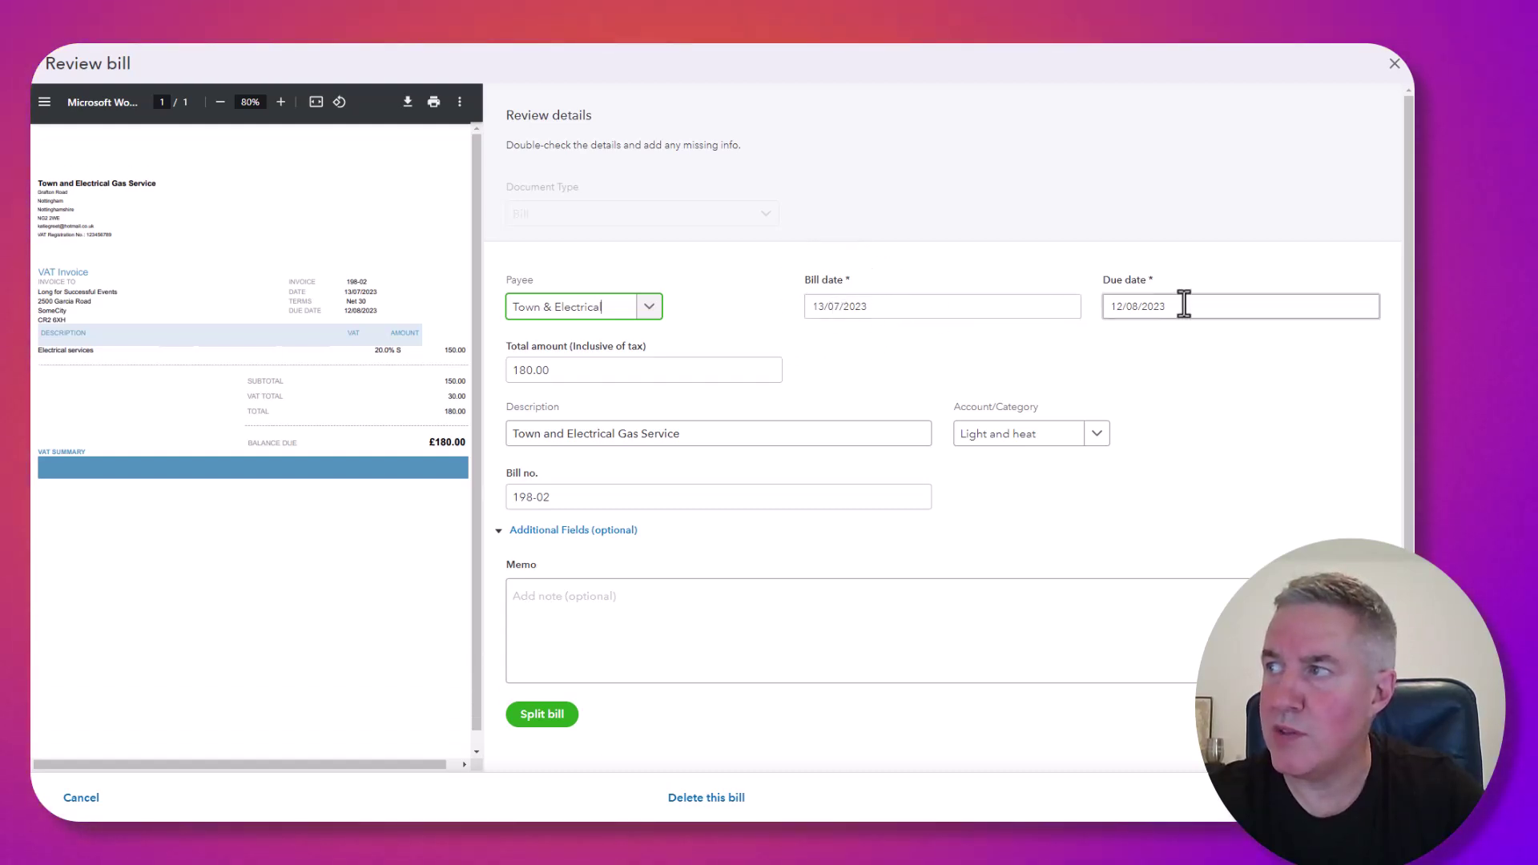
pyautogui.click(587, 370)
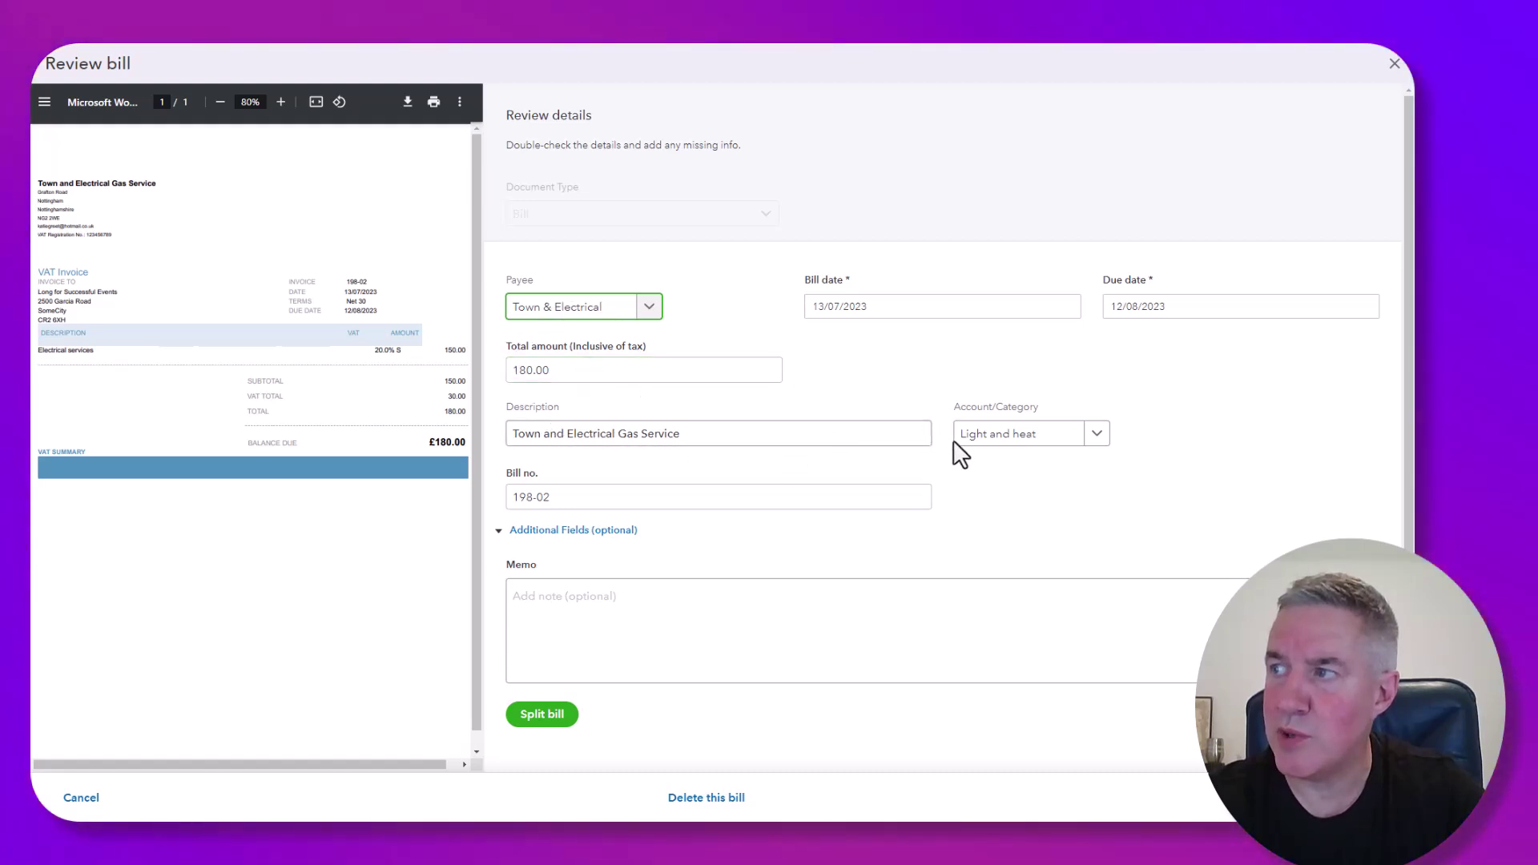
pyautogui.click(989, 439)
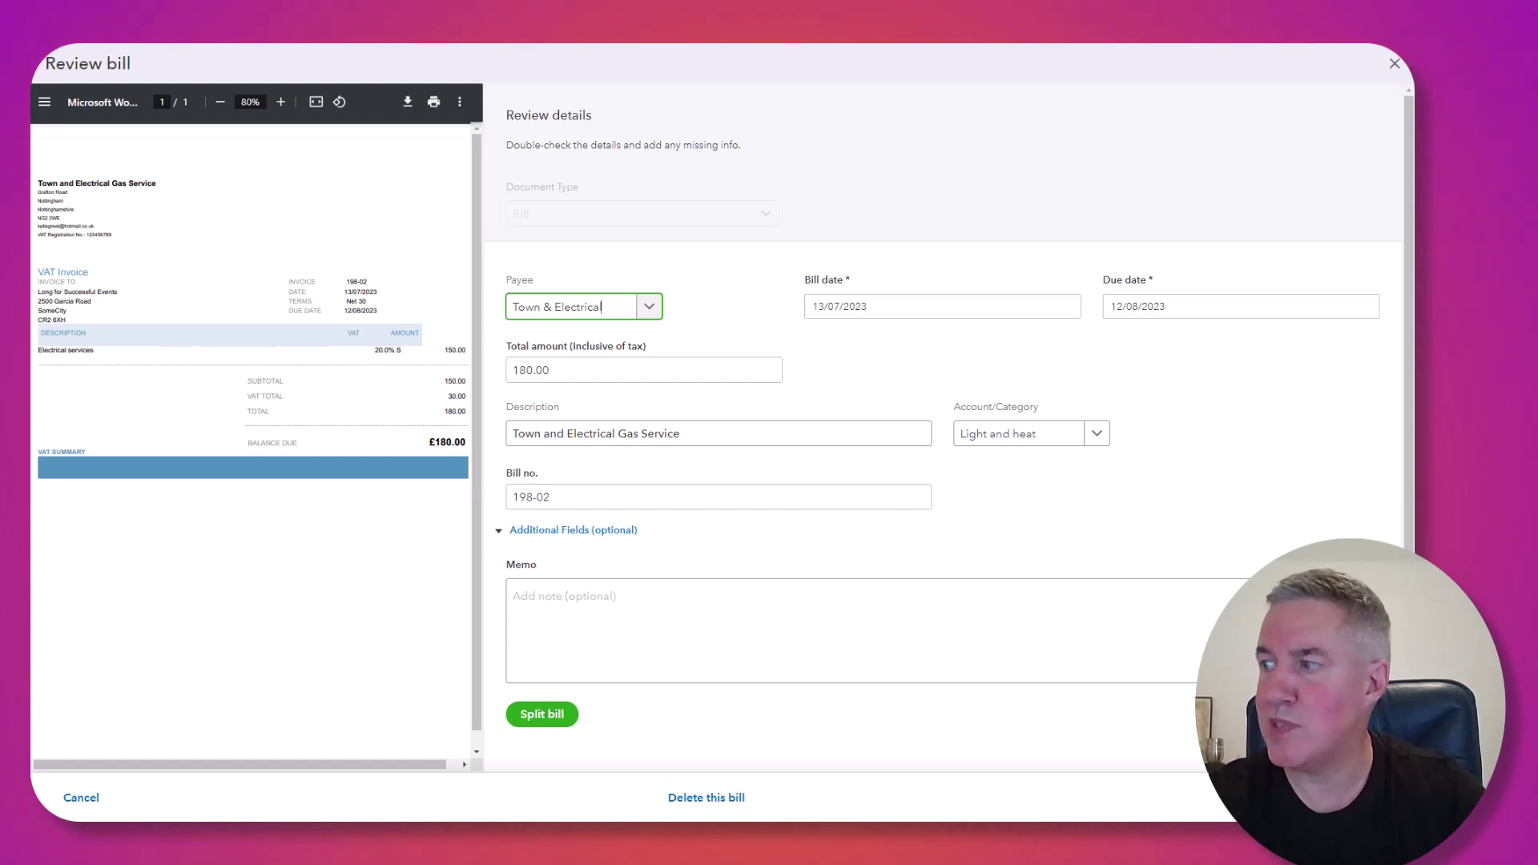
pyautogui.click(1336, 798)
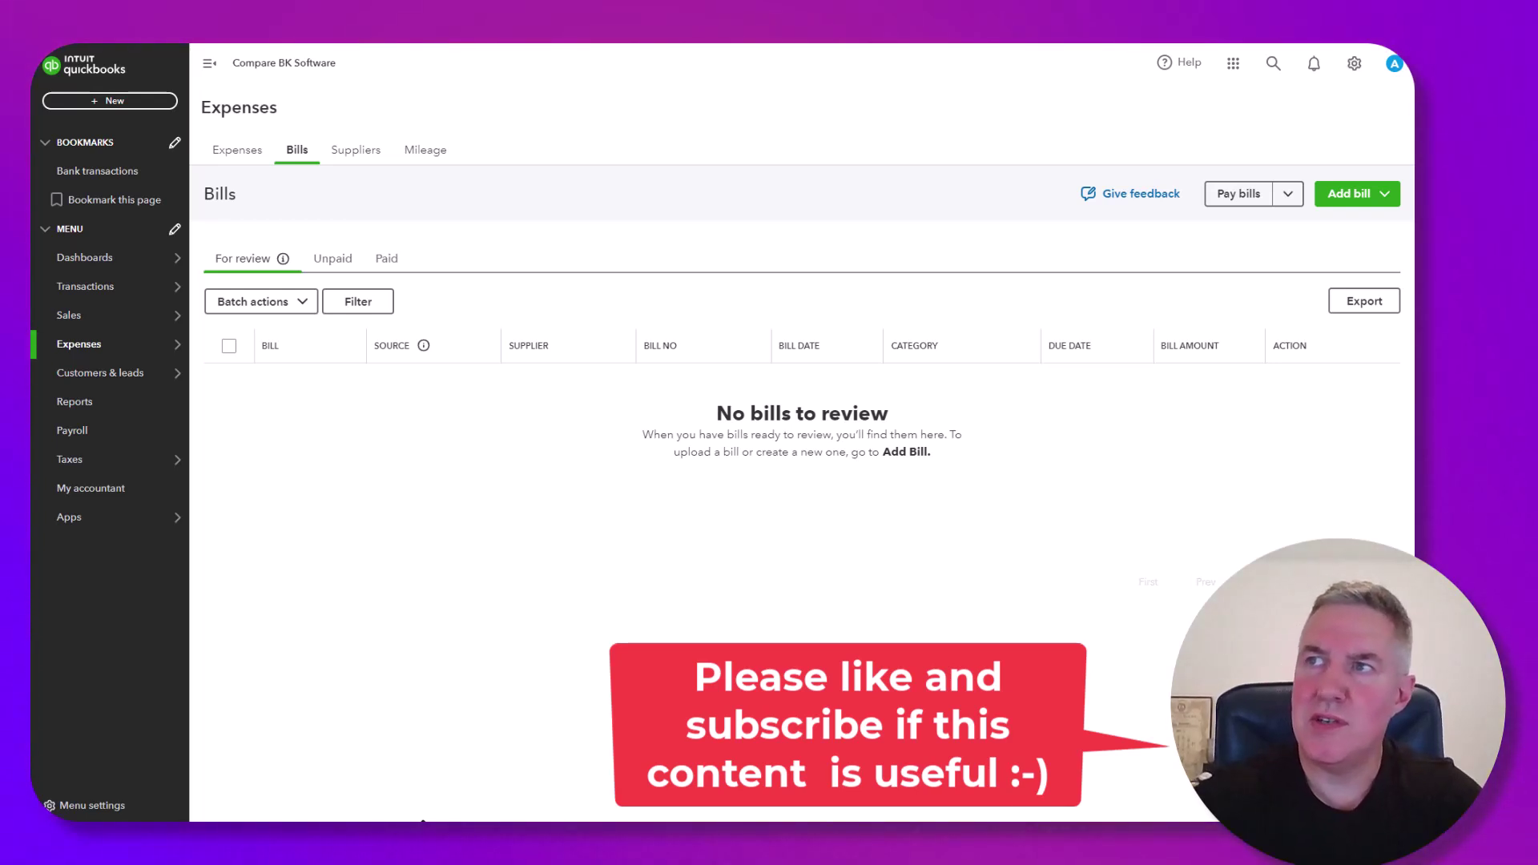
# Step: Open the Receipts page under Transactions and examine the options for uploading receipts or forwarding them from email
pyautogui.click(297, 158)
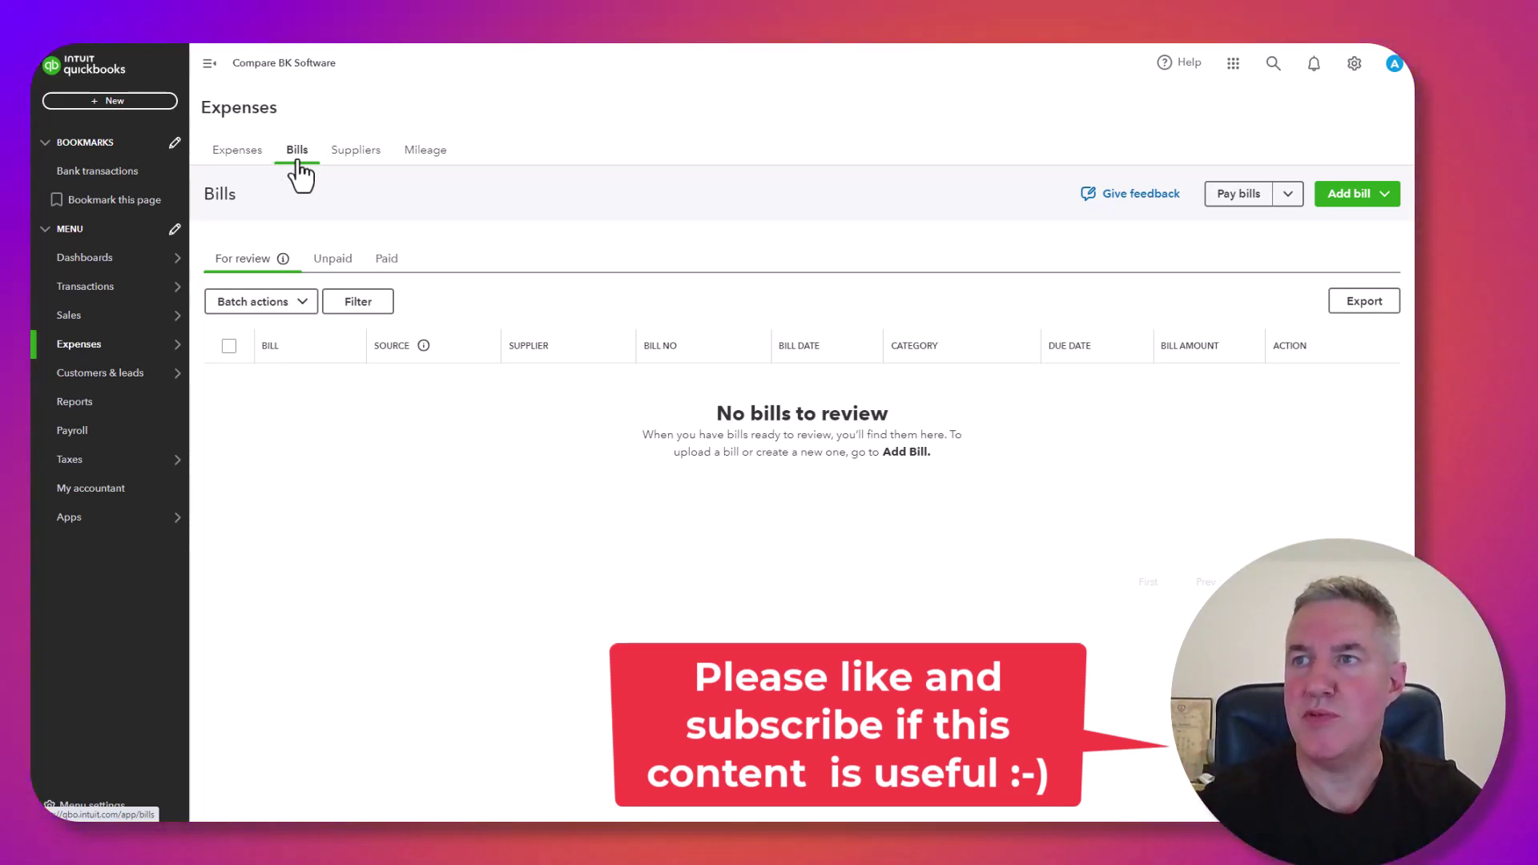
pyautogui.moveTo(162, 322)
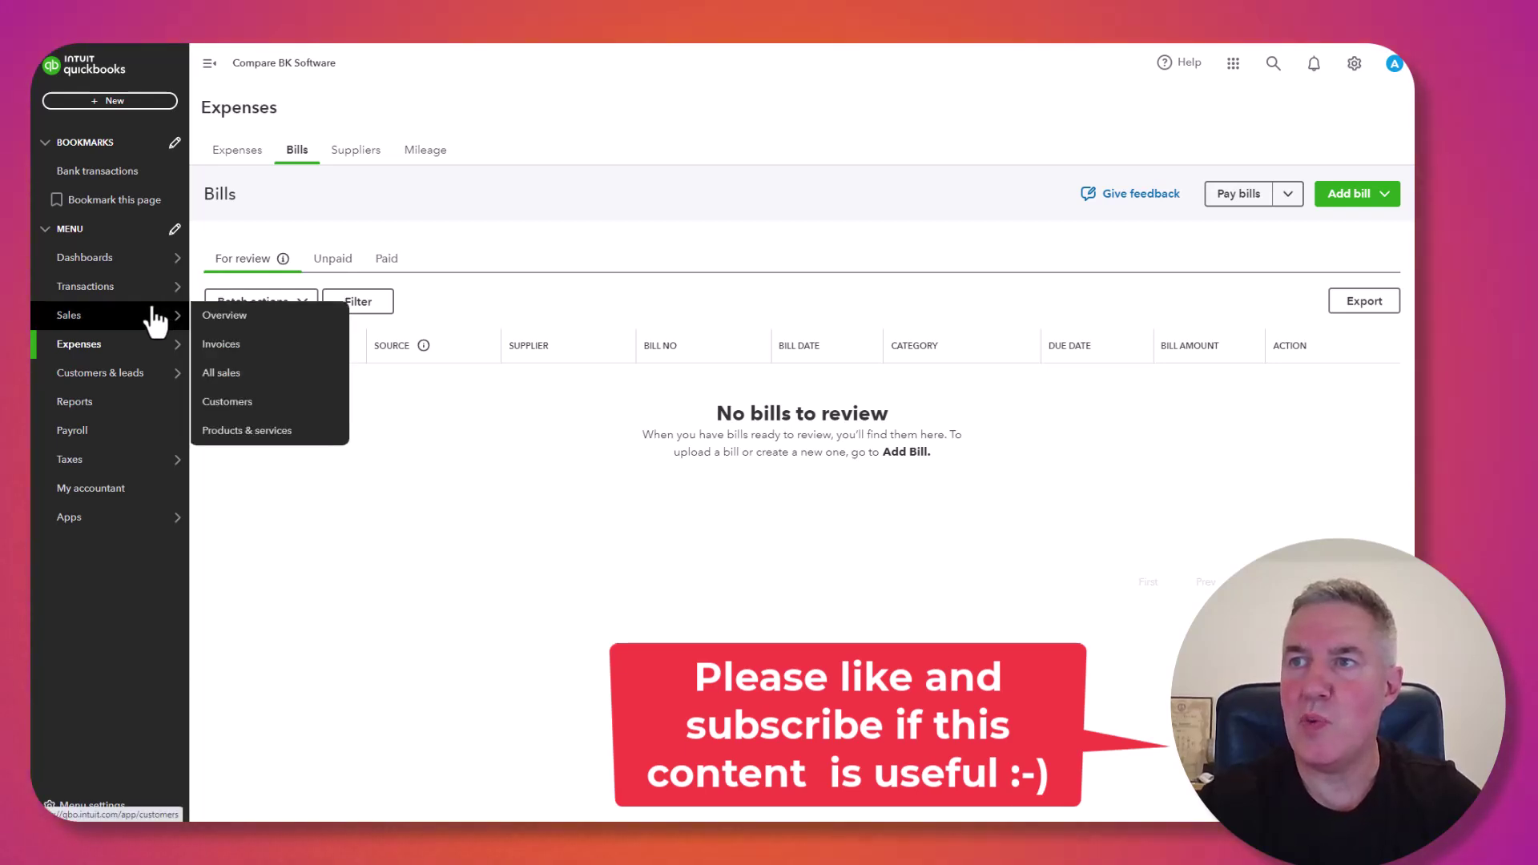
pyautogui.moveTo(153, 293)
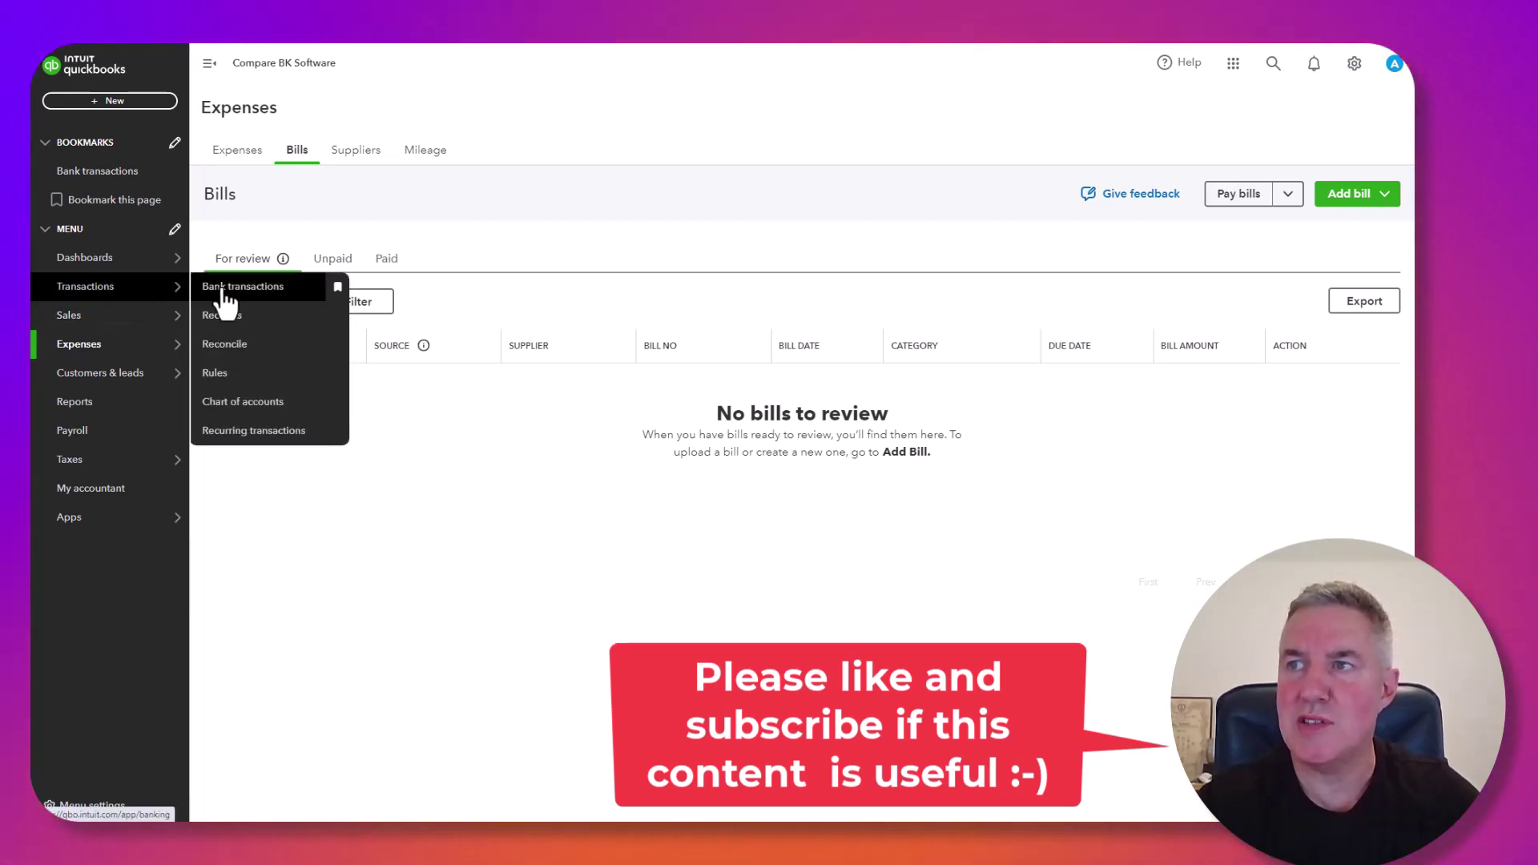
pyautogui.click(222, 316)
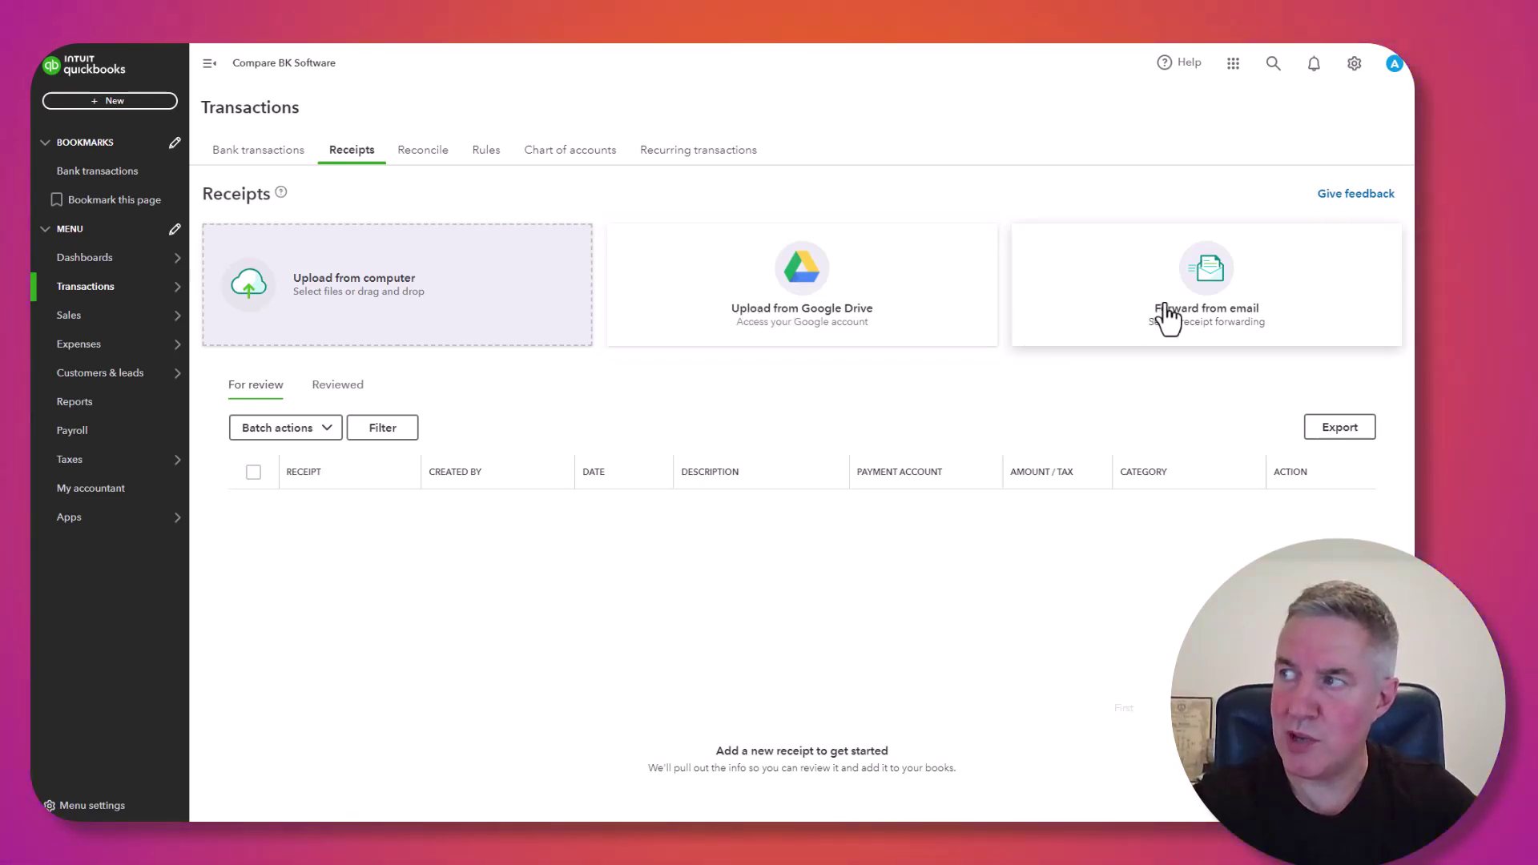
pyautogui.press('ctrl')
pyautogui.press('ctrl')
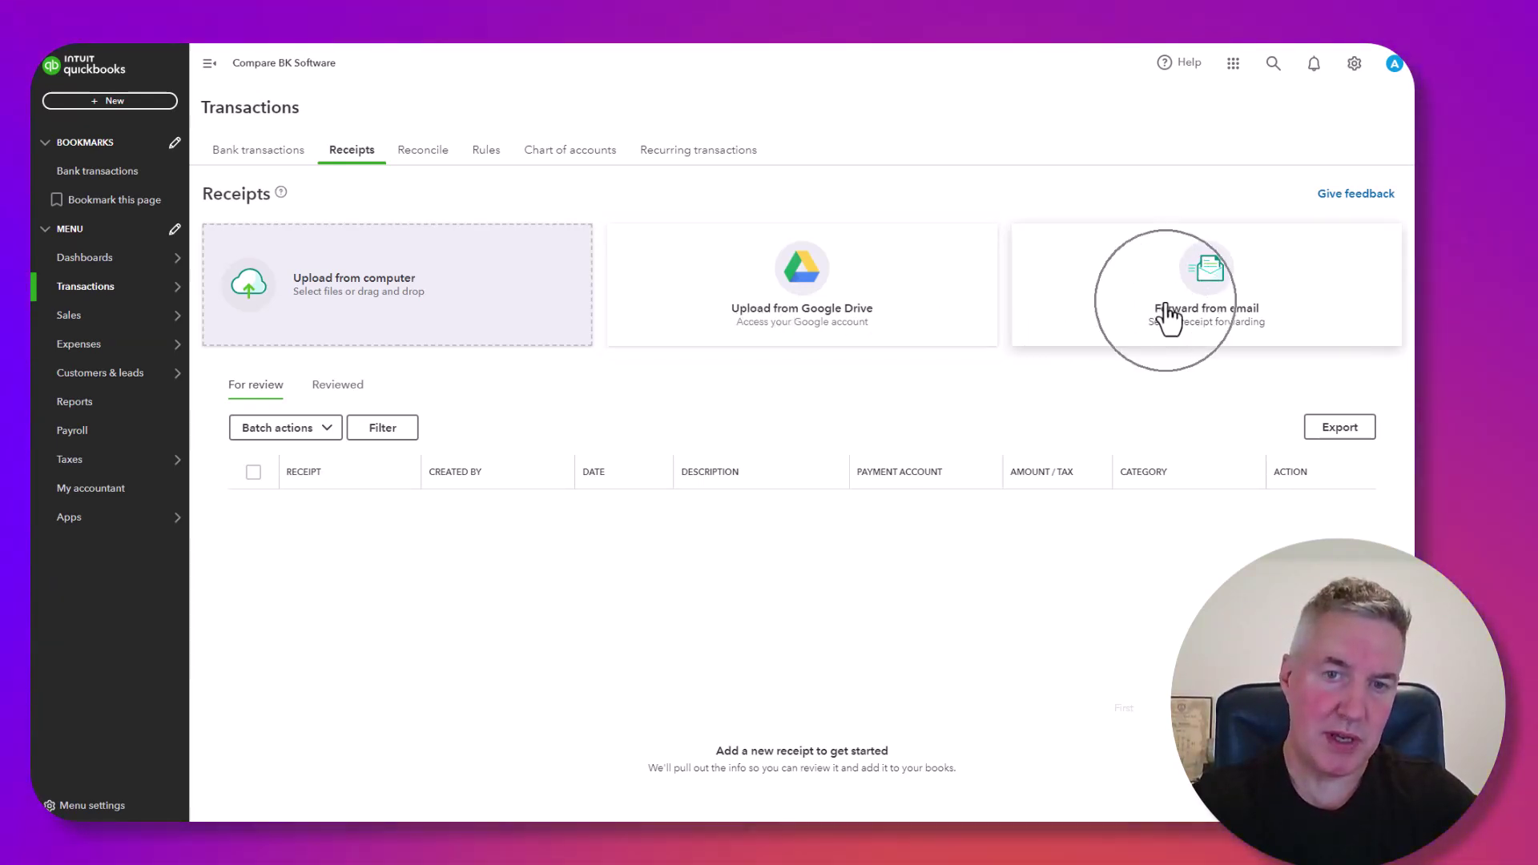